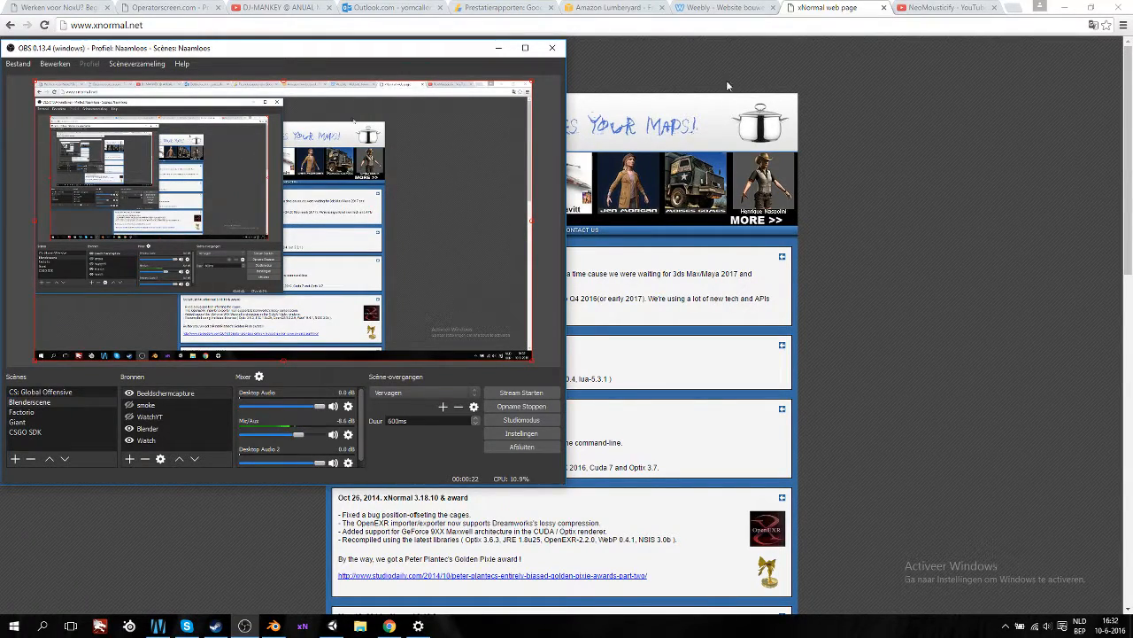
Show the installed xNormal program and open the Downloads page of the xNormal website in the browser.
left_click(732, 94)
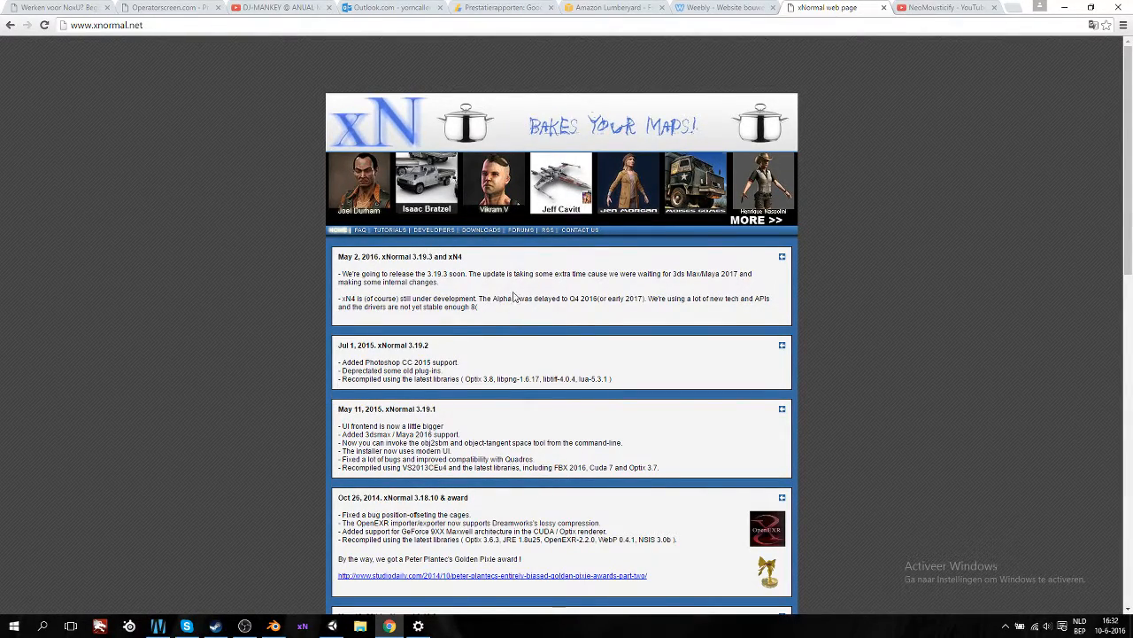
left_click(302, 626)
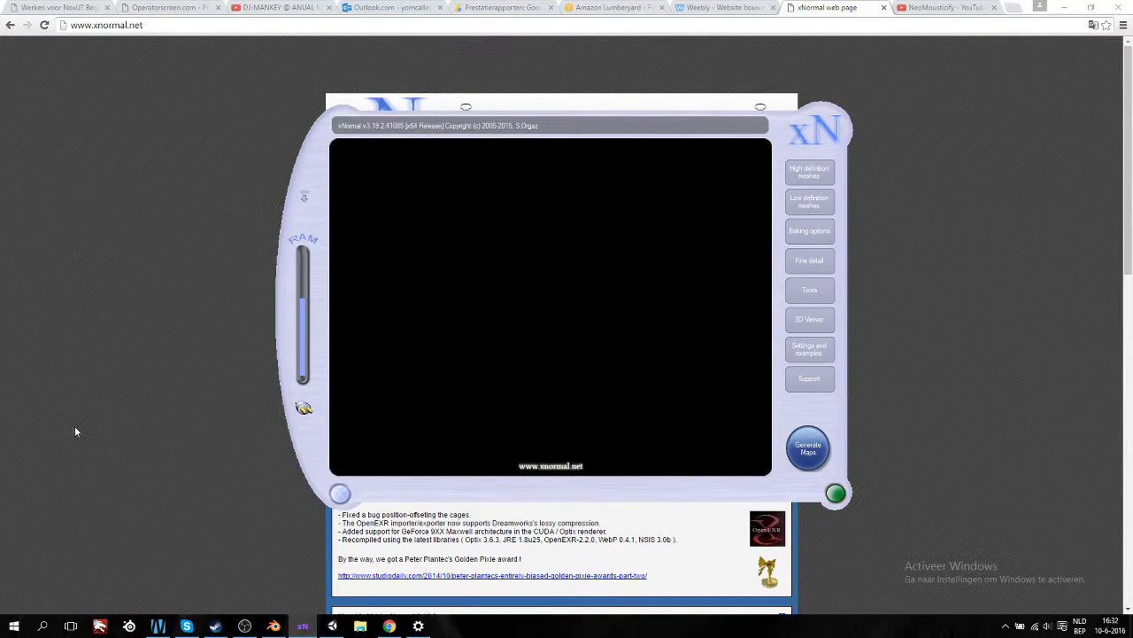
left_click(107, 425)
left_click(478, 232)
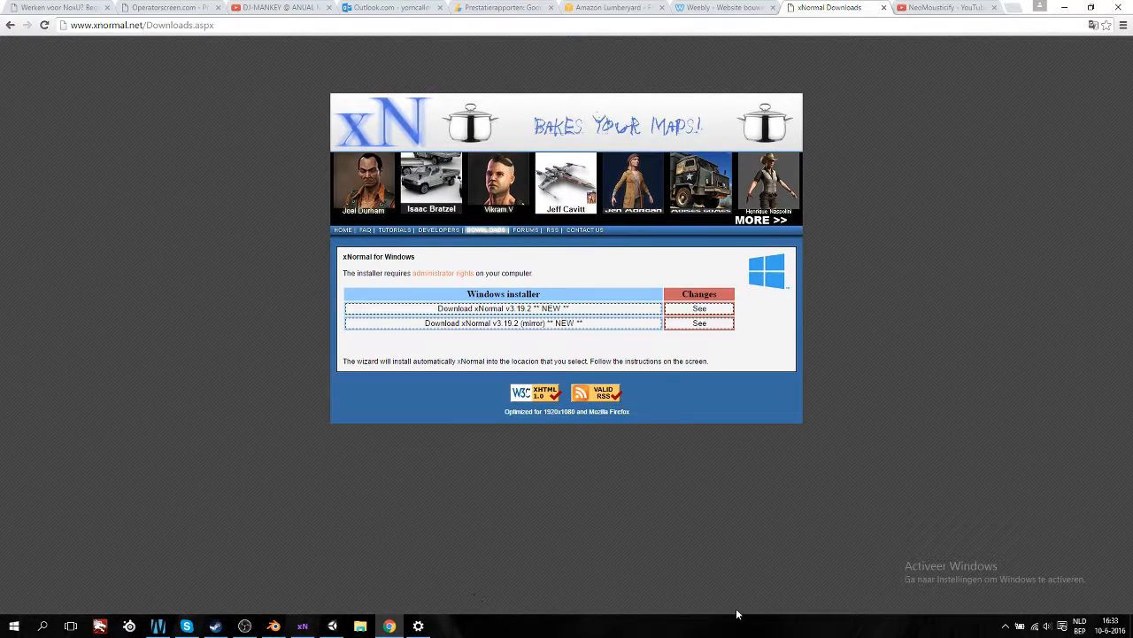
left_click(244, 626)
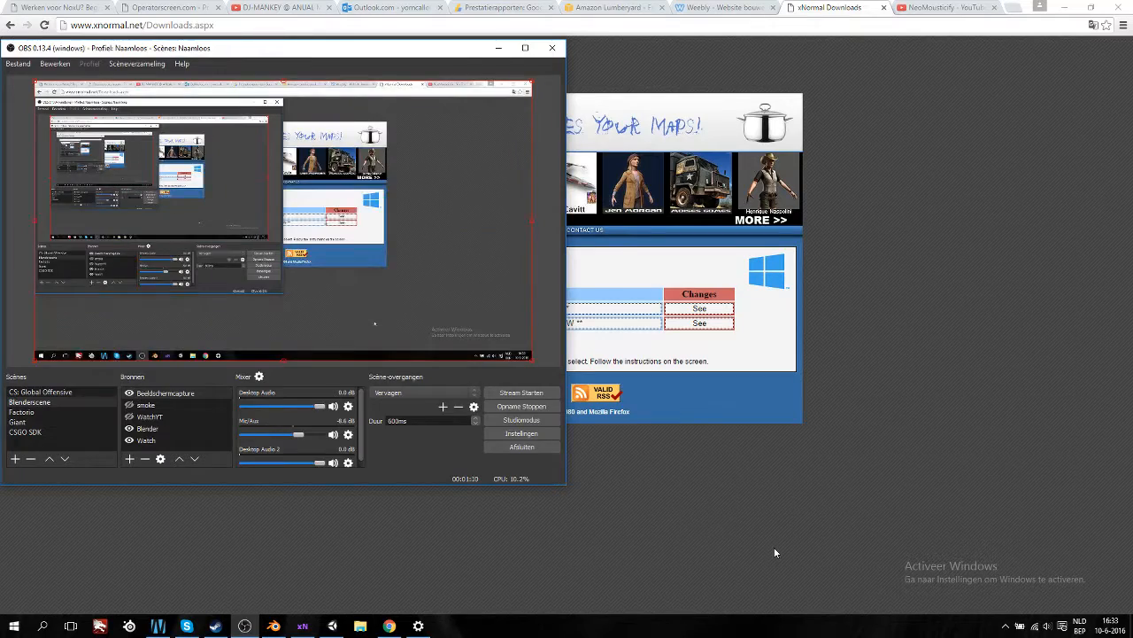
left_click(774, 546)
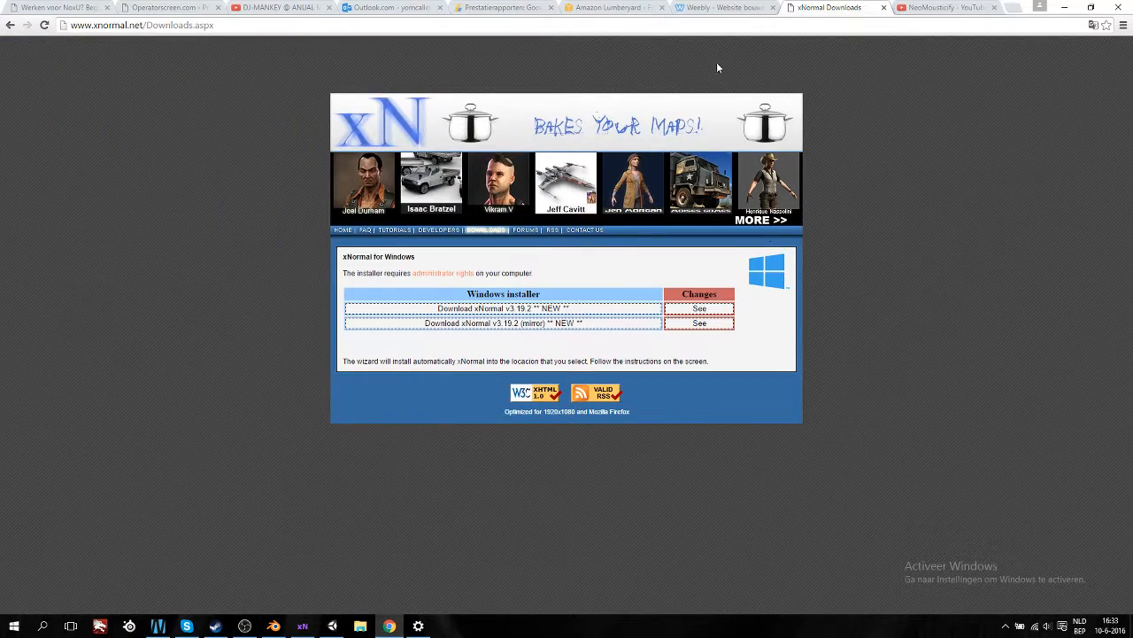
Switch to the Weebly website editor and look through the Cartoon Textures and Realistic textures tutorial lists.
left_click(722, 7)
scroll(564, 370, "down", 2)
scroll(562, 359, "up", 9)
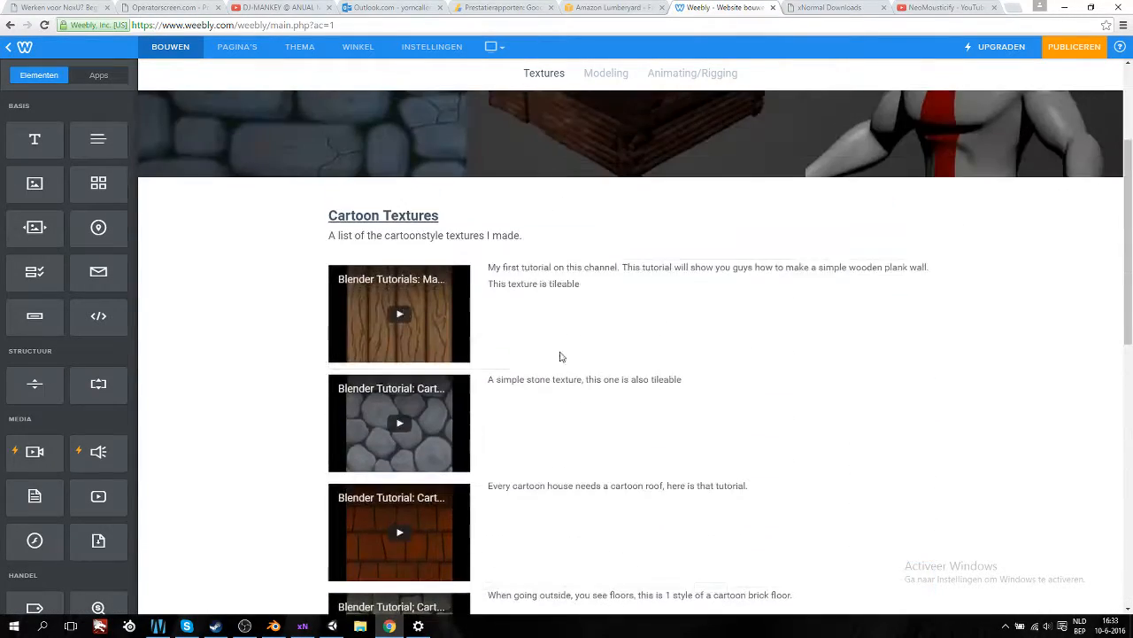
scroll(526, 345, "down", 3)
scroll(524, 359, "down", 2)
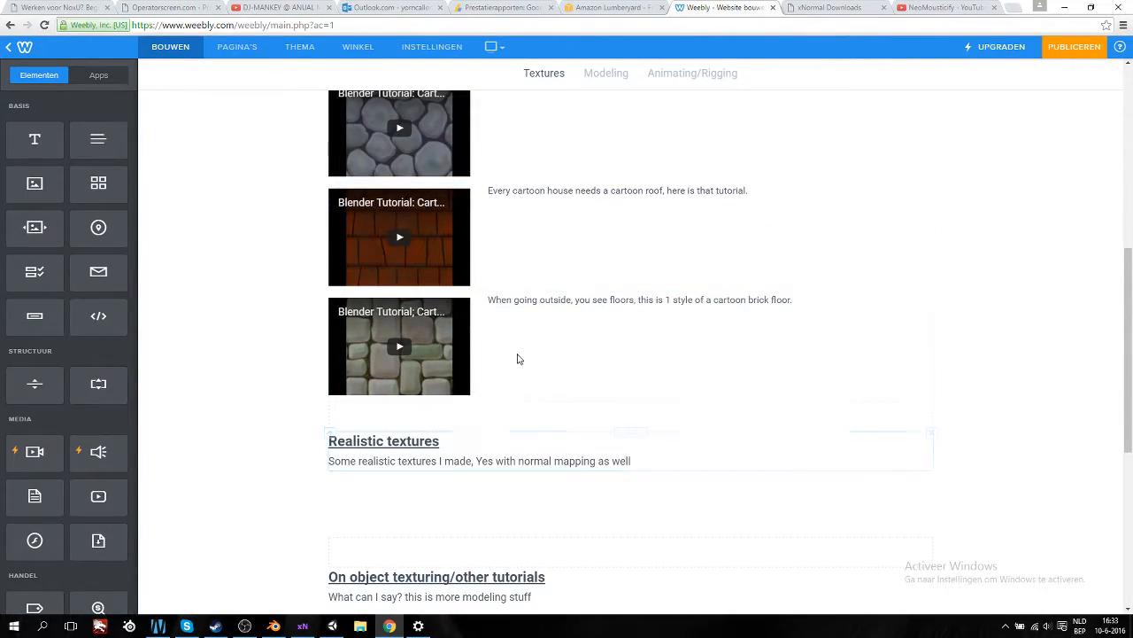
scroll(519, 349, "up", 2)
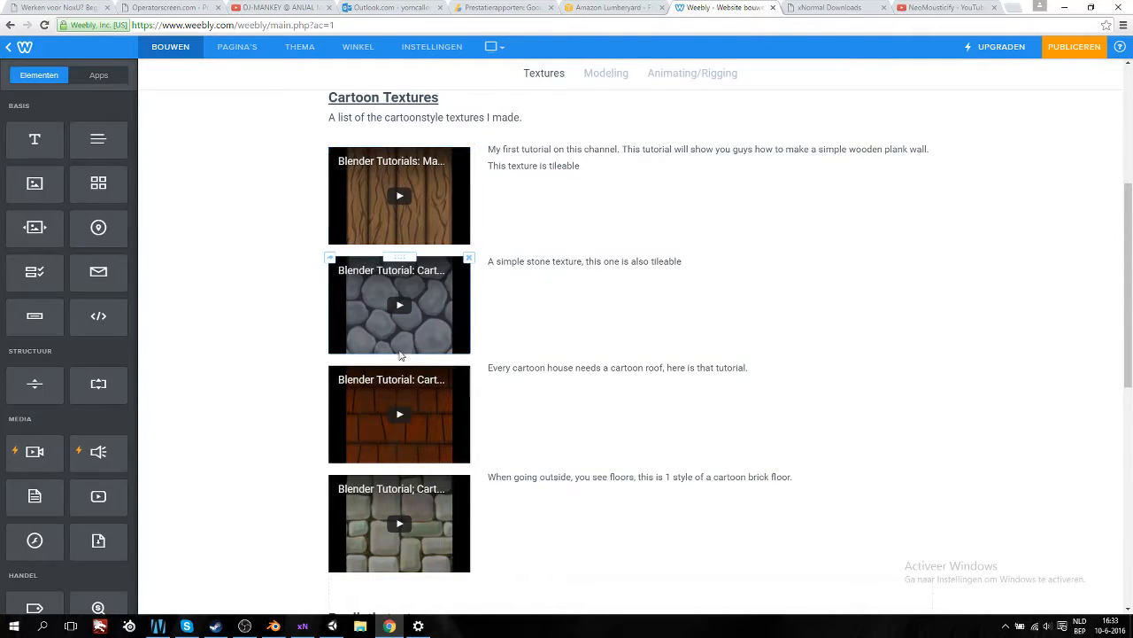
scroll(425, 292, "down", 2)
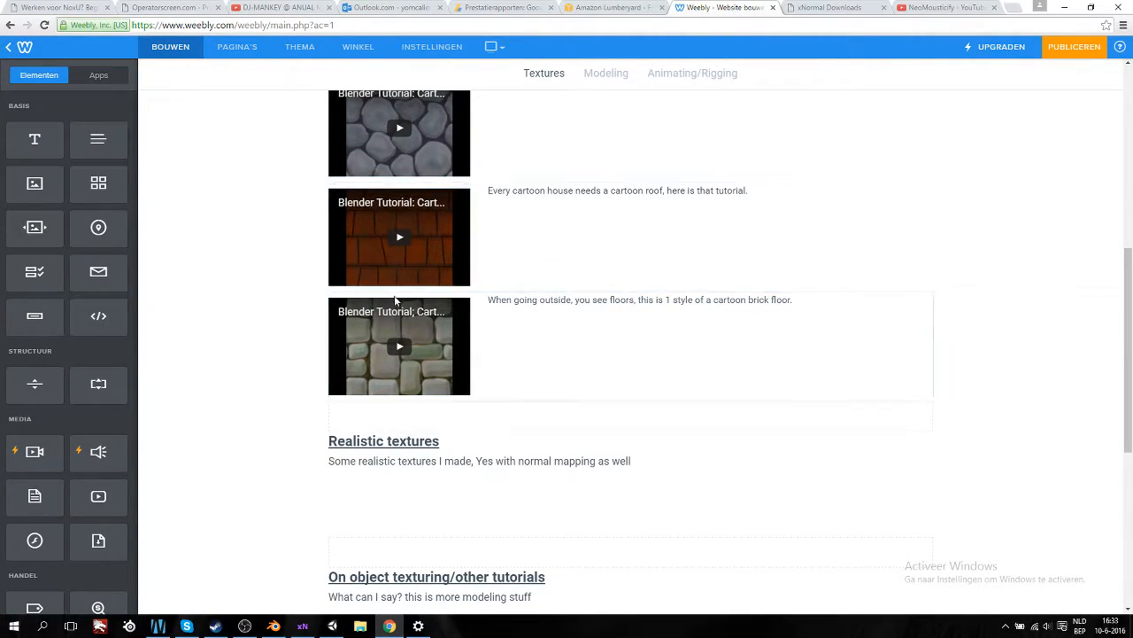
scroll(530, 361, "up", 1)
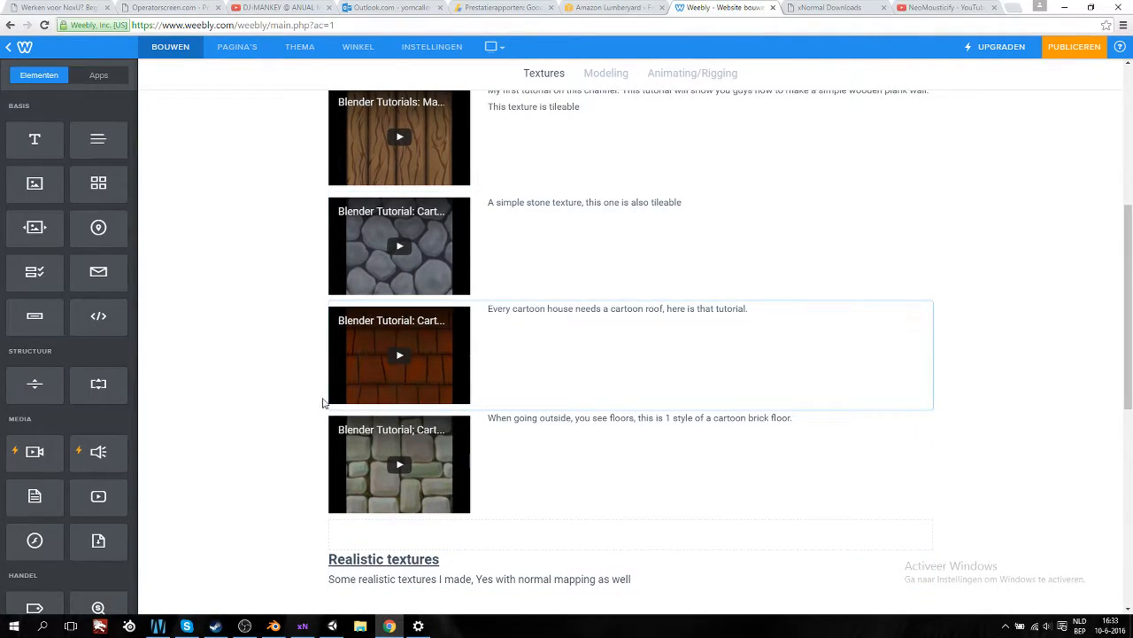
scroll(544, 413, "up", 1)
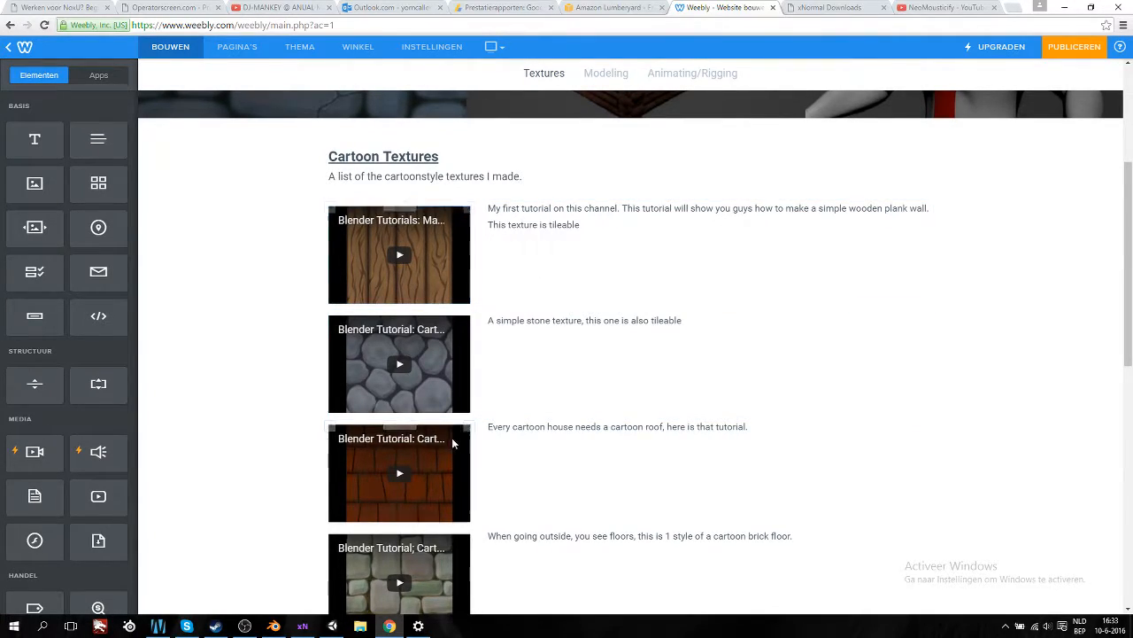
scroll(394, 407, "down", 2)
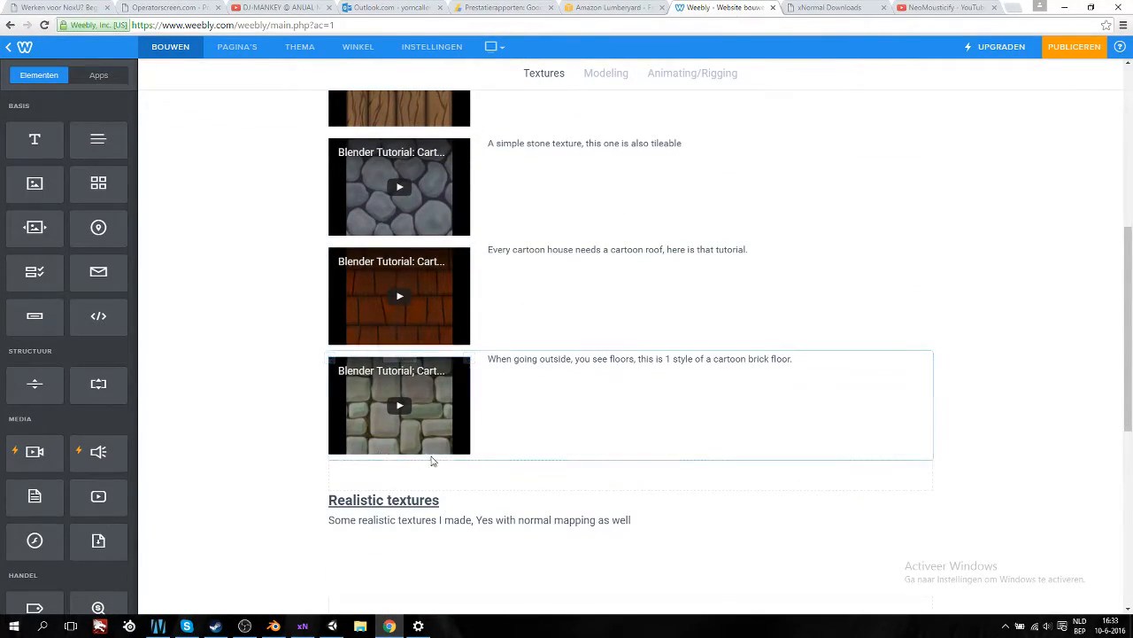
scroll(496, 380, "up", 2)
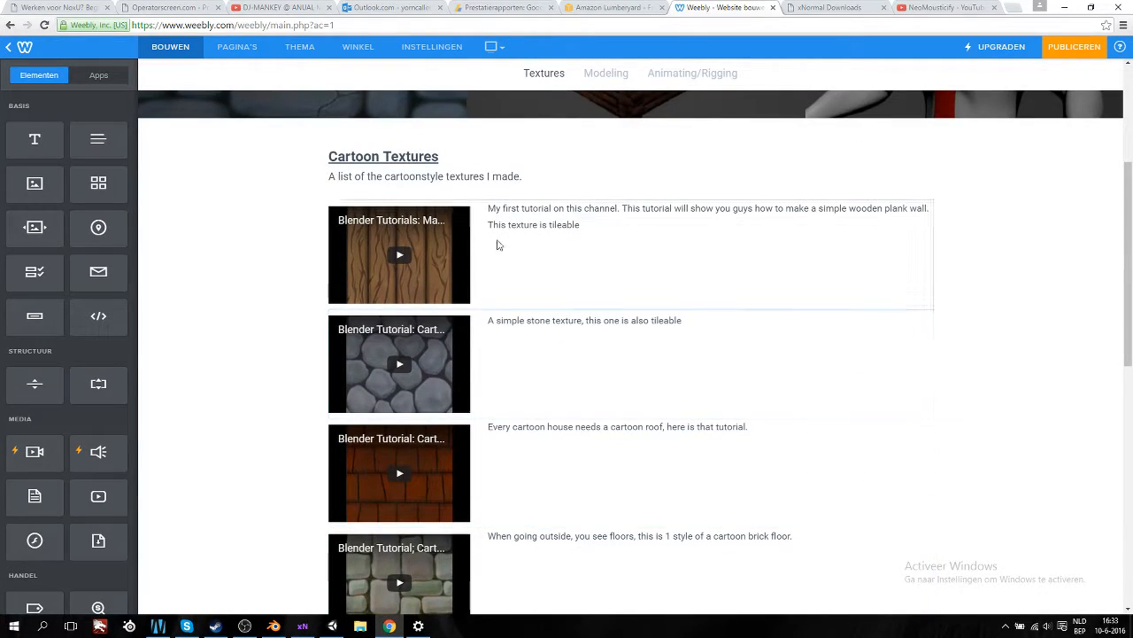
scroll(523, 408, "down", 1)
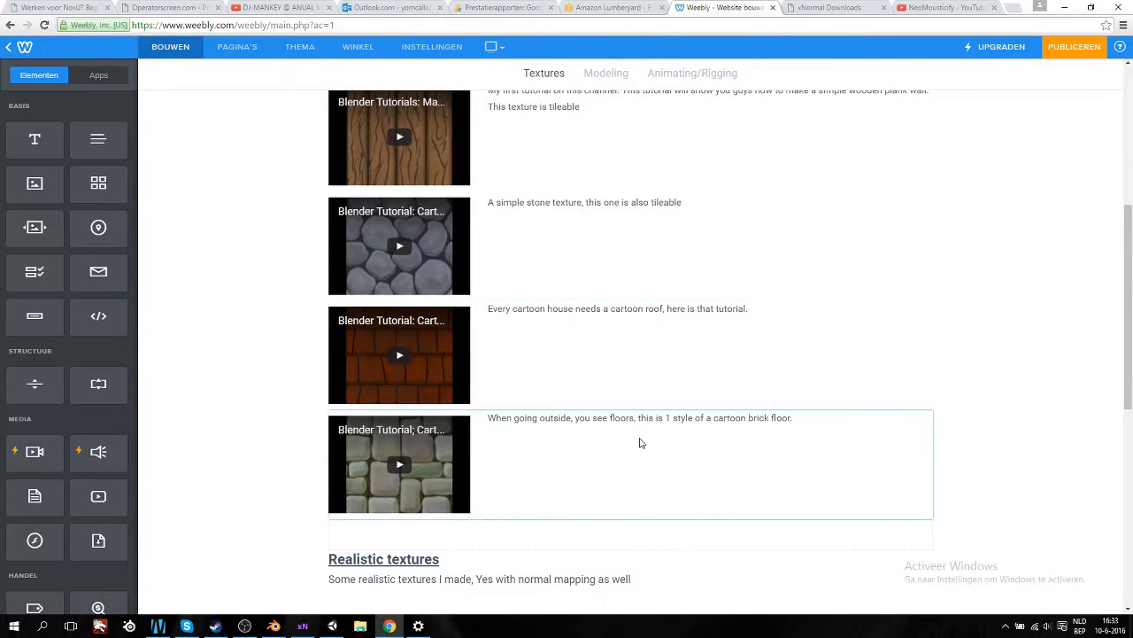
scroll(641, 451, "up", 1)
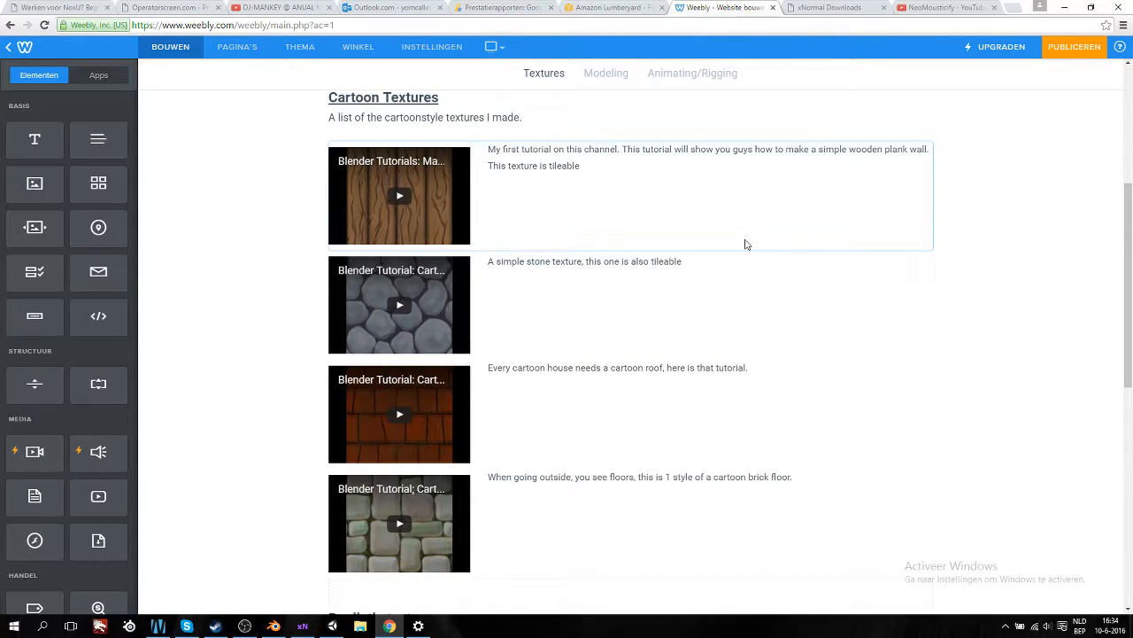
Switch to Blender and, in front view, delete the default camera and lamp from the scene.
left_click(245, 625)
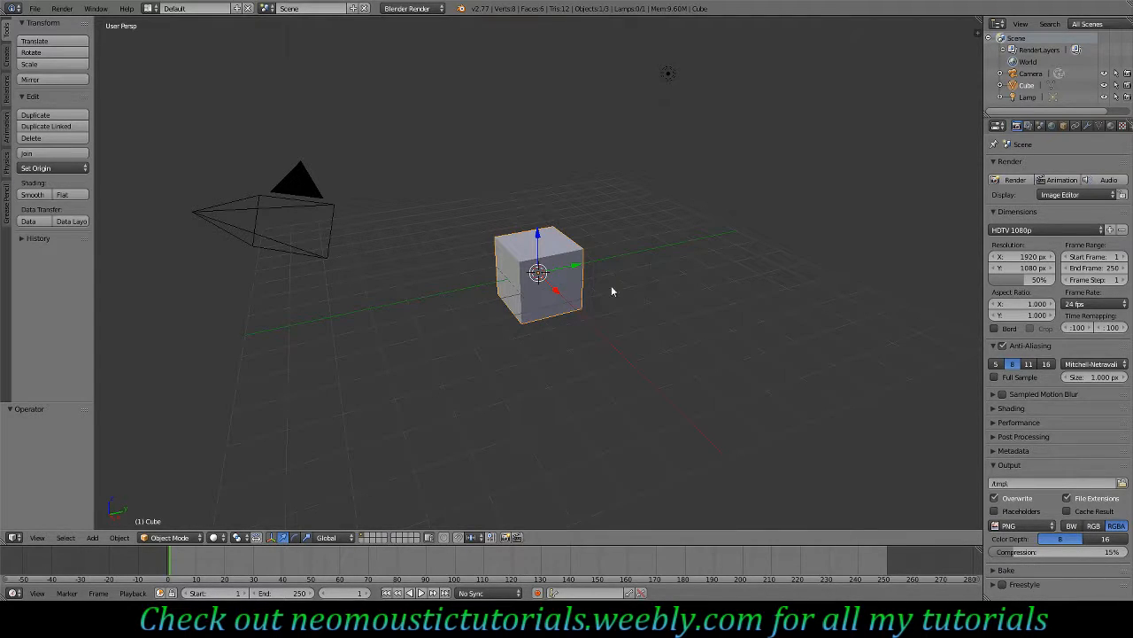
key("KP_1")
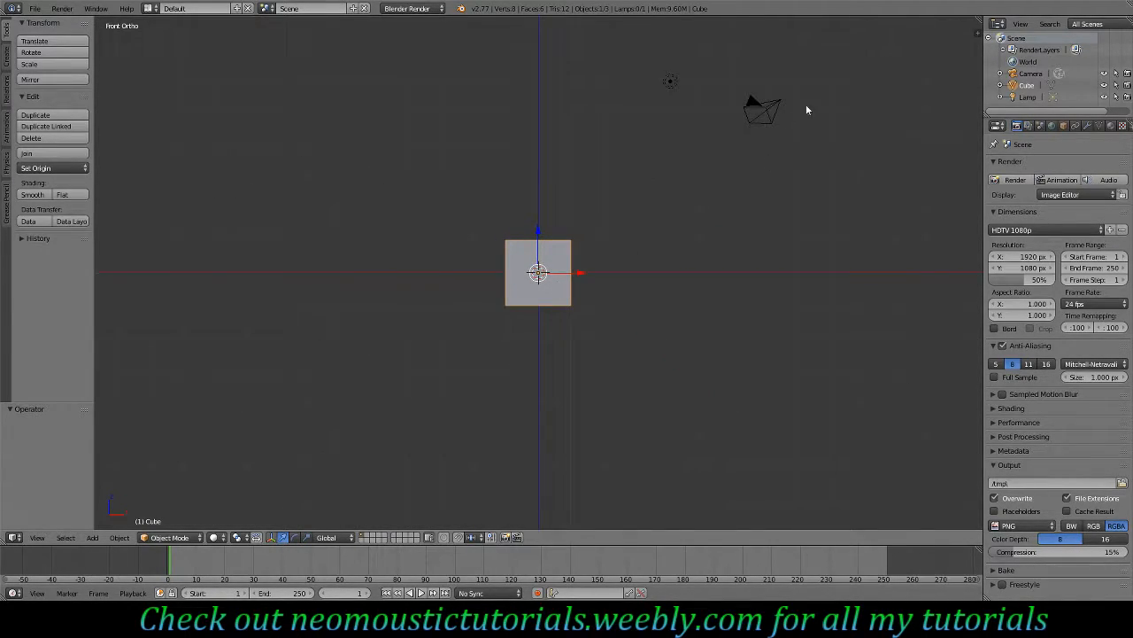
right_click(766, 112)
key("x")
left_click(761, 108)
right_click(670, 81)
key("x")
left_click(678, 75)
Move the default cube up 1 unit along Z so its base rests on the ground plane.
scroll(643, 251, "up", 4)
right_click(538, 243)
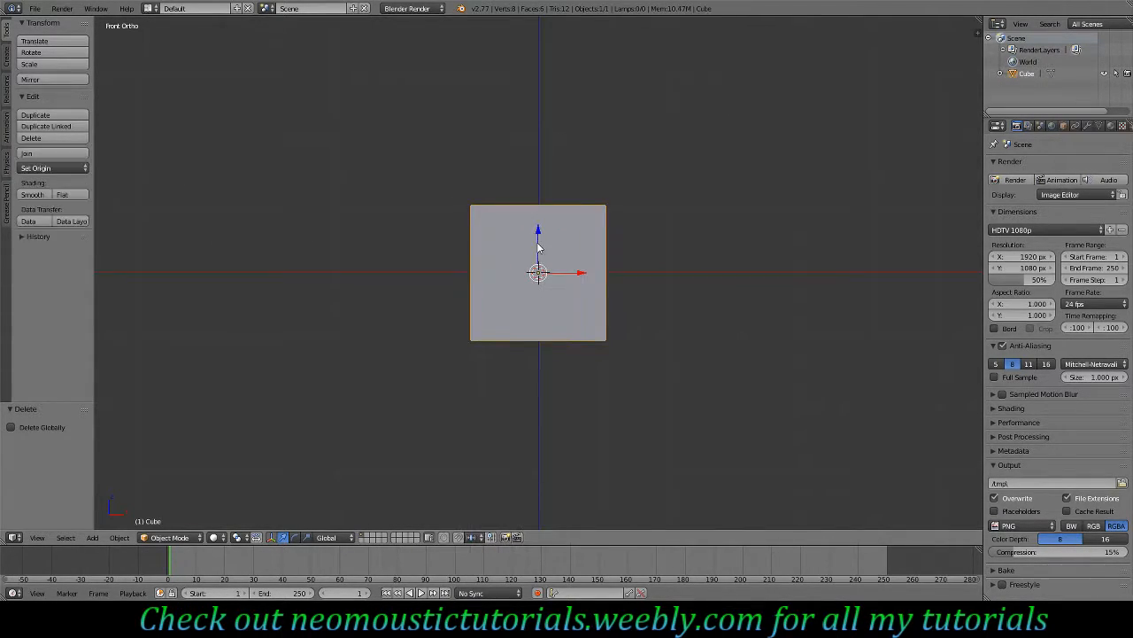
scroll(682, 334, "up", 3)
scroll(683, 334, "up", 7, "shift")
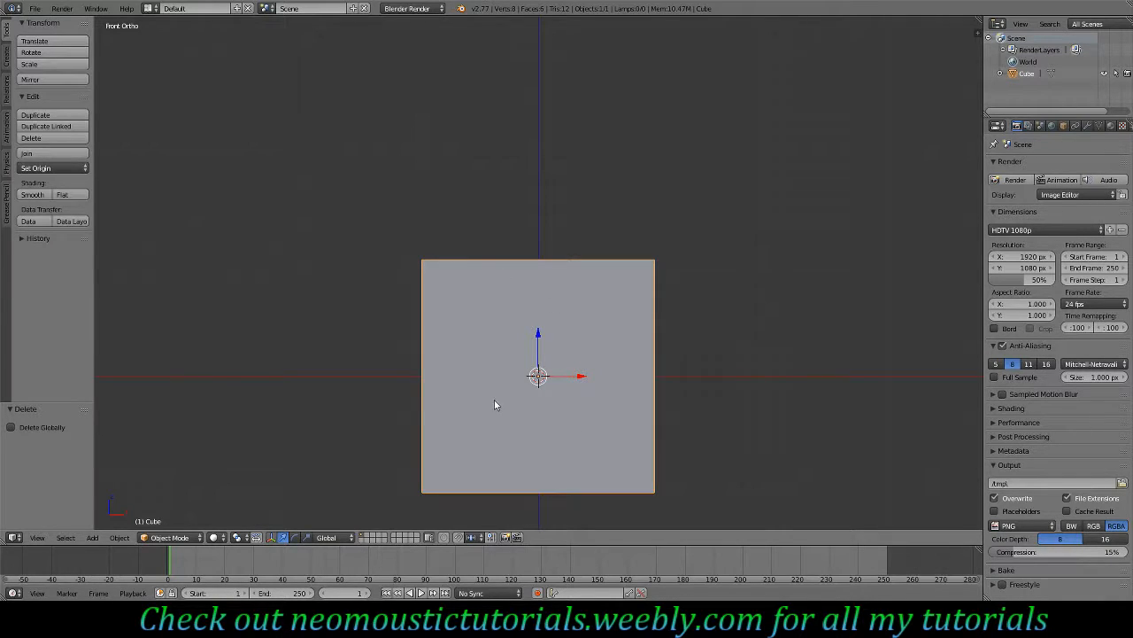
key("g")
key("z")
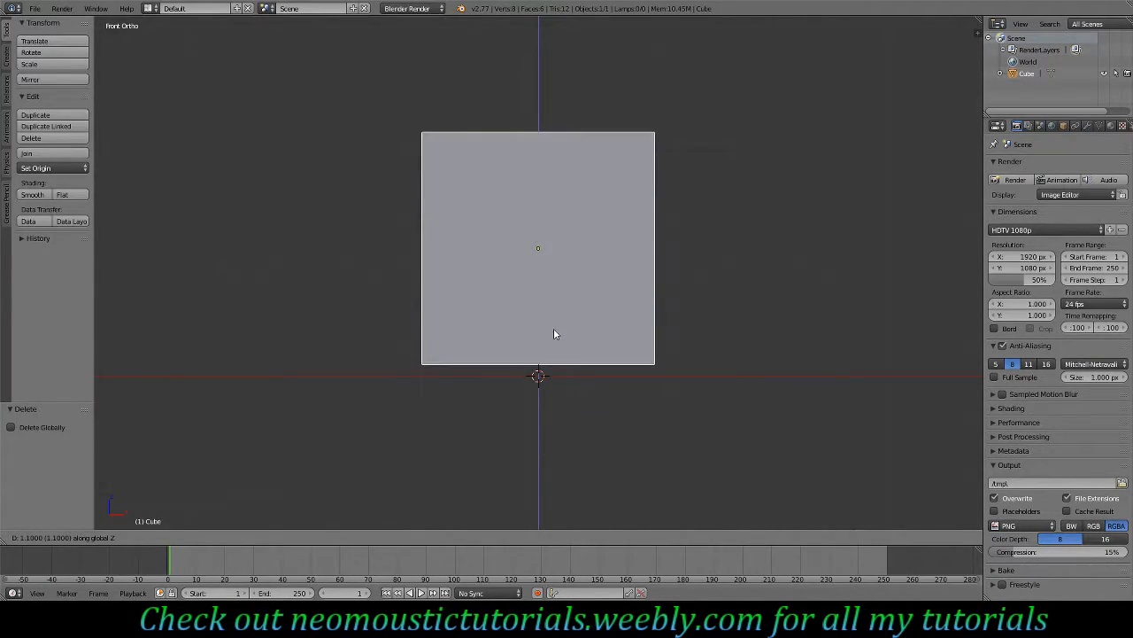
left_click(553, 343)
middle_click_drag(724, 209, 645, 268)
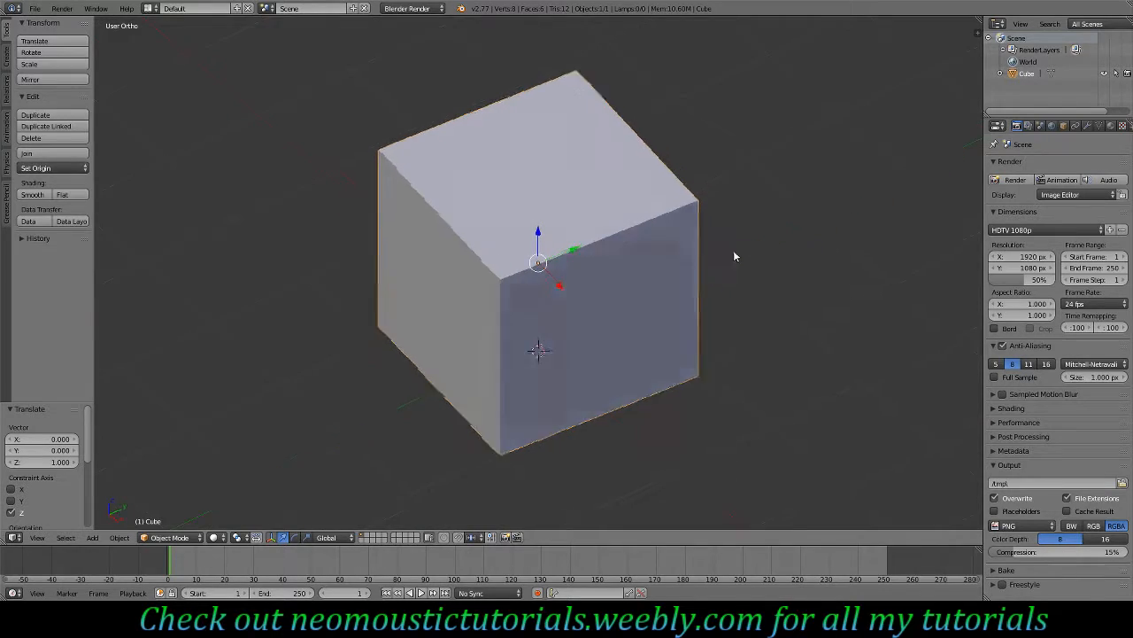
middle_click_drag(742, 253, 718, 356)
key("s")
type("y.2")
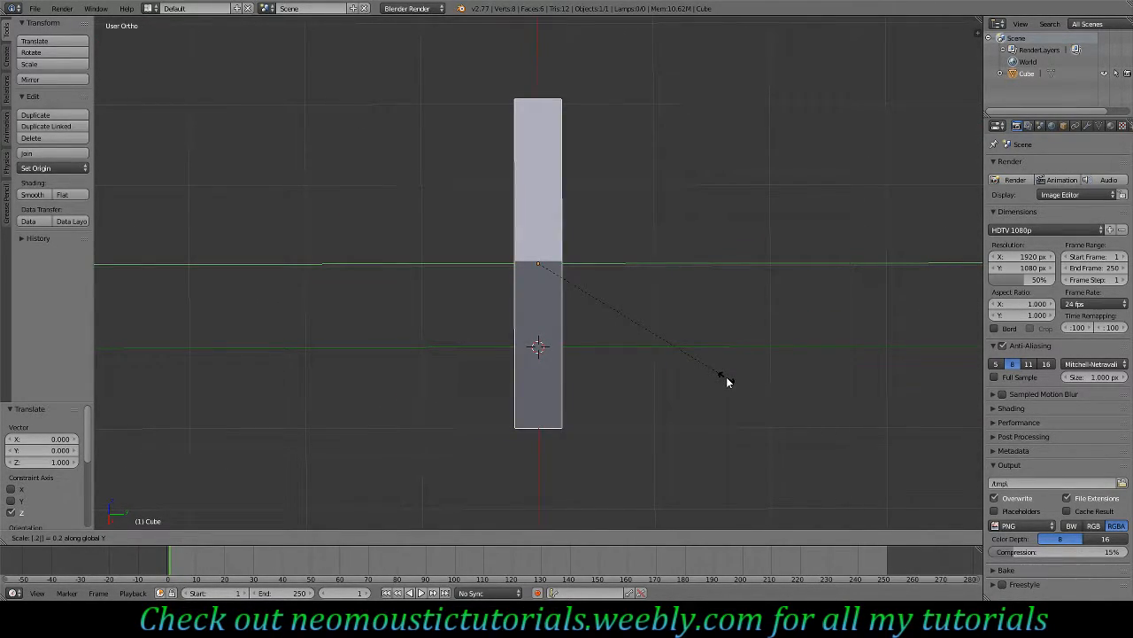
key("Escape")
key("s")
left_click(726, 381)
Scale the cube by 0.1 along the Y axis to form a thin wall panel.
type("sy")
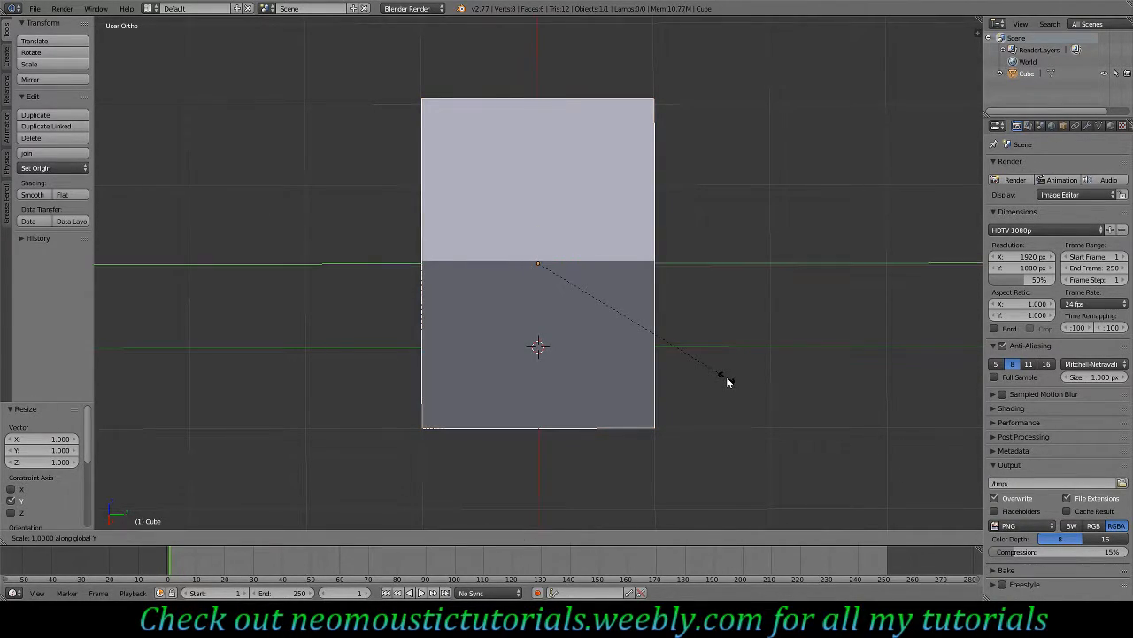
type(".1")
key("Return")
middle_click_drag(726, 382, 563, 324)
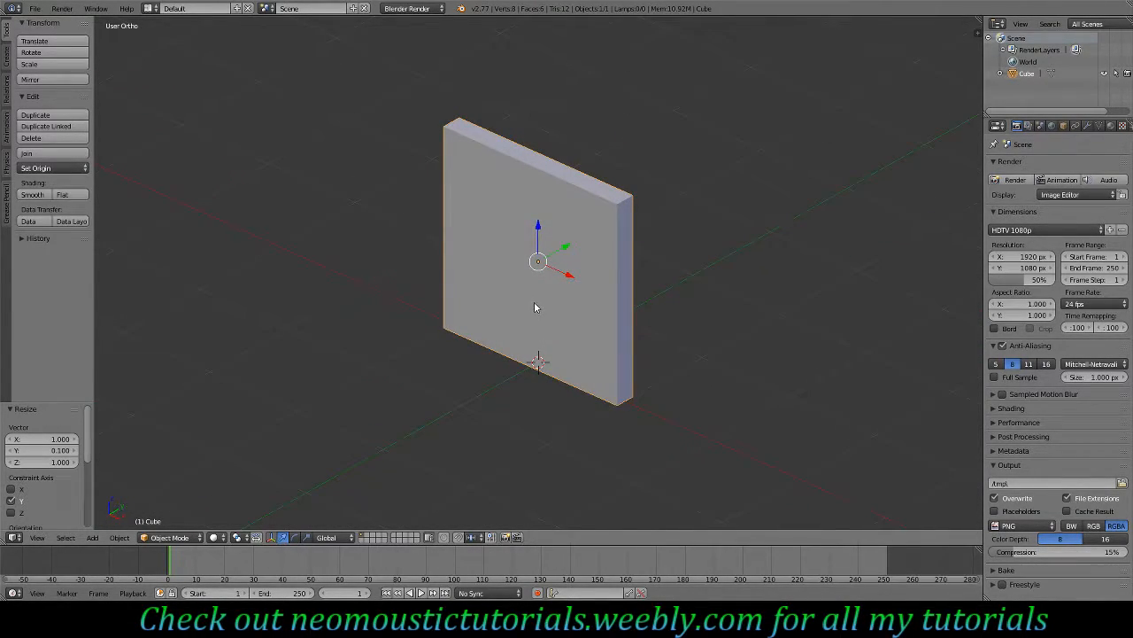
Duplicate the wall panel twice along X, placing one copy flush against each side of the original.
middle_click_drag(547, 327, 582, 328)
key("shift+d")
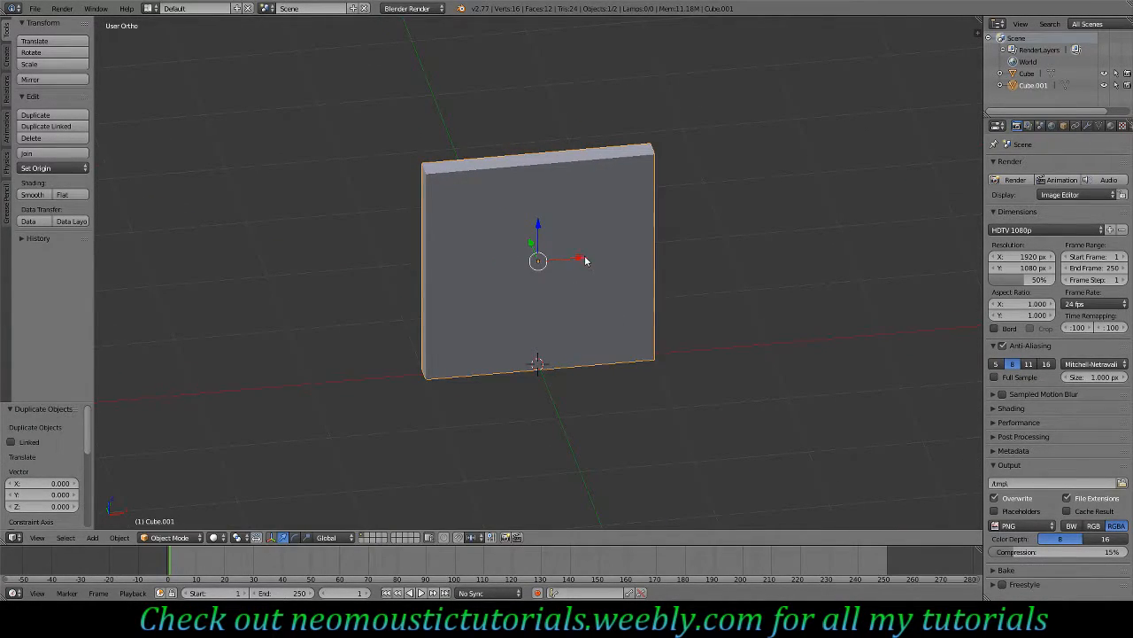
key("x")
left_click_drag(776, 257, 353, 269, "ctrl")
key("shift+d")
right_click(788, 248)
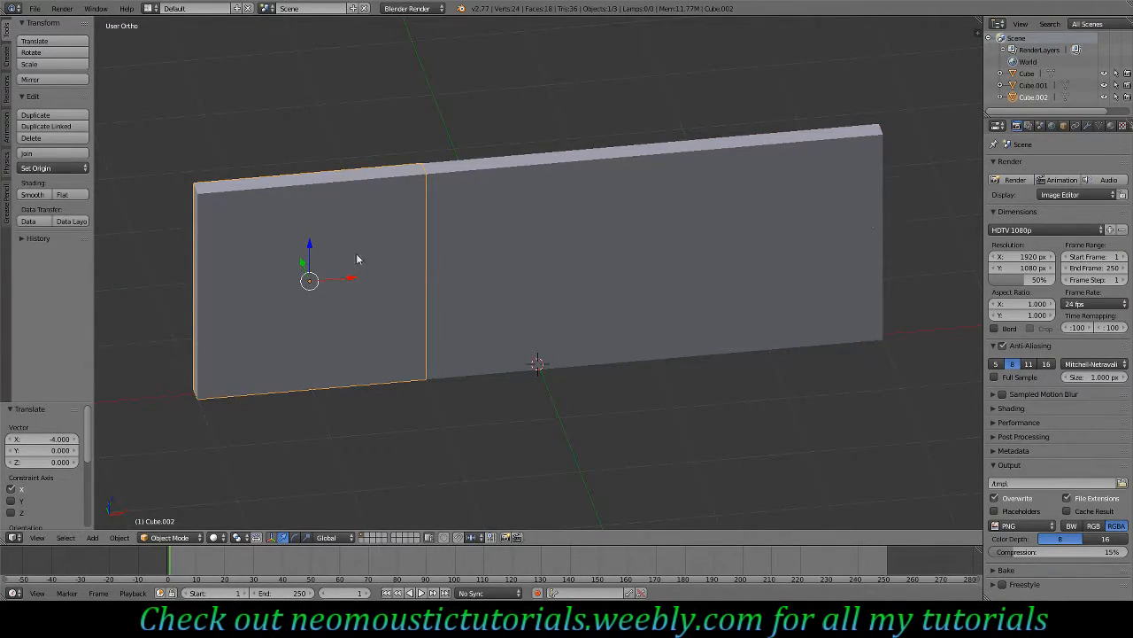
Delete the two duplicated panels, keeping only the original wall panel.
key("x")
left_click(329, 280)
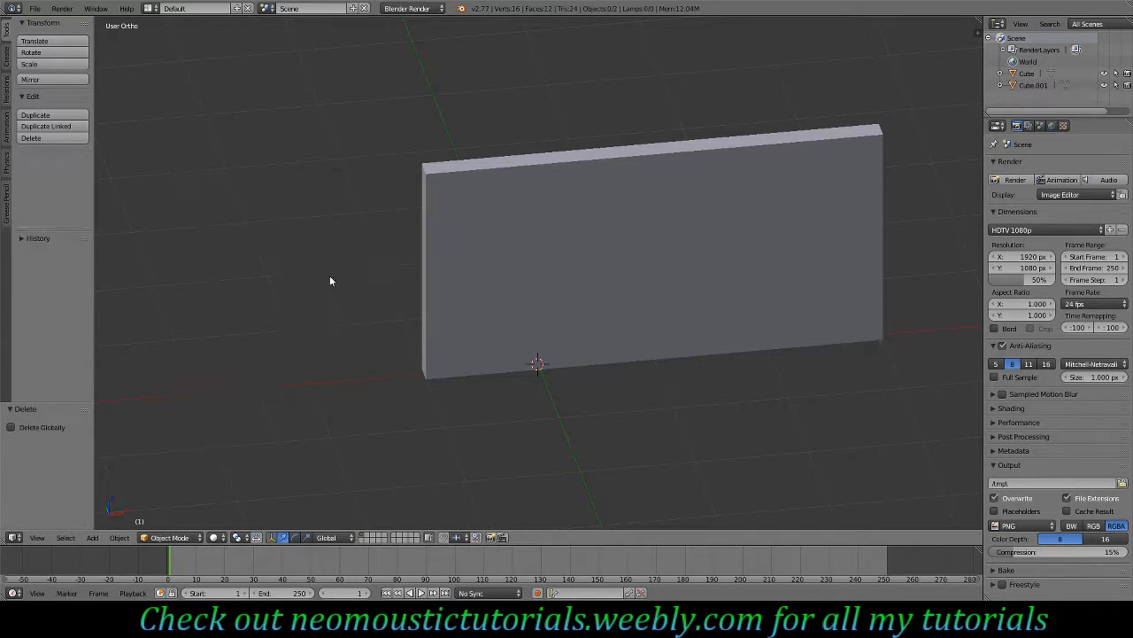
right_click(872, 241)
key("x")
left_click(772, 251)
Mark the outline edges of the panel's rear face and the adjoining short corner edges as seams in Edit Mode.
middle_click_drag(772, 251, 556, 218)
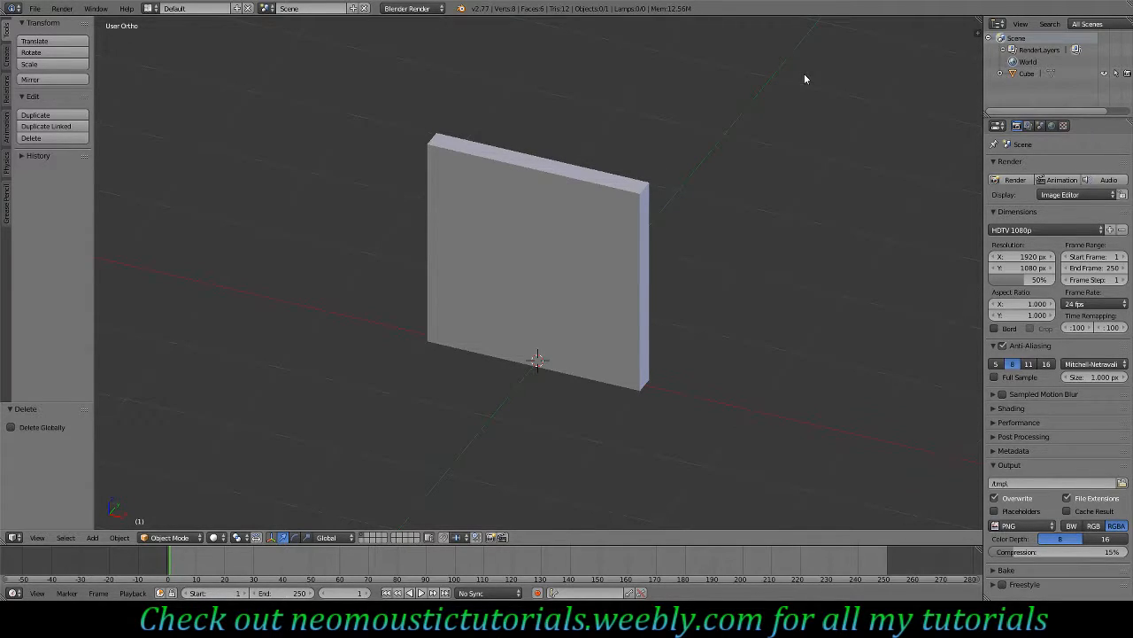
right_click(646, 193)
key("Tab")
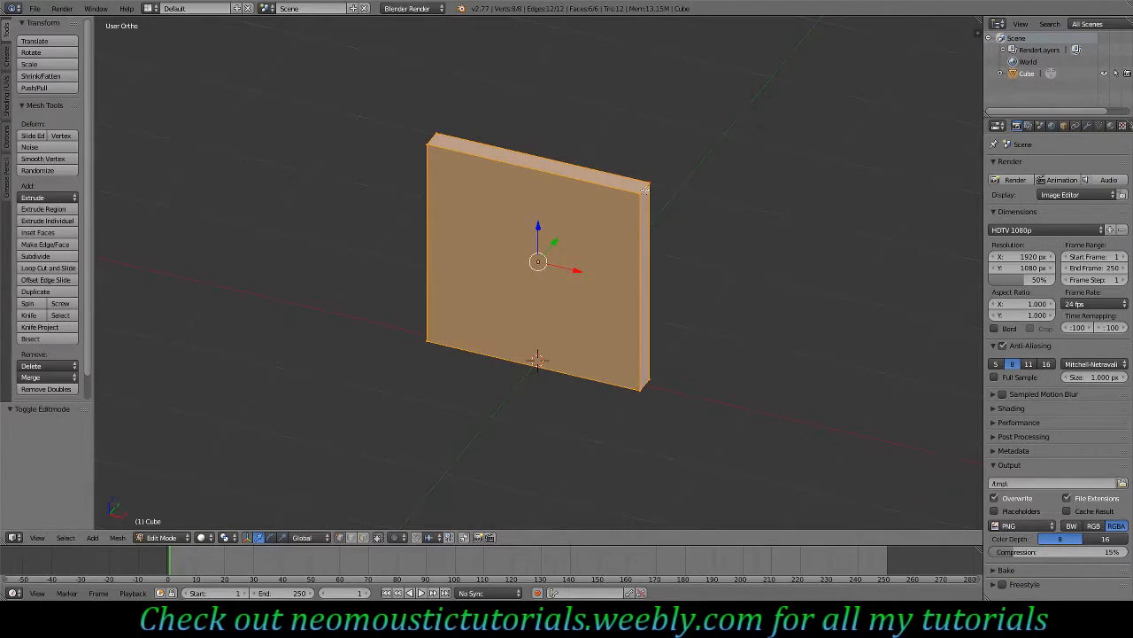
right_click(644, 187)
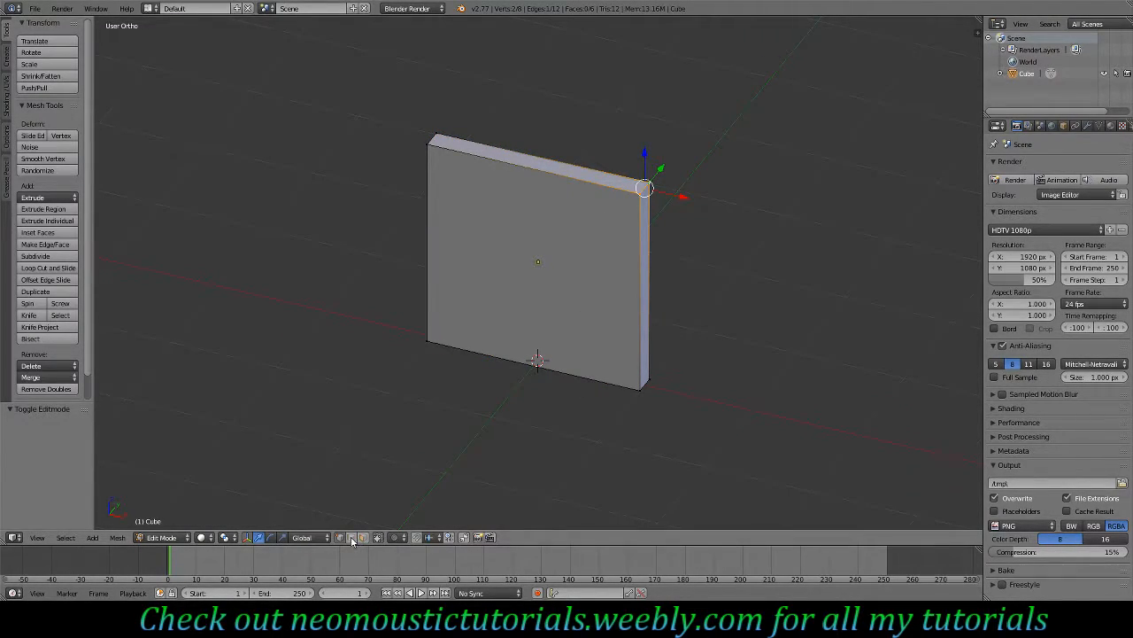
right_click(485, 160, "shift")
right_click(537, 130, "shift")
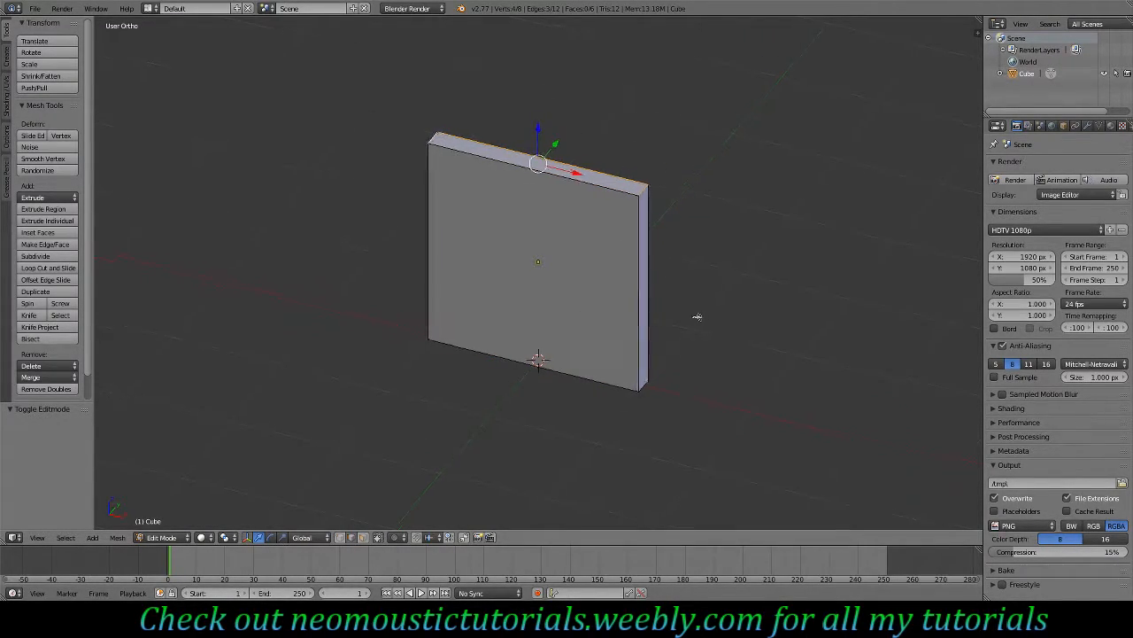
middle_click_drag(696, 316, 658, 339)
middle_click_drag(420, 327, 543, 311)
middle_click_drag(705, 304, 642, 326)
key("space")
type("mark seam")
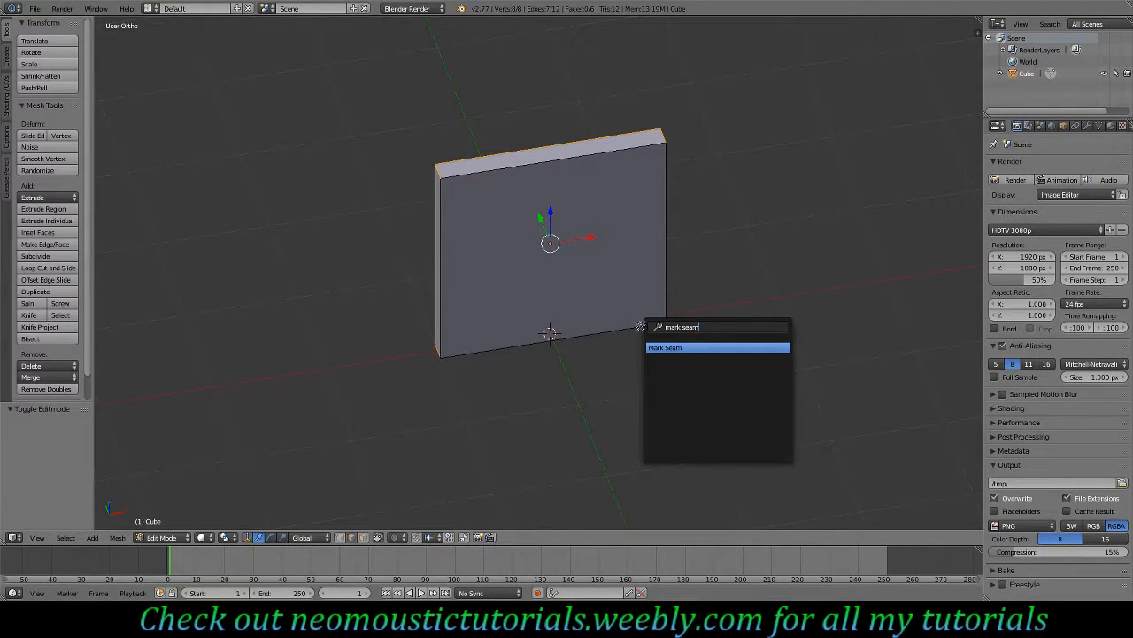
key("Return")
key("Tab")
Return to Edit Mode, split the 3D view vertically in two, and turn the new area into a UV/Image Editor.
middle_click_drag(571, 252, 679, 281)
key("Tab")
right_click(627, 172, "alt")
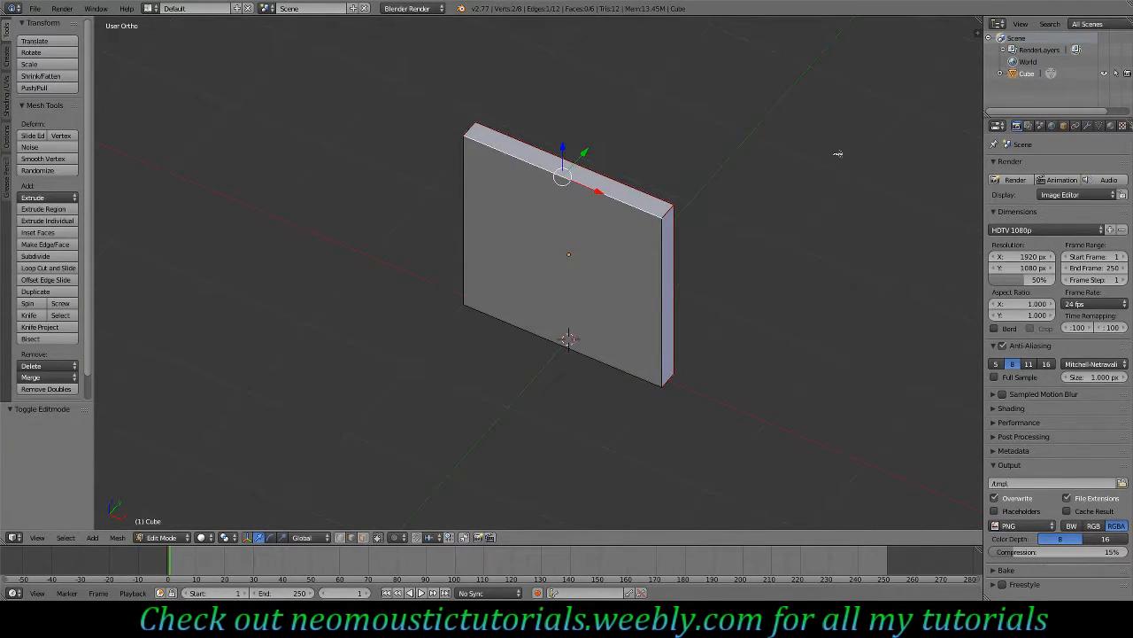
left_click_drag(979, 20, 537, 35)
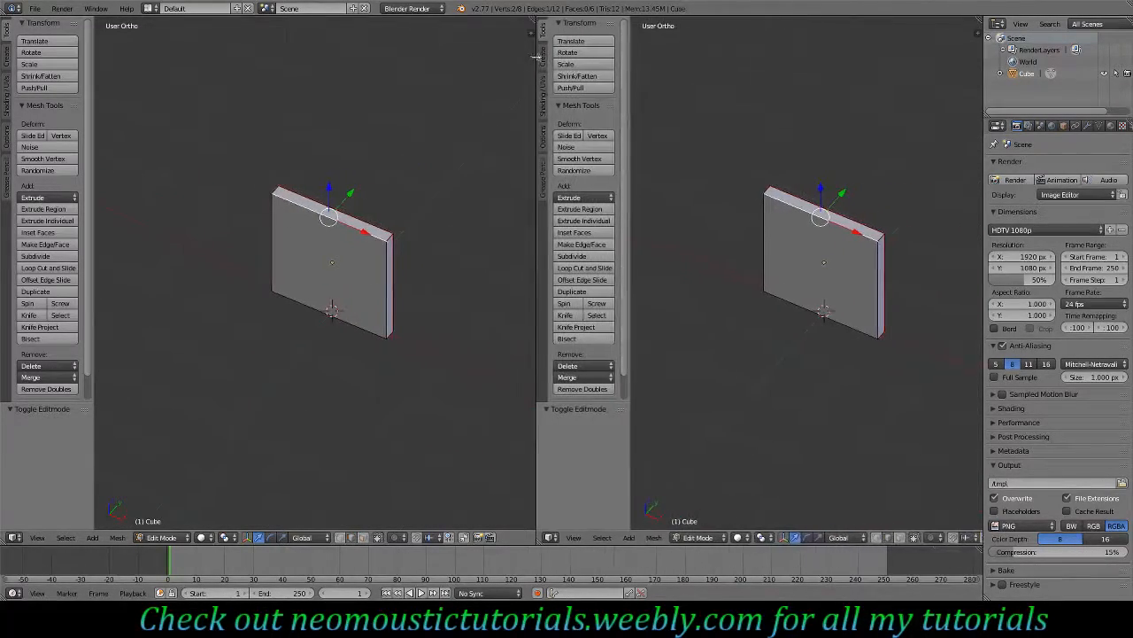
left_click(550, 537)
left_click(566, 446)
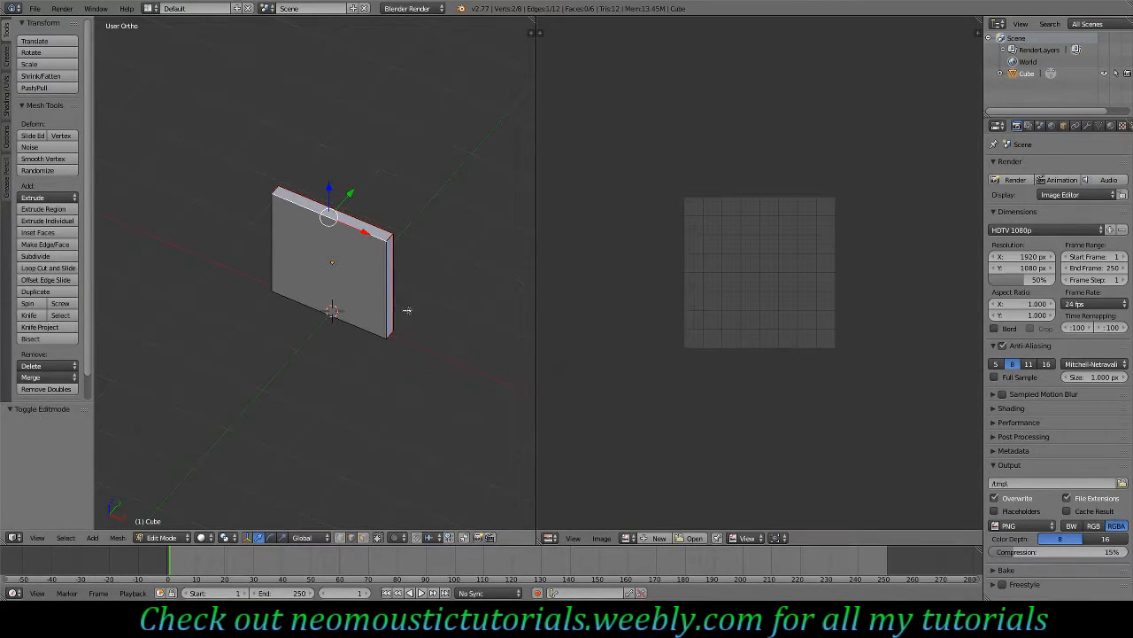
Select the panel's entire mesh, unwrap it with the standard Unwrap method, and return to Object Mode.
key("a")
key("a")
key("u")
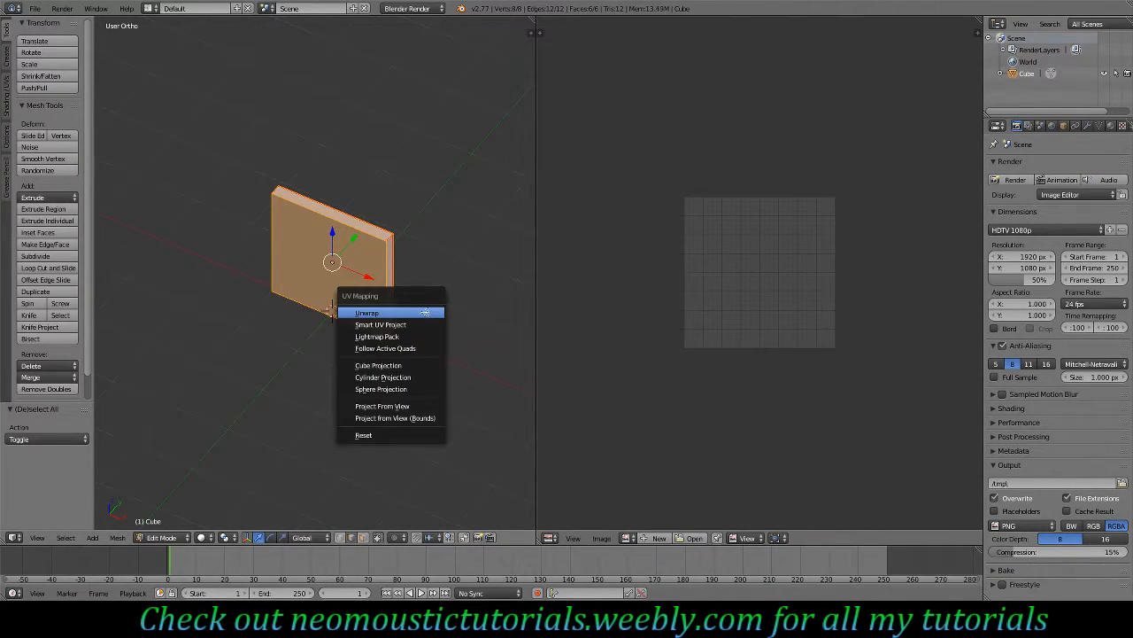
left_click(425, 312)
key("Tab")
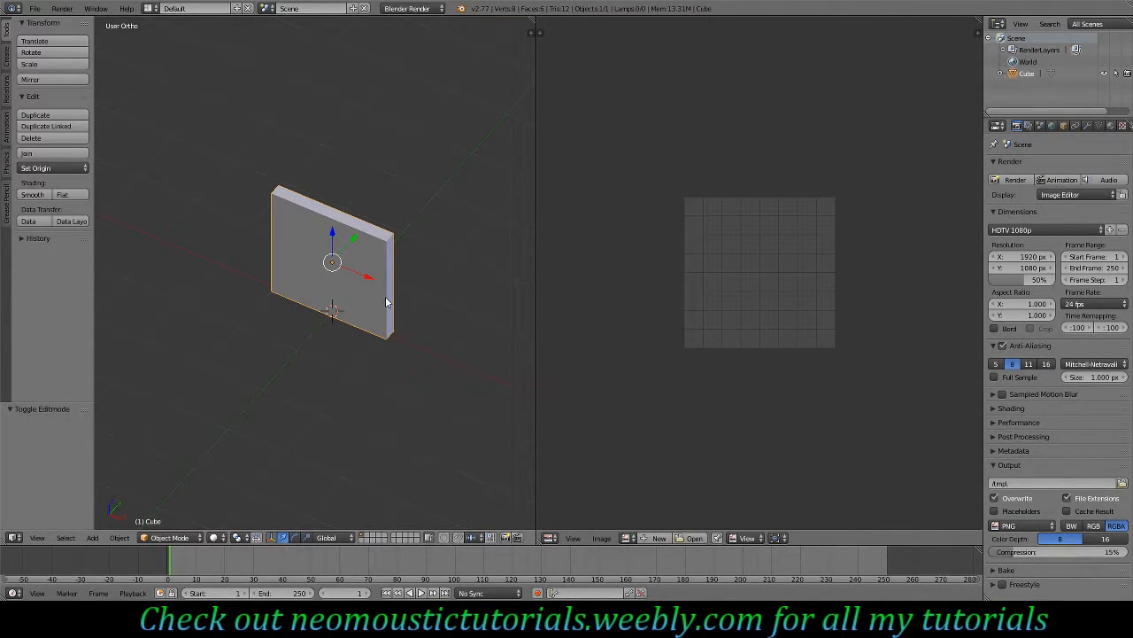
key("ctrl+i")
right_click(352, 282)
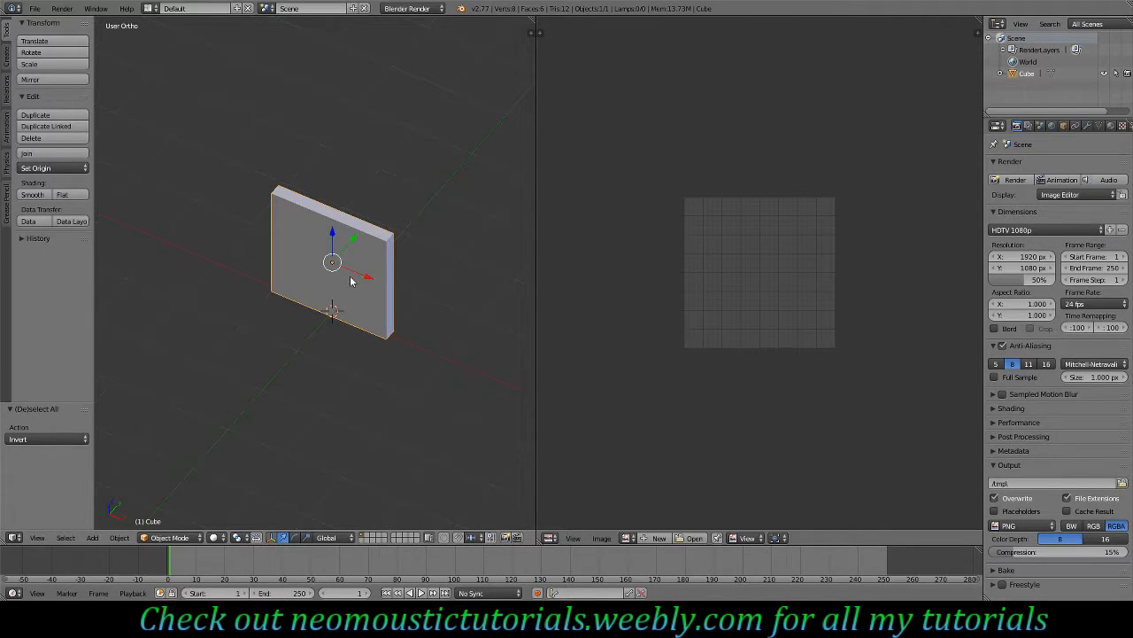
key("ctrl+n")
key("ctrl+t")
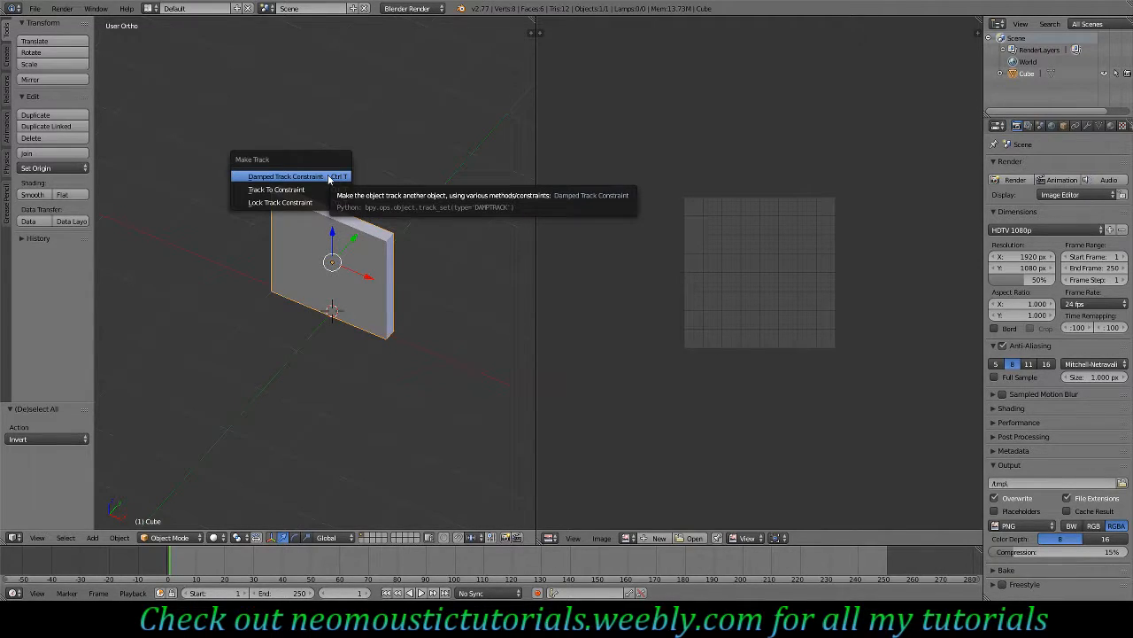
key("ctrl+u")
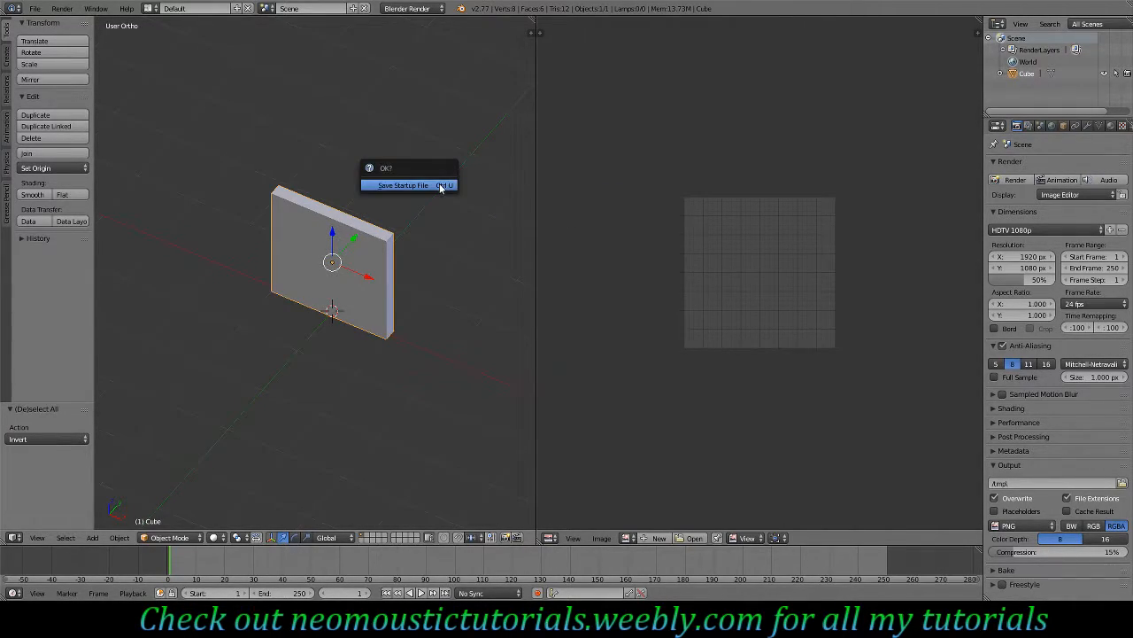
key("a")
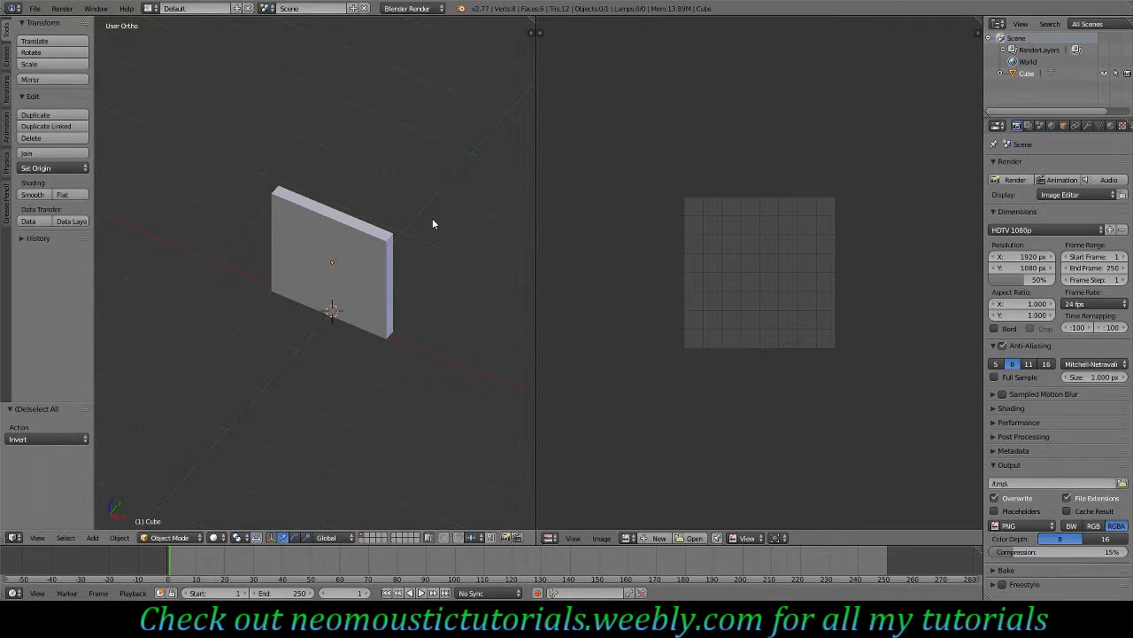
key("a")
middle_click_drag(403, 236, 358, 280)
key("ctrl+s")
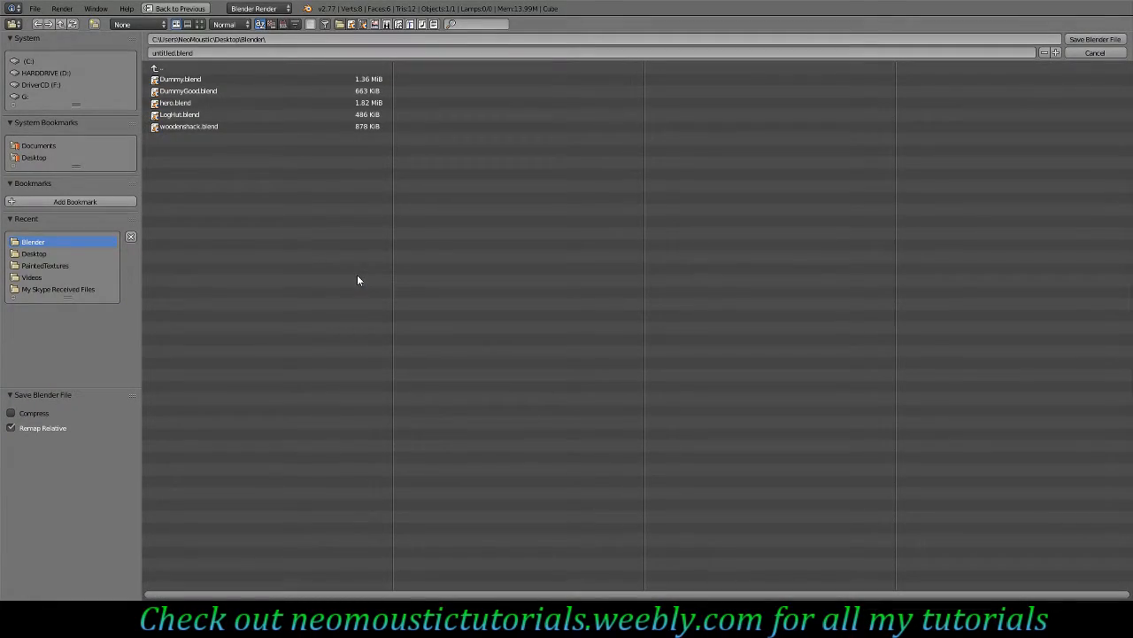
left_click(1080, 53)
Copy the wall panel and paste a duplicate in the same place.
key("ctrl+c")
key("ctrl+v")
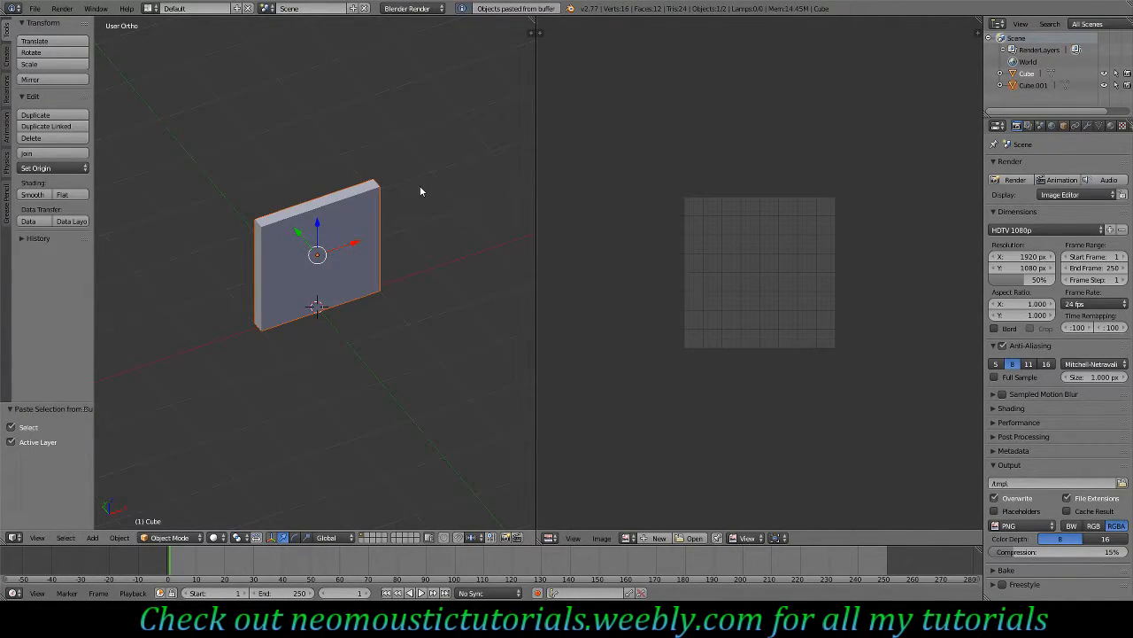
key("b")
key("Escape")
scroll(404, 177, "up", 5)
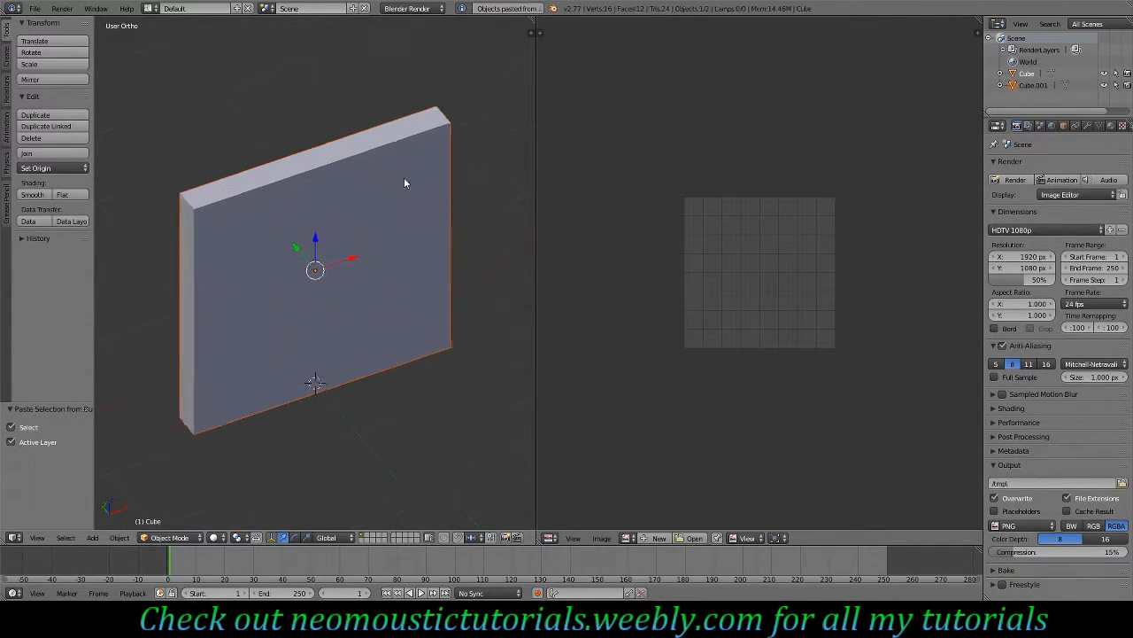
key("x")
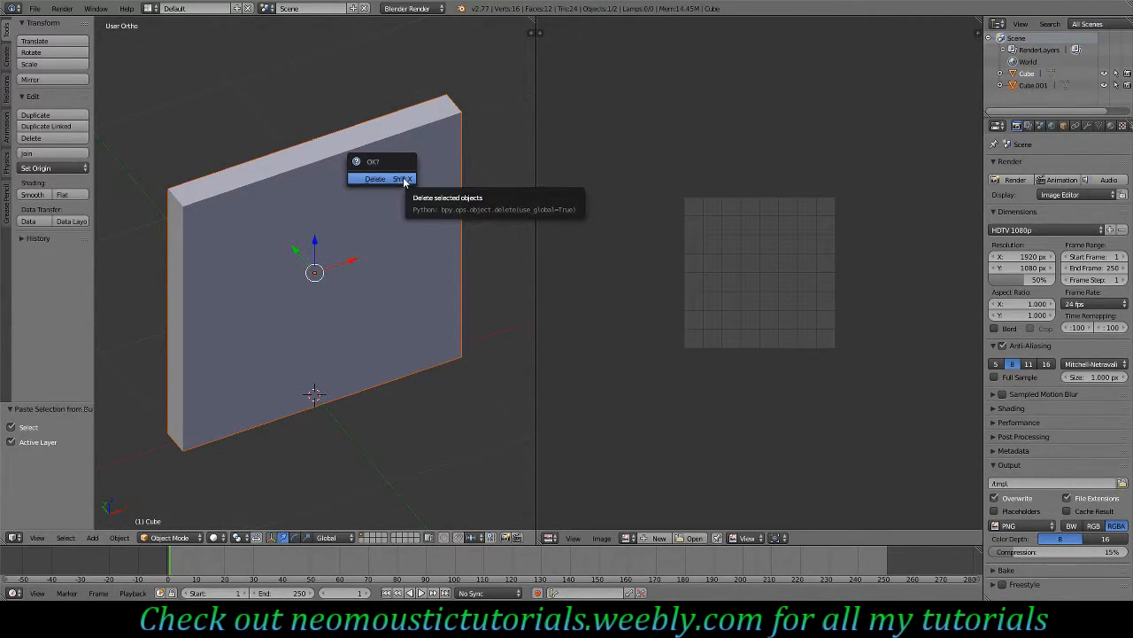
key("shift+w")
key("Escape")
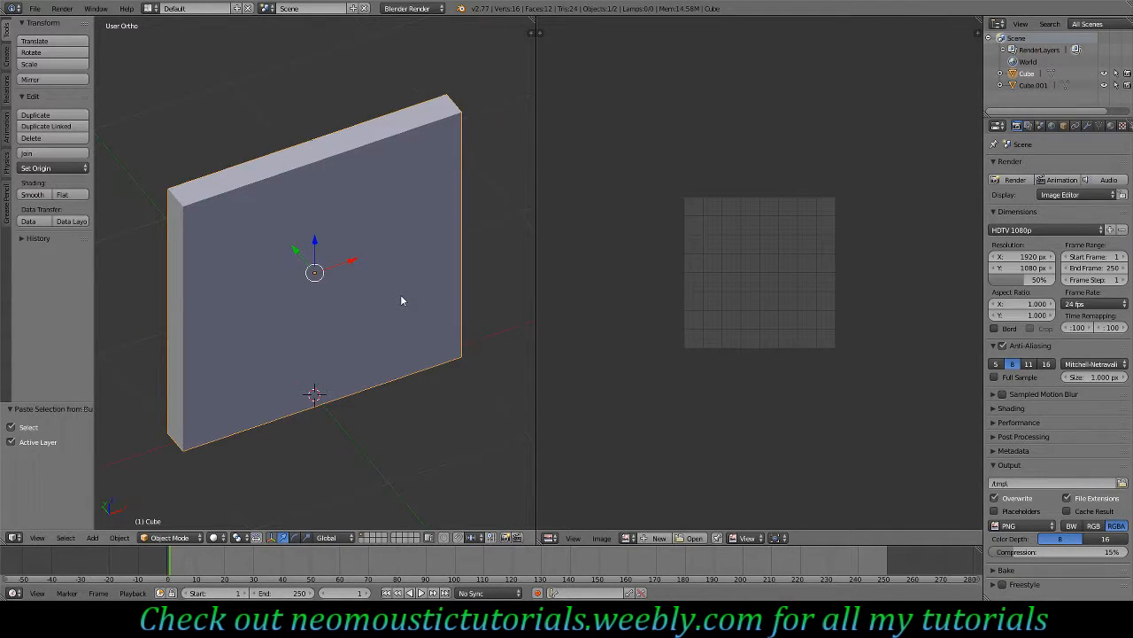
right_click(401, 301, "alt")
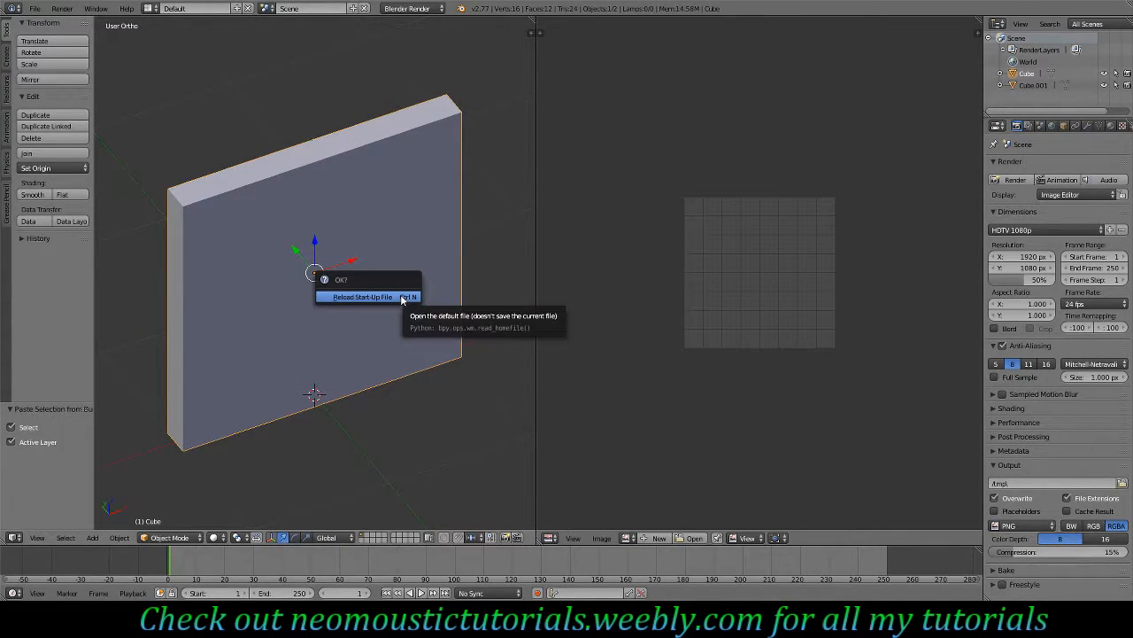
left_click(403, 295)
middle_click_drag(380, 376, 345, 379)
right_click(342, 263)
middle_click_drag(403, 252, 368, 255)
Search for "appl", run Apply Object Transform on the selected panel, and apply its scale.
key("space")
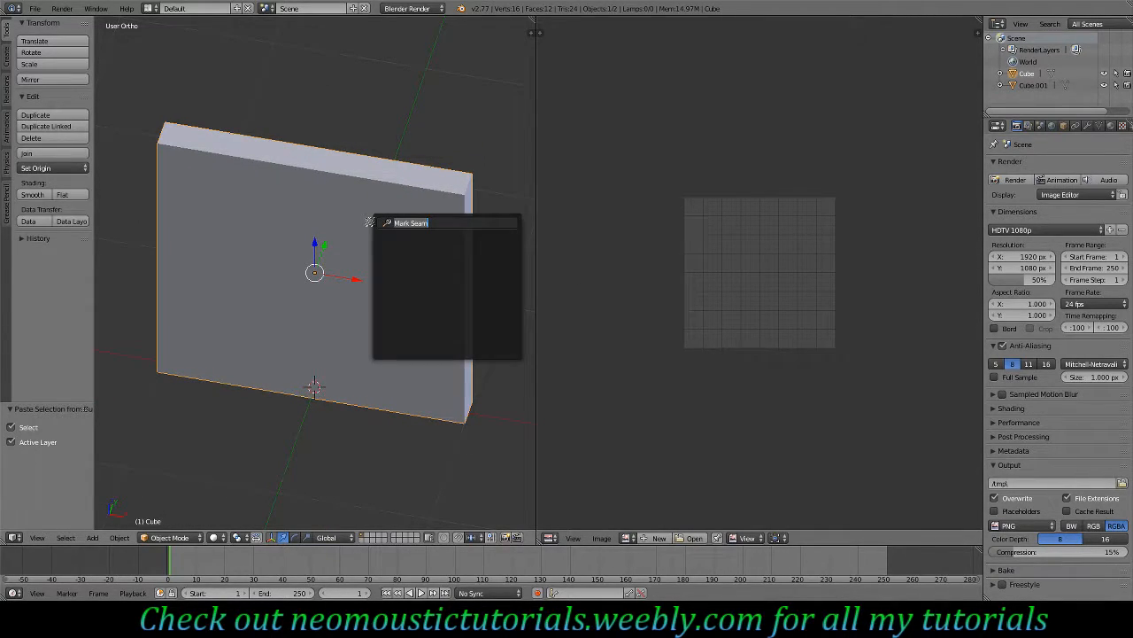
key("BackSpace")
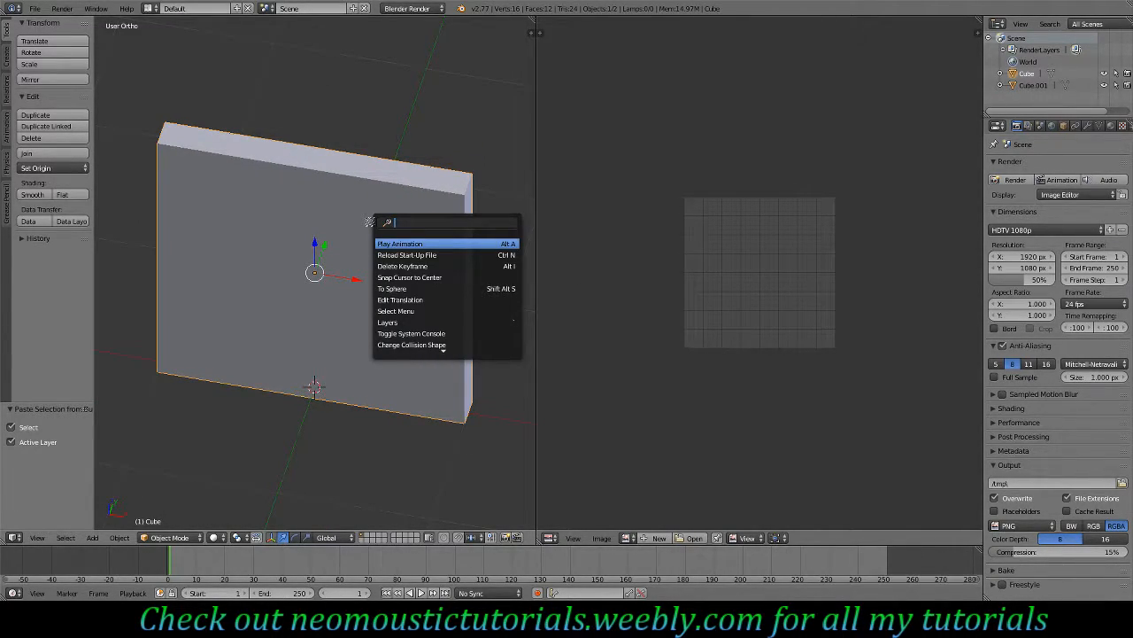
type("appl")
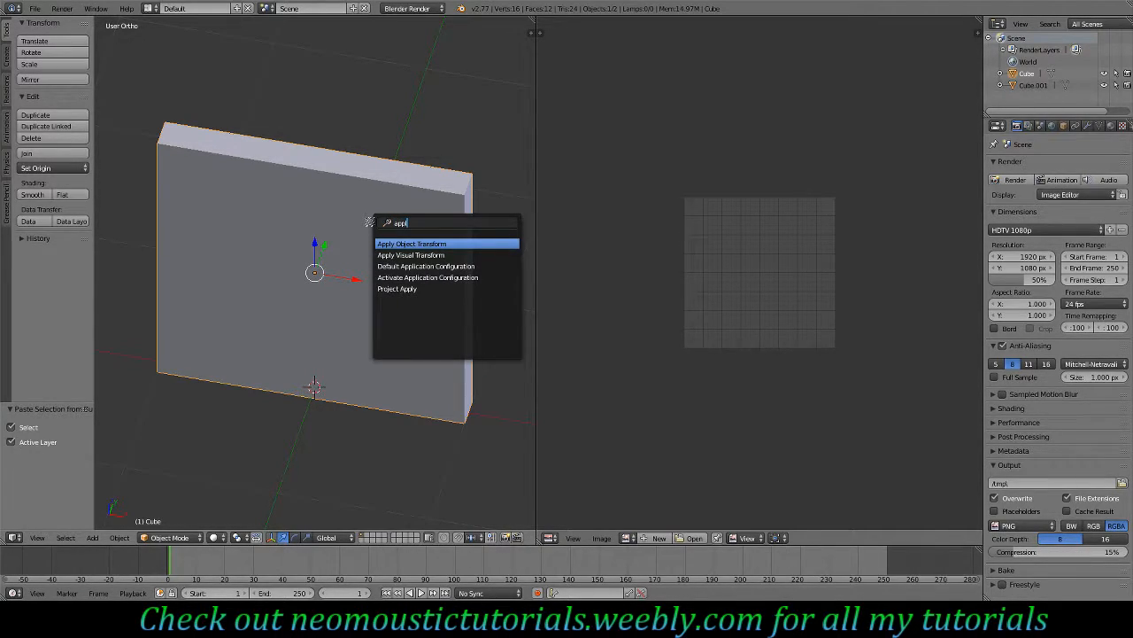
left_click(442, 243)
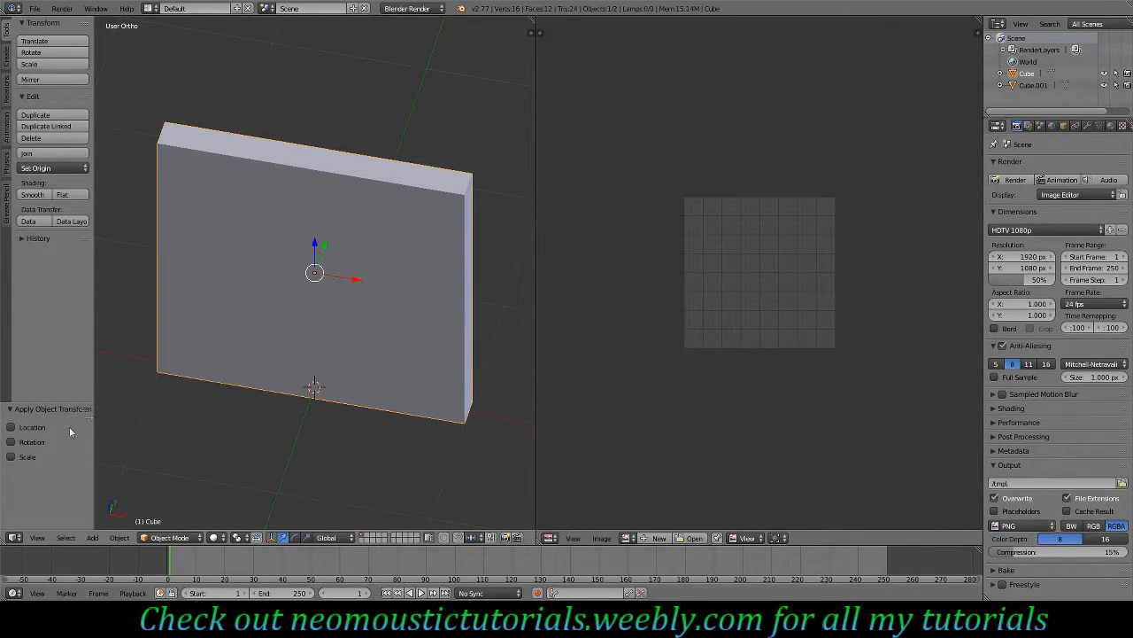
left_click(10, 457)
Move the selected panel off the overlapping copy along X and delete it, leaving one panel.
left_click_drag(356, 280, 296, 304)
key("x")
left_click(251, 304)
Select the remaining wall panel and apply its scale with Apply Object Transform.
right_click(380, 253)
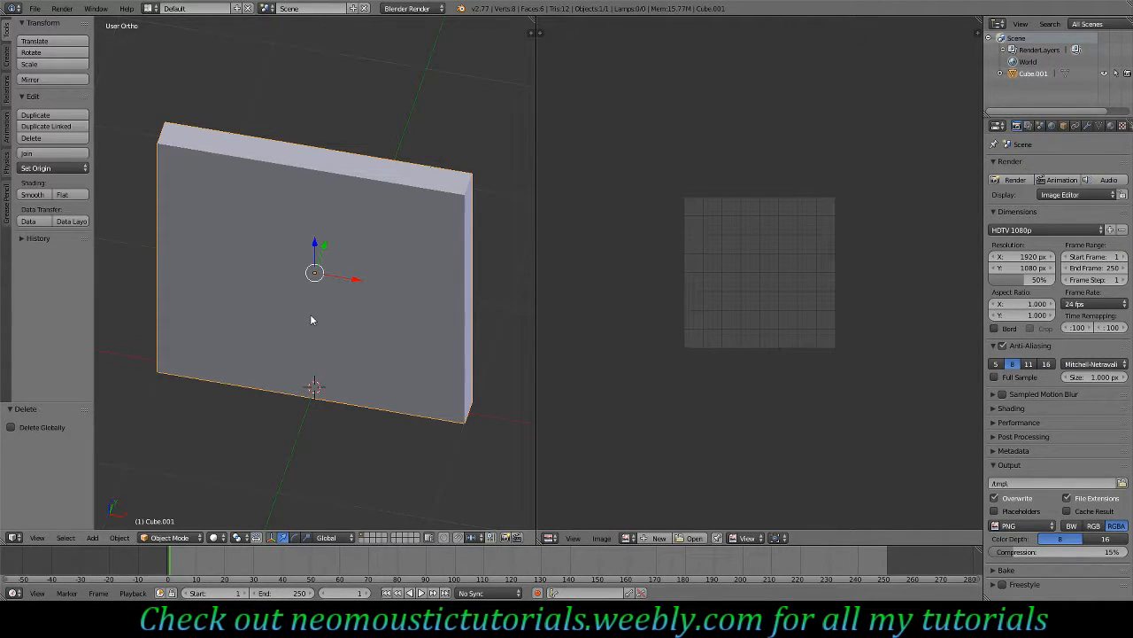
key("space")
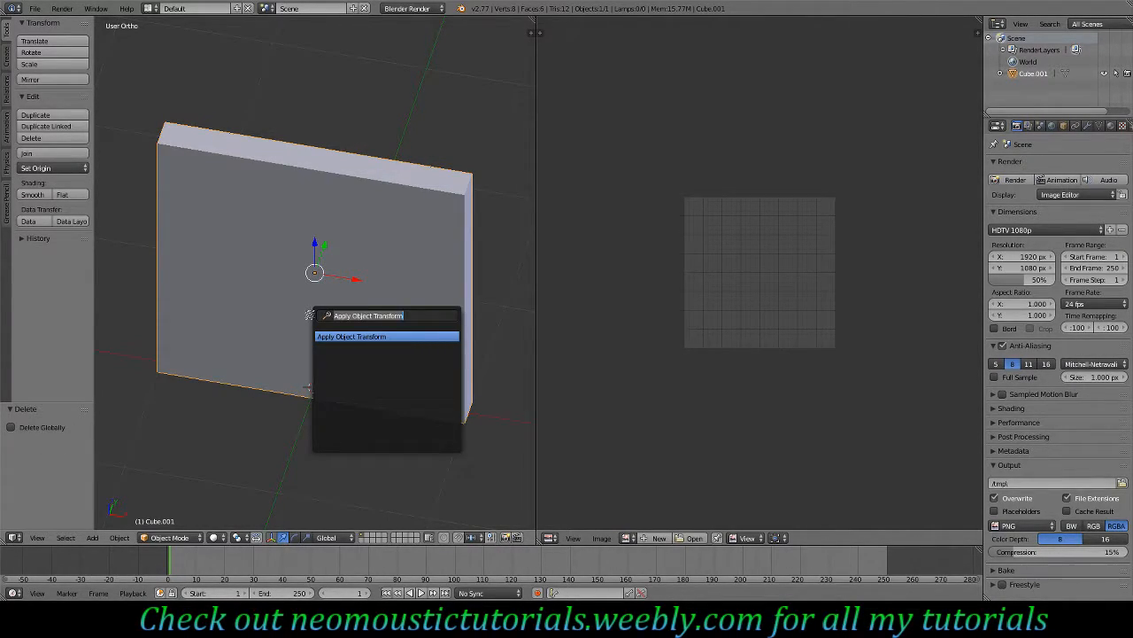
key("Return")
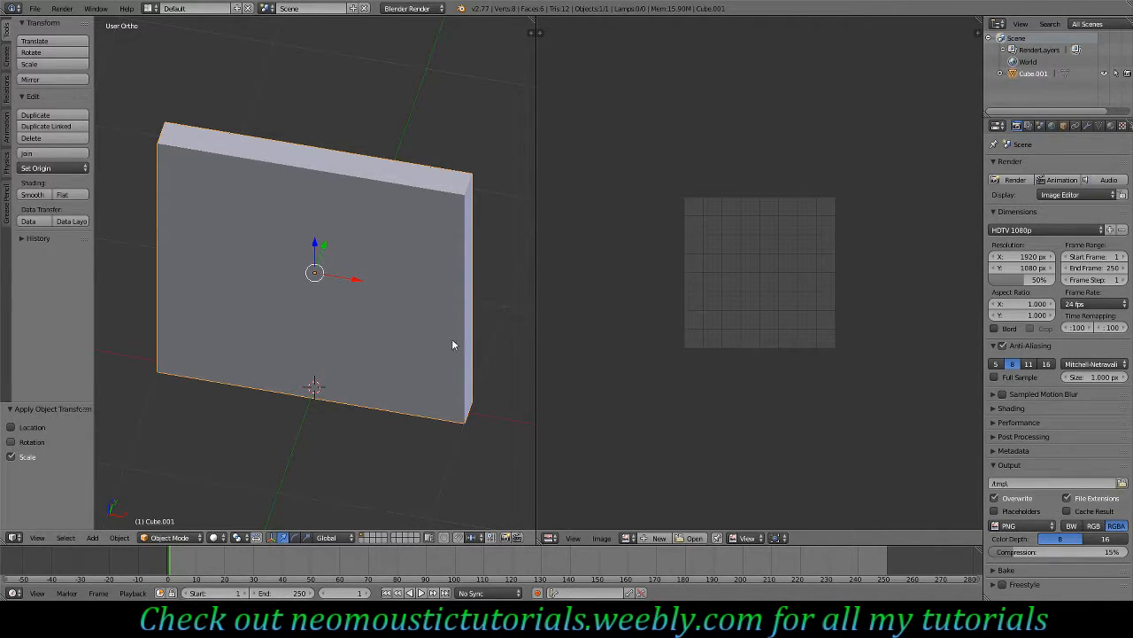
Enter Edit Mode on the remaining panel and unwrap its whole mesh.
key("Tab")
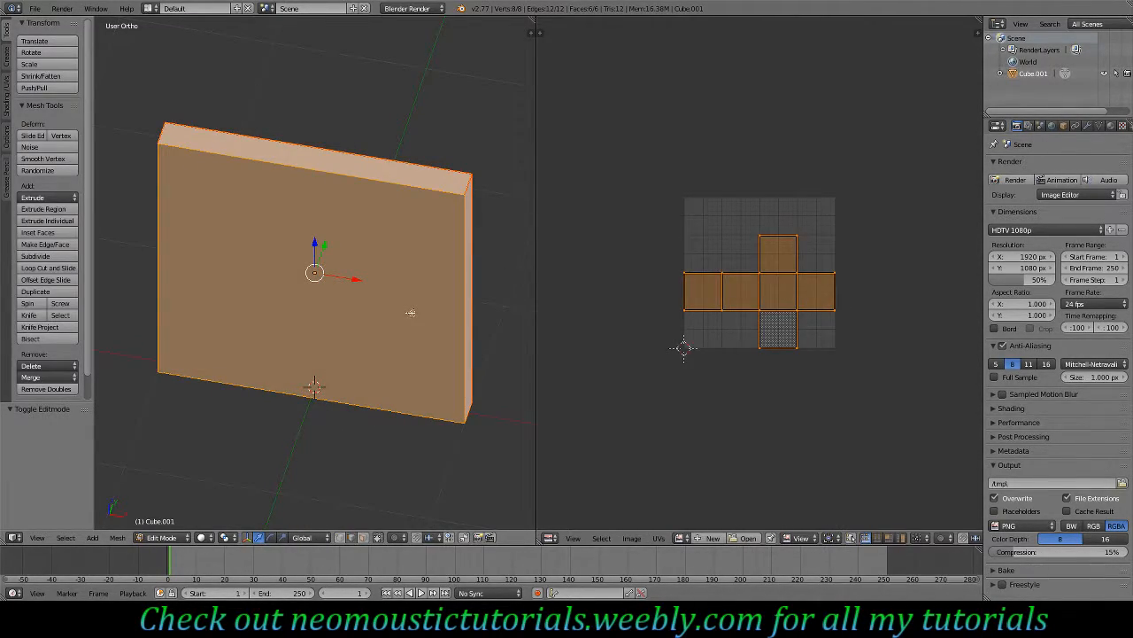
key("u")
left_click(411, 313)
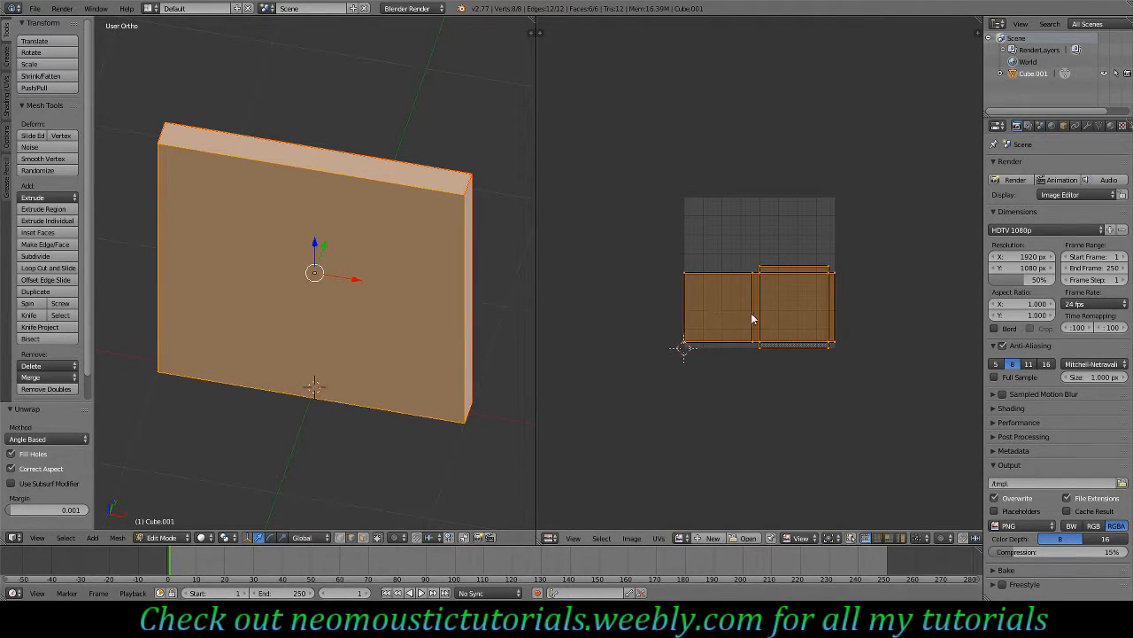
Scale the whole UV layout to 0.9 in the UV/Image Editor.
key("g")
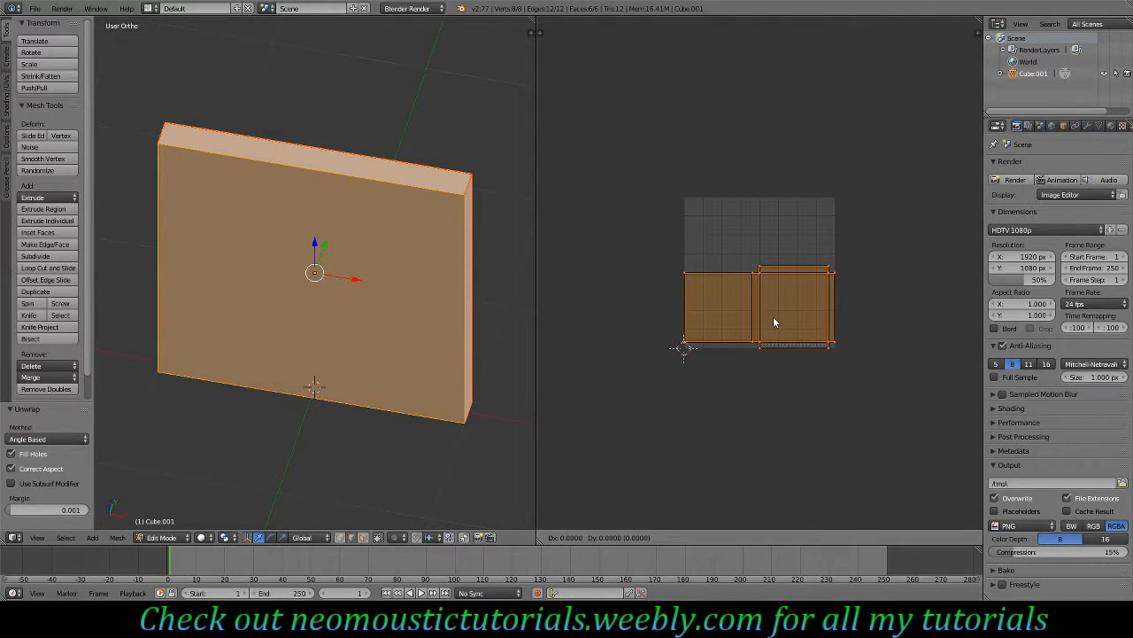
key("Escape")
type("s.9")
key("Return")
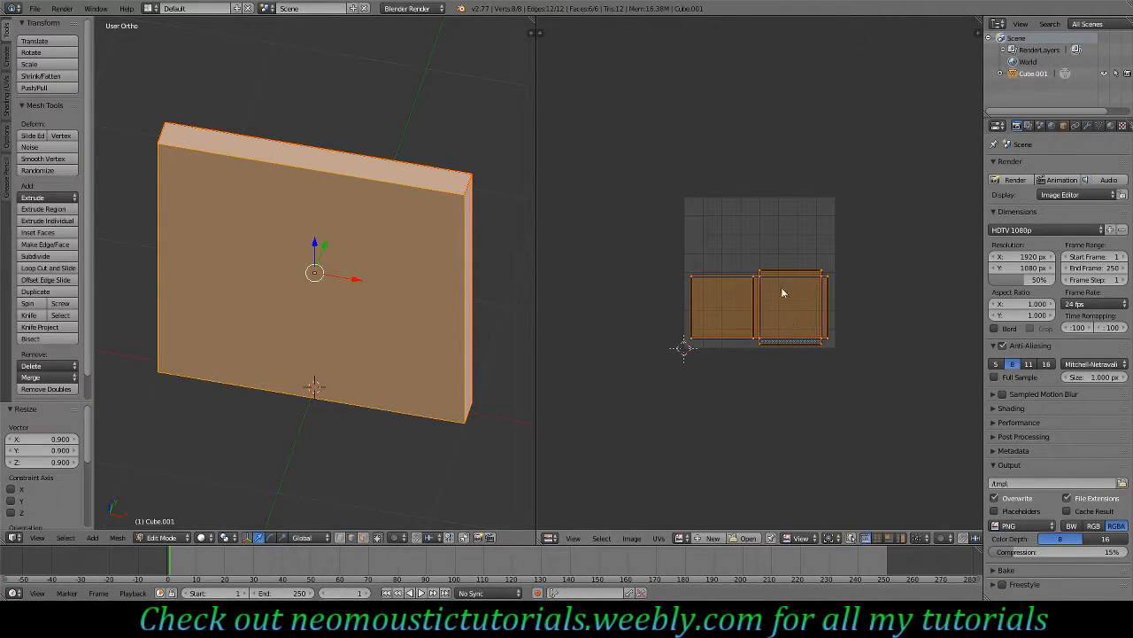
Center the UV layout vertically in the image area by moving it 0.25 up and about 0.023 back down along Y.
key("g")
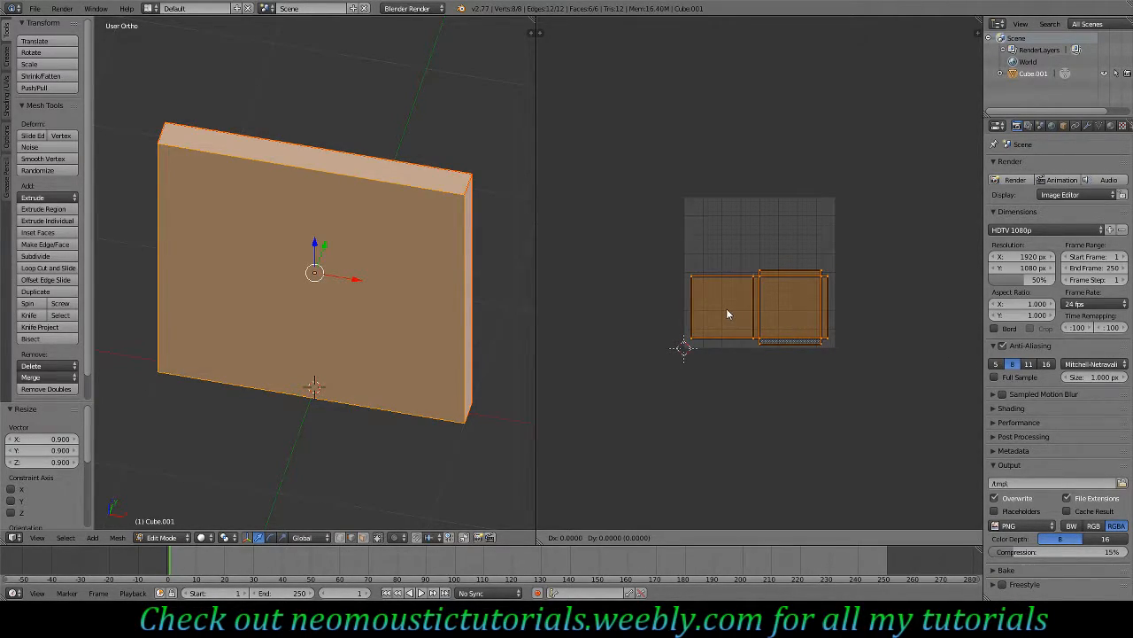
key("y")
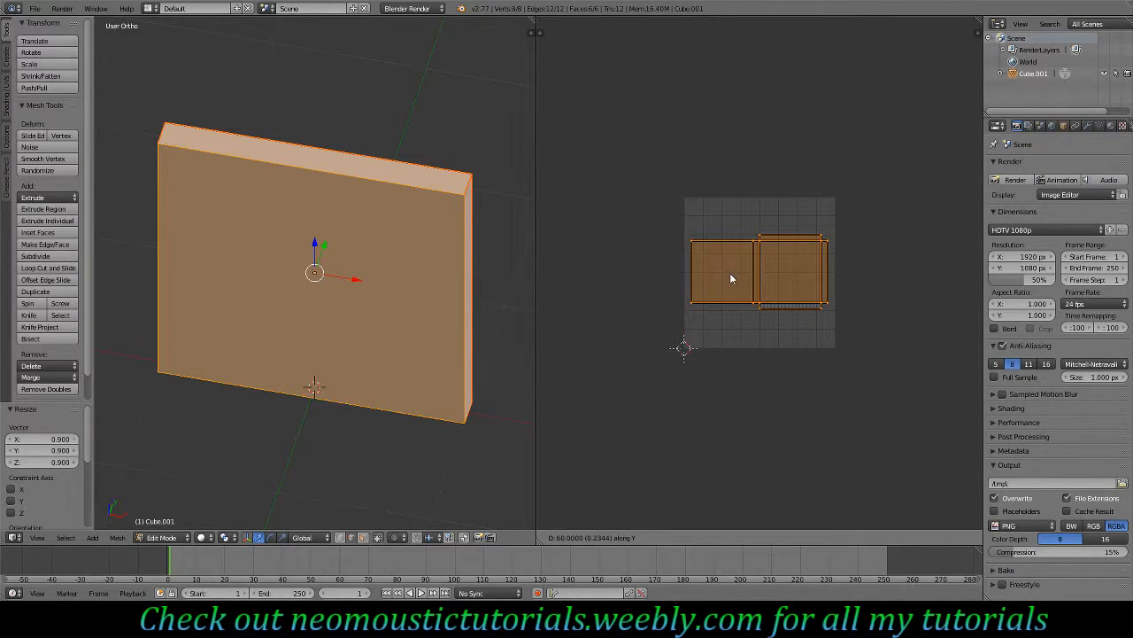
left_click(731, 272)
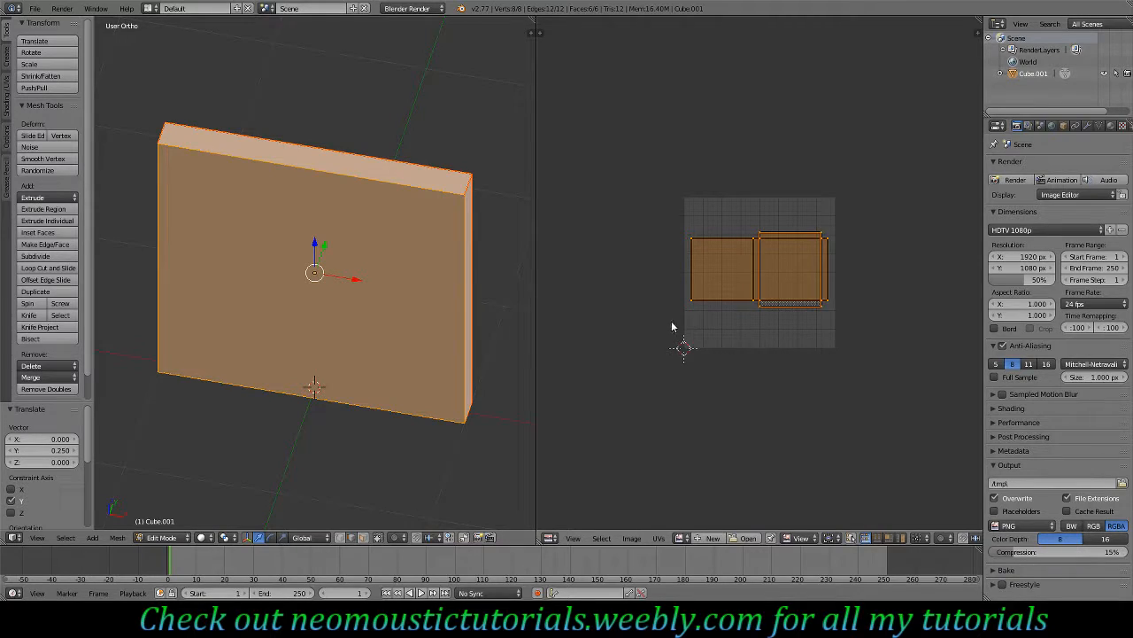
scroll(783, 288, "up", 4)
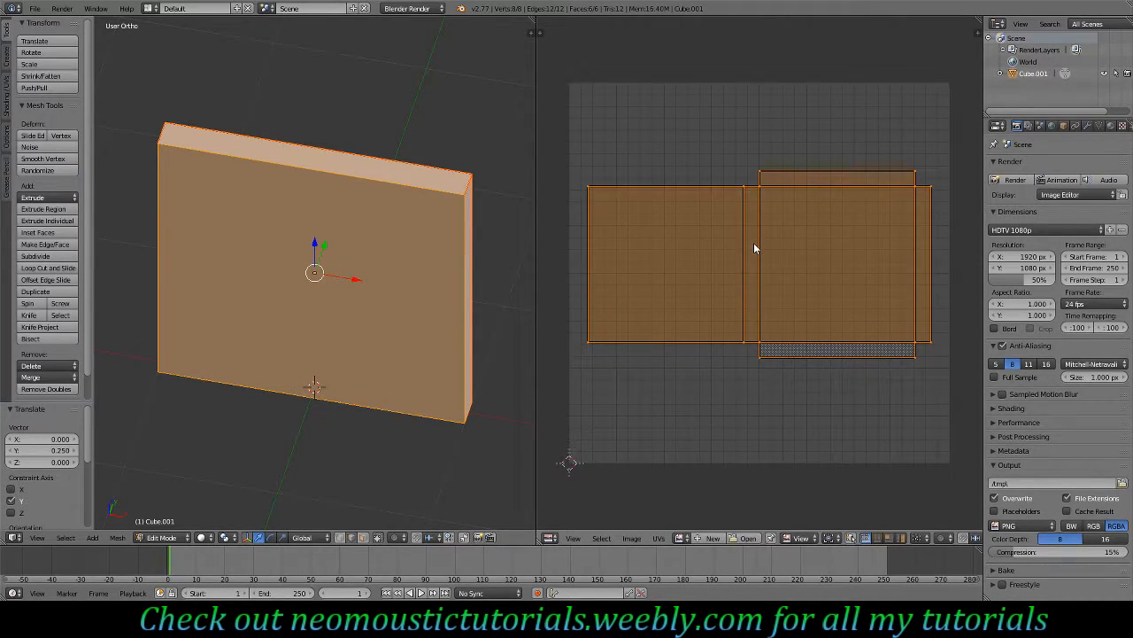
key("g")
key("y")
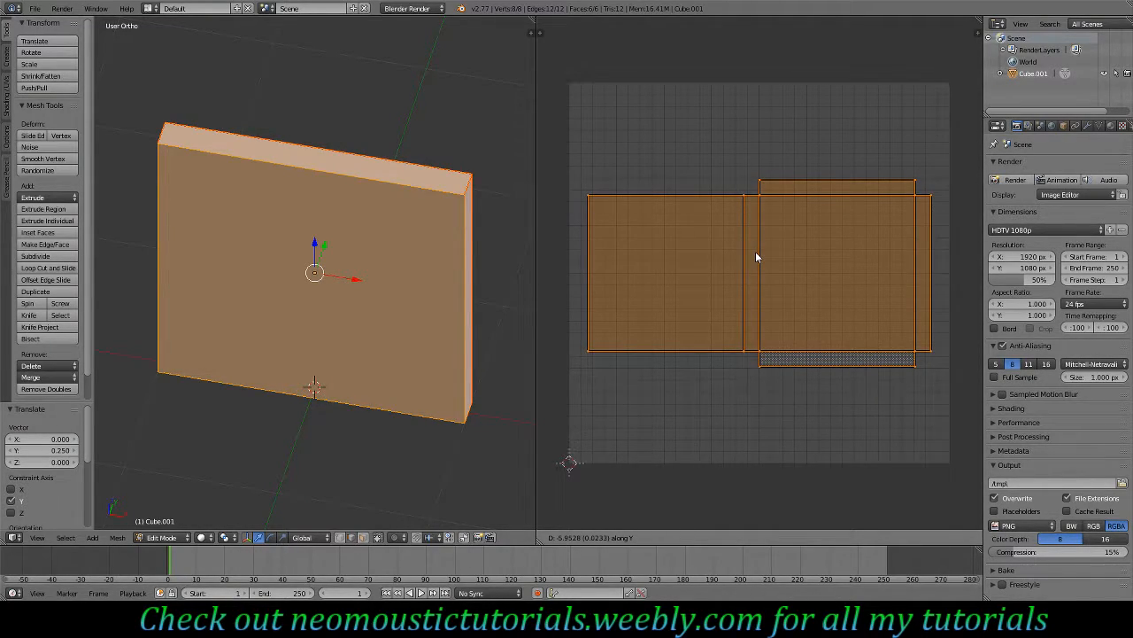
left_click(756, 257)
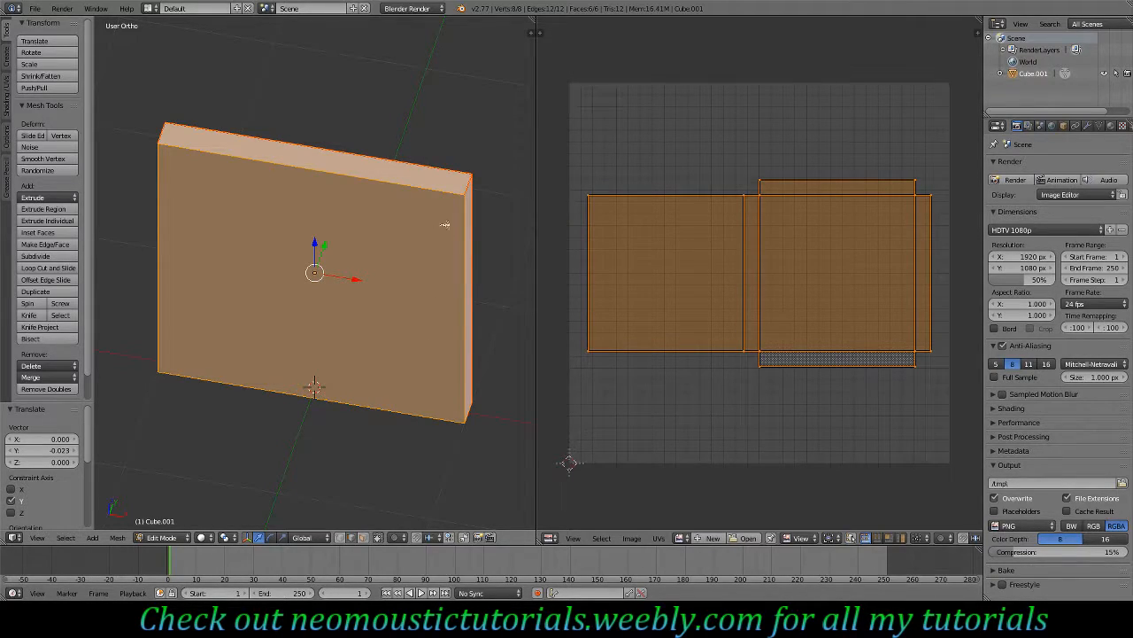
Return to Object Mode and export the panel as a Wavefront OBJ file named "WallP" in the Desktop folder.
key("Tab")
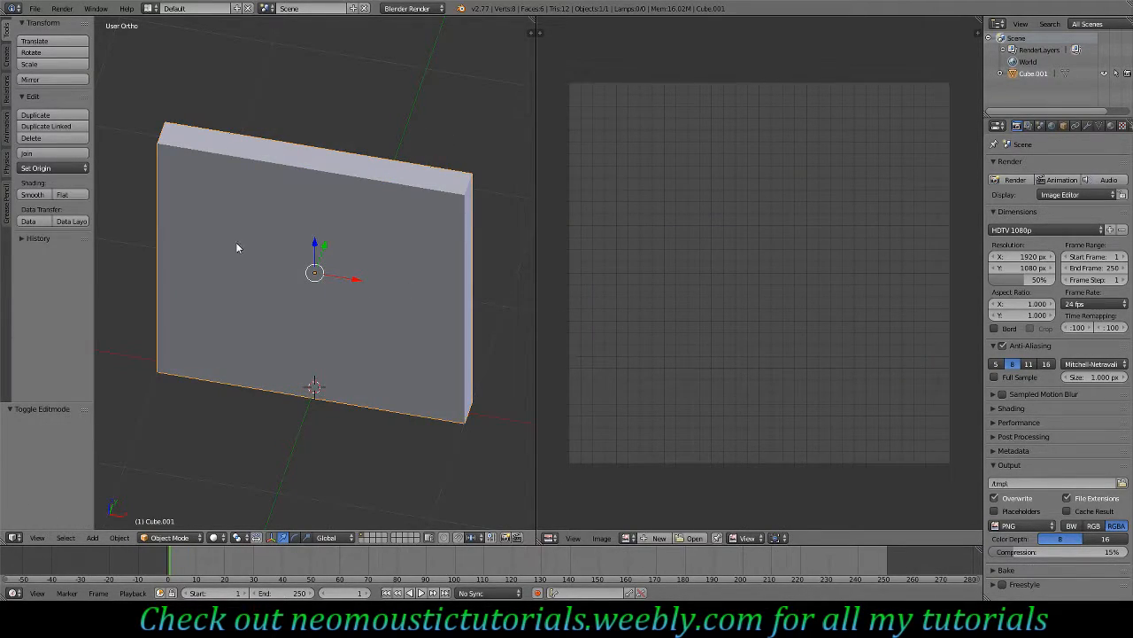
left_click(35, 8)
mouse_move(78, 235)
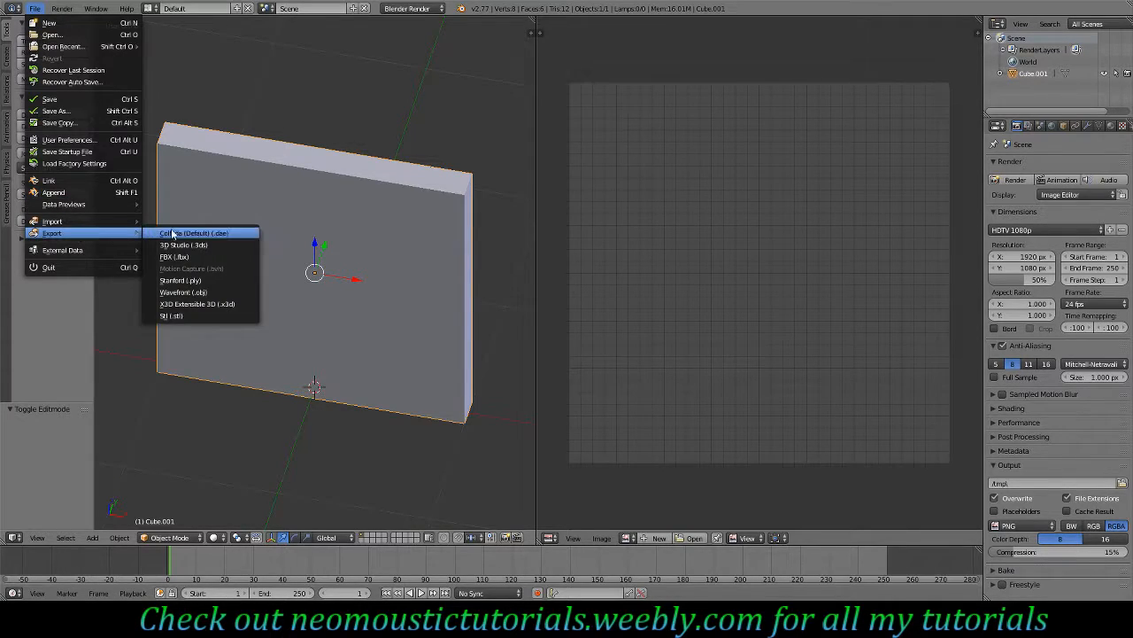
left_click(191, 294)
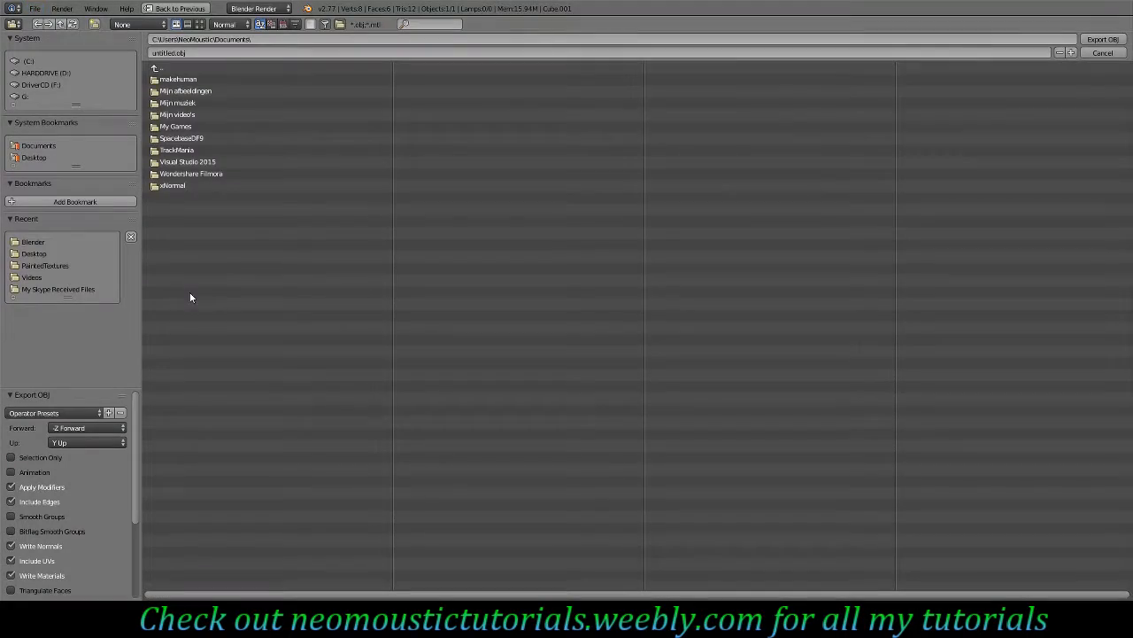
left_click(36, 254)
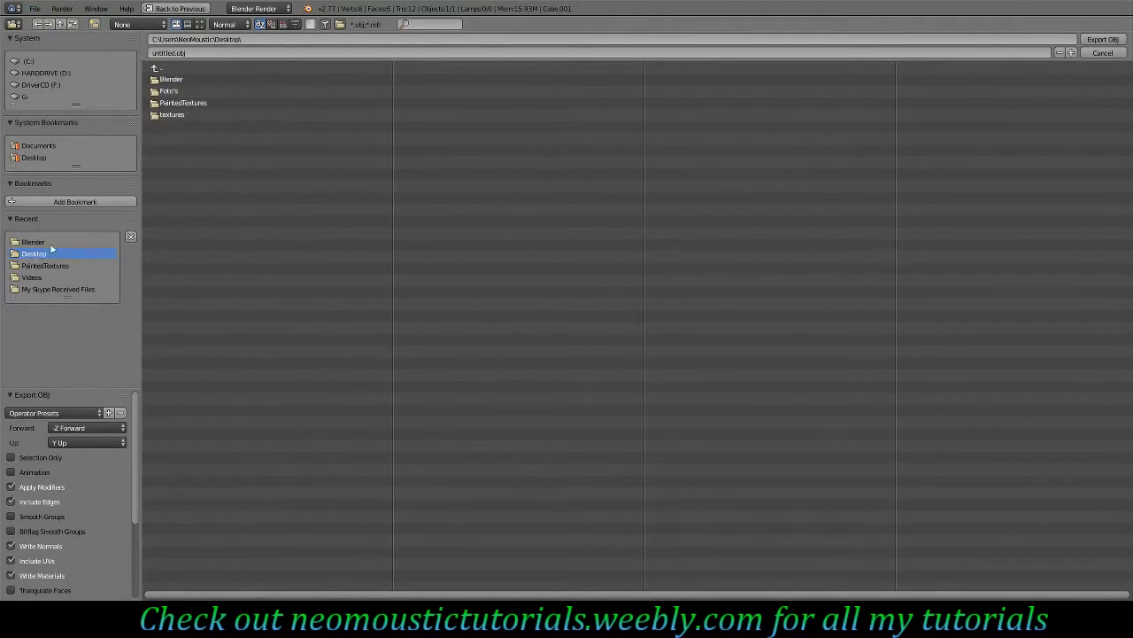
left_click(189, 51)
type("WallP")
key("Return")
left_click(1103, 38)
Show the object creation tools and merge the UV/Image Editor area into the 3D view.
scroll(447, 310, "down", 2)
scroll(429, 317, "up", 1)
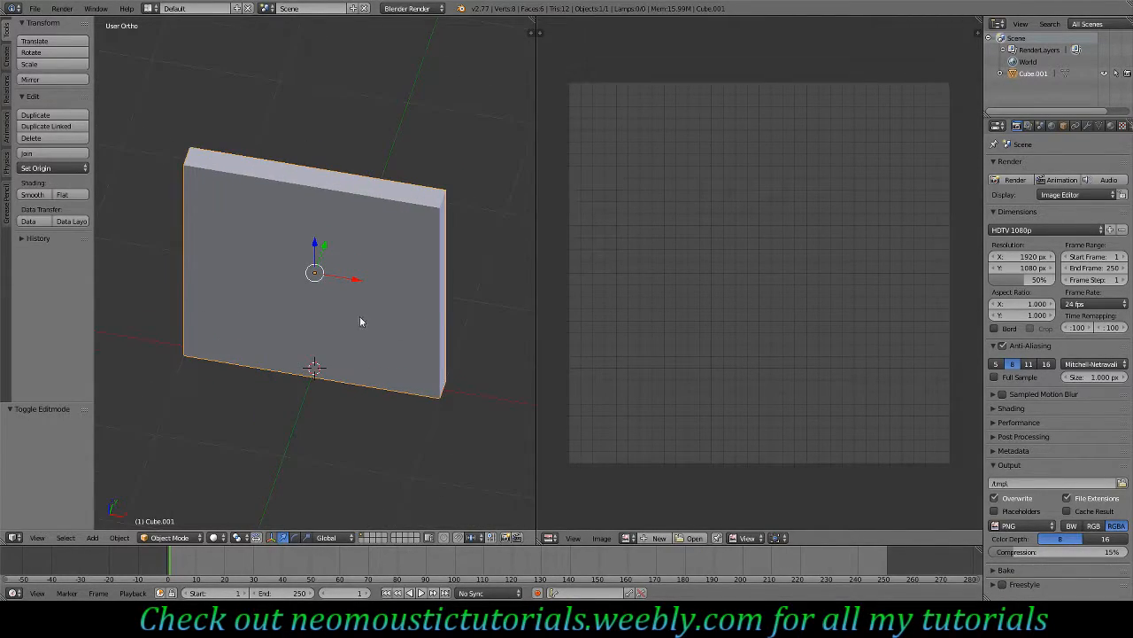
left_click(7, 60)
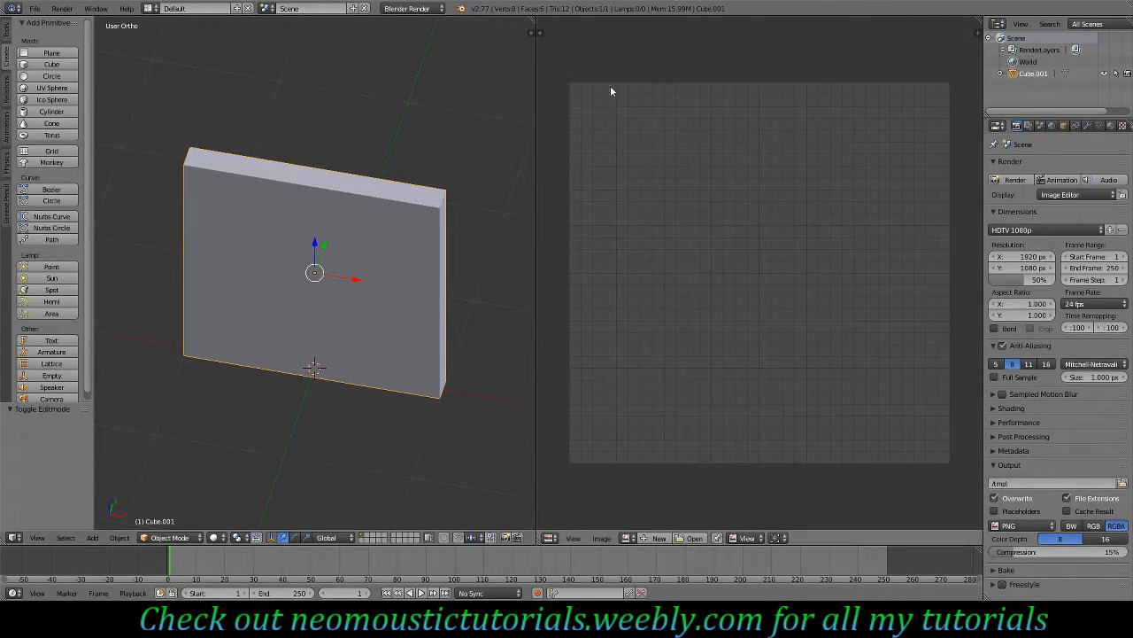
left_click_drag(533, 33, 539, 115)
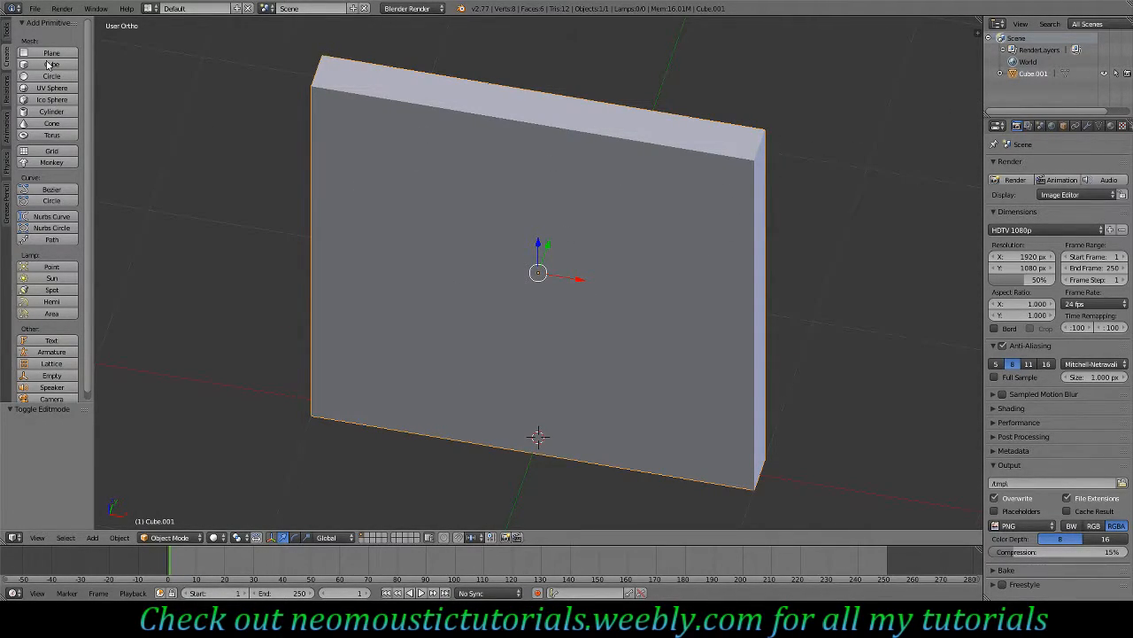
Add a cube at the origin and, in front view, scale it to 0.5 along Z.
left_click(49, 66)
key("KP_1")
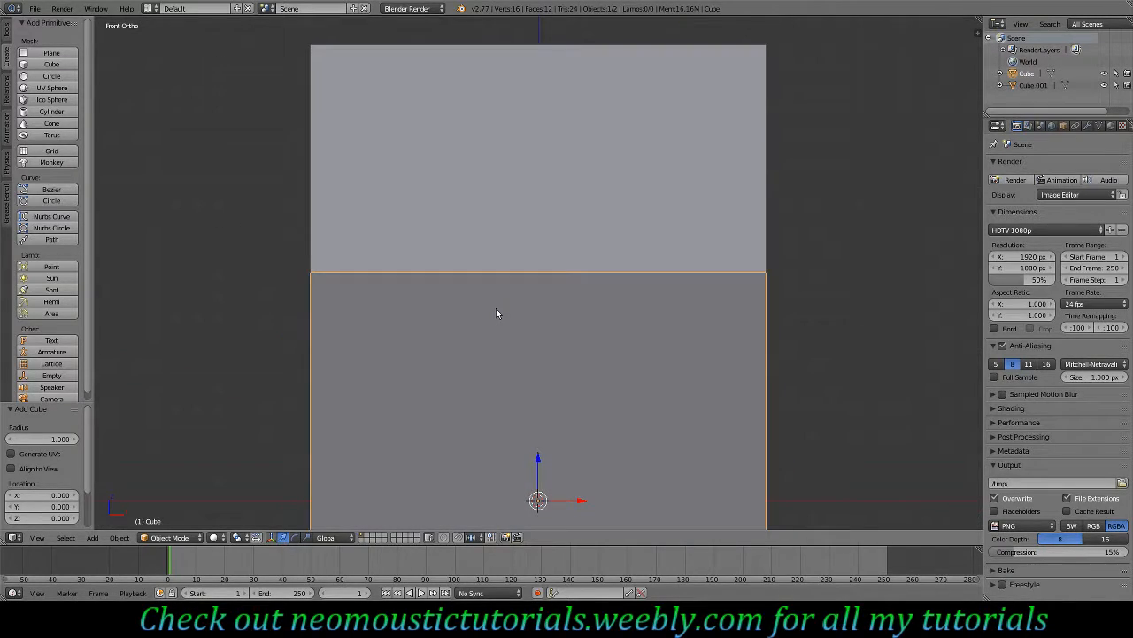
type("sz.5")
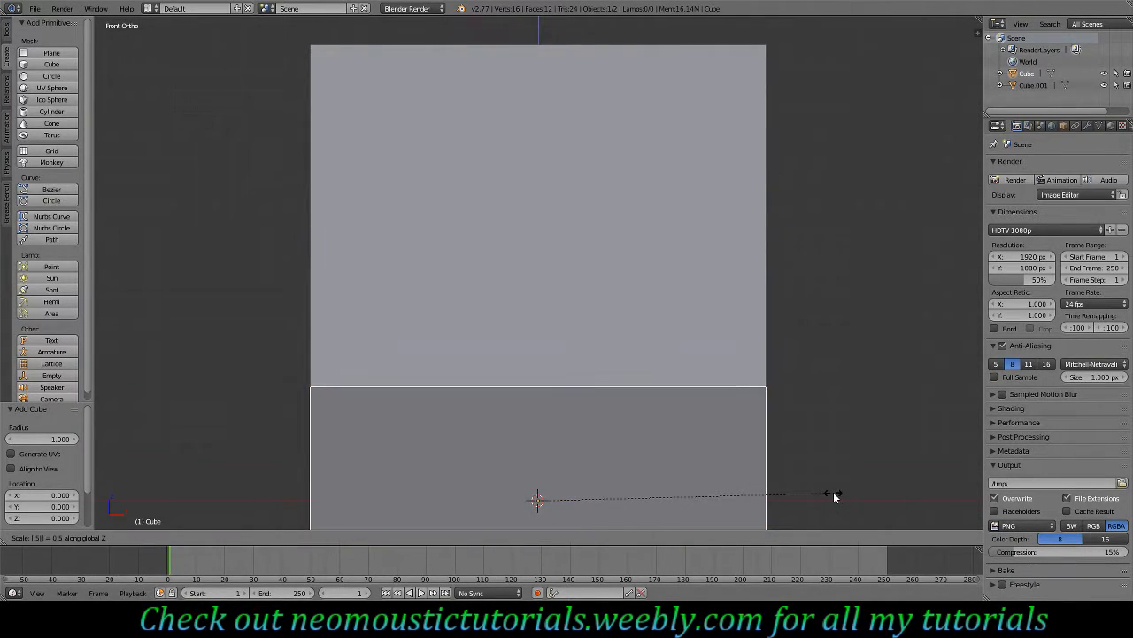
key("Return")
In wireframe, shrink the new cube uniformly by factors of 0.5, 0.5 and 0.4 to form a small brick.
scroll(513, 261, "down", 10, "shift")
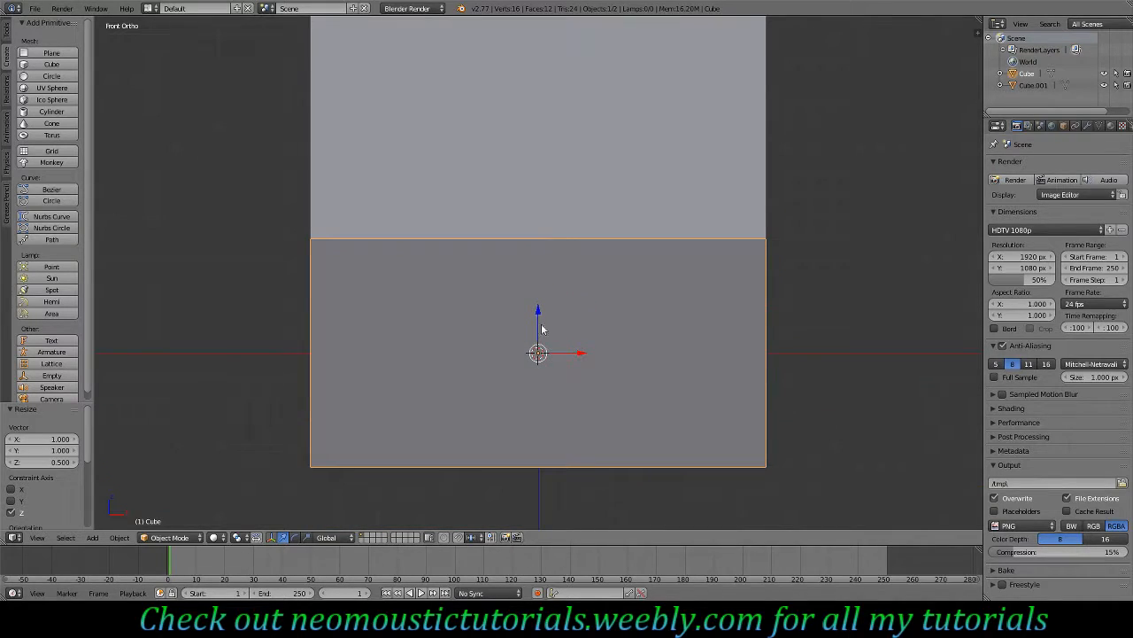
key("z")
type("s.5")
key("Return")
type("s.5")
key("Return")
type("s.4")
key("Return")
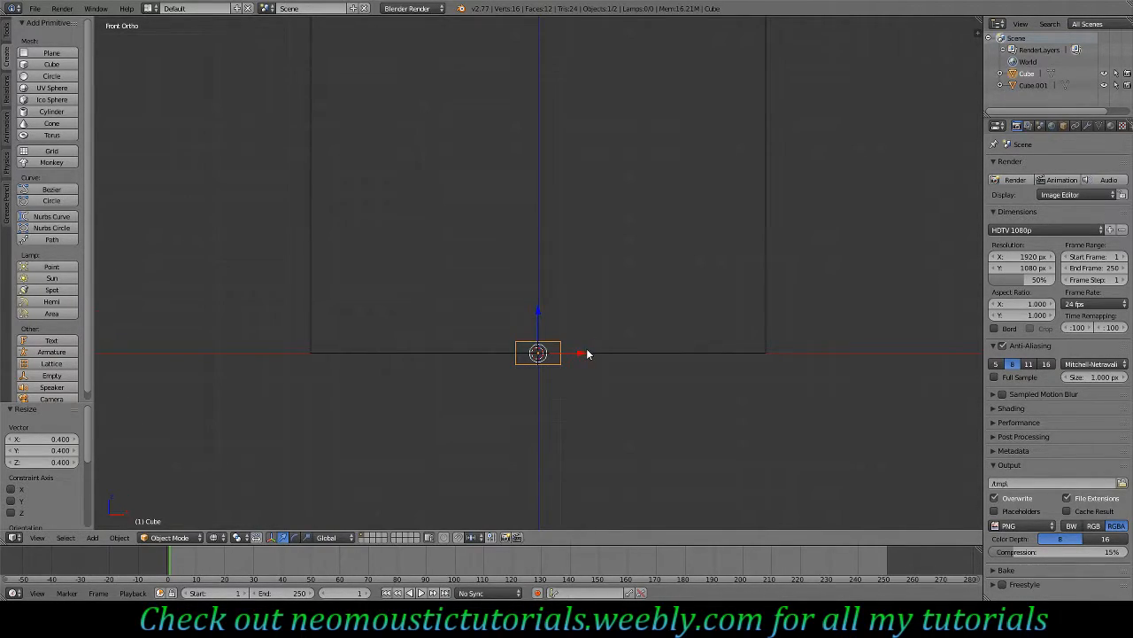
Move the brick -0.9 along X and 0.05 up along Z into the panel's lower corner.
key("g")
key("x")
left_click(378, 355)
scroll(351, 408, "up", 3)
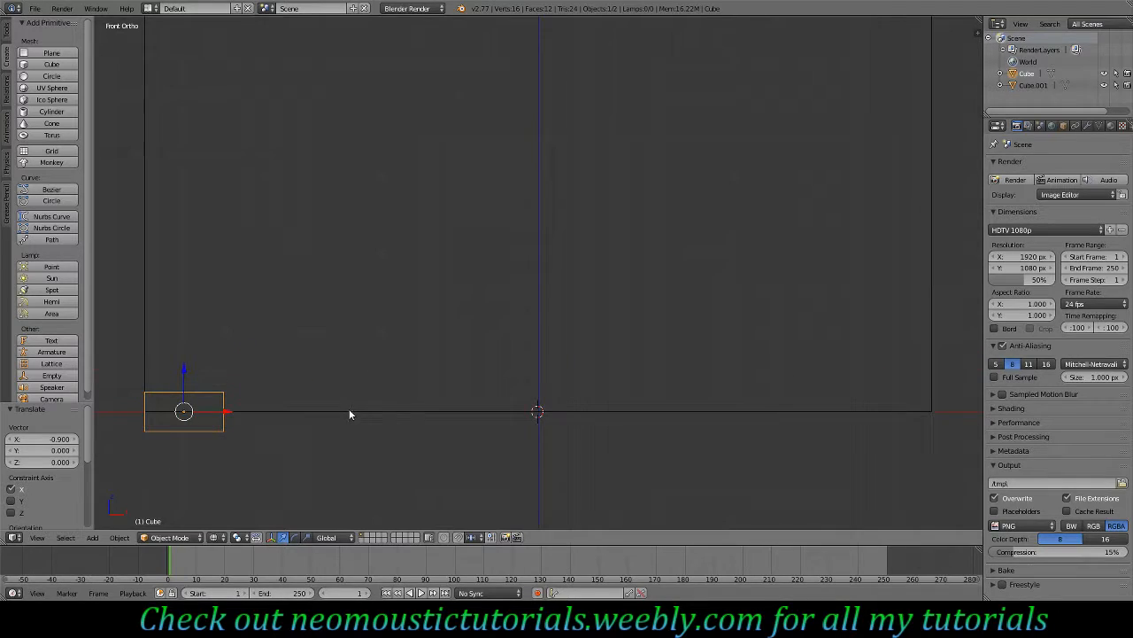
key("g")
key("z")
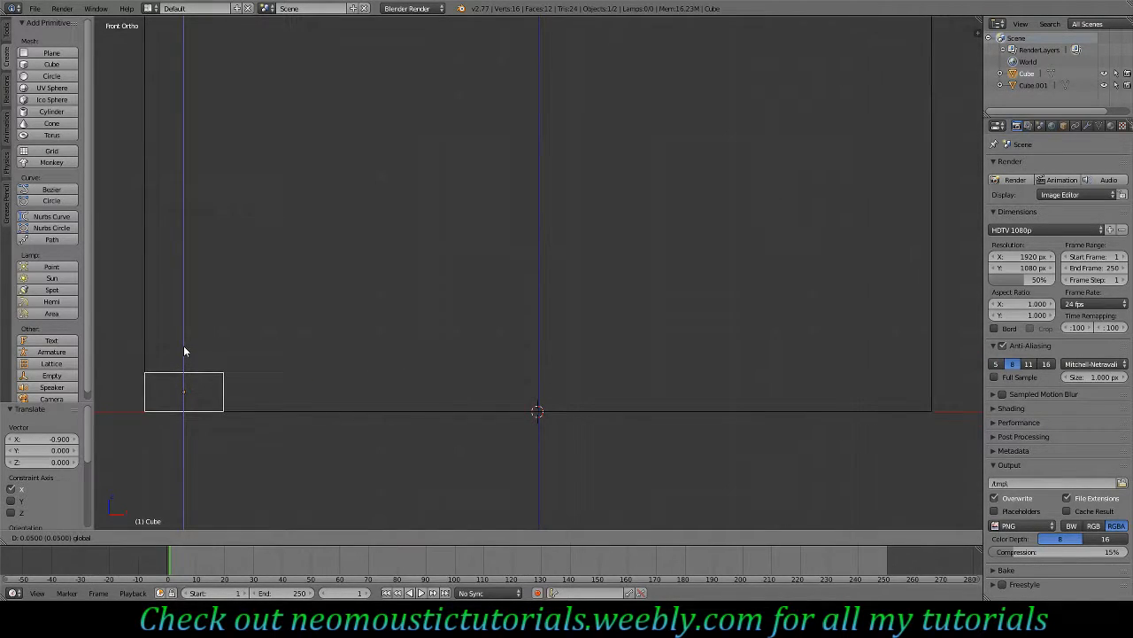
left_click(183, 345)
scroll(360, 382, "up", 1, "ctrl")
scroll(386, 376, "down", 11, "ctrl")
Scale the brick to 0.5 along Y and move it -0.08 along Y toward the panel's front face.
mouse_move(511, 317)
middle_mouse_down()
mouse_move(458, 363)
mouse_move(534, 320)
mouse_move(505, 325)
middle_mouse_up()
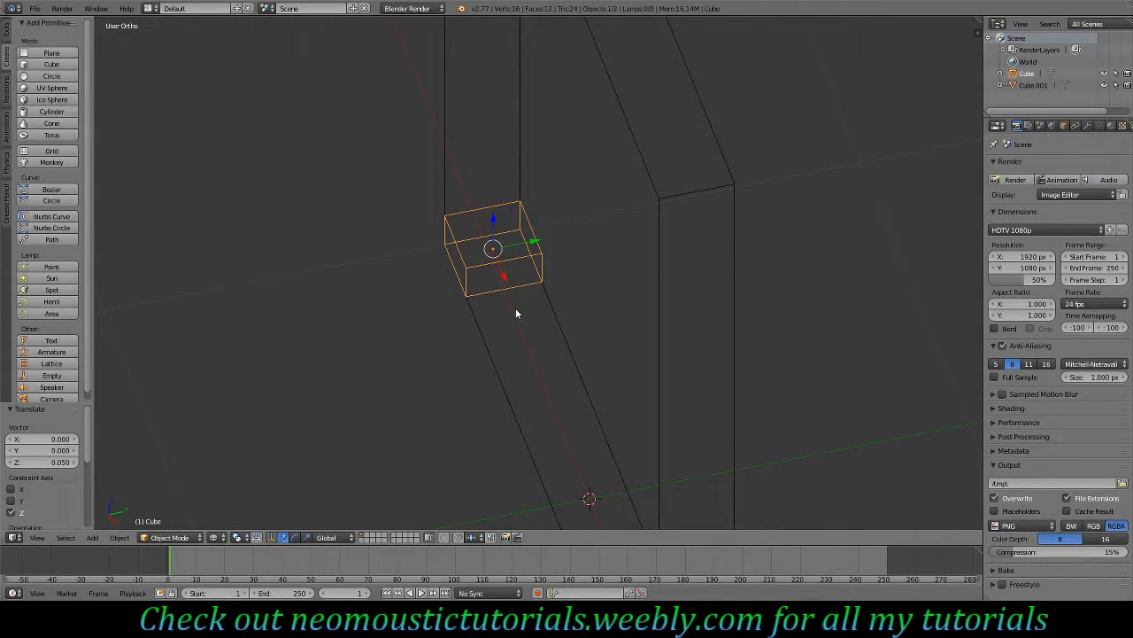
type("sy.5")
key("Return")
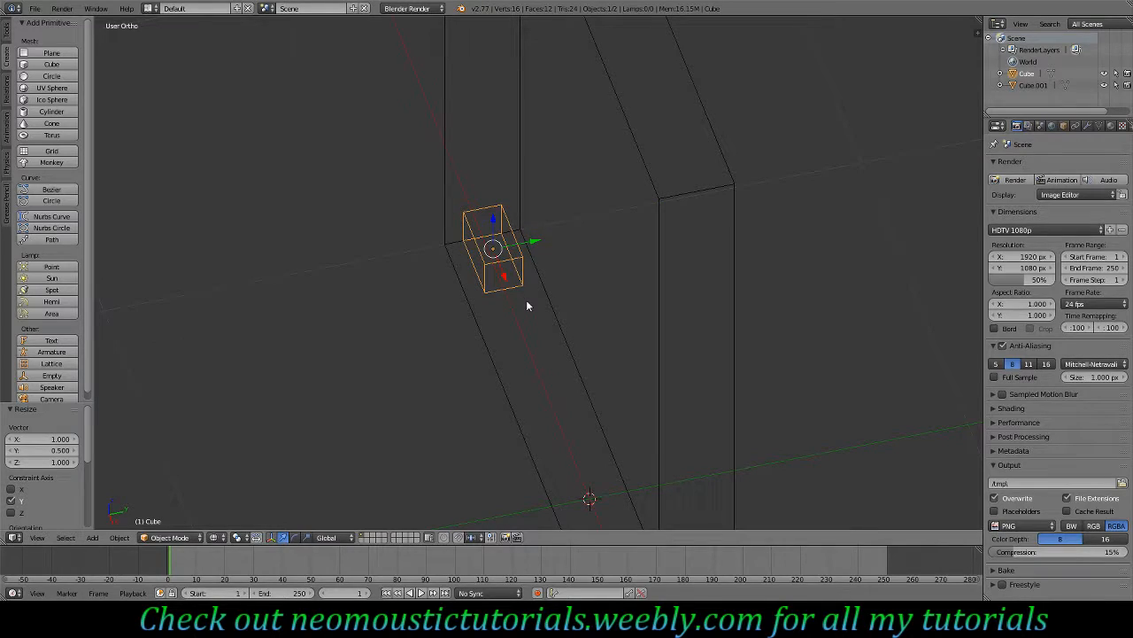
key("KP_3")
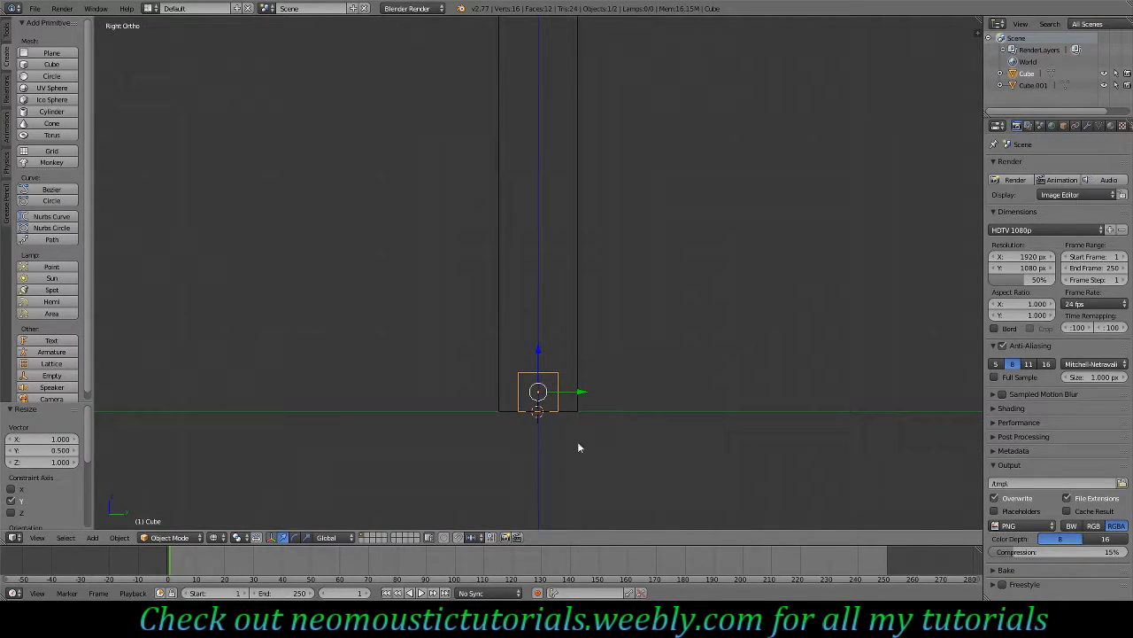
left_click_drag(584, 391, 547, 392)
middle_click_drag(455, 334, 438, 352)
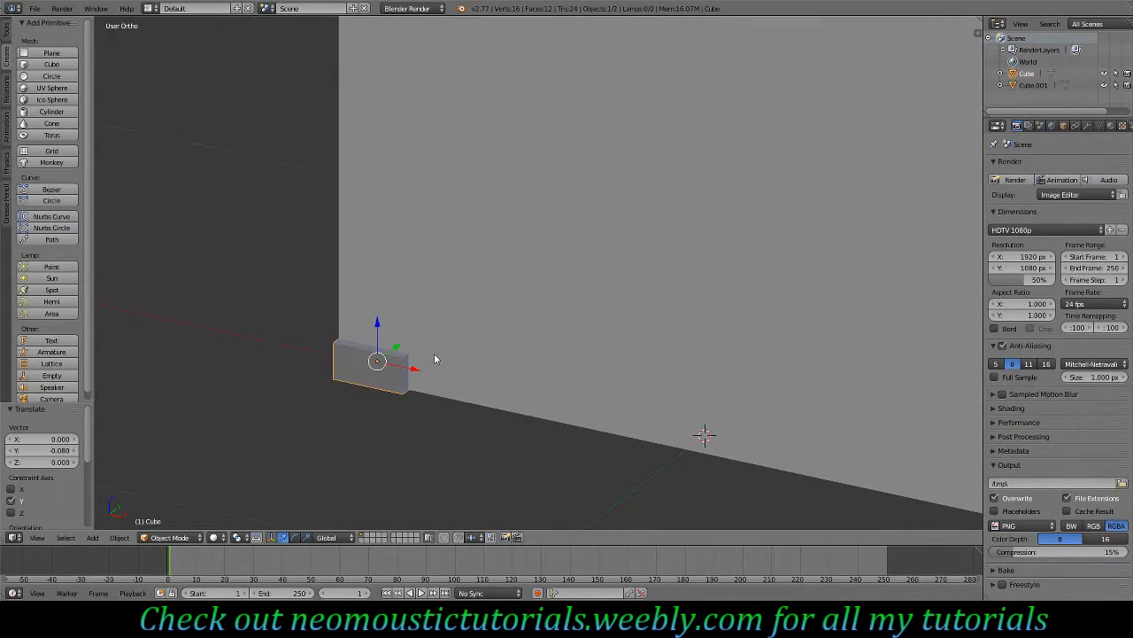
left_click(168, 537)
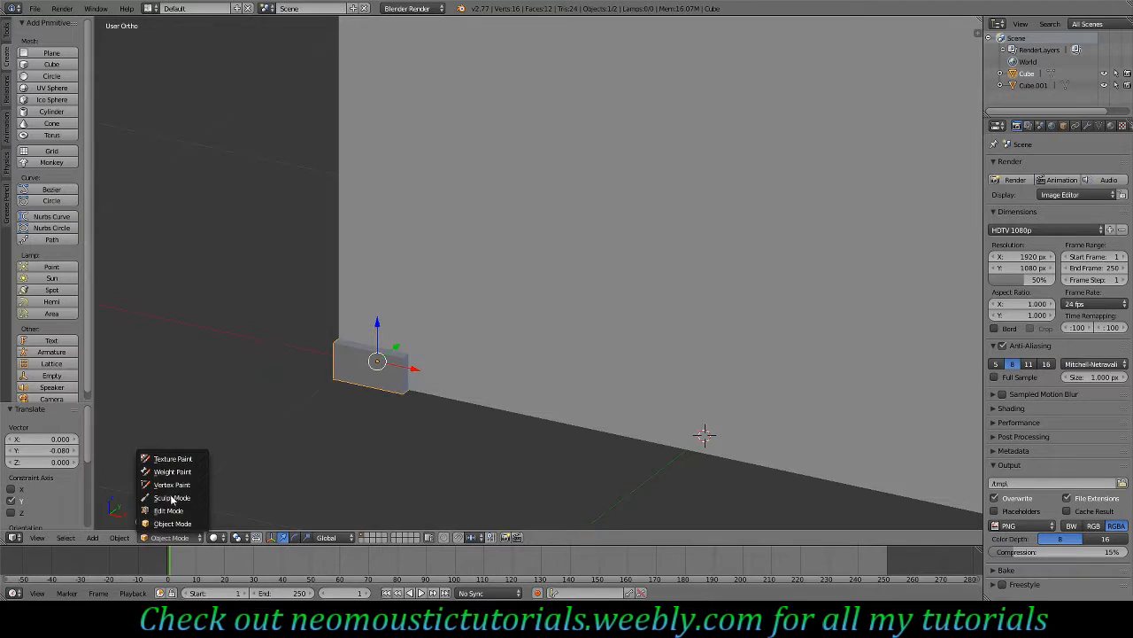
left_click(173, 498)
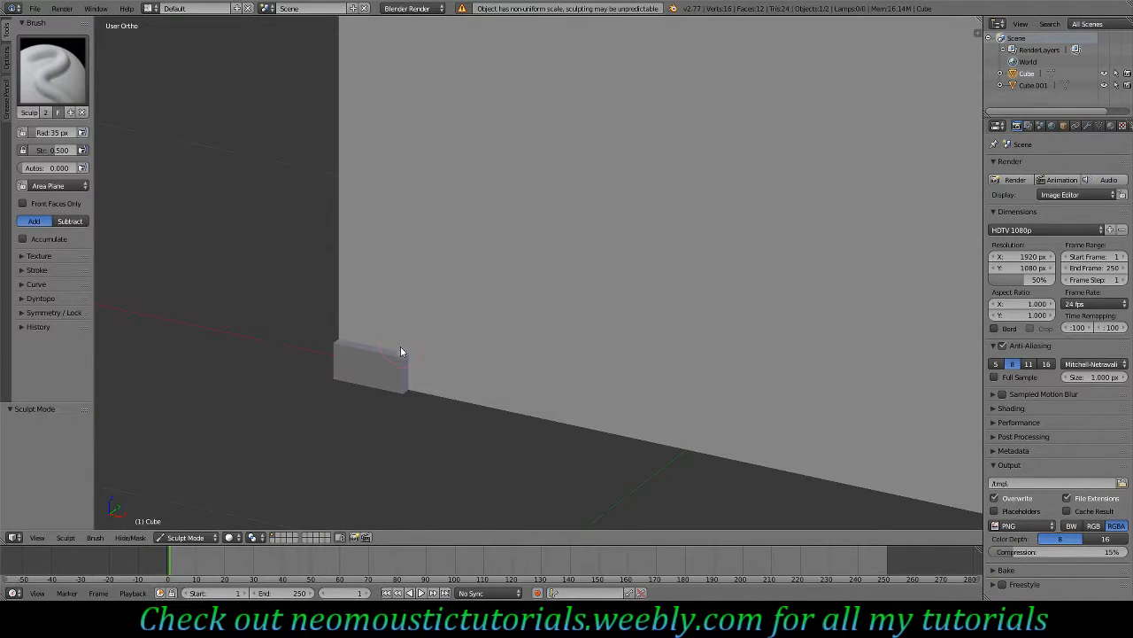
left_click(186, 538)
left_click(195, 524)
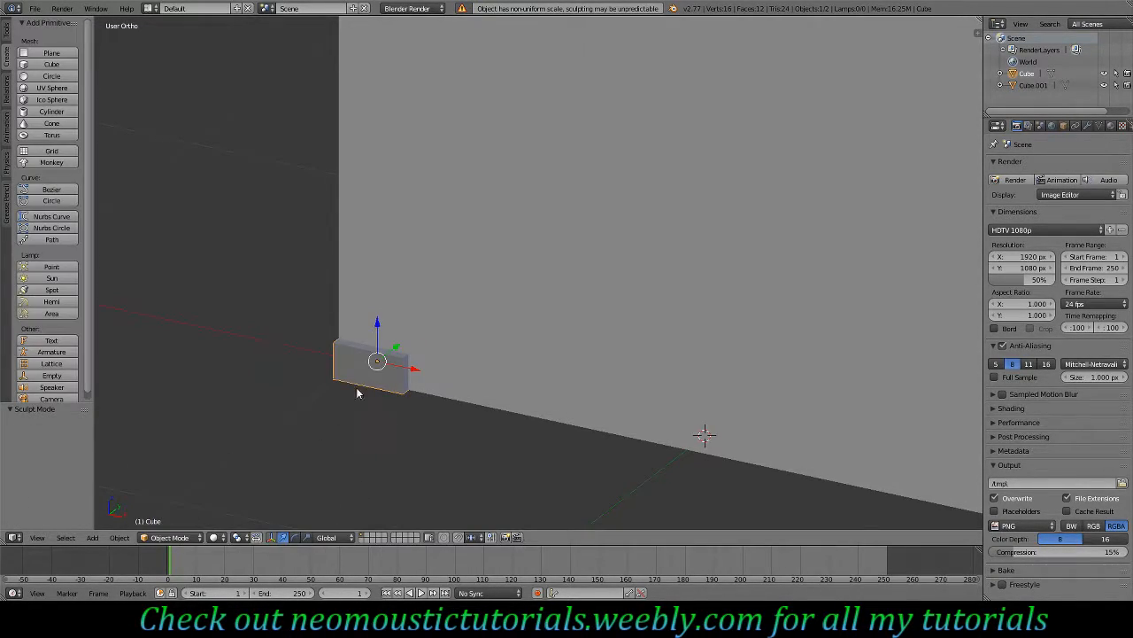
Apply the brick's scale and switch it to Sculpt Mode.
key("space")
key("Return")
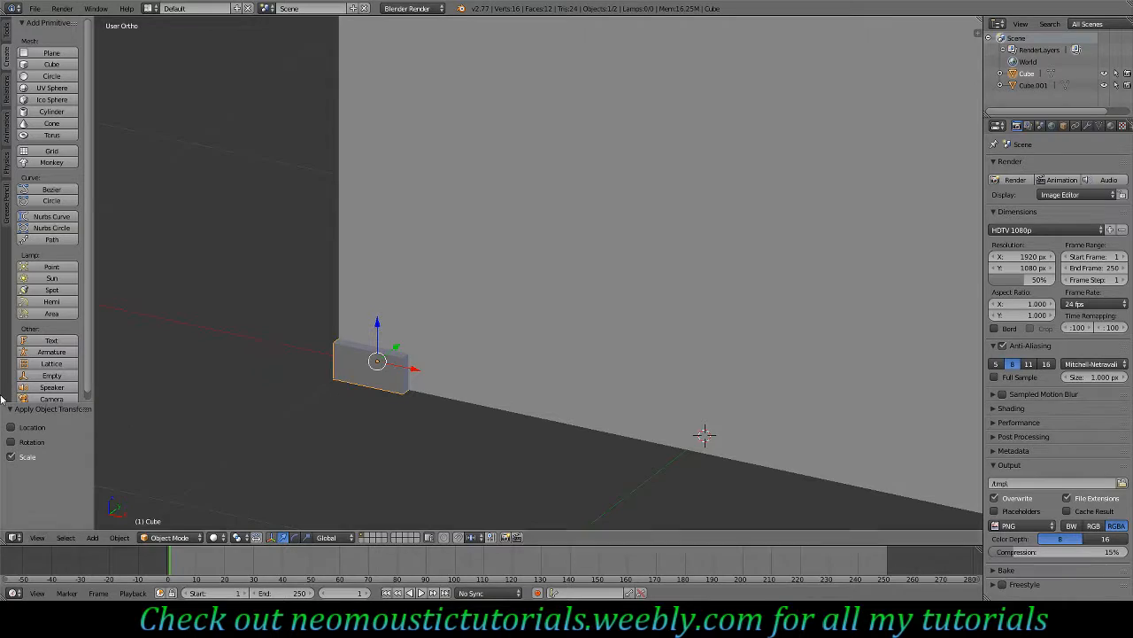
left_click(177, 538)
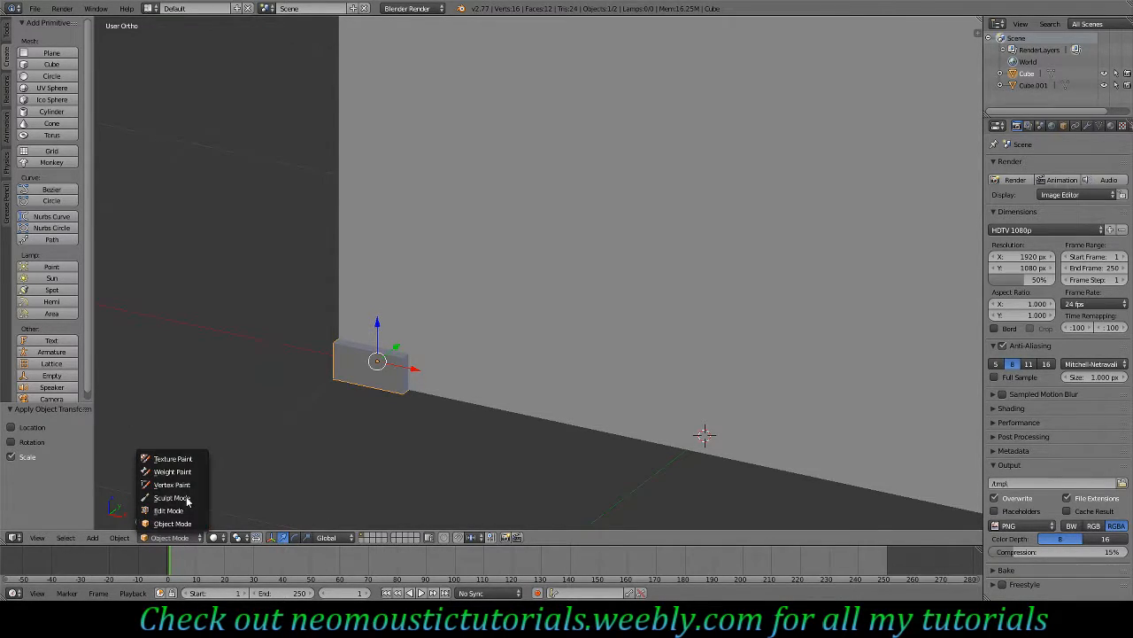
left_click(184, 497)
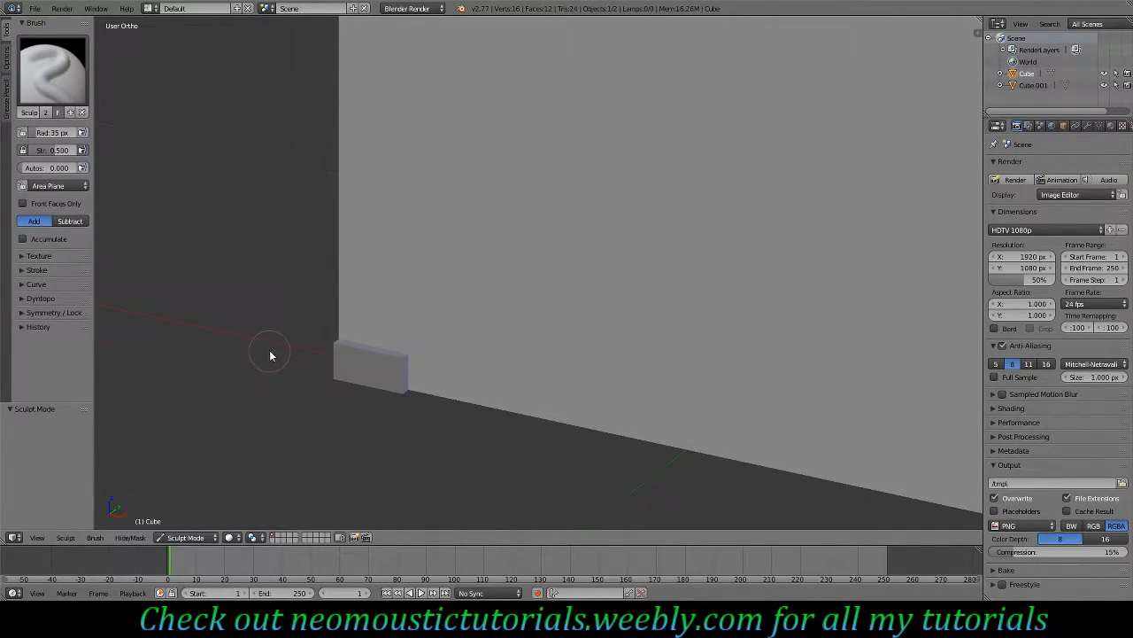
middle_click_drag(271, 354, 325, 354)
mouse_move(391, 403)
middle_mouse_down()
mouse_move(404, 405)
mouse_move(346, 410)
mouse_move(489, 364)
mouse_move(425, 369)
mouse_move(600, 381)
mouse_move(436, 404)
mouse_move(447, 413)
middle_mouse_up()
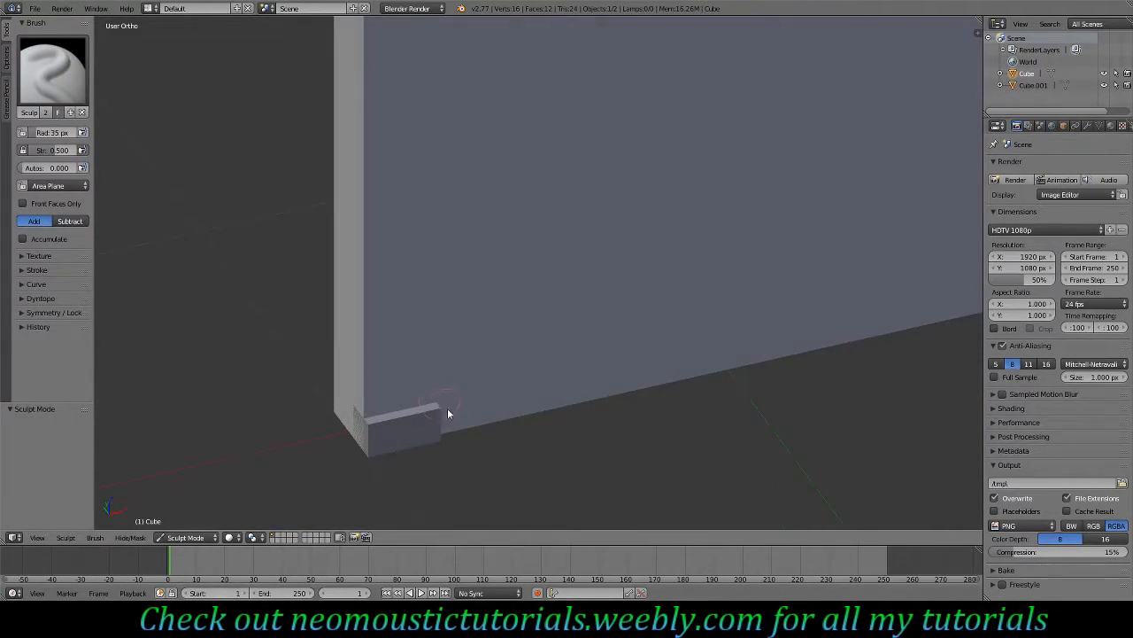
Switch the brick to Edit Mode.
left_click(190, 537)
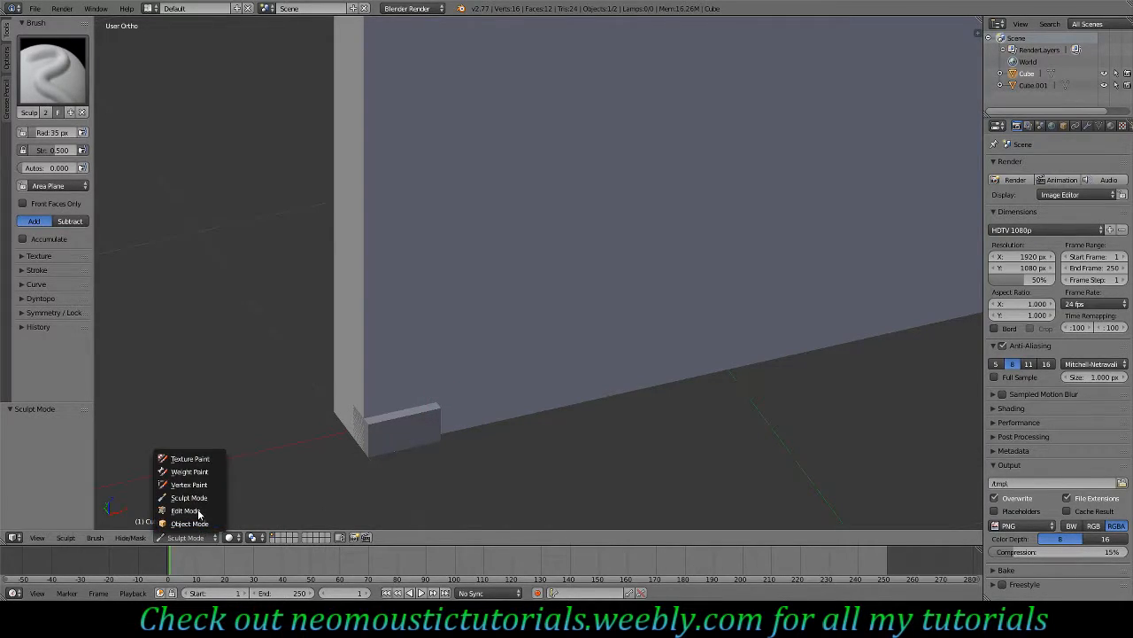
left_click(190, 515)
key("ctrl+r")
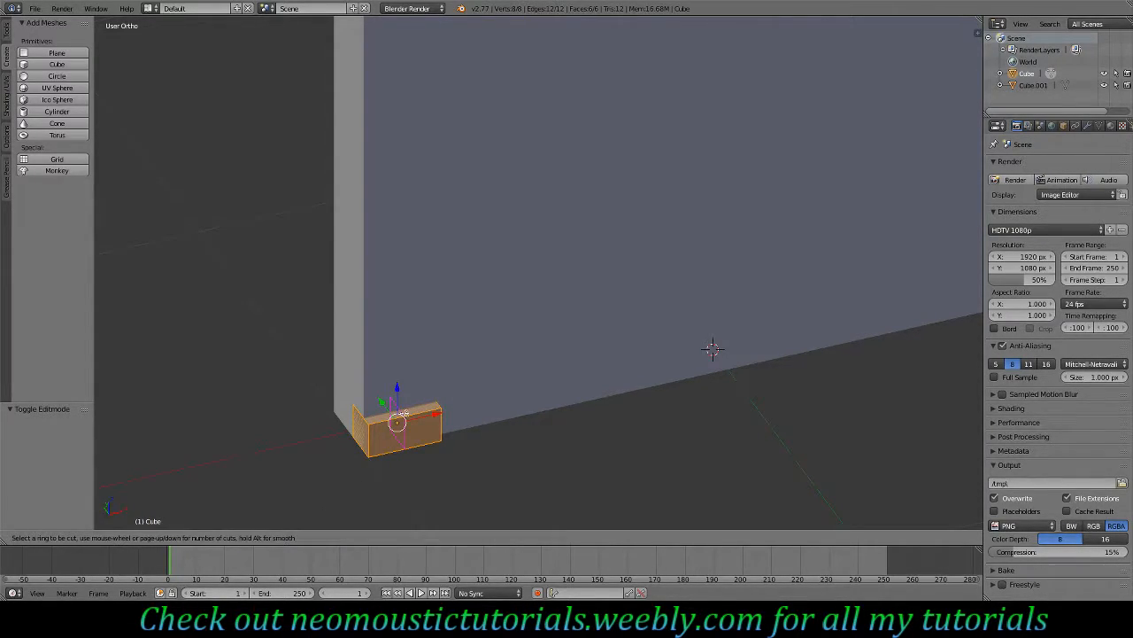
left_click(403, 413)
right_click(403, 414)
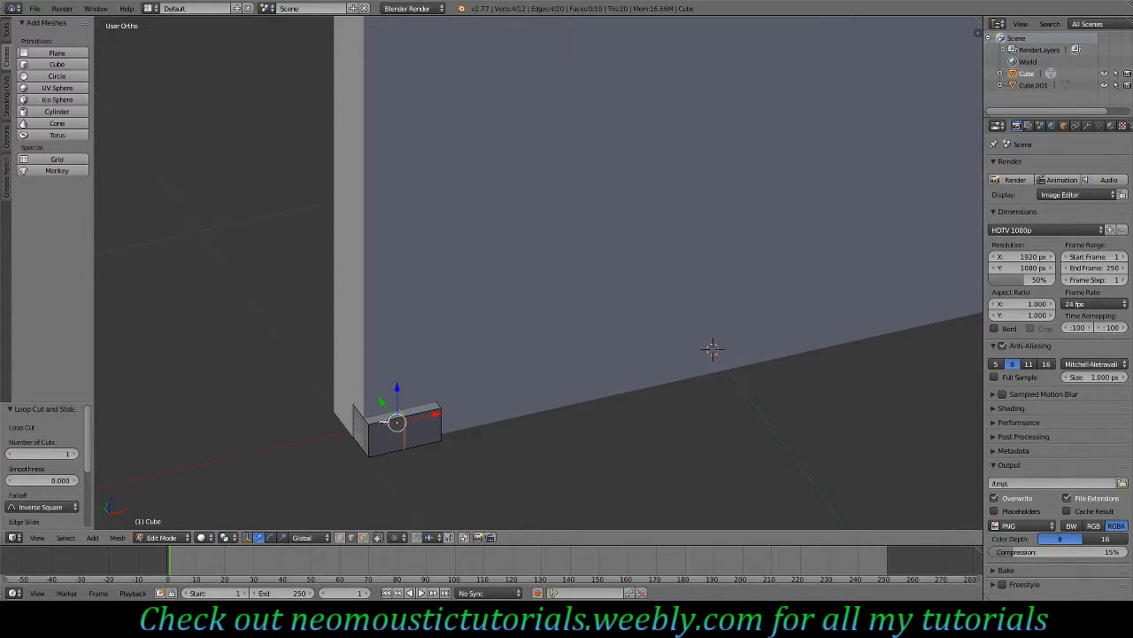
key("a")
Add 12 evenly spaced vertical loop cuts along the brick's length.
key("ctrl+r")
scroll(712, 348, "up", 2)
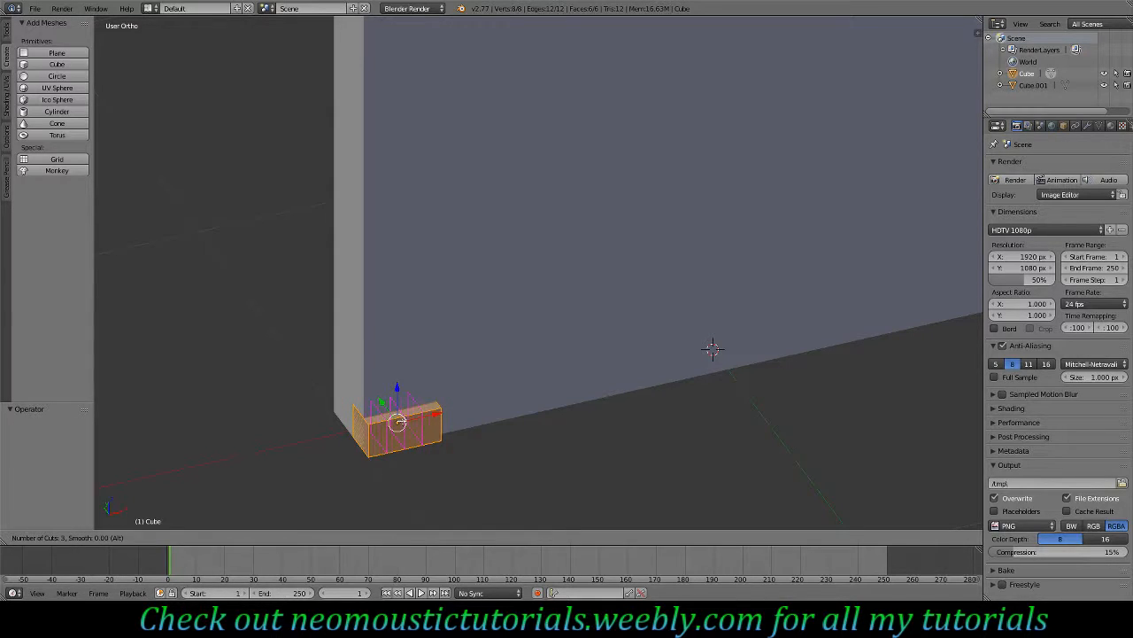
scroll(713, 348, "up", 5)
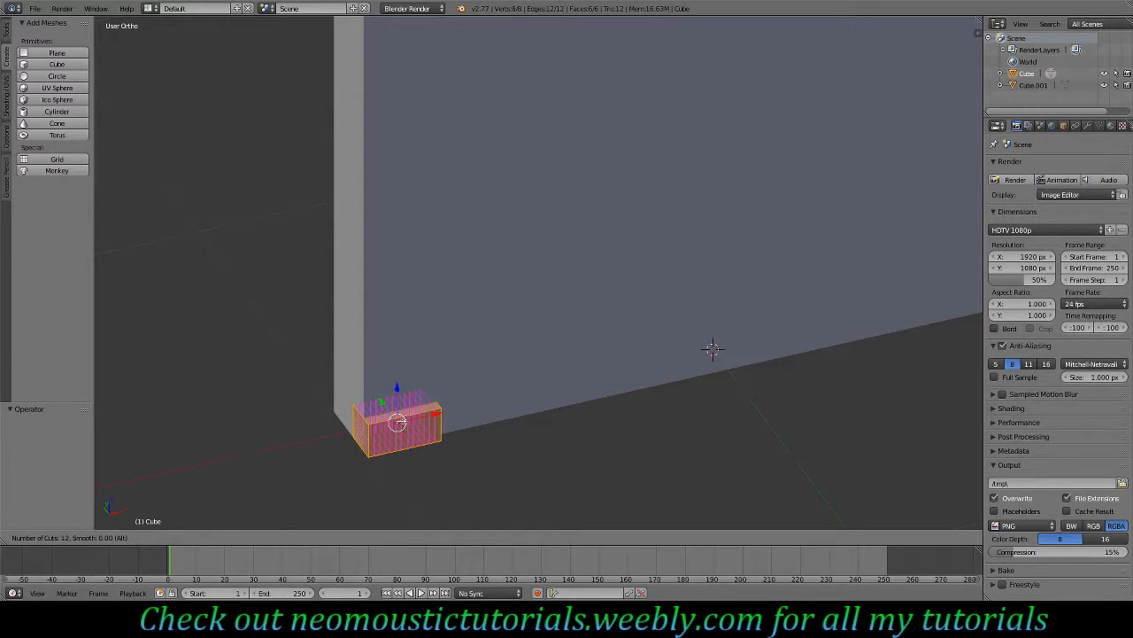
left_click(400, 420)
left_click(402, 421)
Add 5 evenly spaced horizontal loop cuts across the brick's height.
key("ctrl+r")
scroll(441, 419, "up", 1)
scroll(440, 419, "up", 1)
left_click(440, 420)
right_click(440, 420)
Add 5 evenly spaced loop cuts through the brick's thickness.
middle_click_drag(392, 425, 426, 432)
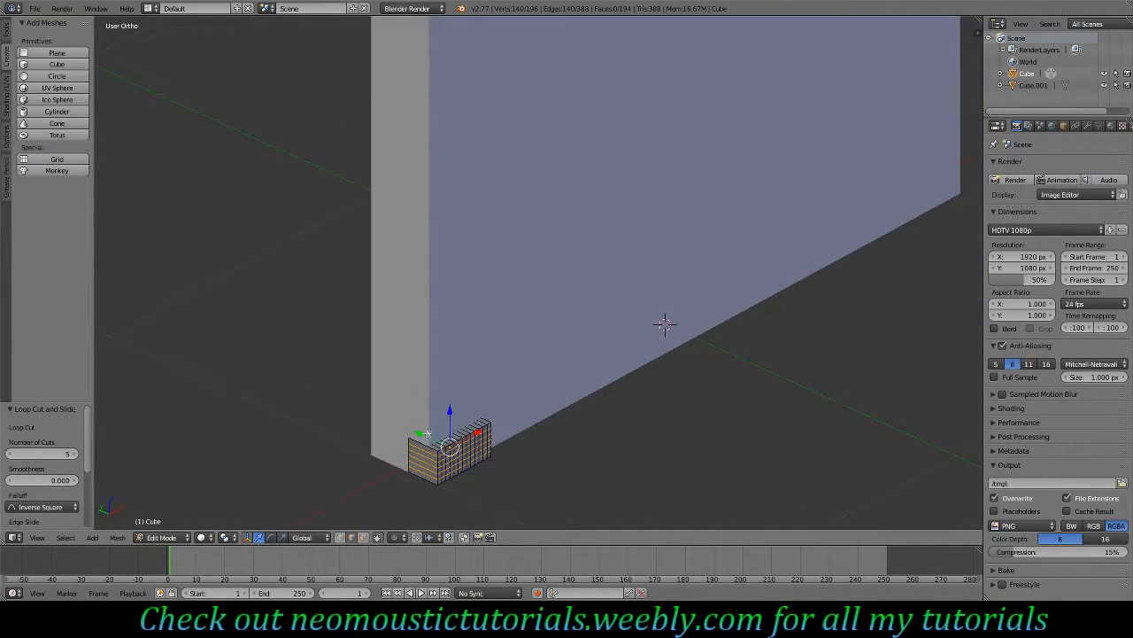
key("ctrl+r")
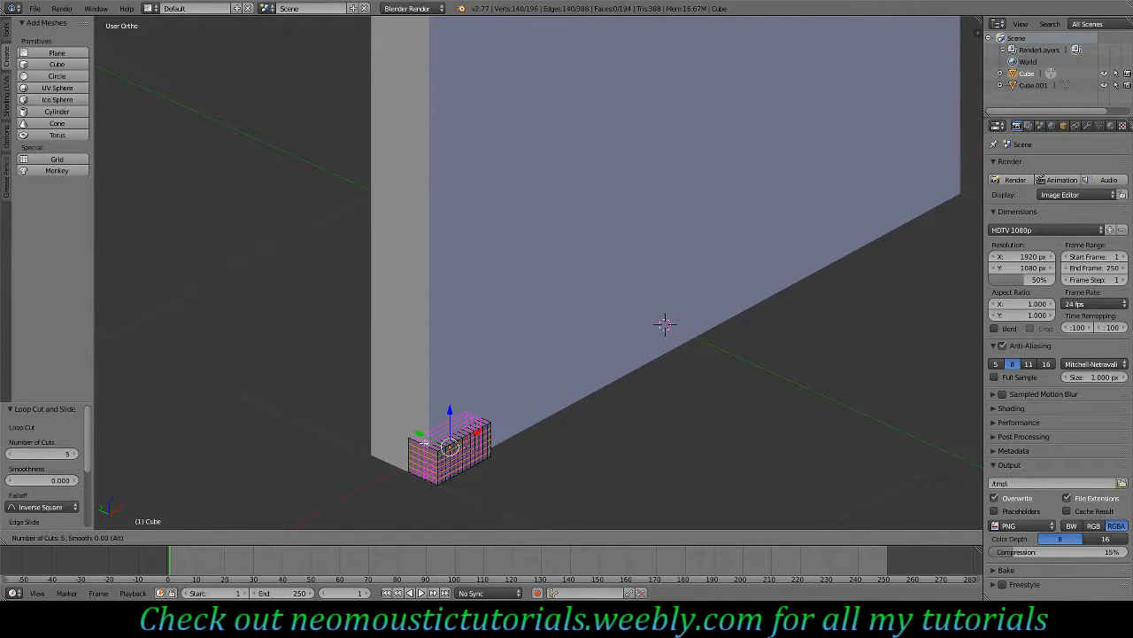
left_click(424, 442)
left_click(424, 443)
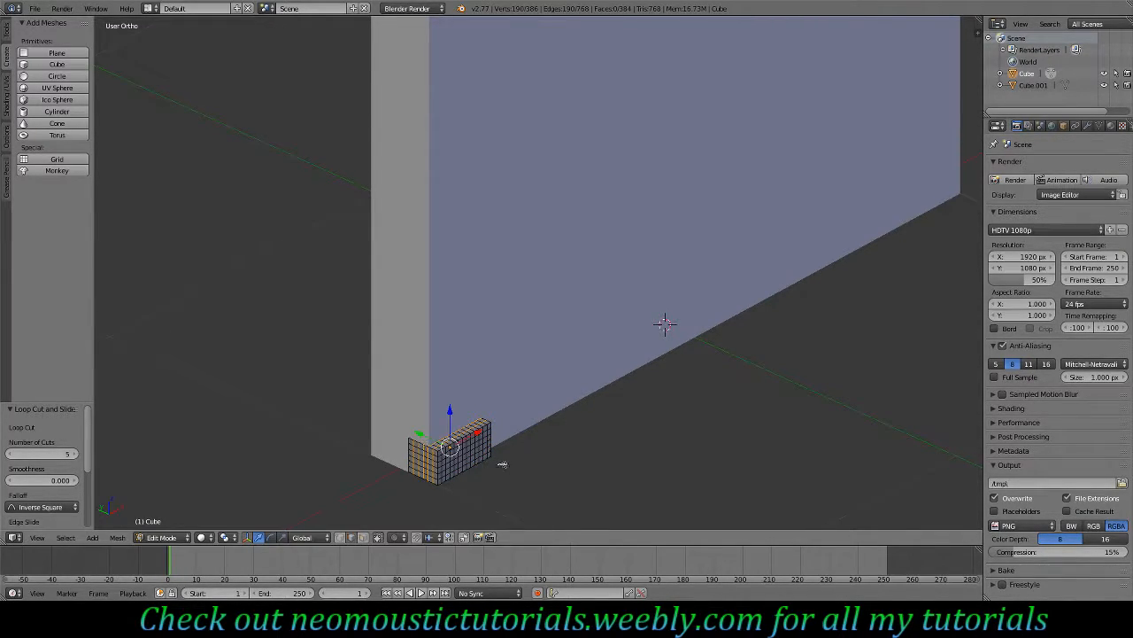
Select the edge loops around the brick's top outline and show it in solid front view.
middle_click_drag(482, 458, 466, 469)
key("Tab")
middle_click_drag(437, 419, 496, 376)
scroll(381, 413, "up", 3)
key("Tab")
right_click(494, 368)
right_click(490, 374, "alt")
right_click(502, 370, "alt+shift")
middle_click_drag(652, 373, 526, 383)
key("z")
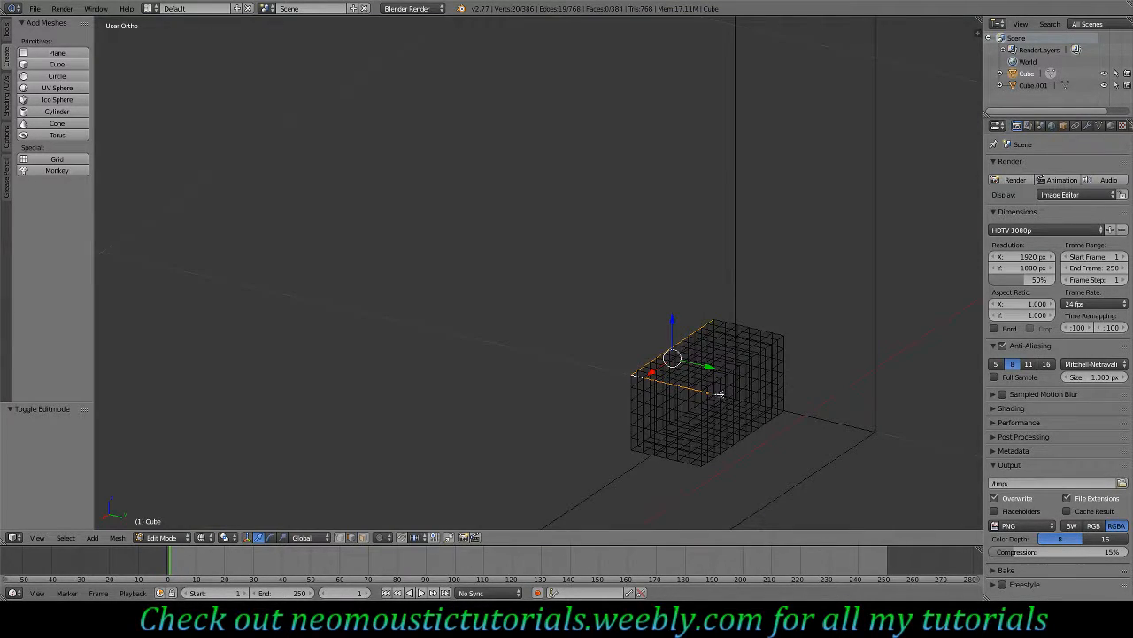
middle_click_drag(711, 404, 728, 422)
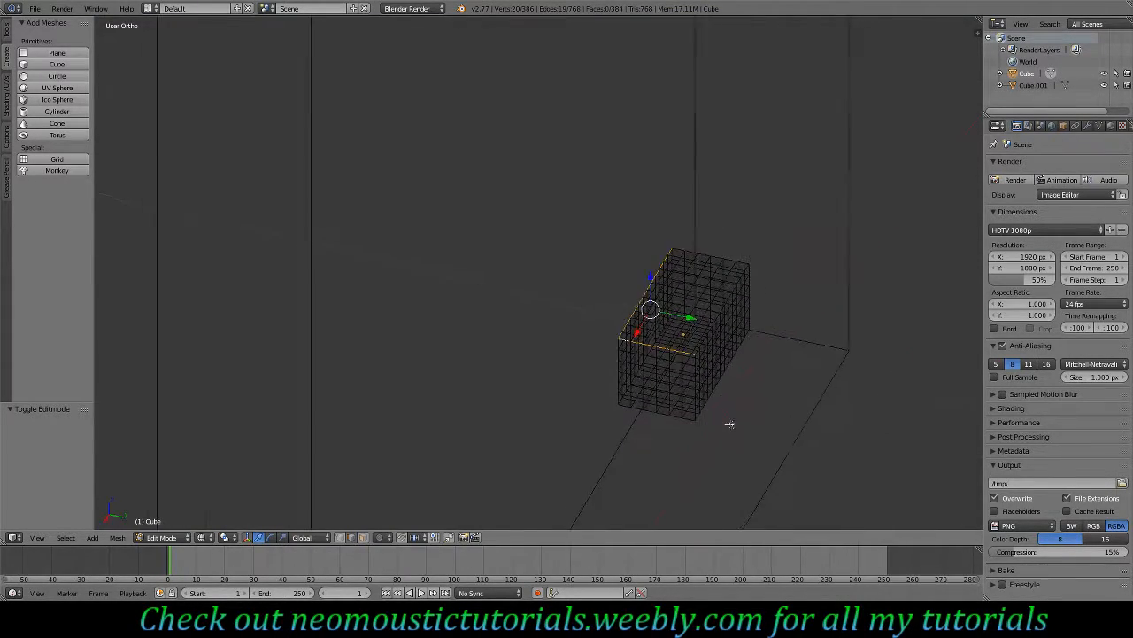
right_click(698, 352, "alt+shift")
right_click(741, 262, "alt+shift")
key("KP_1")
key("z")
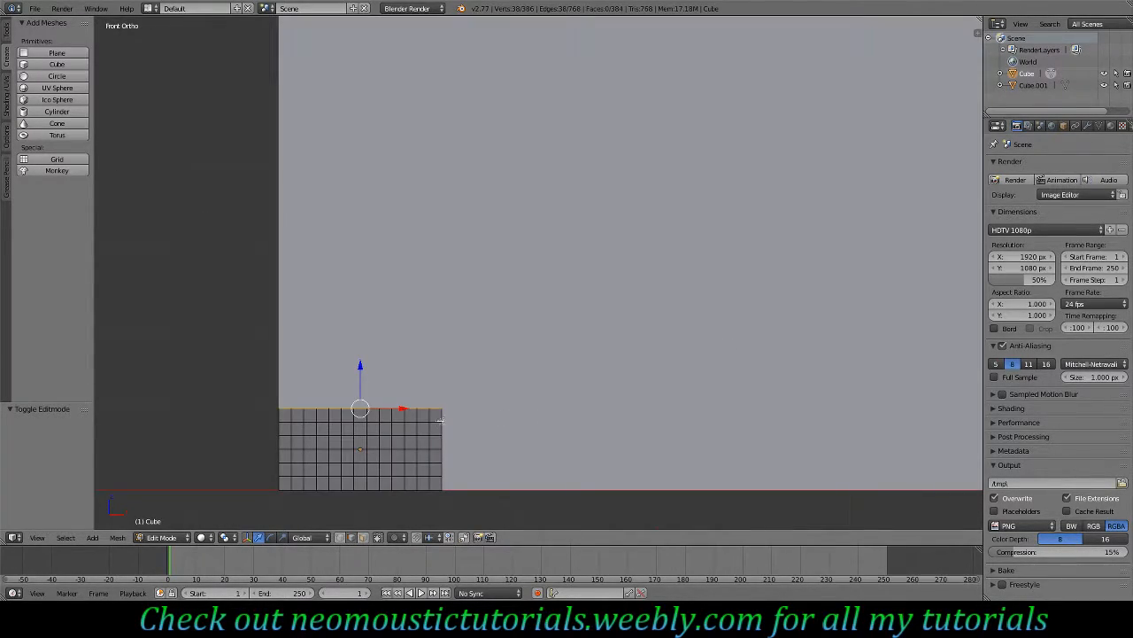
Try to chamfer the brick's top by lowering the selected outline 0.006 along Z and scaling it to about 0.95.
left_click_drag(361, 363, 359, 364)
key("s")
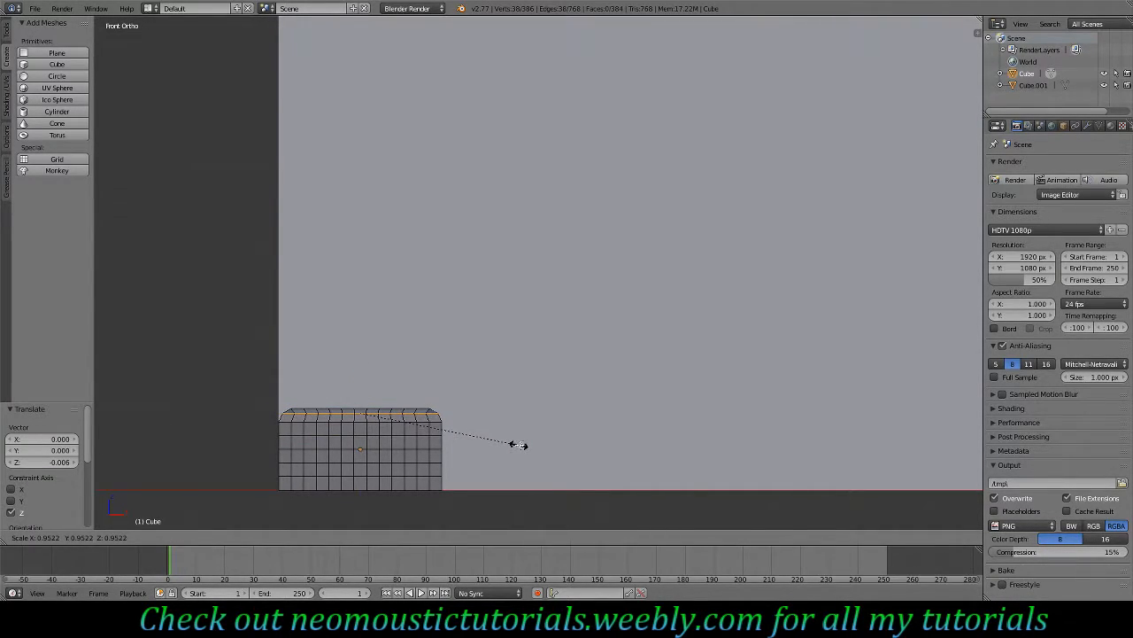
left_click(516, 446)
middle_click_drag(519, 445, 485, 398)
key("Tab")
middle_click_drag(521, 355, 652, 354)
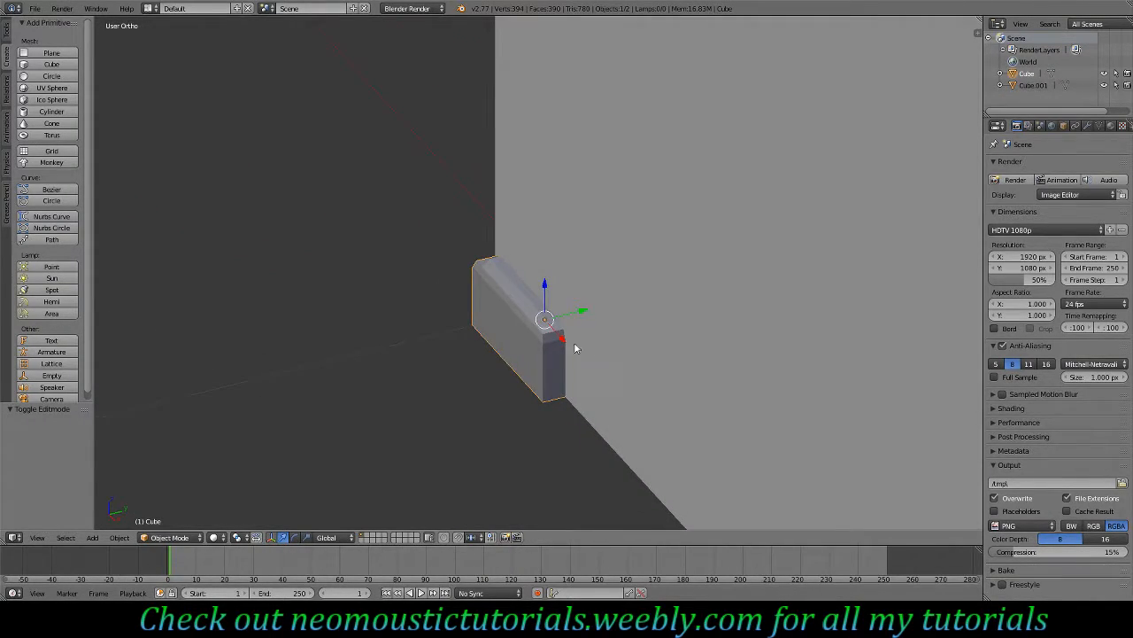
key("Tab")
scroll(585, 342, "up", 3)
middle_click_drag(585, 343, 532, 359)
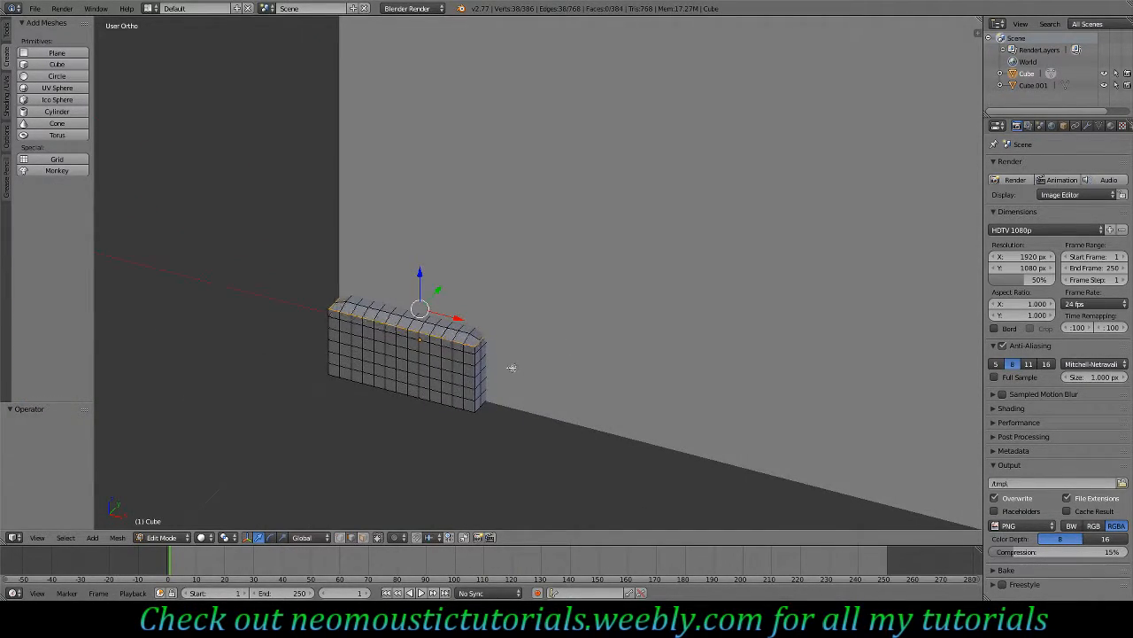
key("Tab")
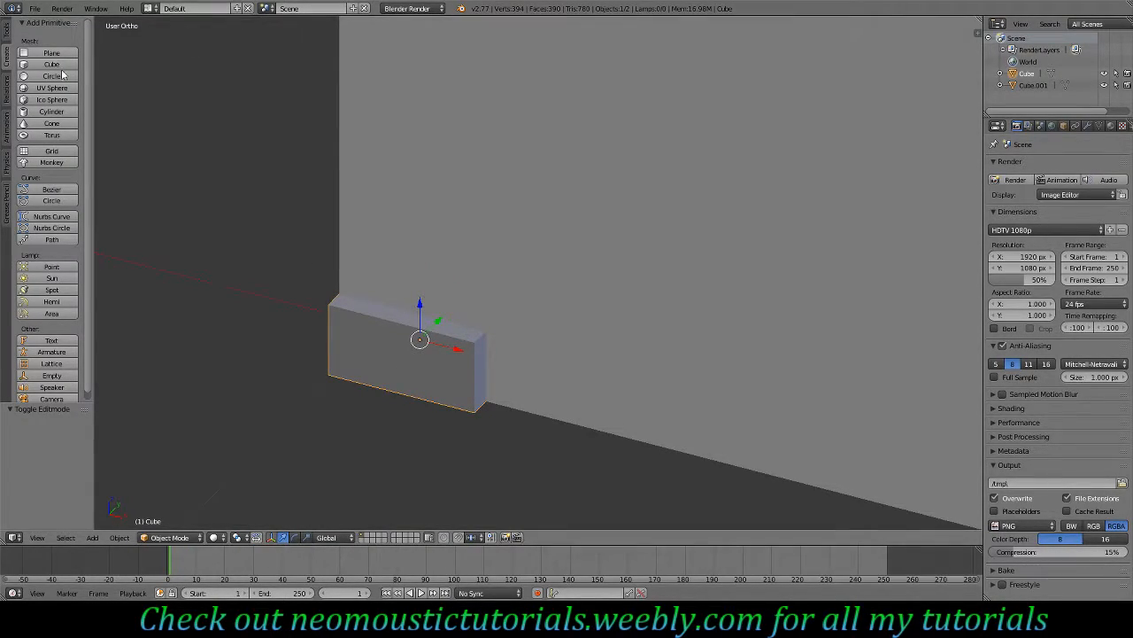
left_click(170, 537)
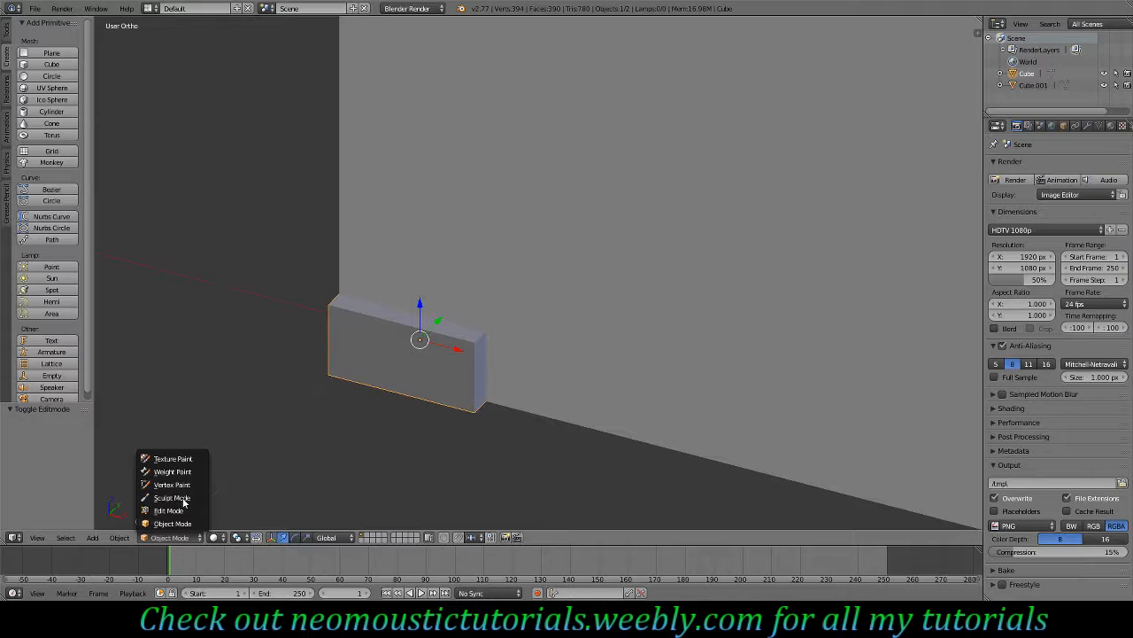
left_click(173, 497)
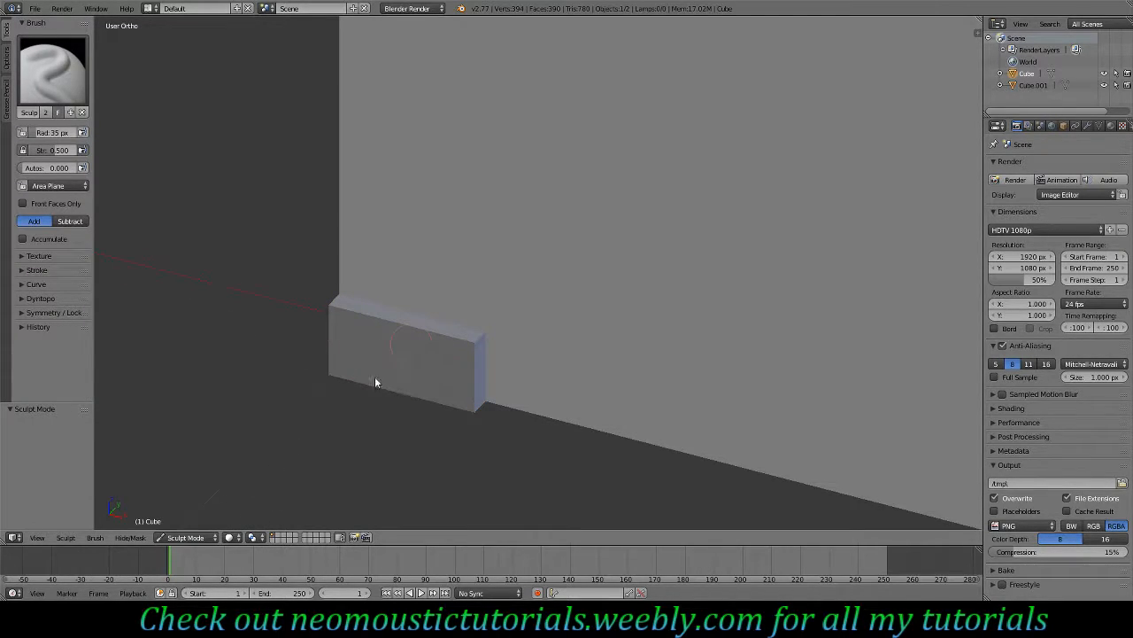
left_click(186, 538)
left_click(189, 526)
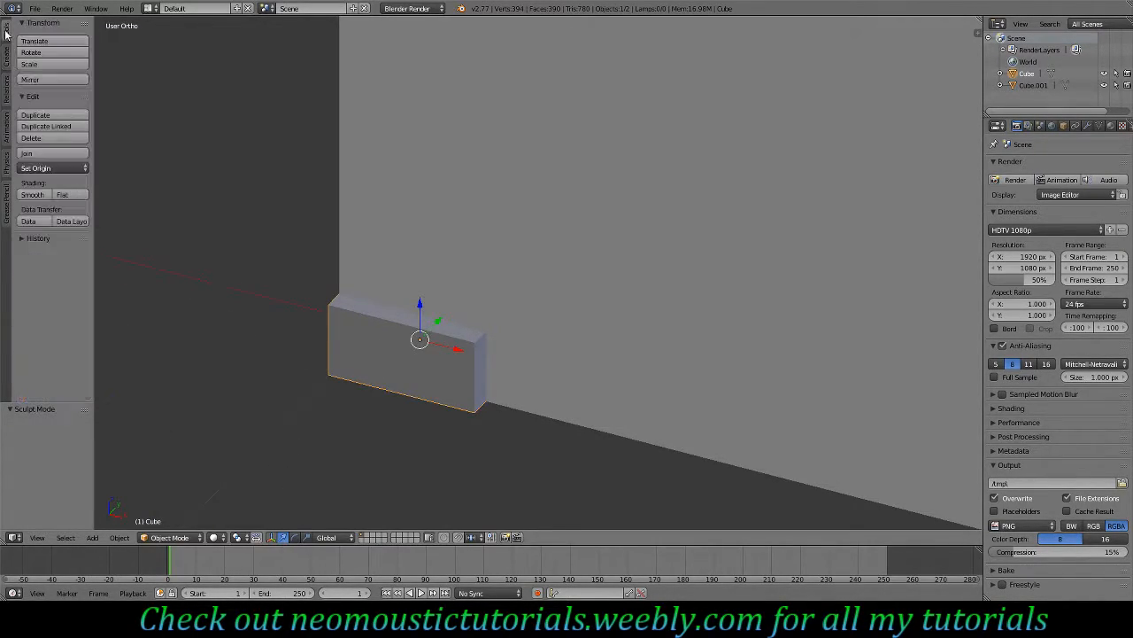
Apply smooth shading to the brick.
left_click(32, 195)
middle_click_drag(433, 344, 370, 359)
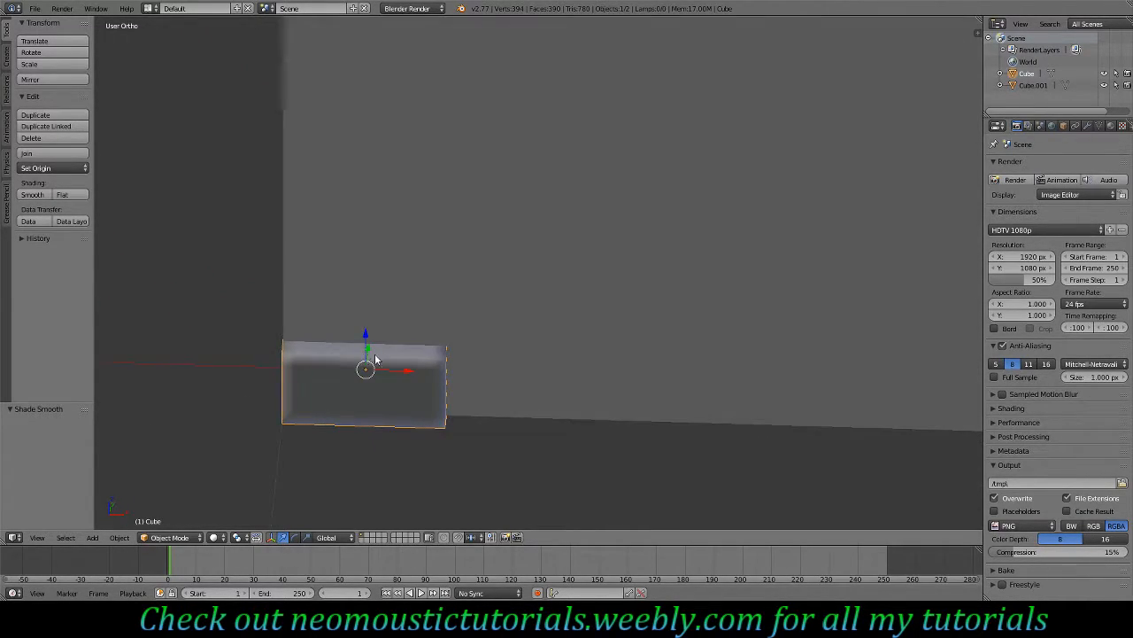
middle_click_drag(336, 413, 326, 390)
Switch the brick to Sculpt Mode and choose the Scrape/Peaks brush.
left_click(200, 538)
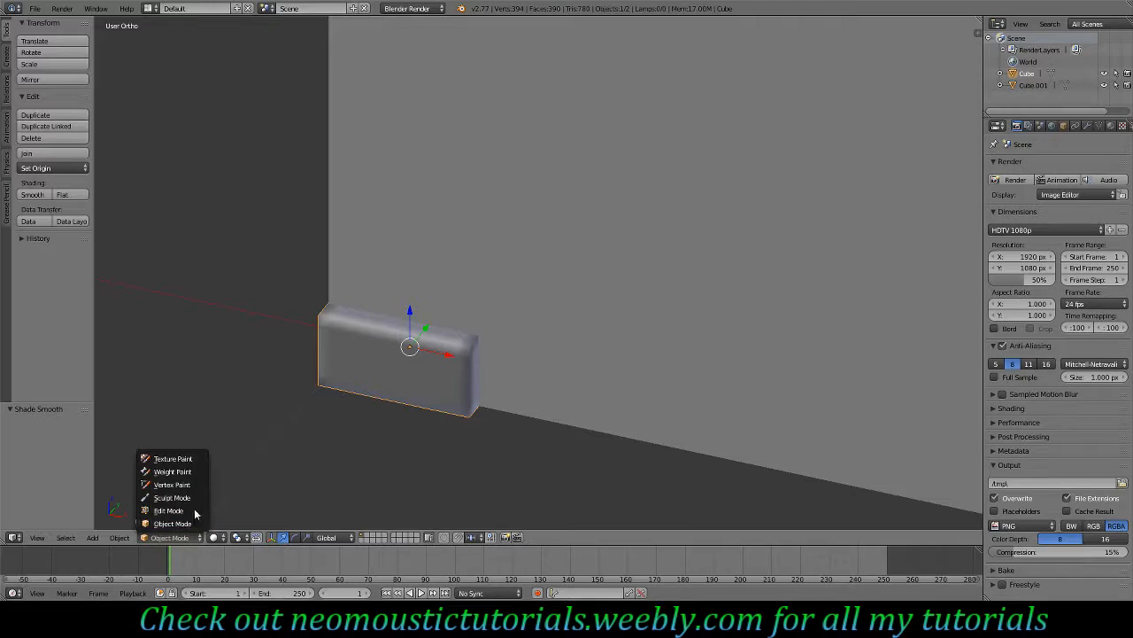
left_click(189, 502)
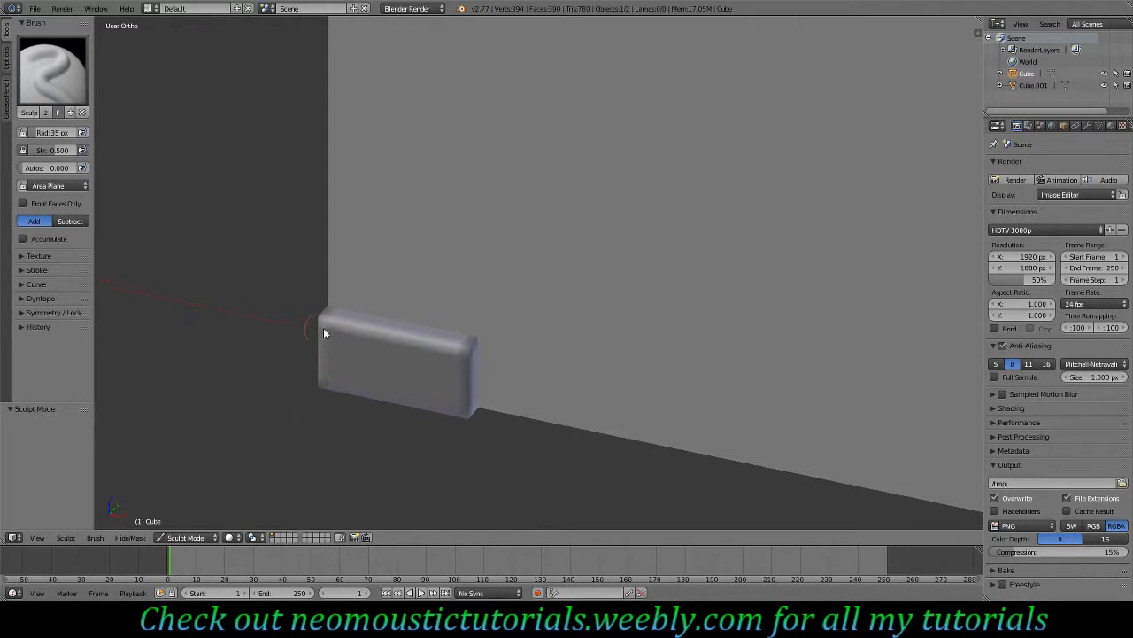
left_click(54, 71)
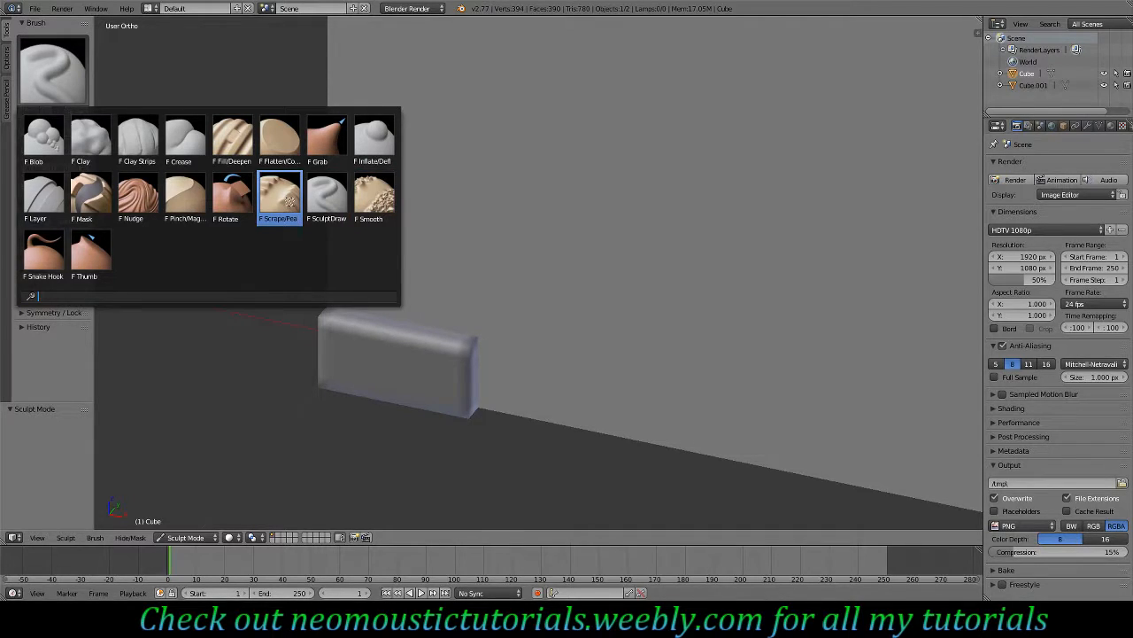
left_click(289, 202)
Try scraping the brick's outer edges without dynamic topology, and undo the strokes.
middle_click_drag(462, 343, 240, 387)
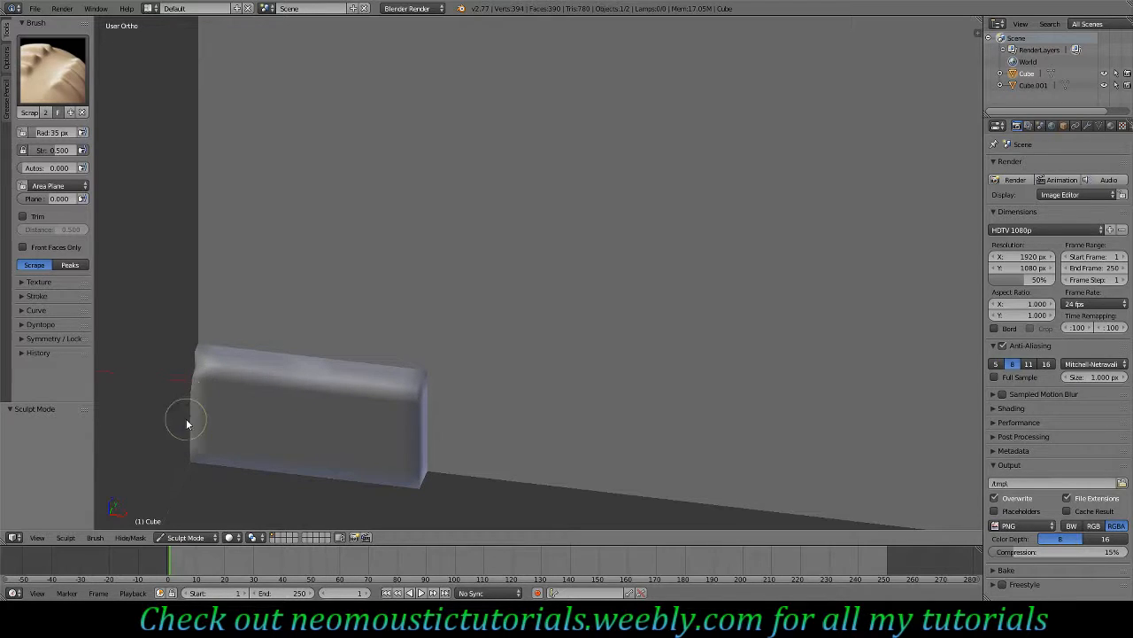
middle_click_drag(253, 499, 349, 392)
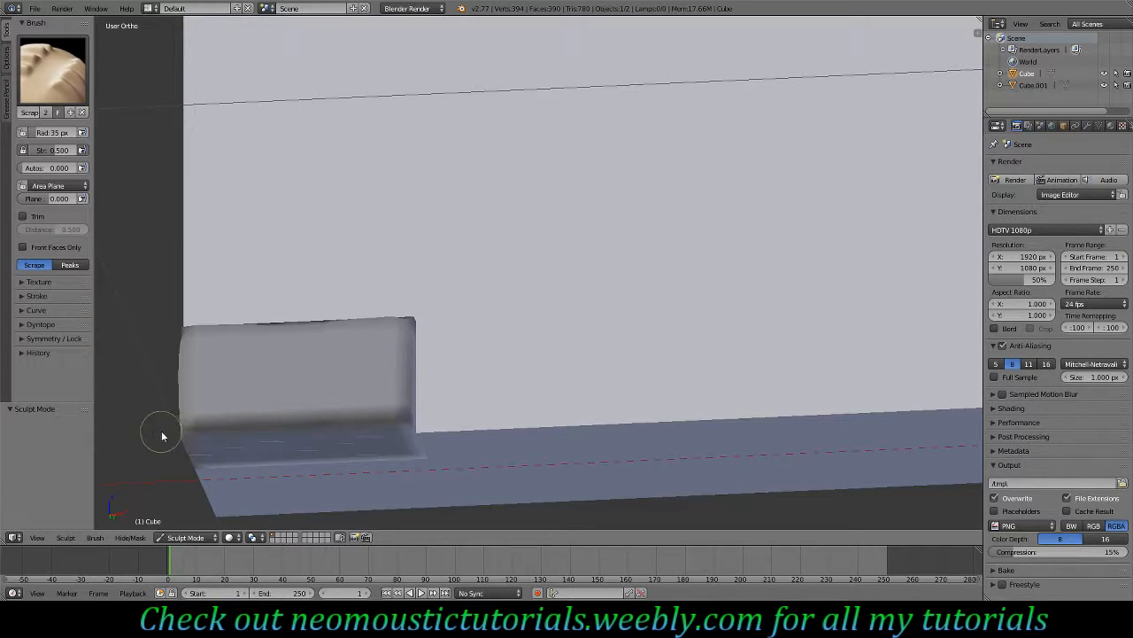
mouse_move(405, 396)
middle_mouse_down()
mouse_move(437, 354)
mouse_move(393, 228)
mouse_move(288, 353)
mouse_move(331, 347)
mouse_move(337, 380)
mouse_move(313, 374)
mouse_move(362, 355)
mouse_move(417, 354)
middle_mouse_up()
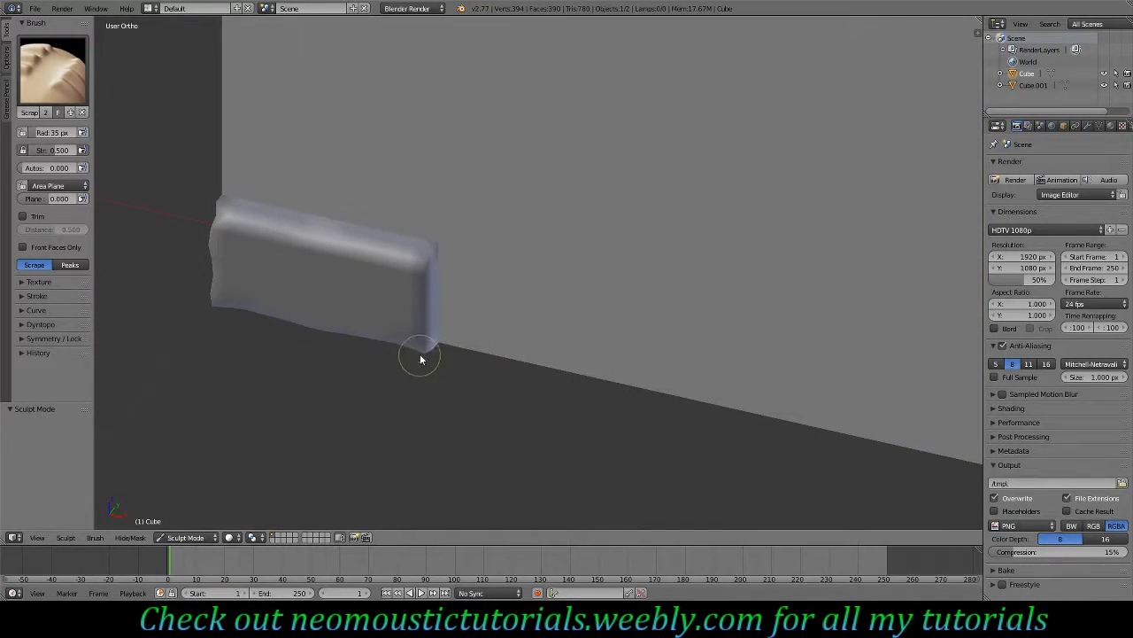
middle_click_drag(233, 324, 299, 345)
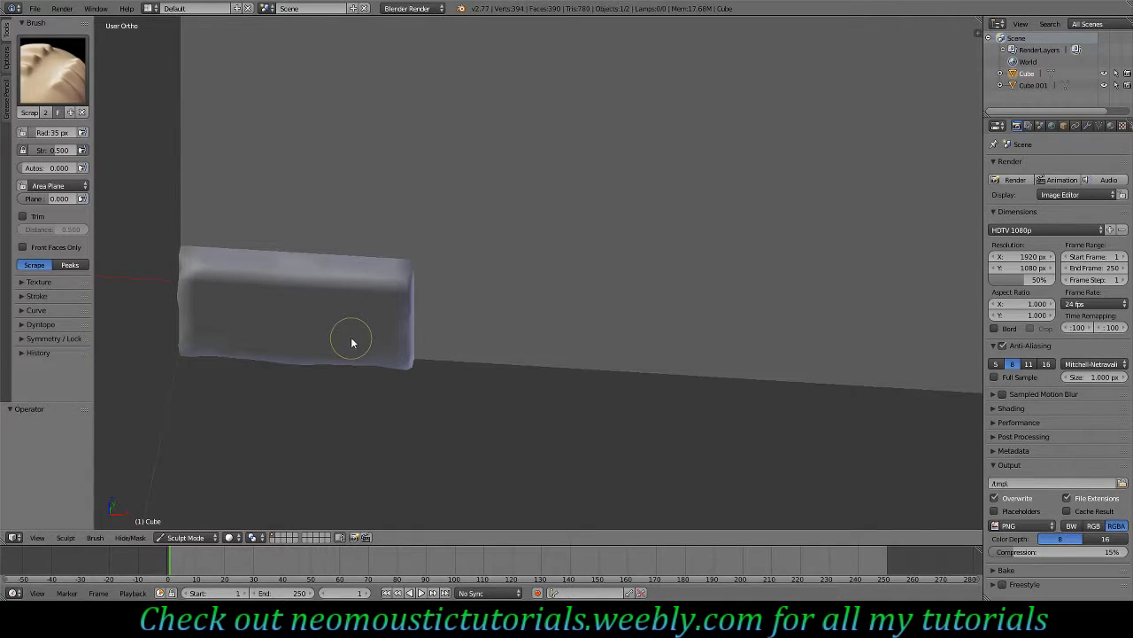
key("ctrl+z")
key("ctrl+z")
key("ctrl+z")
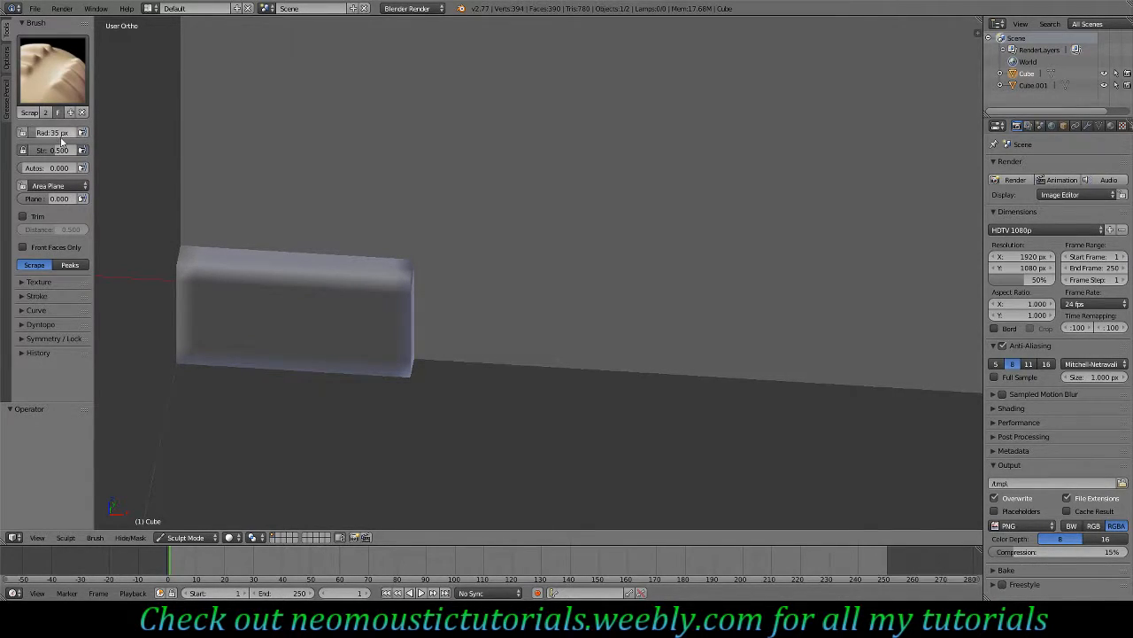
Enable Dyntopo for the brick and expand the sculpting symmetry settings.
left_click(40, 324)
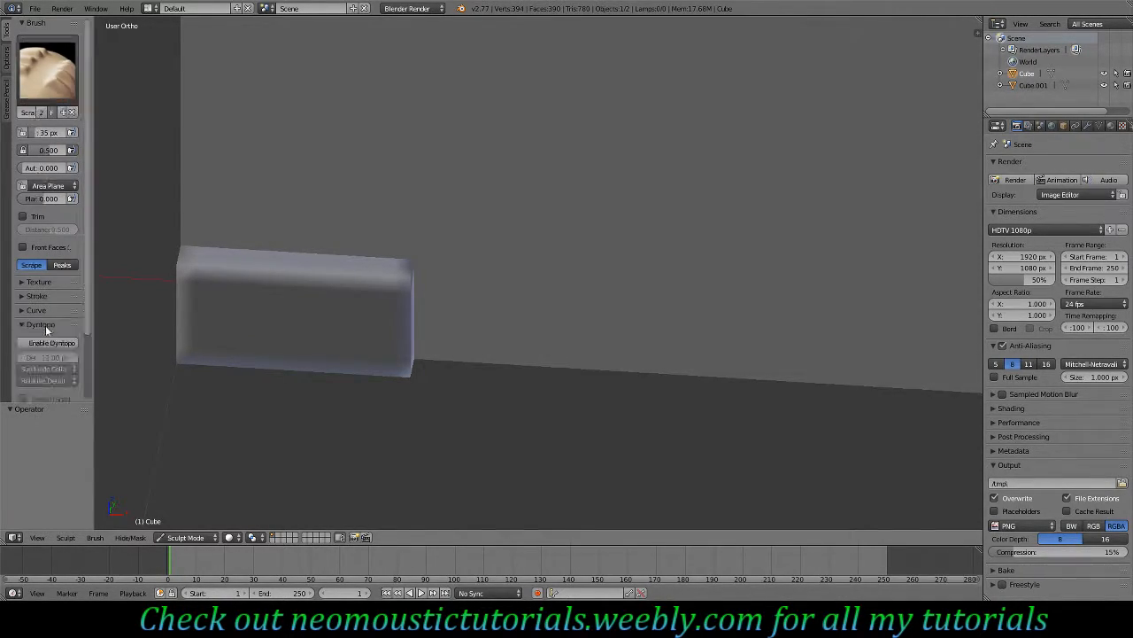
scroll(54, 345, "down", 2)
left_click(51, 272)
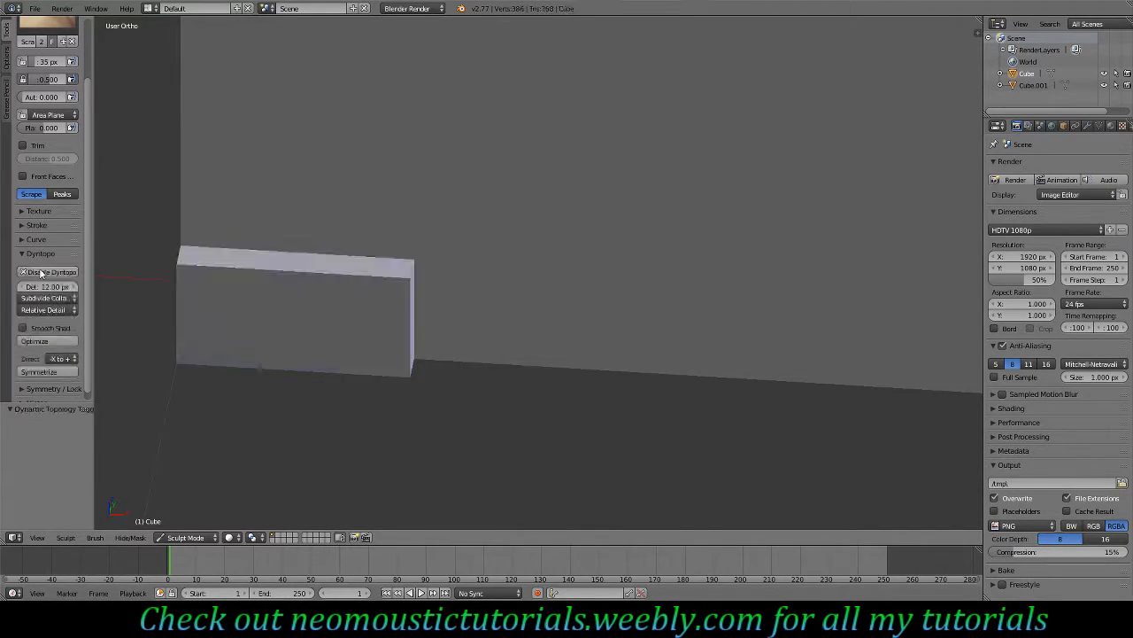
left_click(68, 350)
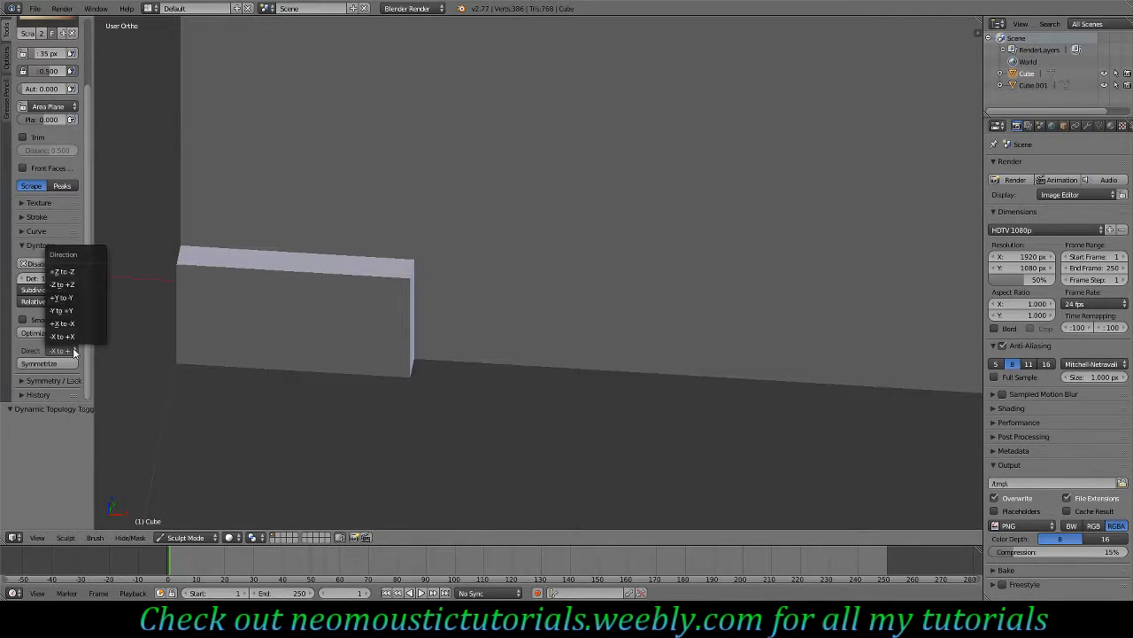
left_click(74, 352)
left_click(22, 380)
scroll(26, 376, "down", 3)
Scrape the brick's front edges and corners all the way around to give them a worn, irregular outline.
mouse_move(212, 292)
left_mouse_down()
mouse_move(182, 263)
mouse_move(268, 281)
mouse_move(248, 284)
mouse_move(353, 285)
left_mouse_up()
middle_click_drag(405, 337, 370, 338)
mouse_move(394, 257)
left_mouse_down()
mouse_move(429, 316)
mouse_move(426, 358)
left_mouse_up()
middle_click_drag(449, 358, 458, 289)
mouse_move(423, 439)
left_mouse_down()
mouse_move(399, 434)
mouse_move(372, 456)
mouse_move(329, 448)
mouse_move(246, 478)
left_mouse_up()
mouse_move(254, 465)
middle_mouse_down()
mouse_move(357, 473)
mouse_move(253, 318)
mouse_move(281, 390)
middle_mouse_up()
mouse_move(298, 458)
middle_mouse_down()
mouse_move(331, 384)
mouse_move(206, 208)
middle_mouse_up()
left_click_drag(215, 266, 230, 232)
mouse_move(230, 233)
middle_mouse_down()
mouse_move(425, 306)
mouse_move(412, 346)
middle_mouse_up()
left_click_drag(446, 297, 456, 306)
middle_click_drag(456, 305, 457, 380)
left_click_drag(463, 434, 458, 430)
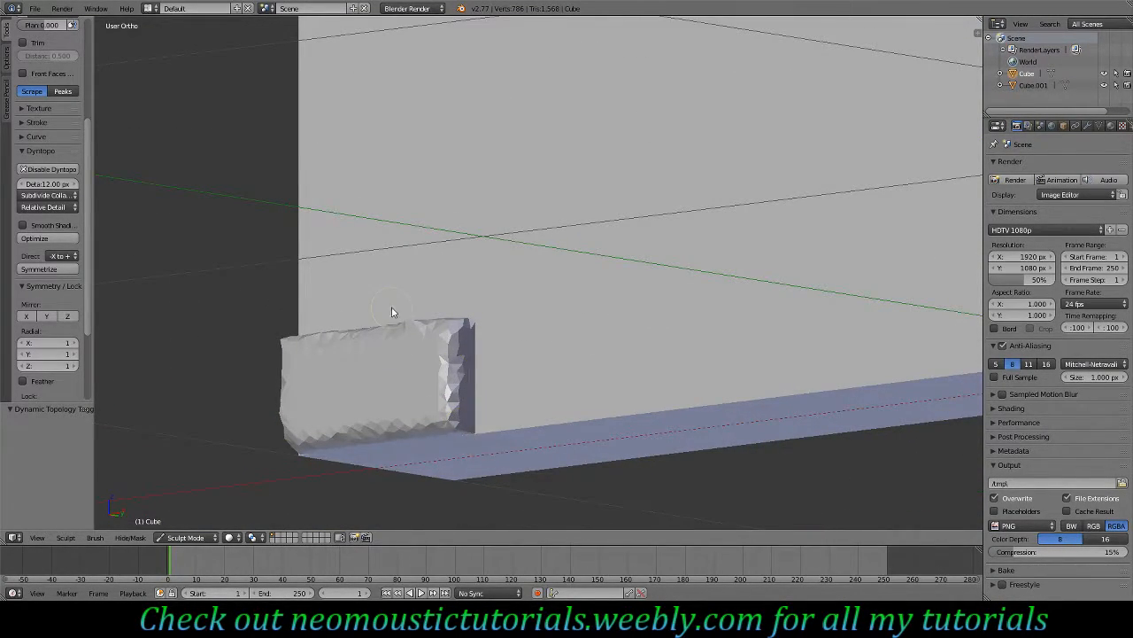
middle_click_drag(459, 431, 322, 304)
left_click_drag(221, 244, 190, 228)
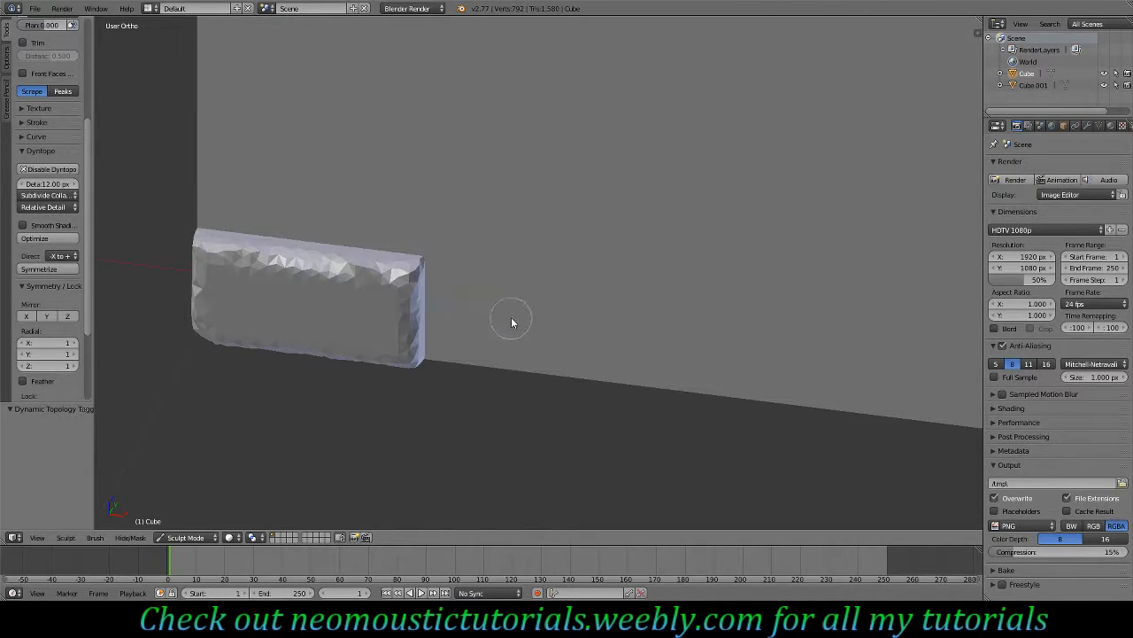
Turn on smooth shading for the dynamic topology and inspect the brick from several sides.
left_click(23, 225)
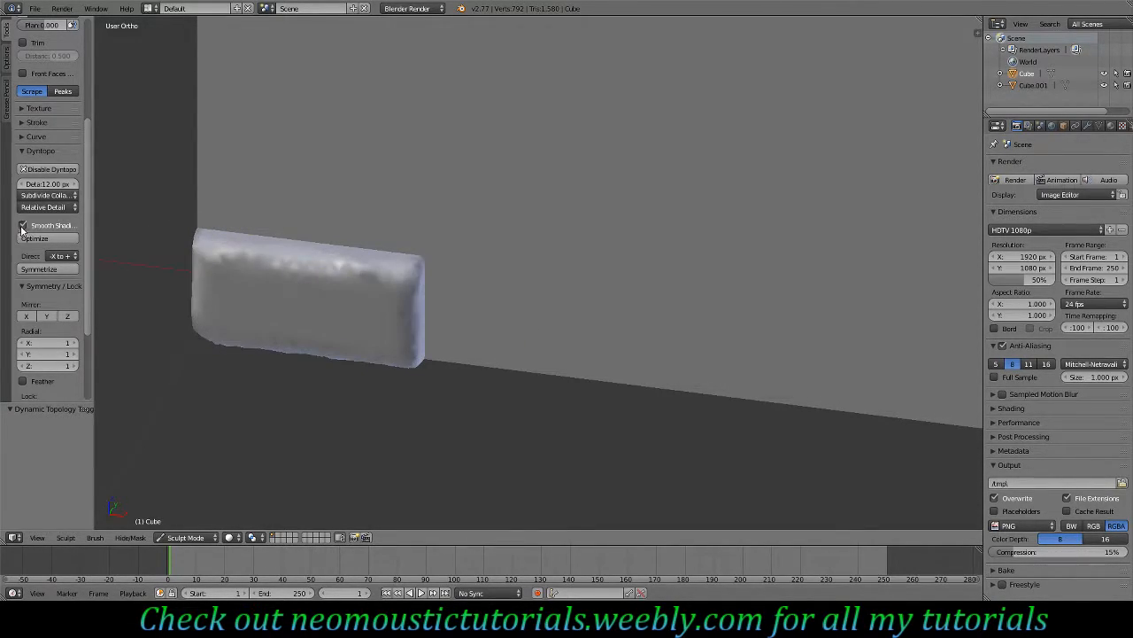
middle_click_drag(304, 278, 345, 365)
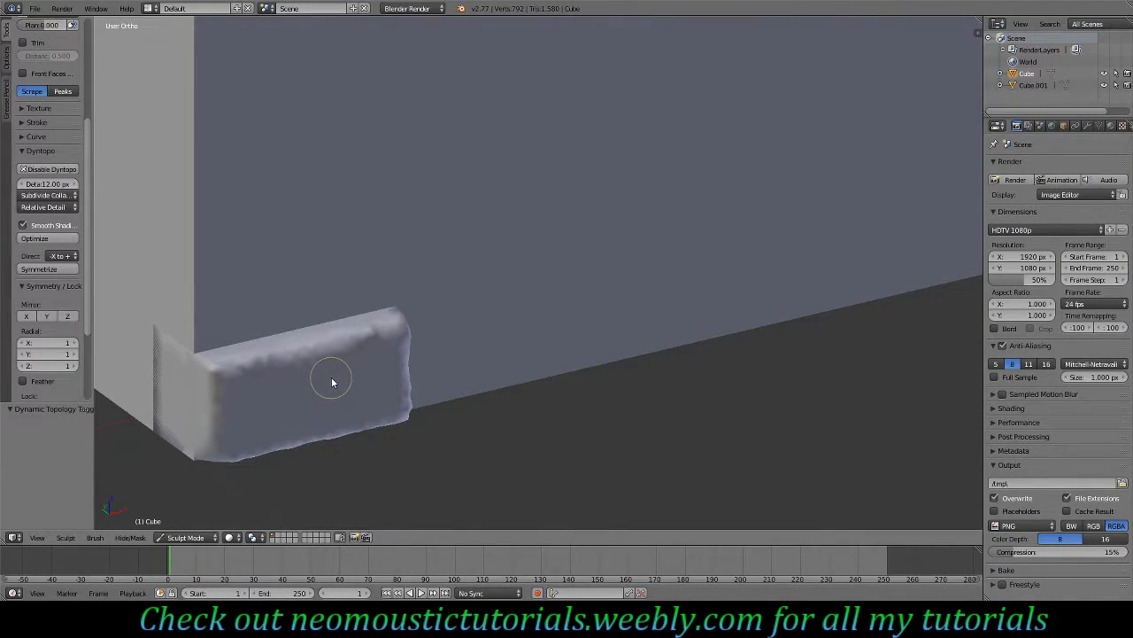
middle_click_drag(332, 383, 295, 321)
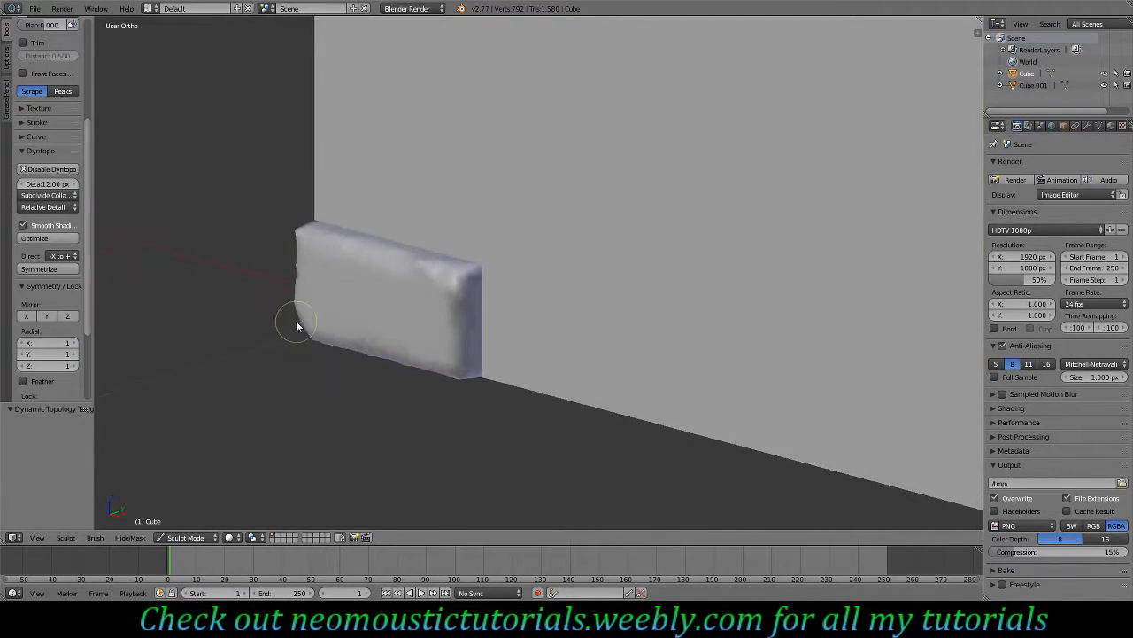
middle_click_drag(433, 319, 310, 301)
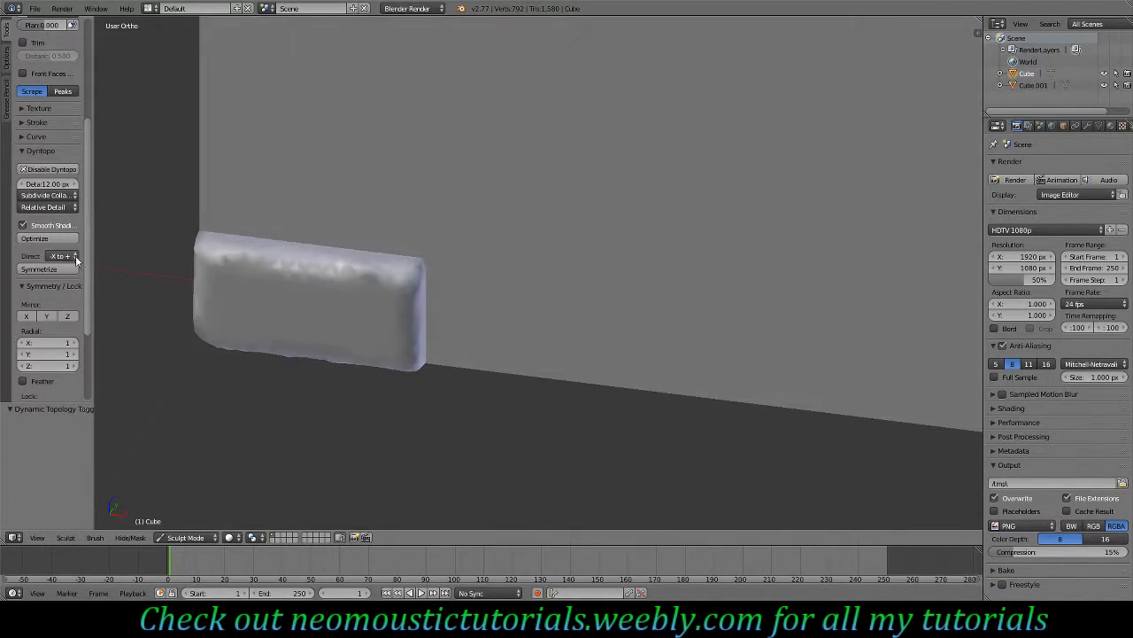
Set the Dyntopo detail size to 5 px and scrape the brick's front edges again with finer detail.
left_click(40, 183)
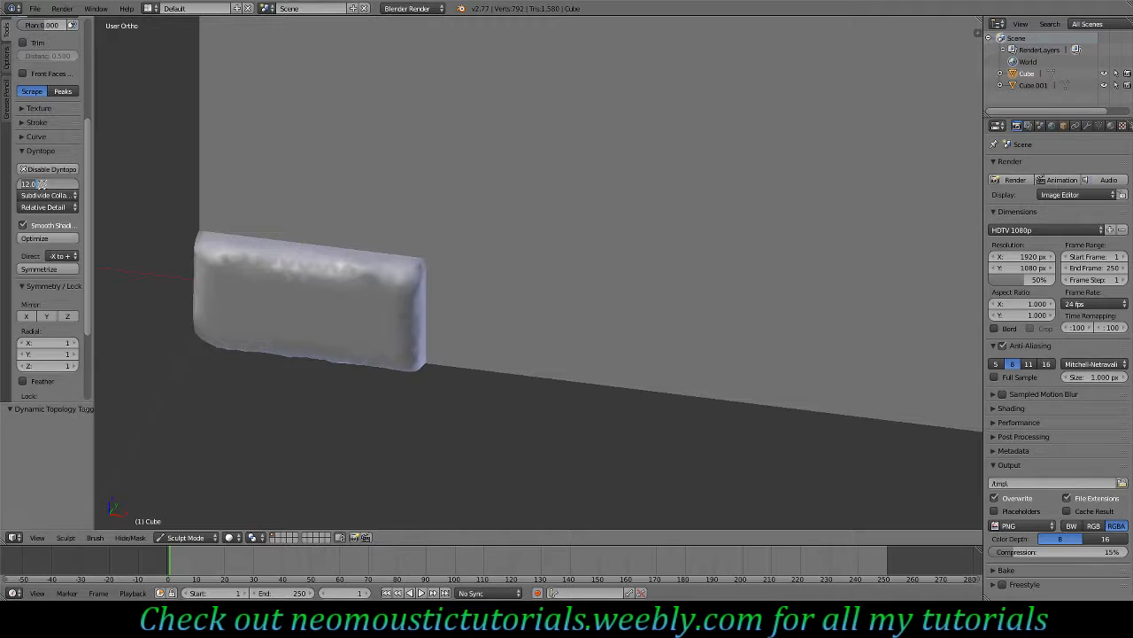
type("5")
key("Return")
left_click_drag(280, 267, 410, 284)
mouse_move(410, 284)
middle_mouse_down()
mouse_move(392, 286)
mouse_move(424, 319)
middle_mouse_up()
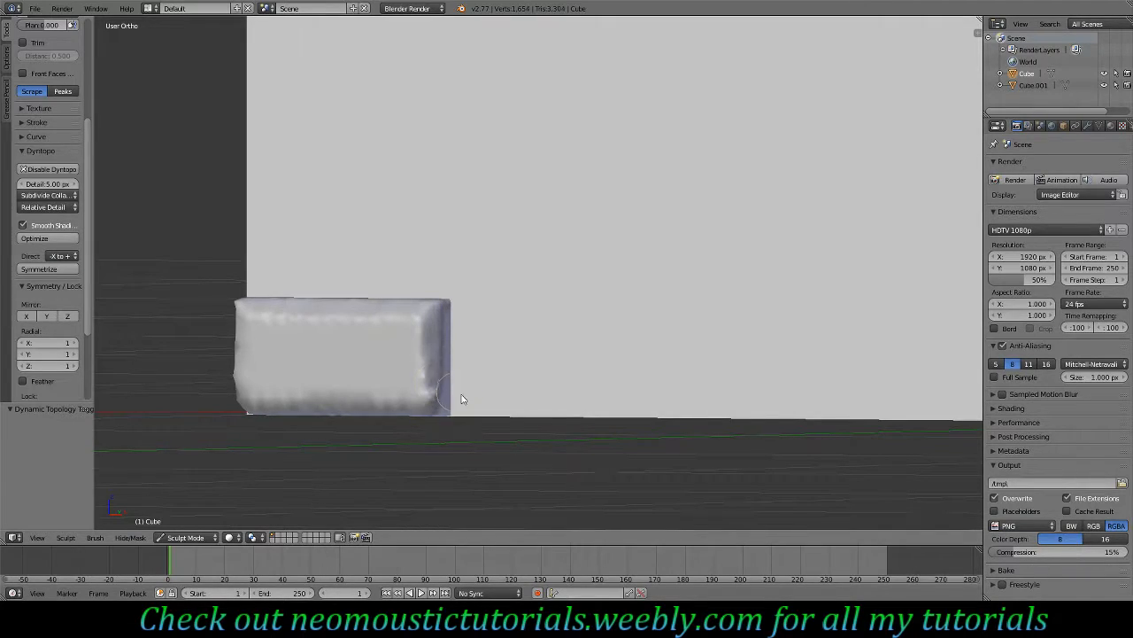
middle_click_drag(457, 391, 458, 359)
left_click_drag(428, 433, 329, 467)
middle_click_drag(329, 467, 395, 459)
mouse_move(188, 340)
left_mouse_down()
mouse_move(207, 367)
mouse_move(185, 305)
left_mouse_up()
middle_click_drag(185, 306, 225, 385)
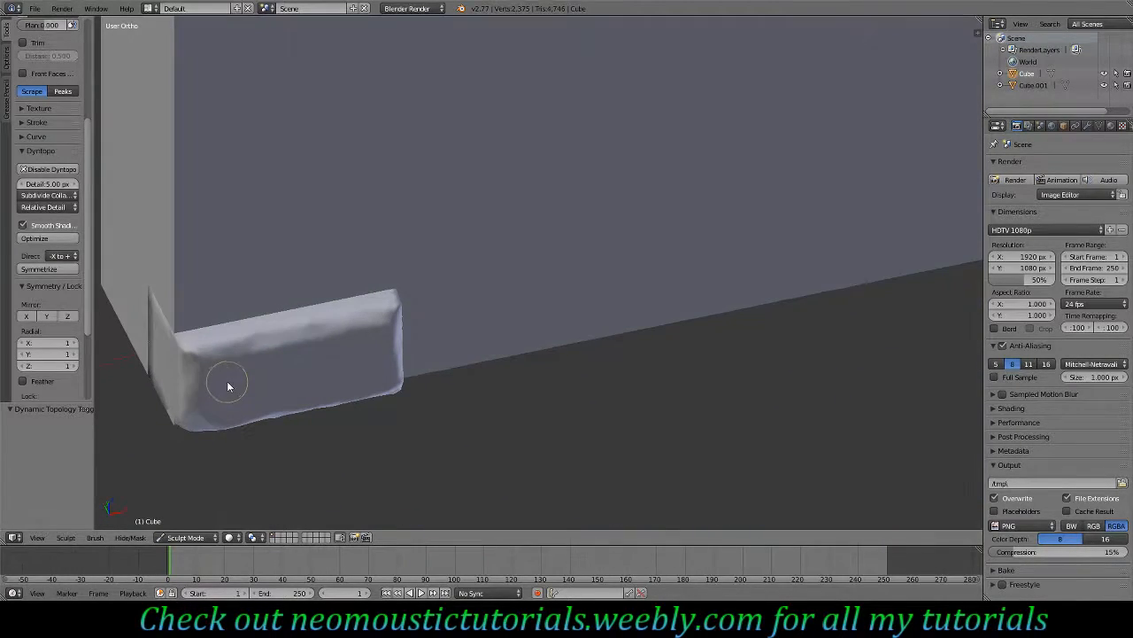
Scrape the brick's end corner and carve an uneven dent into the middle of its upper front edge.
left_click_drag(194, 361, 191, 376)
middle_click_drag(376, 354, 346, 282)
mouse_move(347, 318)
left_mouse_down()
mouse_move(239, 339)
mouse_move(346, 329)
left_mouse_up()
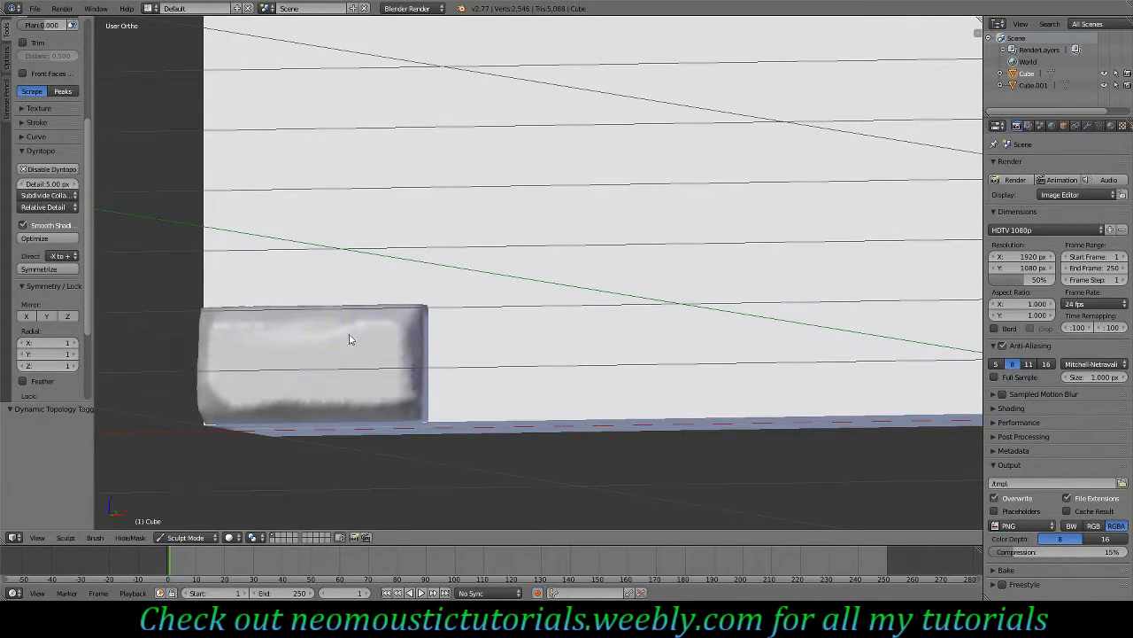
middle_click_drag(347, 328, 357, 358)
mouse_move(306, 306)
left_mouse_down()
mouse_move(279, 312)
mouse_move(310, 307)
left_mouse_up()
mouse_move(448, 339)
middle_mouse_down()
mouse_move(408, 329)
mouse_move(445, 346)
middle_mouse_up()
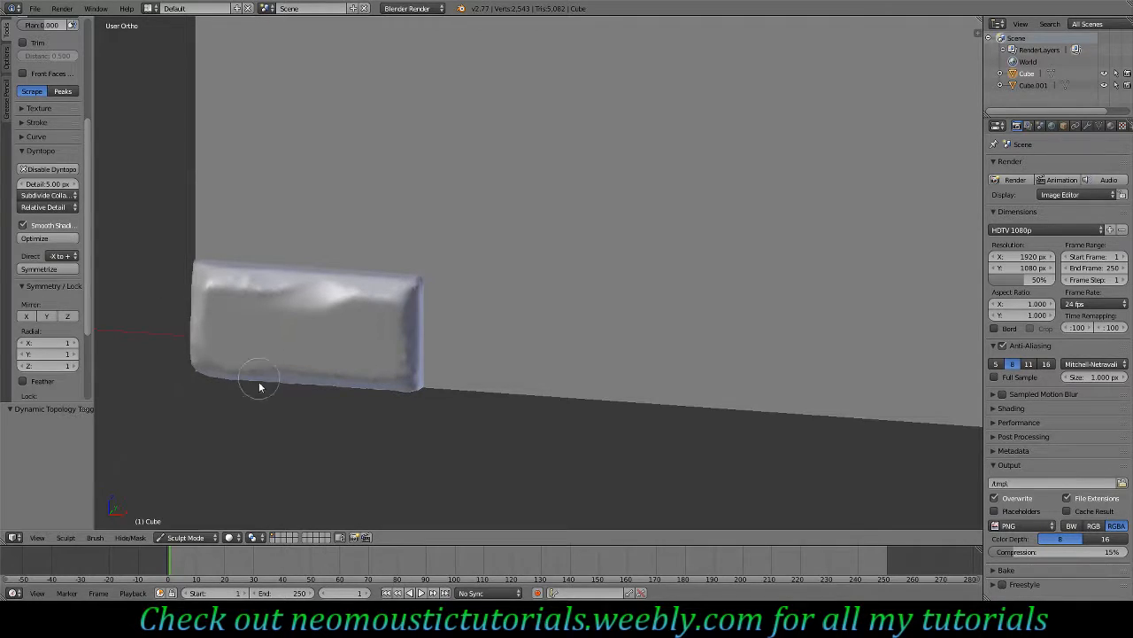
Return the sculpted brick to Object Mode and scale it uniformly by 2.
left_click(189, 537)
left_click(190, 523)
middle_click_drag(265, 322, 357, 304)
scroll(358, 303, "down", 2)
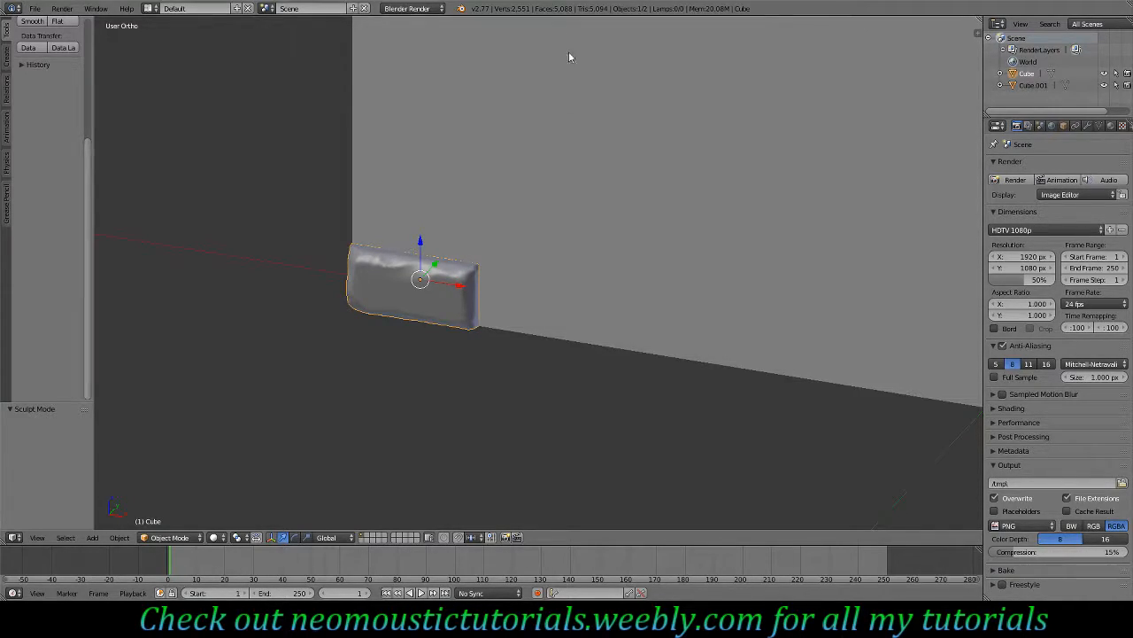
middle_click_drag(428, 322, 446, 324)
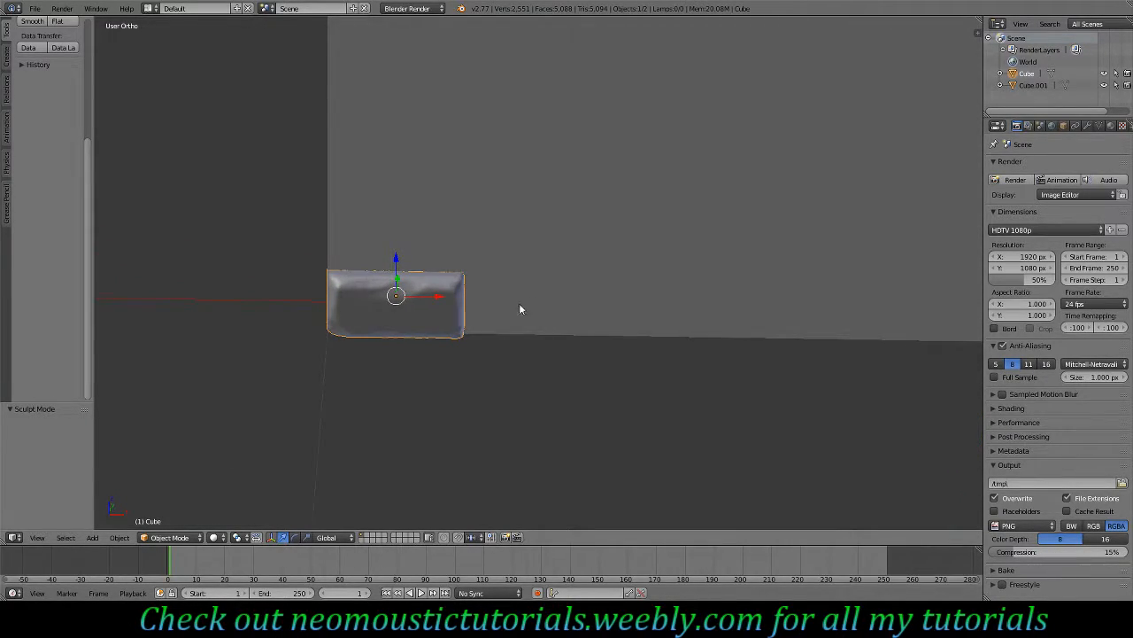
scroll(503, 313, "down", 6)
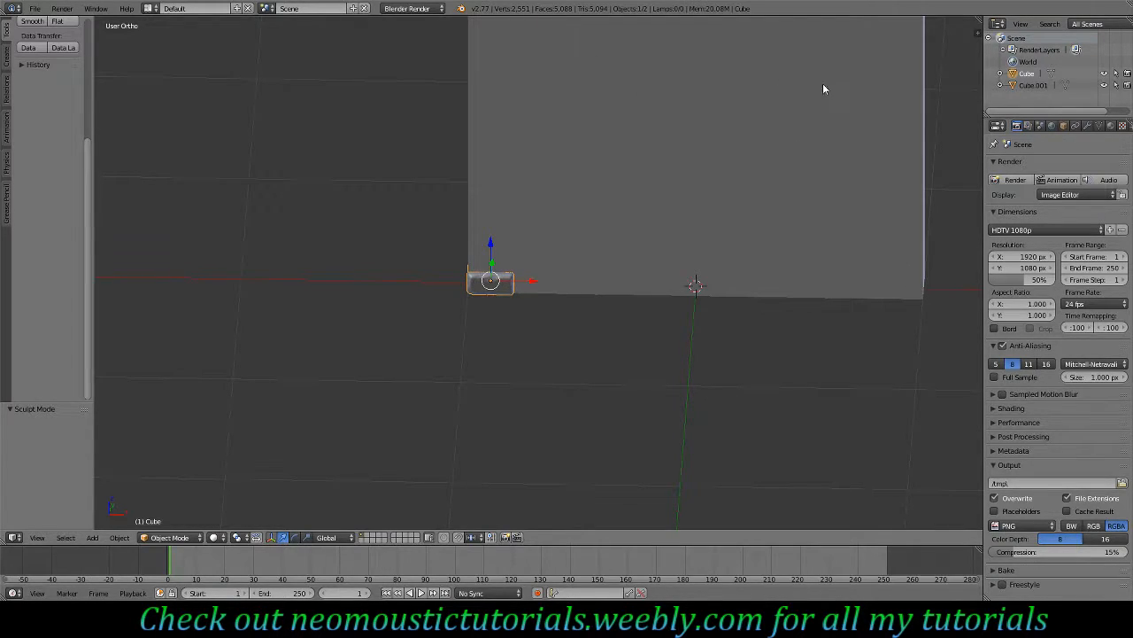
type("s")
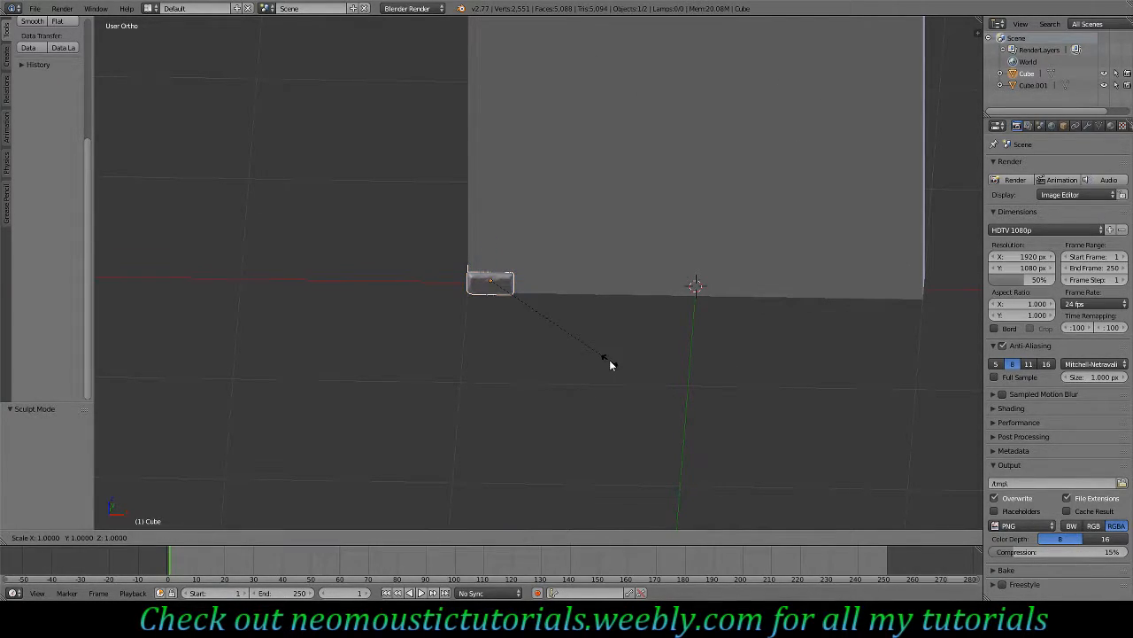
type("2")
key("Return")
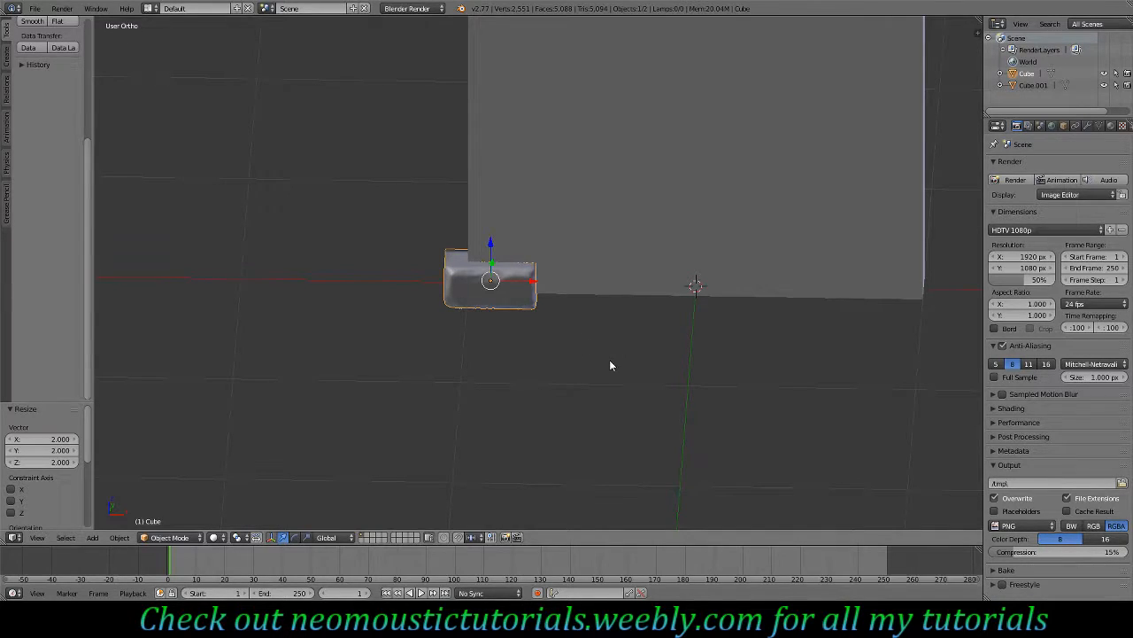
In front view, move the enlarged brick up and along X until it fits flush in the wall panel's lower-left corner.
key("KP_1")
scroll(506, 271, "up", 4)
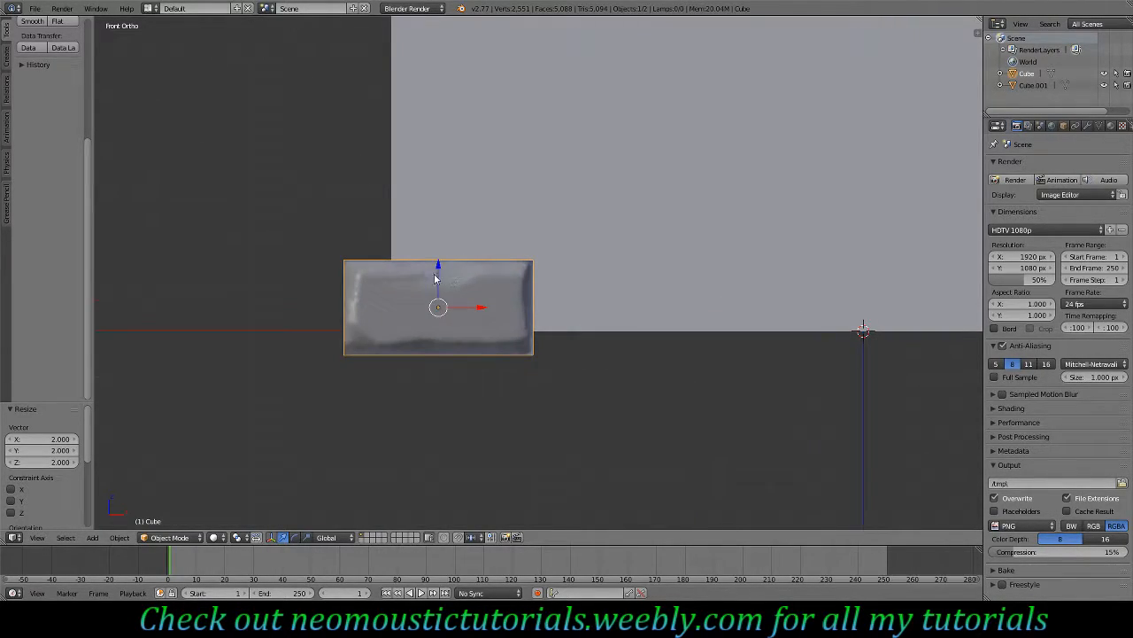
left_click_drag(441, 276, 442, 237)
left_click_drag(480, 283, 528, 285)
Try to move the brick 0.05 along Y toward the wall panel, and undo the move.
mouse_move(529, 286)
middle_mouse_down()
mouse_move(566, 244)
mouse_move(526, 271)
middle_mouse_up()
left_click_drag(549, 232, 570, 228)
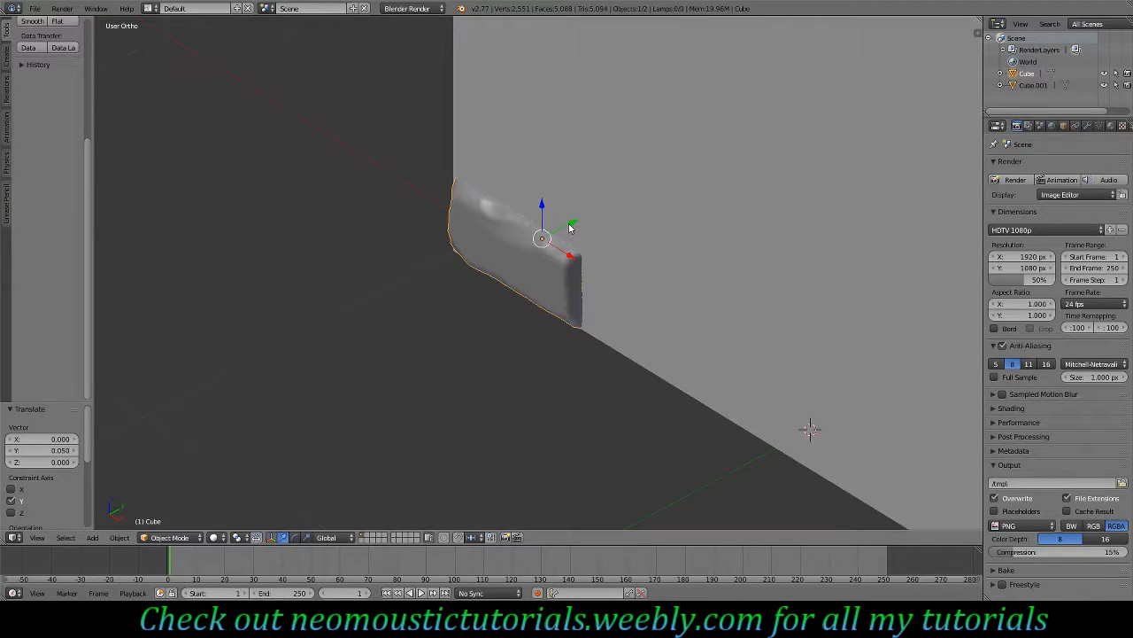
key("ctrl+z")
In side view, move the brick 0.03 along Y so its back sits in the wall panel.
key("KP_3")
left_click_drag(609, 284, 621, 283)
middle_click_drag(479, 243, 522, 266)
scroll(521, 266, "down", 3)
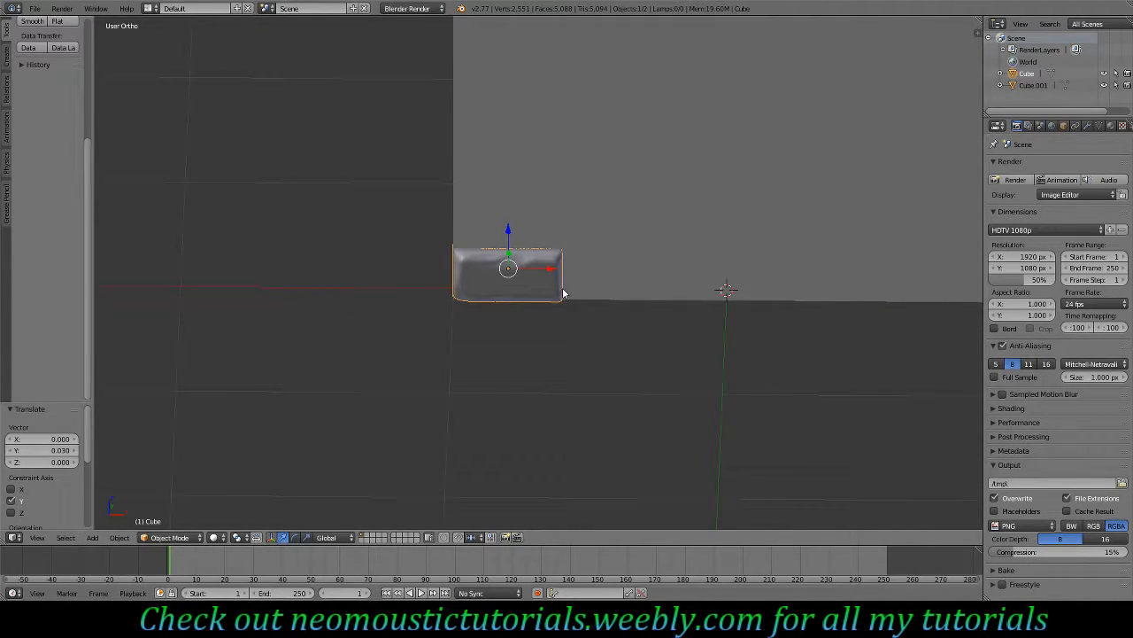
Duplicate the brick and move the copy 0.4 along X so it sits directly beside the first one.
key("shift+d")
right_click(574, 279)
left_click_drag(554, 269, 673, 268)
key("KP_1")
left_click_drag(549, 280, 664, 271)
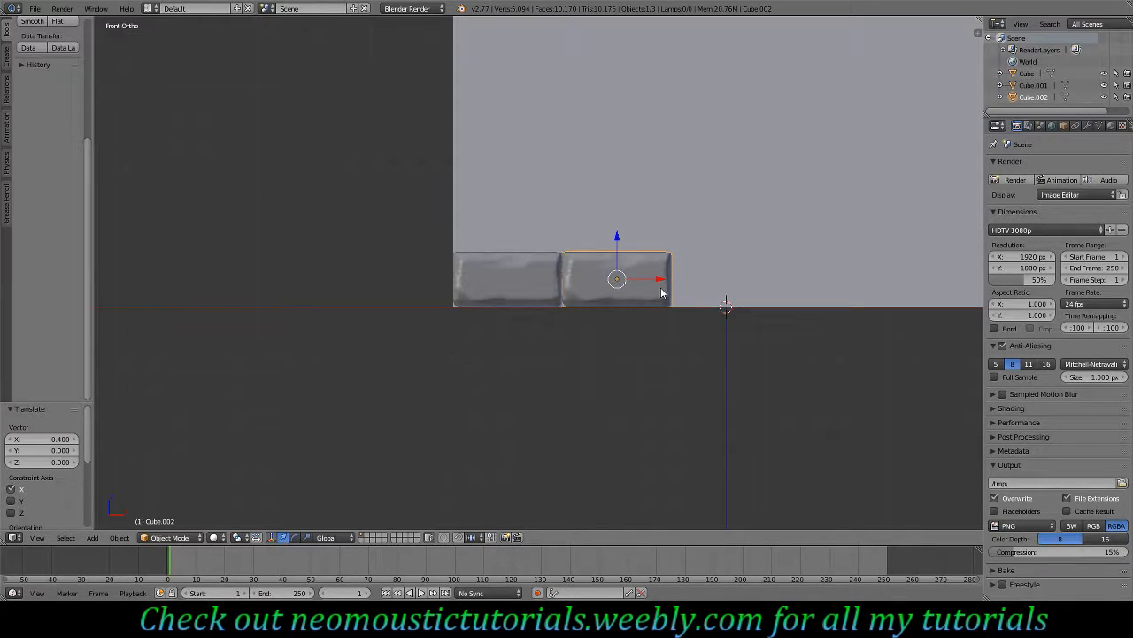
key("z")
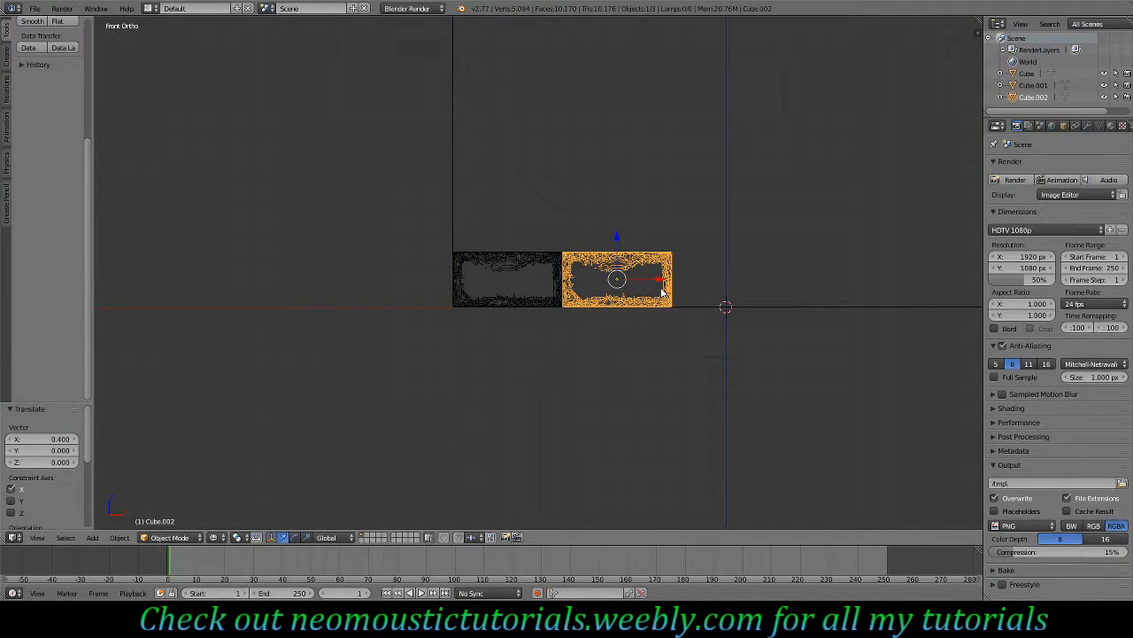
key("shift+z")
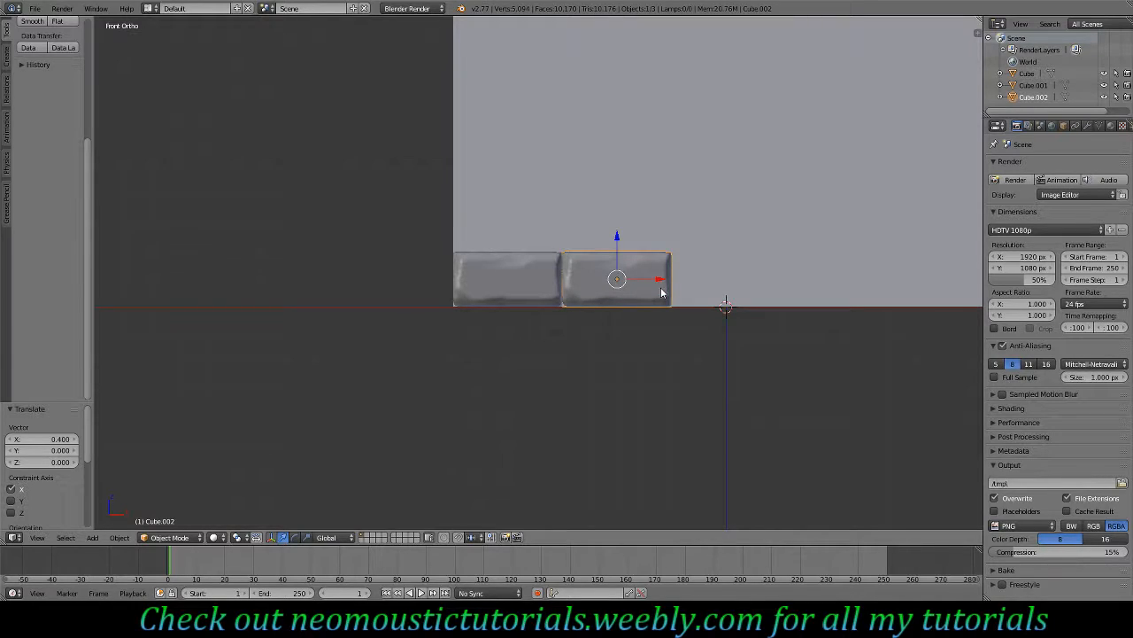
key("s")
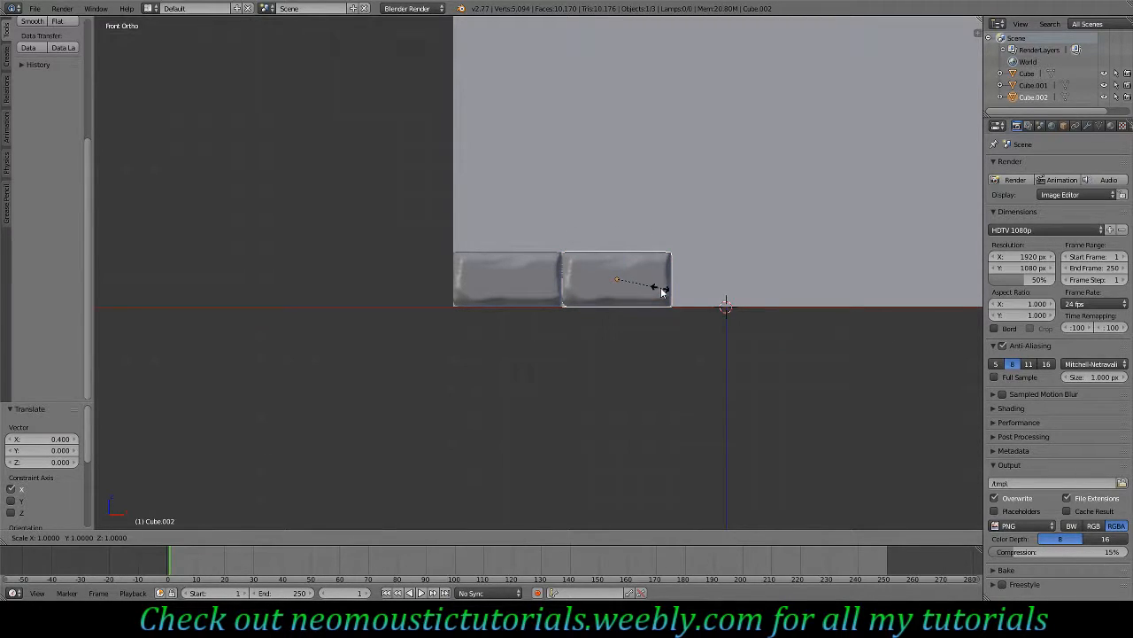
key("x")
type("y180")
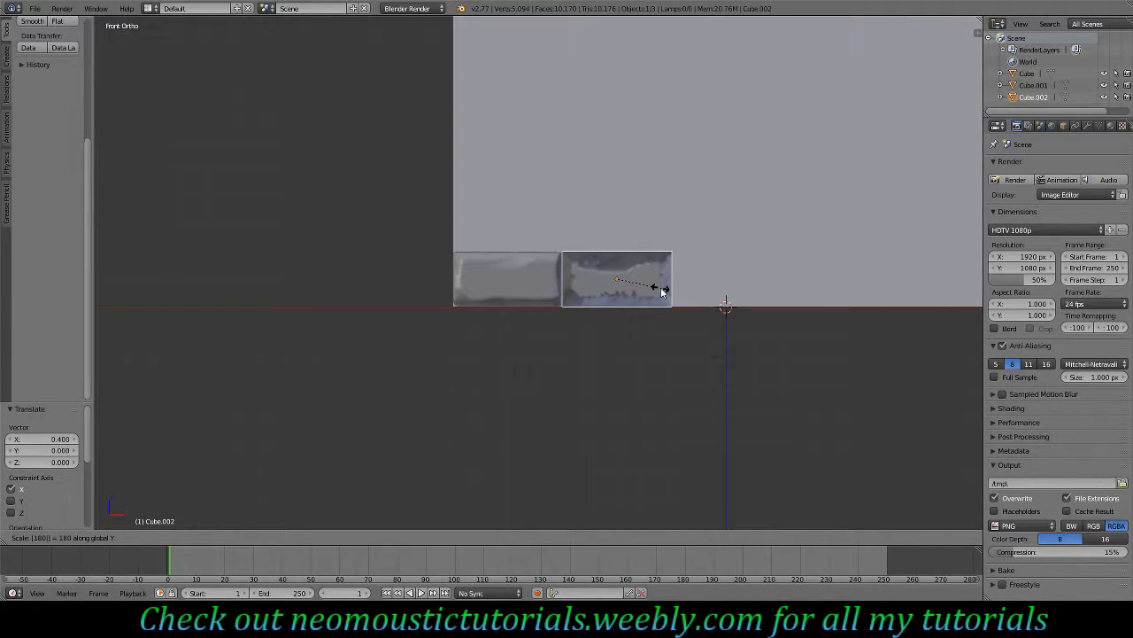
key("Return")
Rotate the second brick 180° about the global Y axis.
key("r")
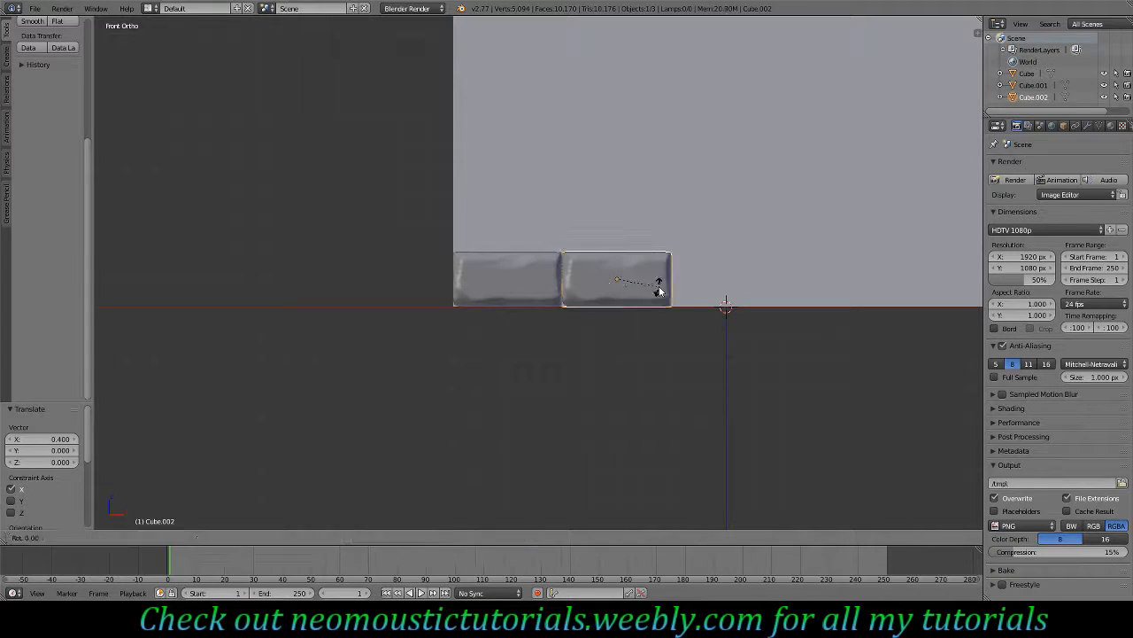
type("y180")
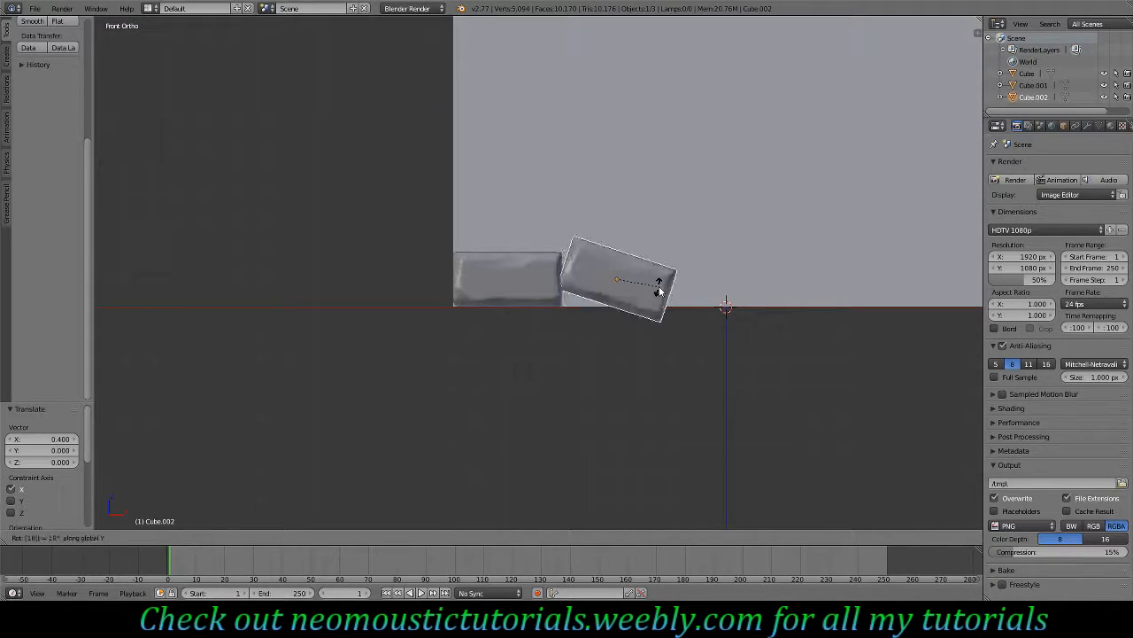
key("Return")
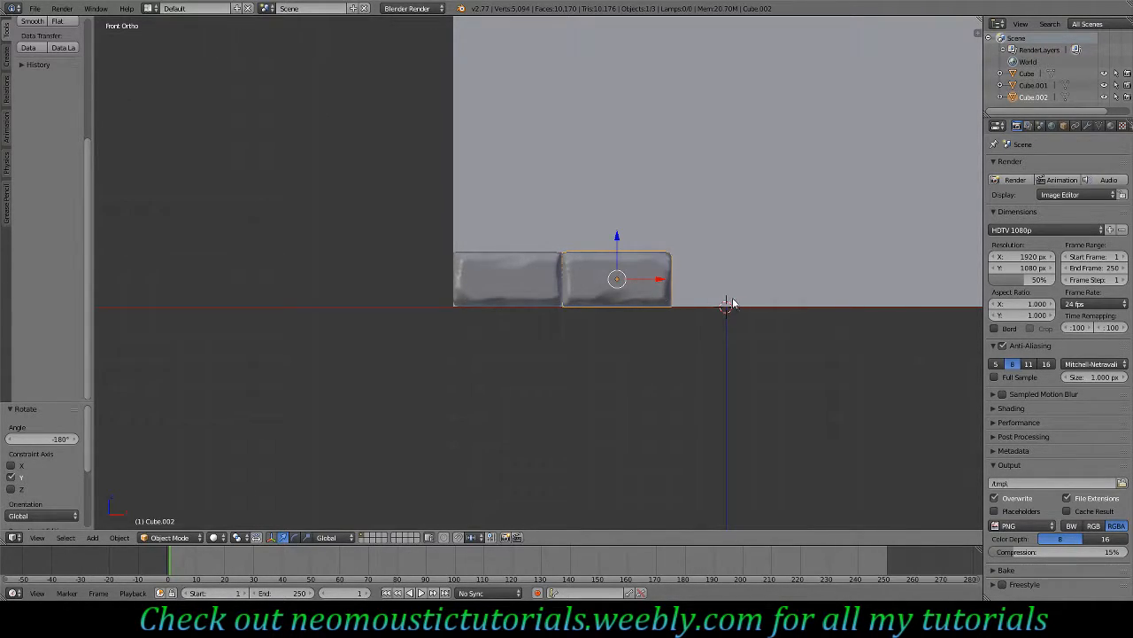
Duplicate the pair of bricks twice, moving each copy 0.8 along X, to extend the bottom row to six bricks.
scroll(734, 299, "up", 7, "ctrl")
right_click(365, 284, "shift")
key("shift+d")
right_click(593, 290)
key("shift+d")
type("x0.8")
key("Return")
key("shift+d")
key("x")
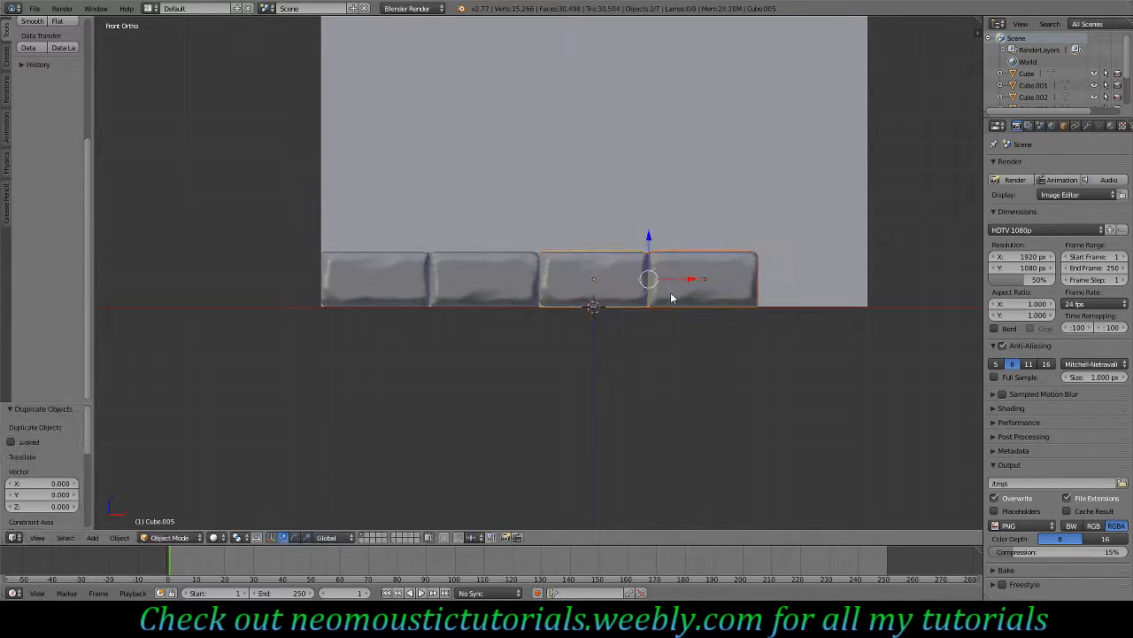
key("Return")
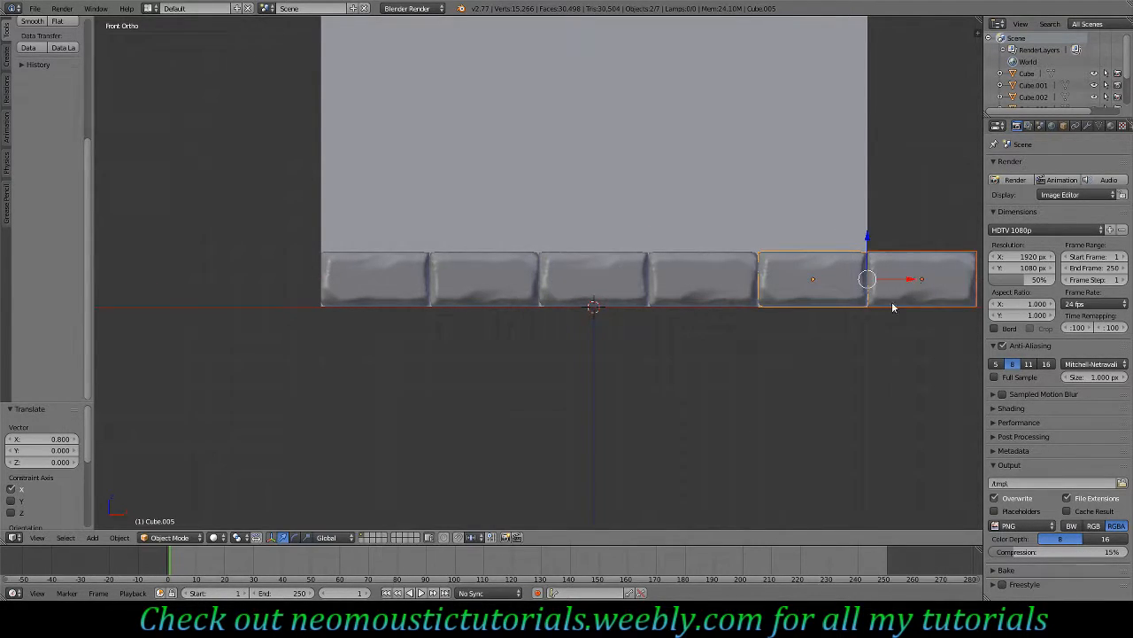
Duplicate the brick beyond the panel's right edge and move the copy -2.4 along X to the left end of the row.
scroll(872, 329, "down", 3, "ctrl")
right_click(867, 278)
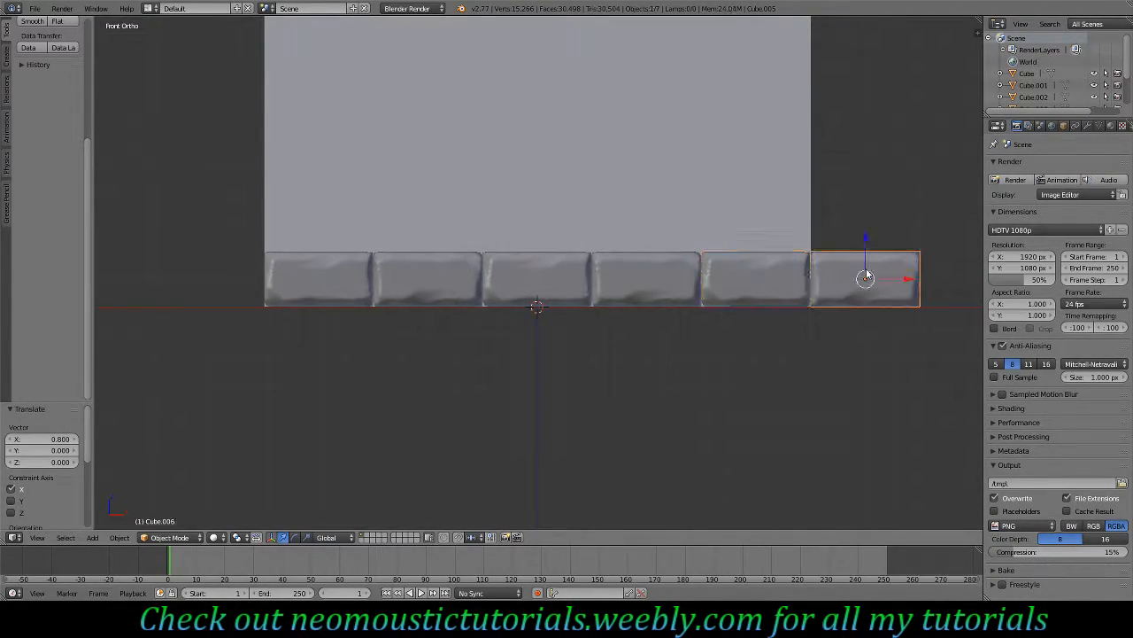
key("shift+d")
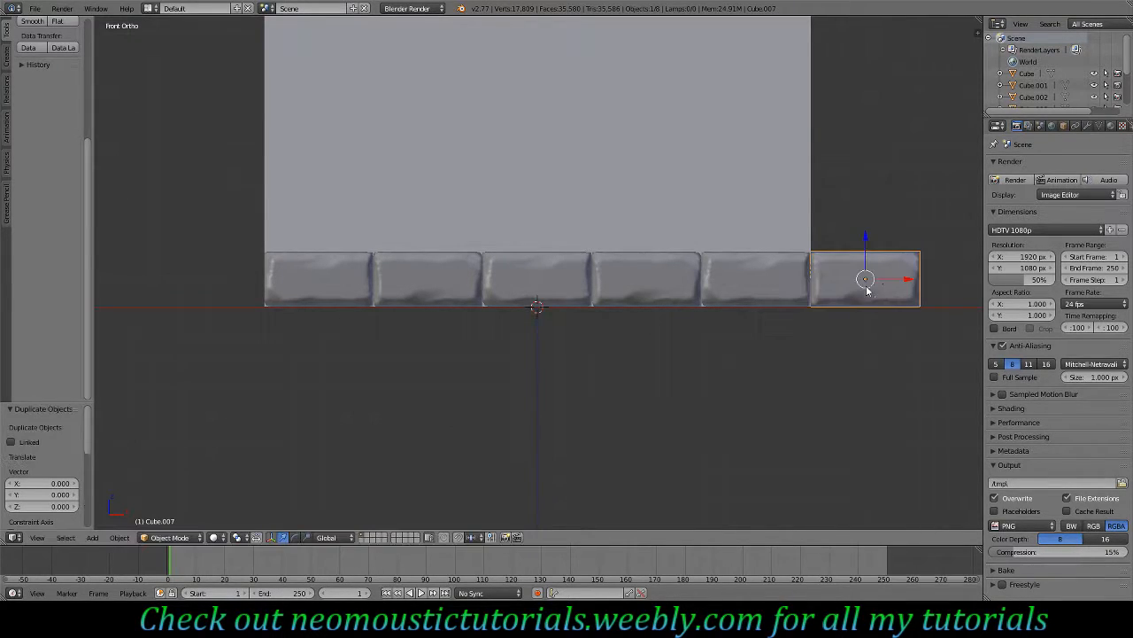
key("x")
left_click(254, 289)
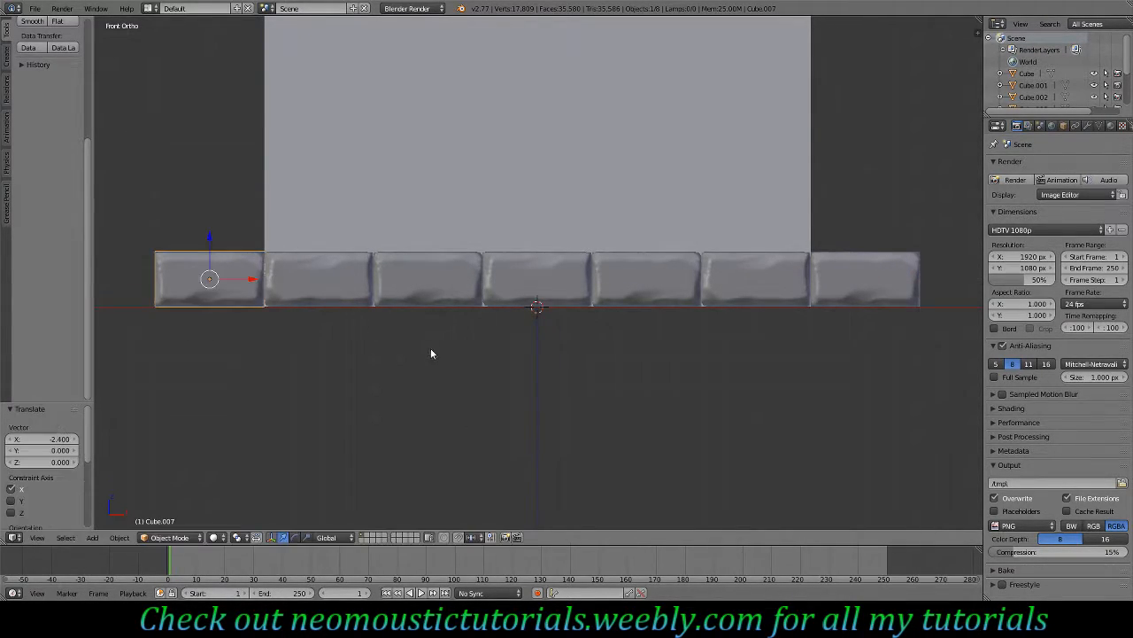
Try to duplicate the wall panel beside the original, and undo the duplication.
scroll(433, 356, "up", 2, "shift")
scroll(451, 331, "up", 4, "shift")
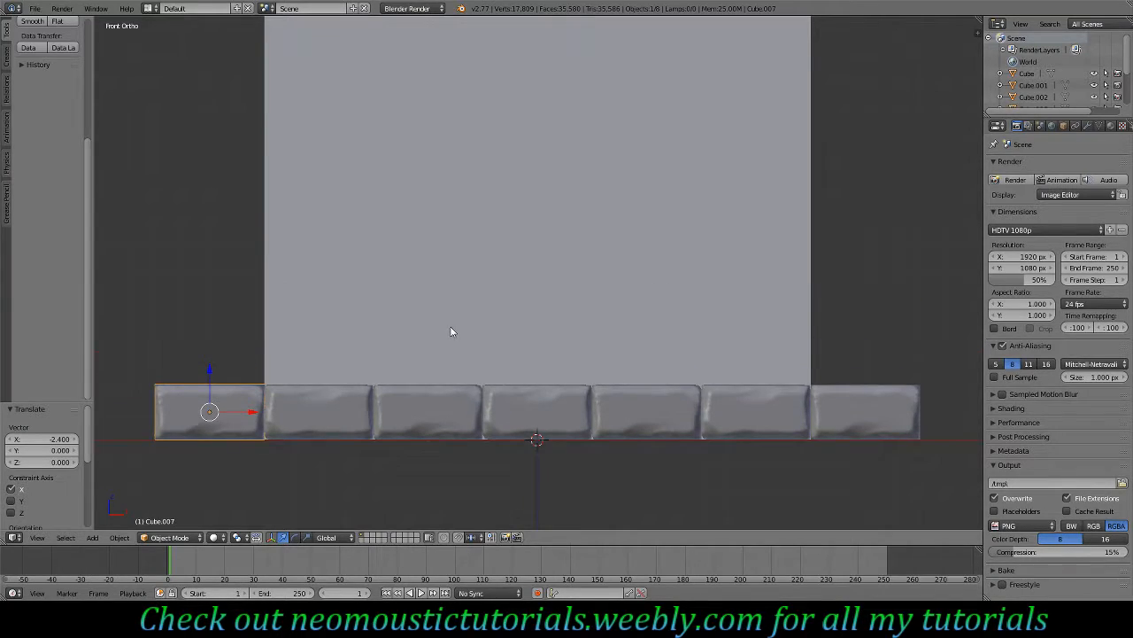
scroll(463, 316, "down", 6)
scroll(588, 305, "up", 2)
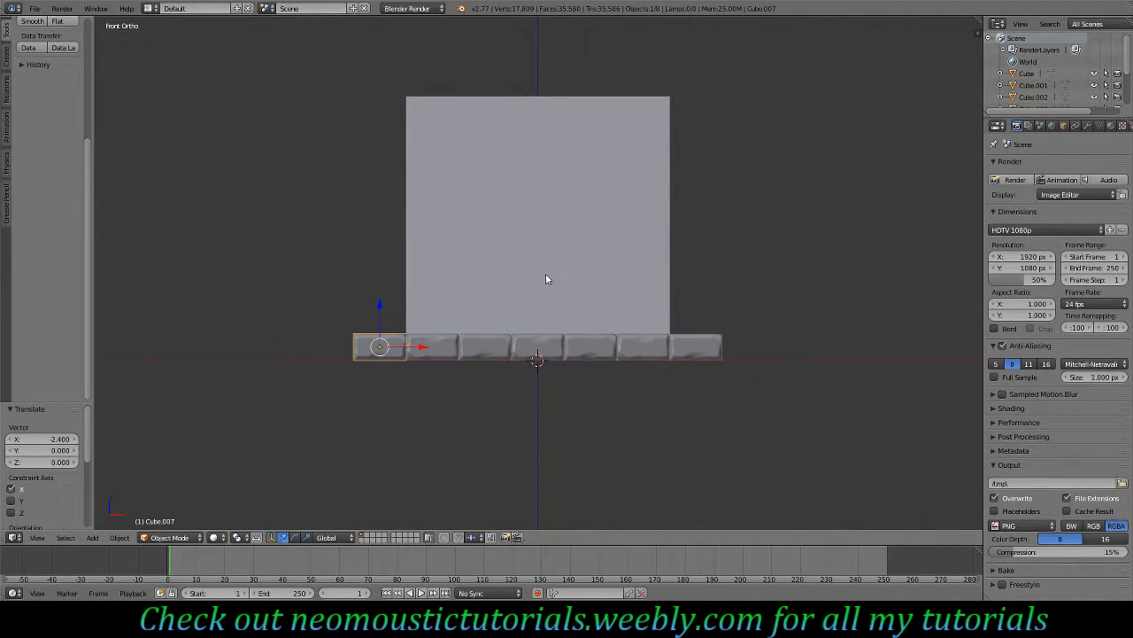
right_click(499, 248)
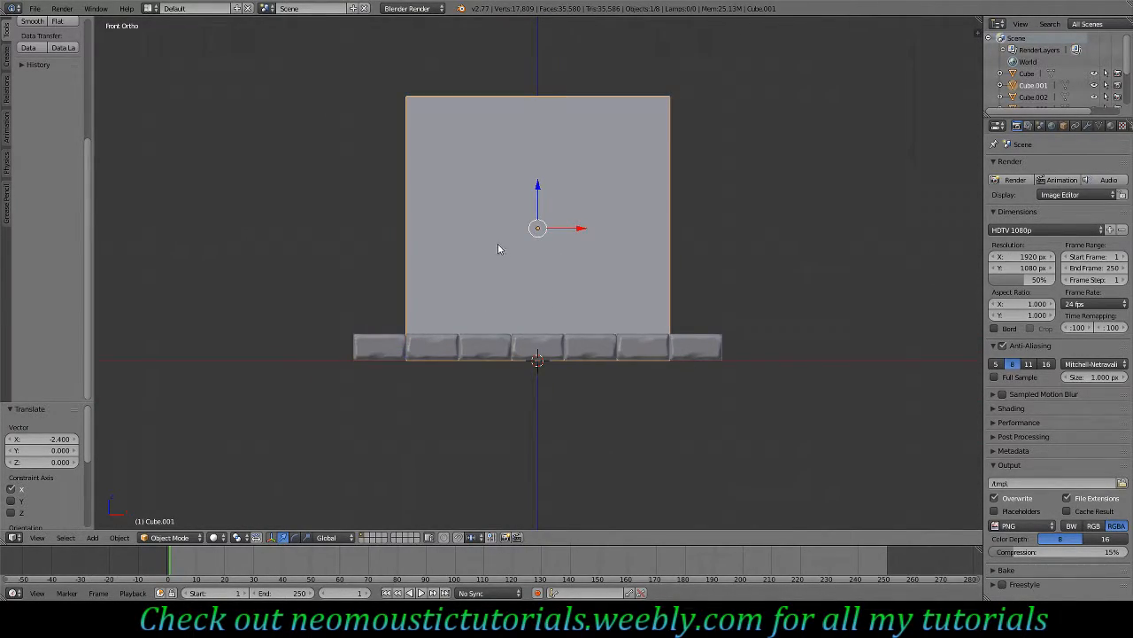
key("shift+d")
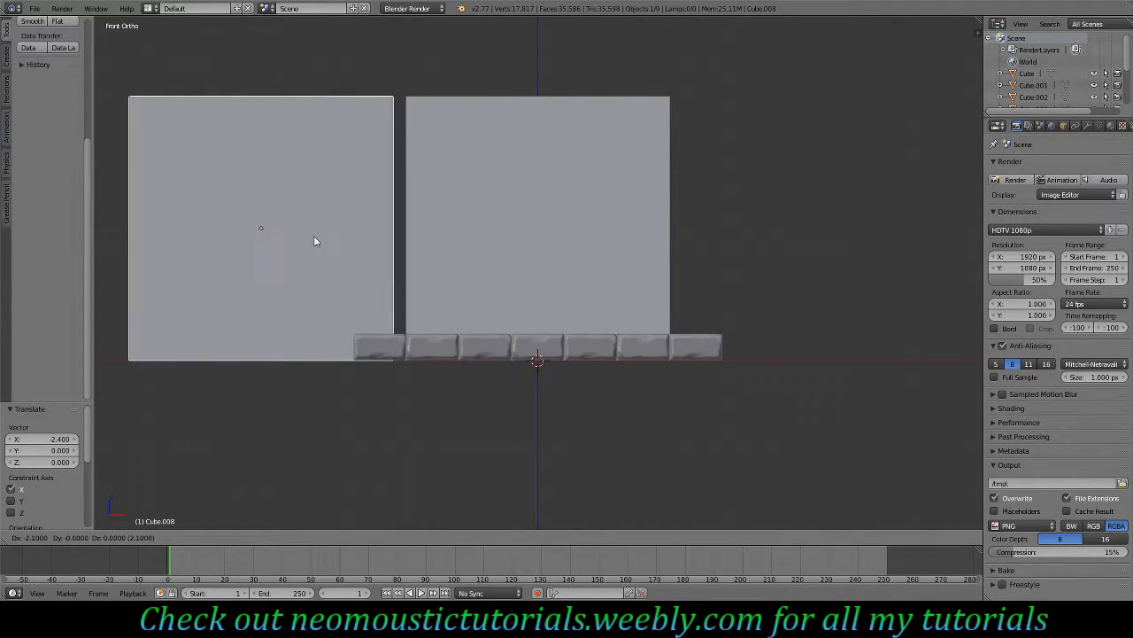
right_click(327, 241)
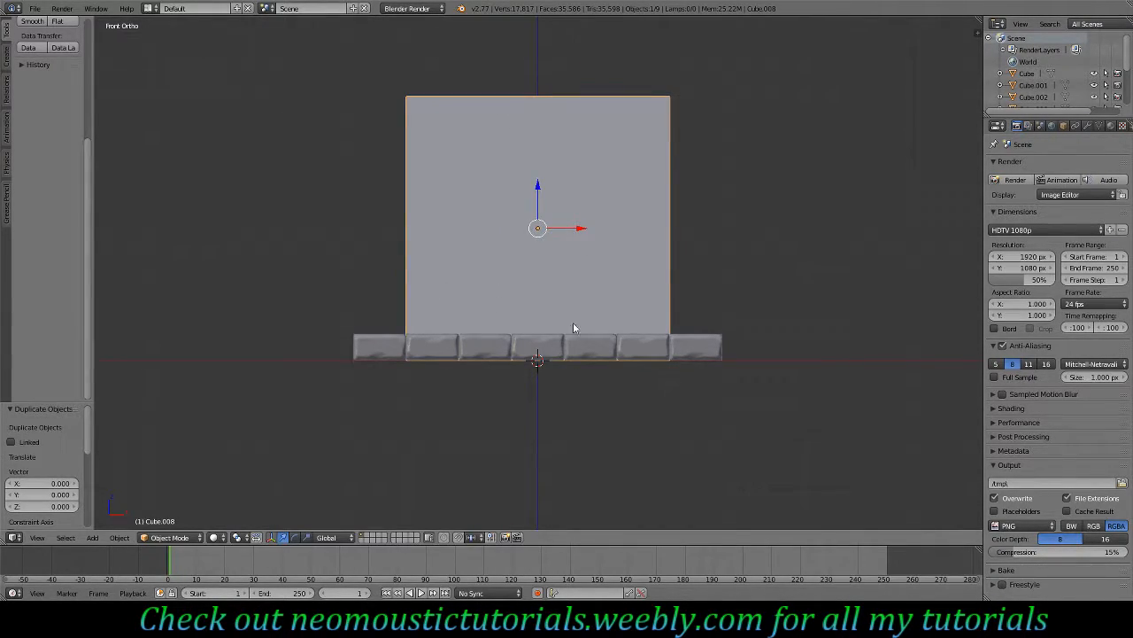
key("ctrl+z")
Select all seven bricks of the bottom row, duplicate them and move the copies 0.2 along Z as a second row.
right_click(428, 354)
right_click(379, 348, "shift")
right_click(485, 347, "shift")
right_click(538, 347, "shift")
right_click(590, 347, "shift")
right_click(643, 347, "shift")
right_click(695, 347, "shift")
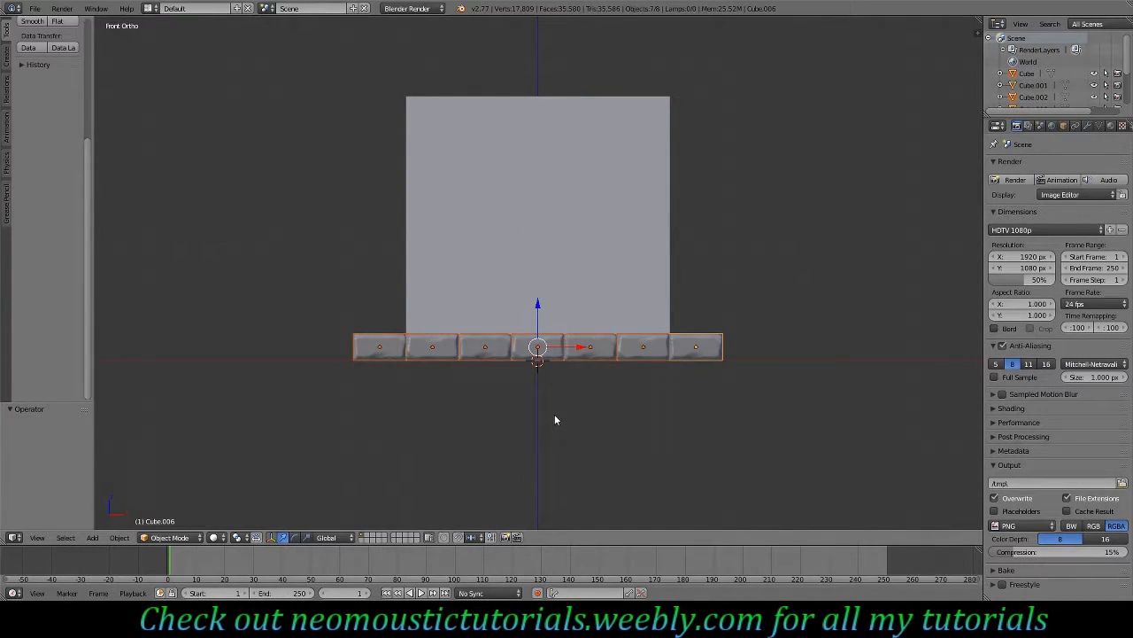
key("shift+d")
key("z")
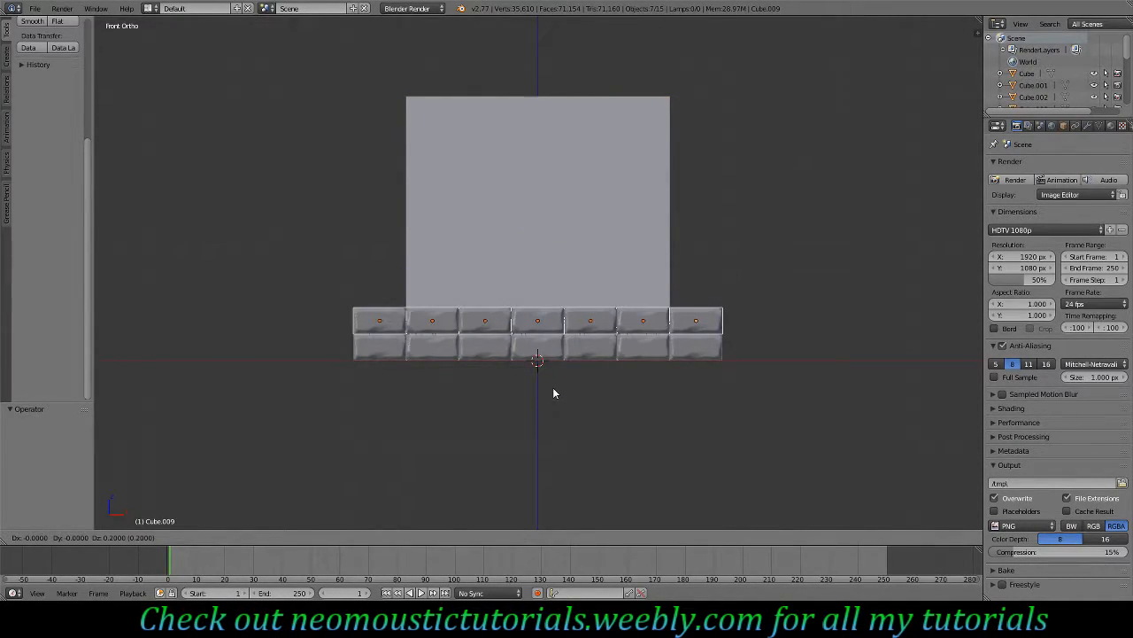
left_click(553, 390)
Try to duplicate the second brick row 0.2 higher along Z, and undo the duplication.
key("shift+d")
key("z")
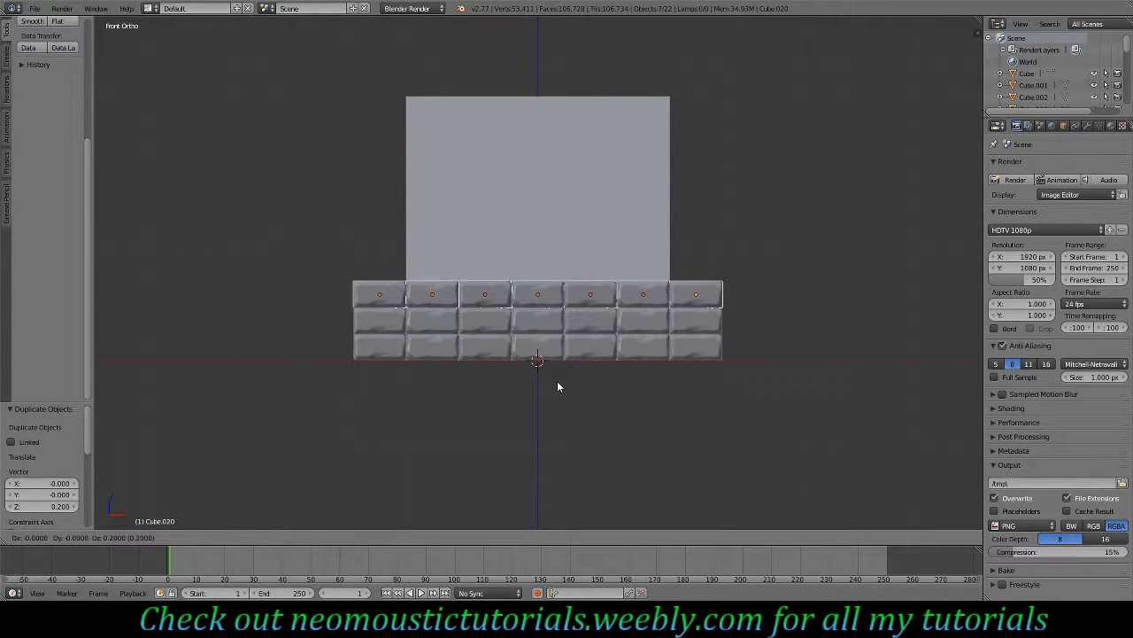
key("Escape")
key("ctrl+z")
key("ctrl+z")
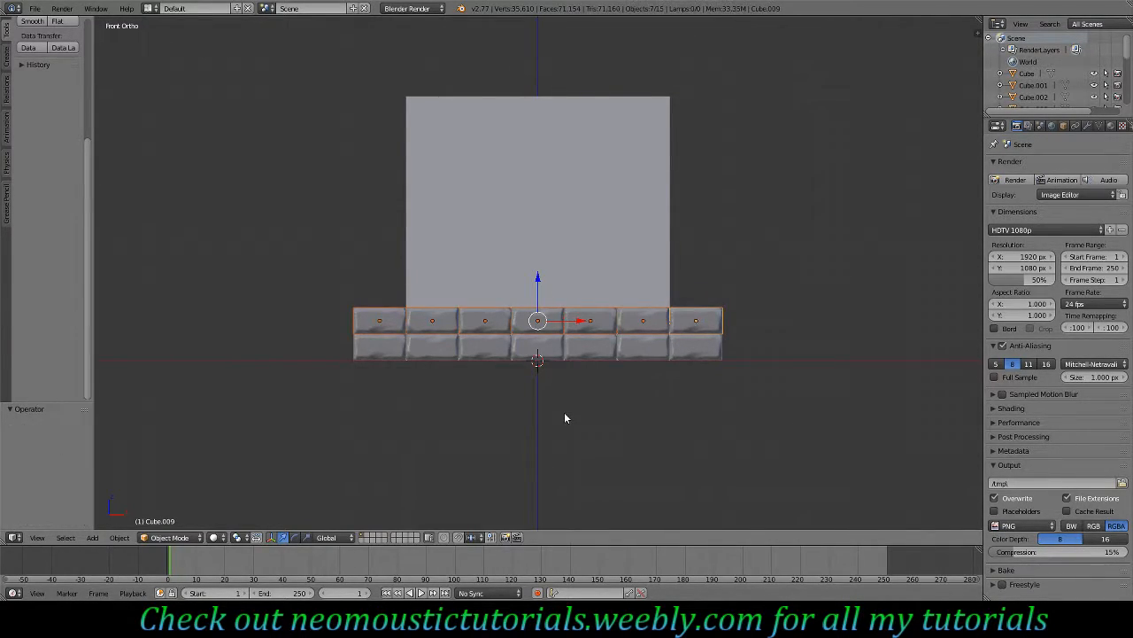
Shift the second brick row 0.2 along X so its joints are staggered against the bottom row.
mouse_move(538, 304)
left_mouse_down()
mouse_move(539, 277)
mouse_move(539, 304)
mouse_move(539, 288)
left_mouse_up()
key("shift+d")
key("Escape")
scroll(545, 354, "up", 4)
left_click_drag(576, 374, 618, 378)
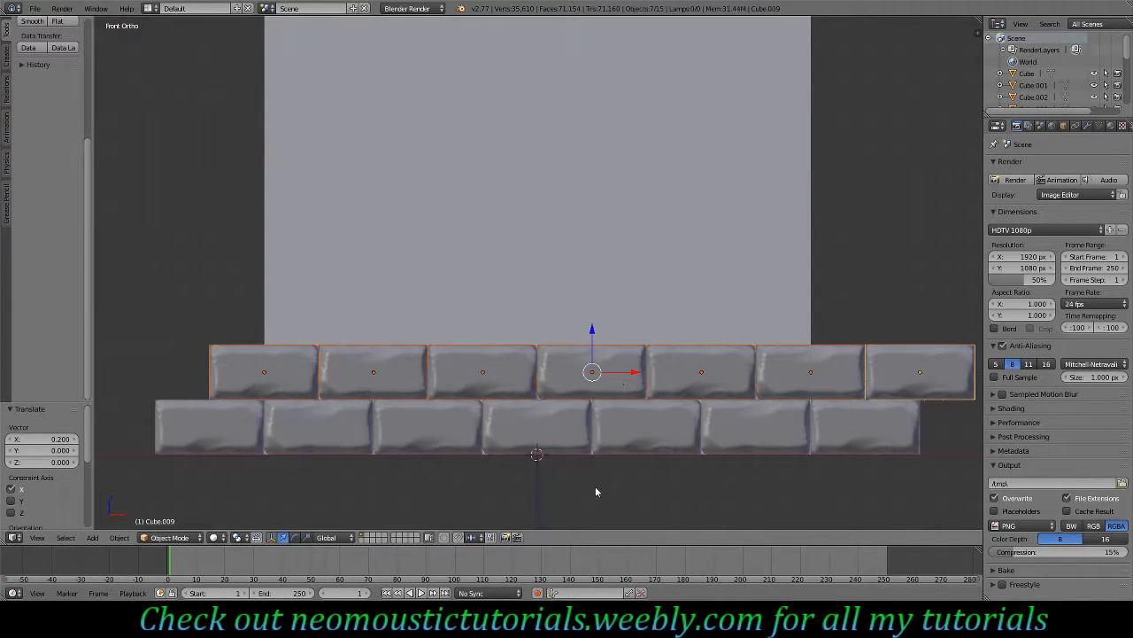
Add the bottom row's seven bricks to the selection, duplicate both rows and move the copies 0.4 along Z.
right_click(240, 432, "shift")
right_click(354, 434, "shift")
right_click(442, 438, "shift")
right_click(538, 447, "shift")
right_click(651, 432, "shift")
right_click(767, 431, "shift")
right_click(863, 432, "shift")
key("shift+d")
key("Escape")
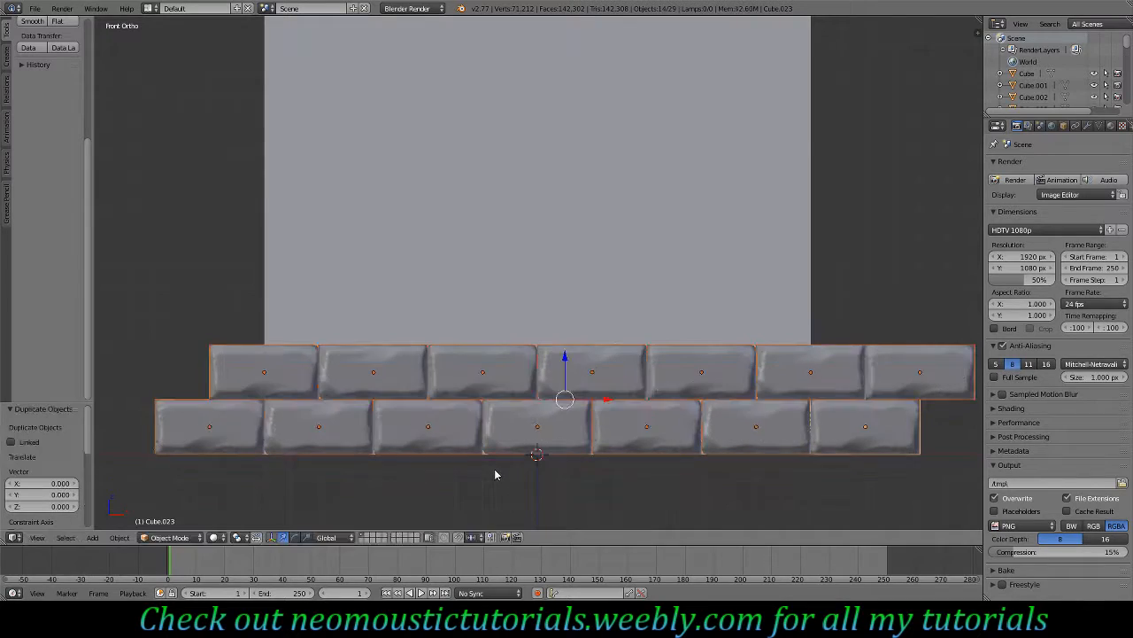
left_click_drag(568, 369, 581, 263)
Duplicate the upper two brick rows and move the copies 0.4 along Z to reach six rows.
scroll(589, 345, "up", 4, "shift")
key("shift+d")
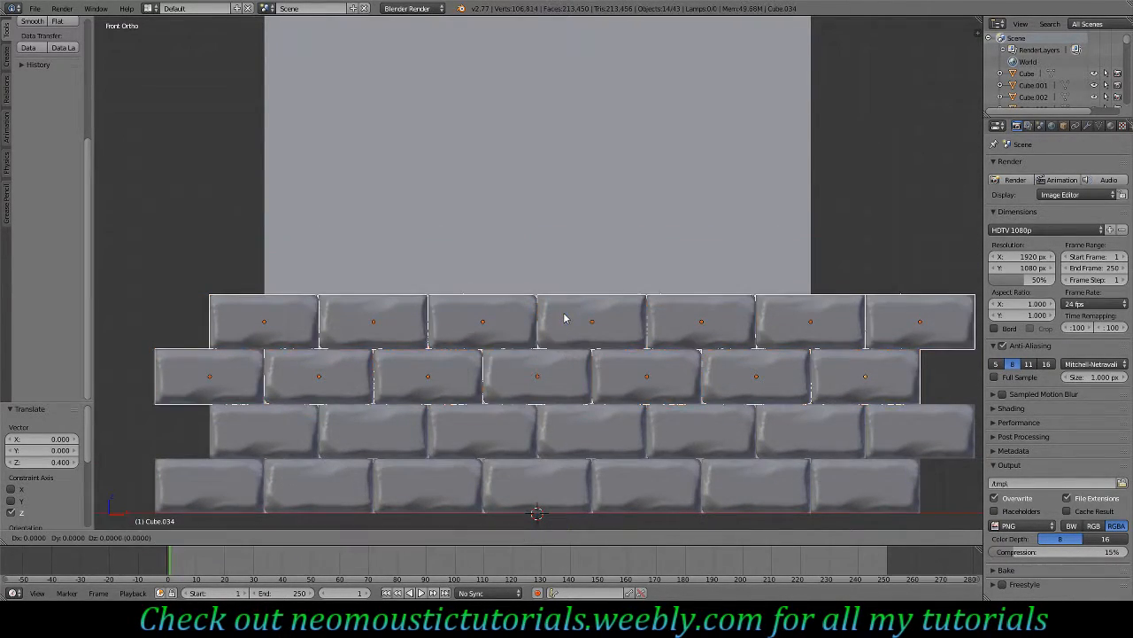
left_click(564, 219)
Try to duplicate the top two of the six rows 0.4 higher along Z, and undo the duplication.
scroll(567, 266, "up", 8, "shift")
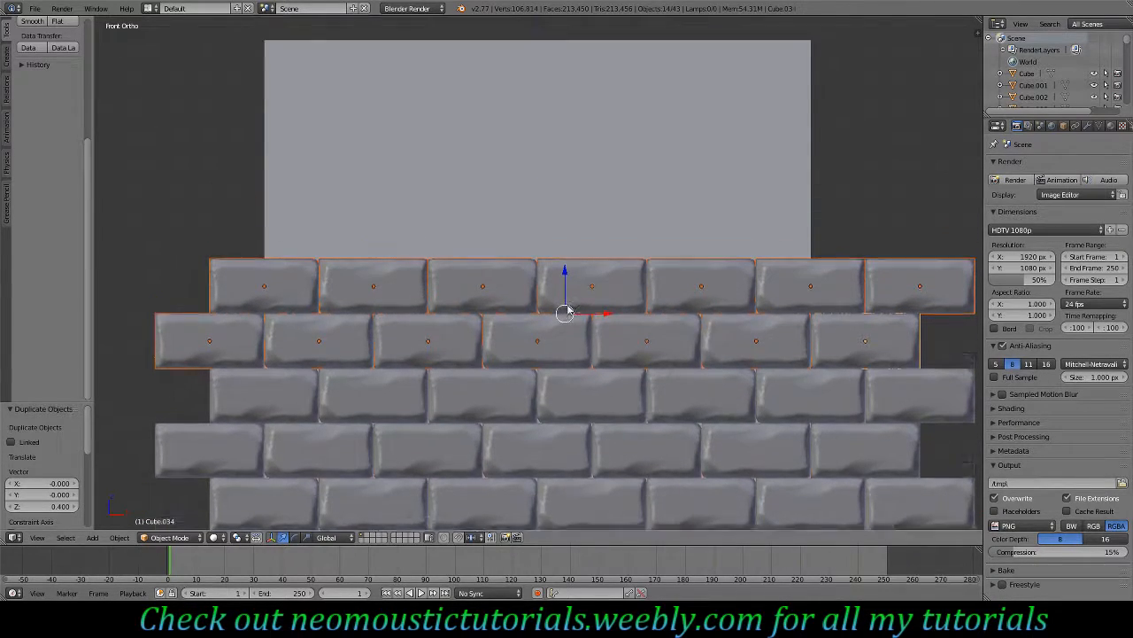
key("shift+d")
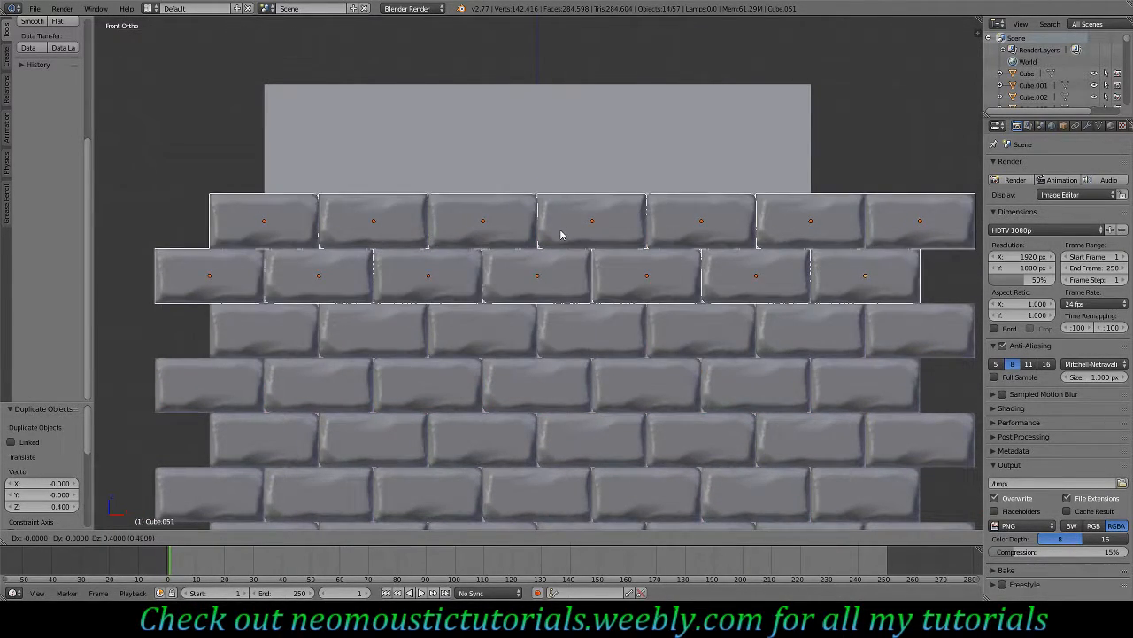
left_click(561, 243)
key("ctrl+z")
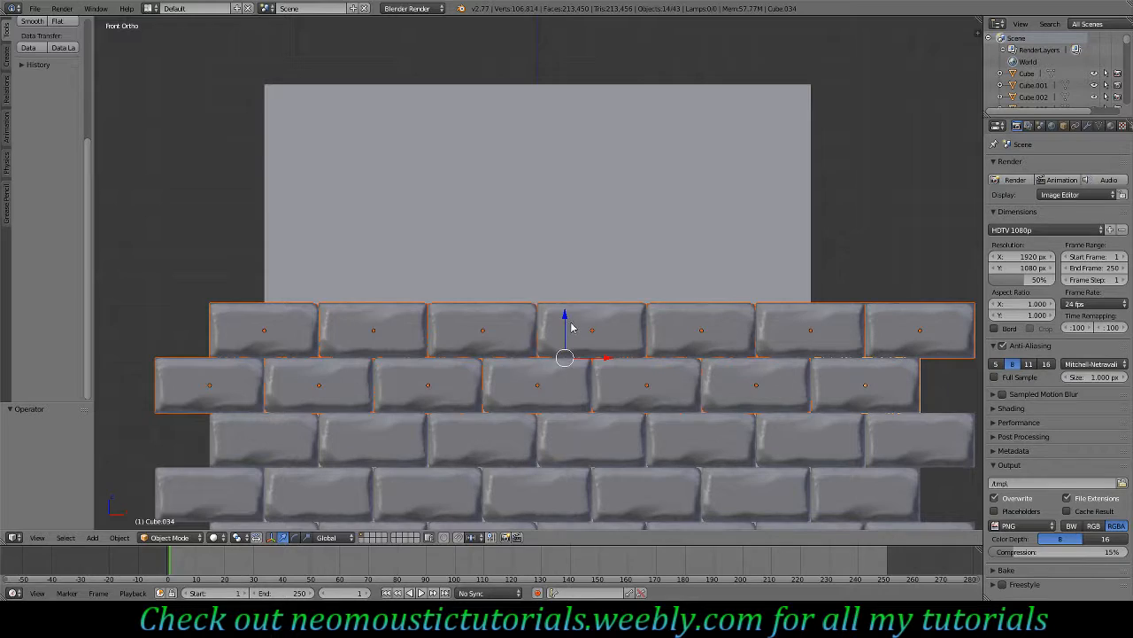
Duplicate the top two brick rows two more times, each 0.4 higher along Z, to bring the wall to ten rows.
key("g")
left_click_drag(572, 320, 579, 215, "ctrl")
key("shift+d")
right_click(557, 379)
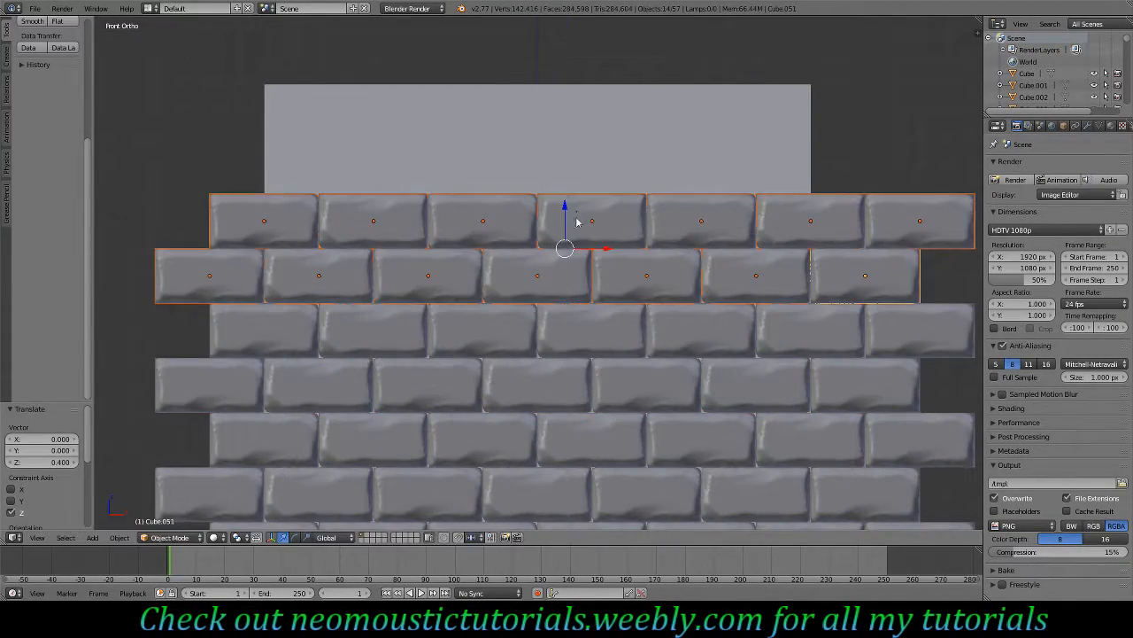
scroll(566, 356, "up", 7, "shift")
key("shift+d")
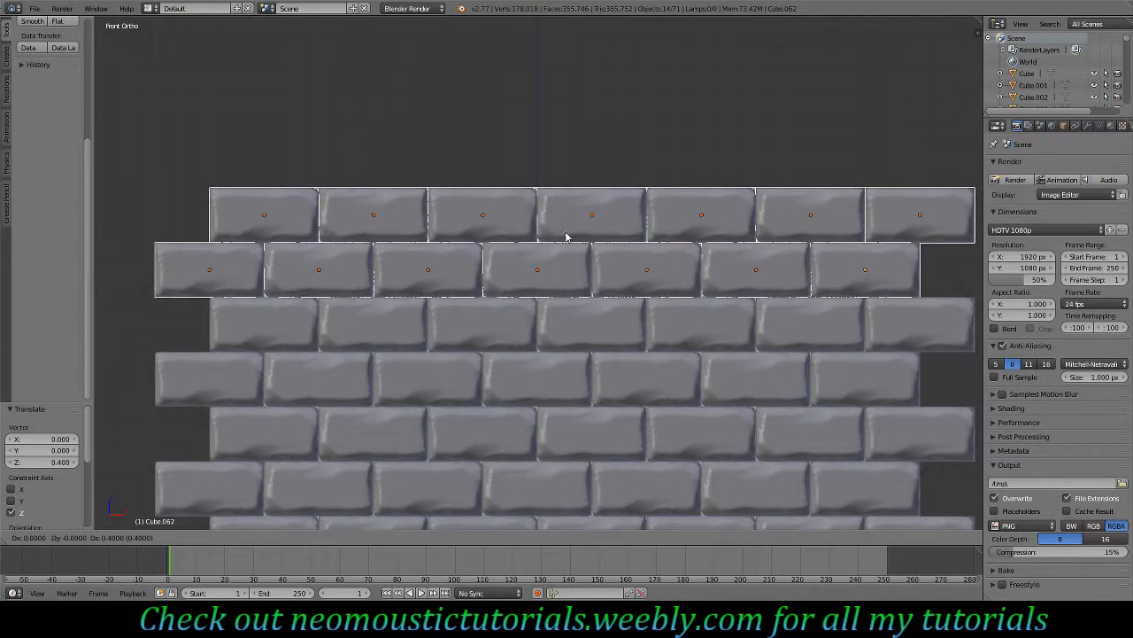
left_click(565, 238)
Duplicate the bottom row's seven bricks and move the copies up 1.1 and another 0.9 along Z to form a new top row.
scroll(541, 402, "down", 8, "shift")
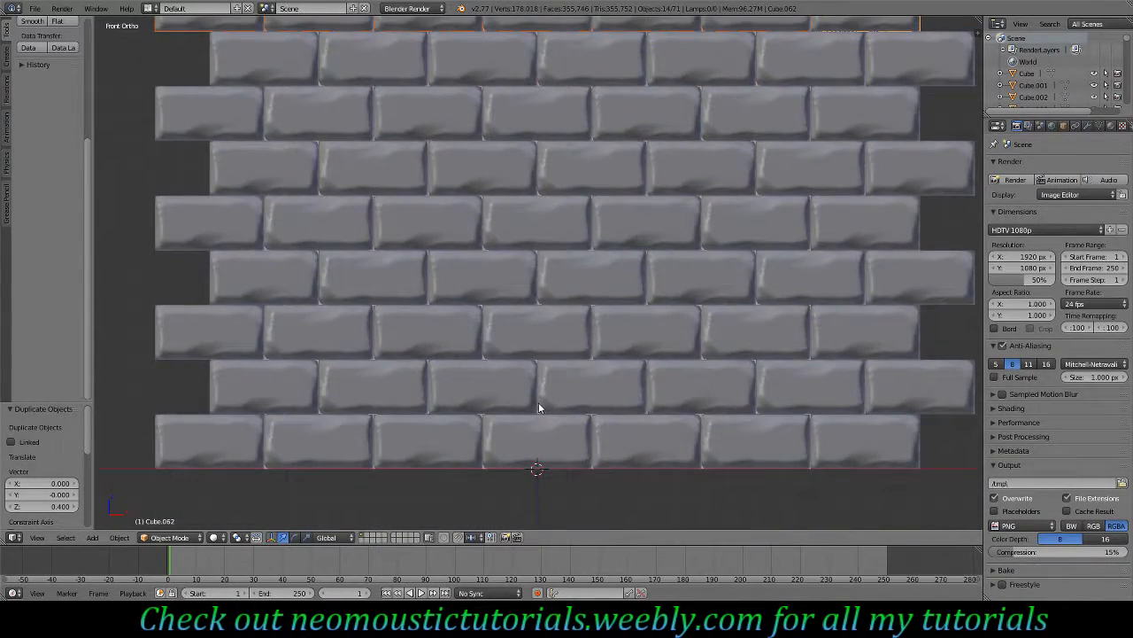
right_click(217, 455)
right_click(310, 449, "shift")
right_click(428, 447, "shift")
right_click(565, 447, "shift")
right_click(646, 449, "shift")
right_click(726, 447, "shift")
right_click(821, 440, "shift")
key("shift+d")
right_click(573, 465)
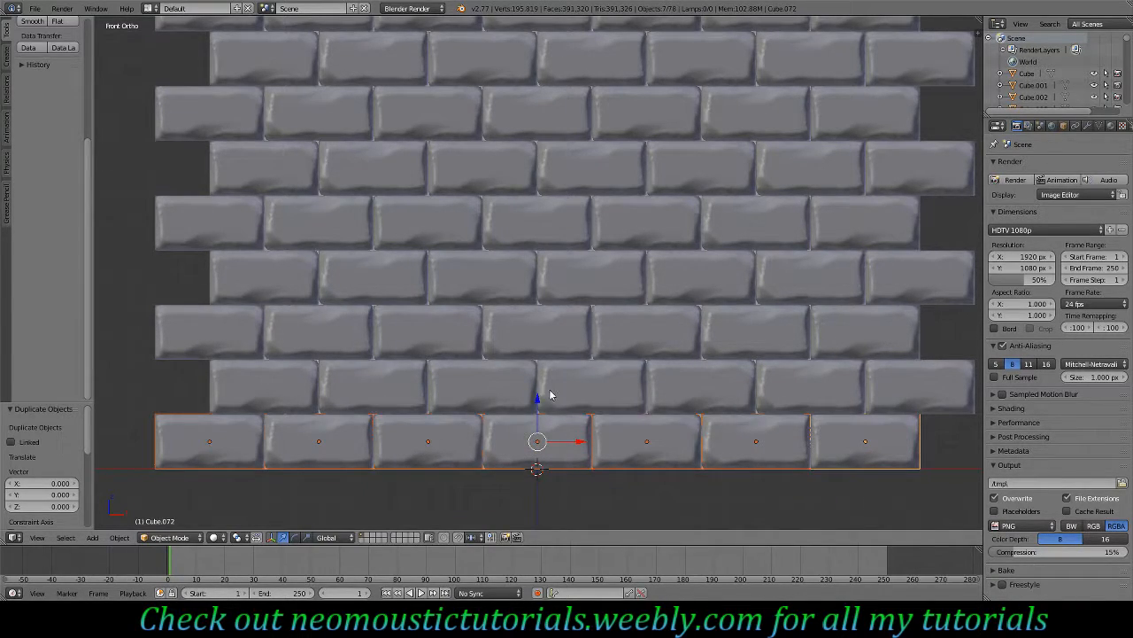
left_click_drag(537, 399, 559, 108, "ctrl")
scroll(559, 112, "up", 8, "shift")
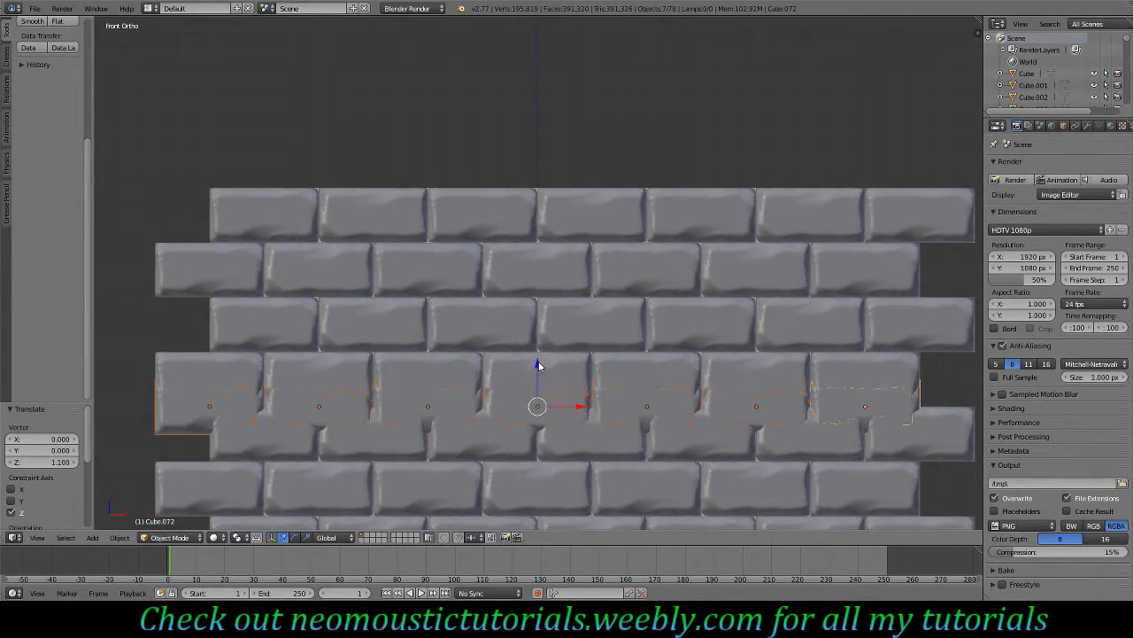
left_click_drag(539, 365, 560, 119, "ctrl")
Select the five bricks at the far right end of the staggered rows and delete them.
scroll(624, 397, "down", 5, "ctrl")
scroll(617, 404, "down", 1, "ctrl")
right_click(763, 226)
right_click(771, 327, "shift")
right_click(774, 421, "shift")
scroll(773, 428, "down", 3, "shift")
scroll(772, 418, "down", 3, "shift")
right_click(771, 396, "shift")
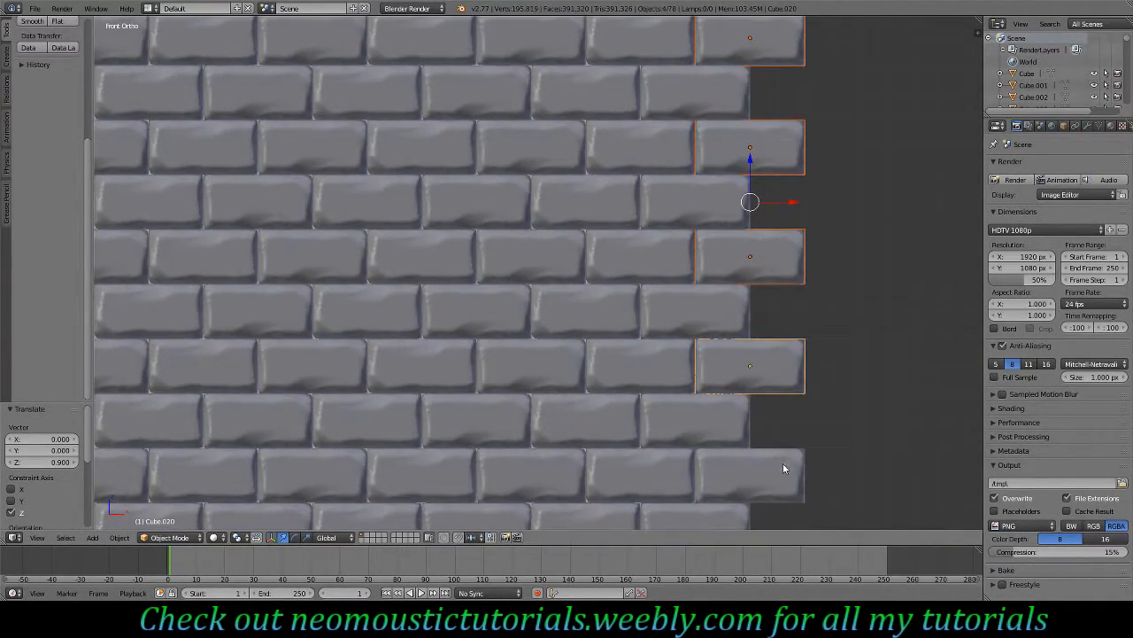
right_click(782, 461, "shift")
scroll(783, 457, "down", 3, "shift")
key("x")
left_click(761, 445)
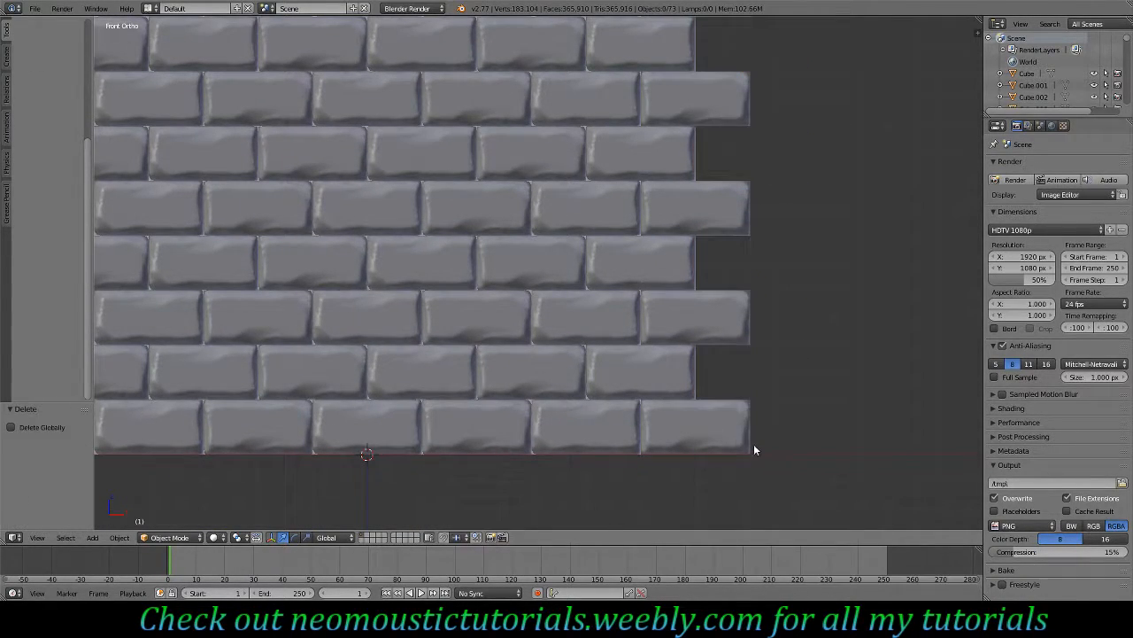
scroll(752, 442, "up", 3, "ctrl")
scroll(750, 429, "up", 5, "shift")
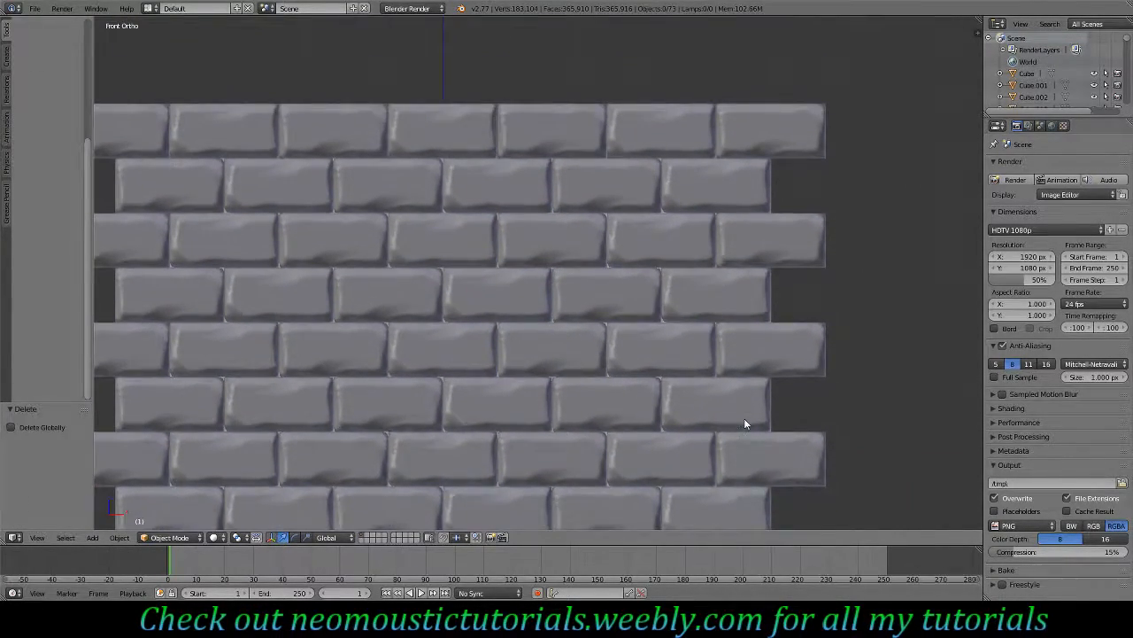
Select the top row's seven bricks, move them up 0.2 along Z, and move them back down 0.2.
scroll(325, 193, "down", 5, "ctrl")
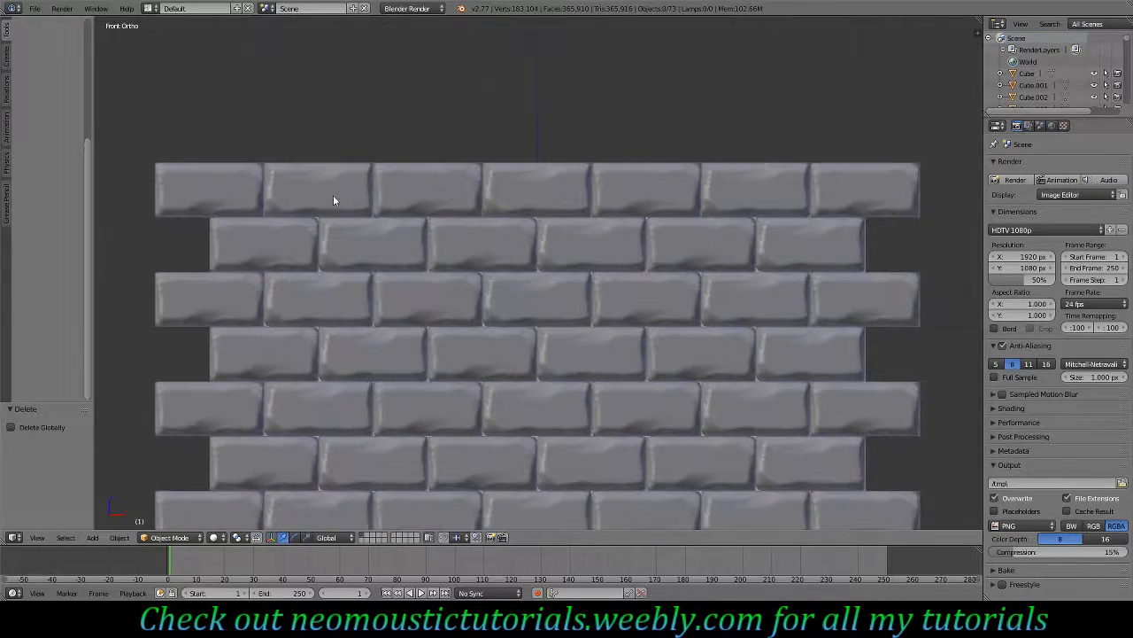
right_click(222, 186)
right_click(334, 189, "shift")
right_click(494, 194, "shift")
right_click(441, 192, "shift")
right_click(670, 196, "shift")
right_click(761, 200, "shift")
right_click(860, 212, "shift")
key("g")
key("z")
left_click(547, 95)
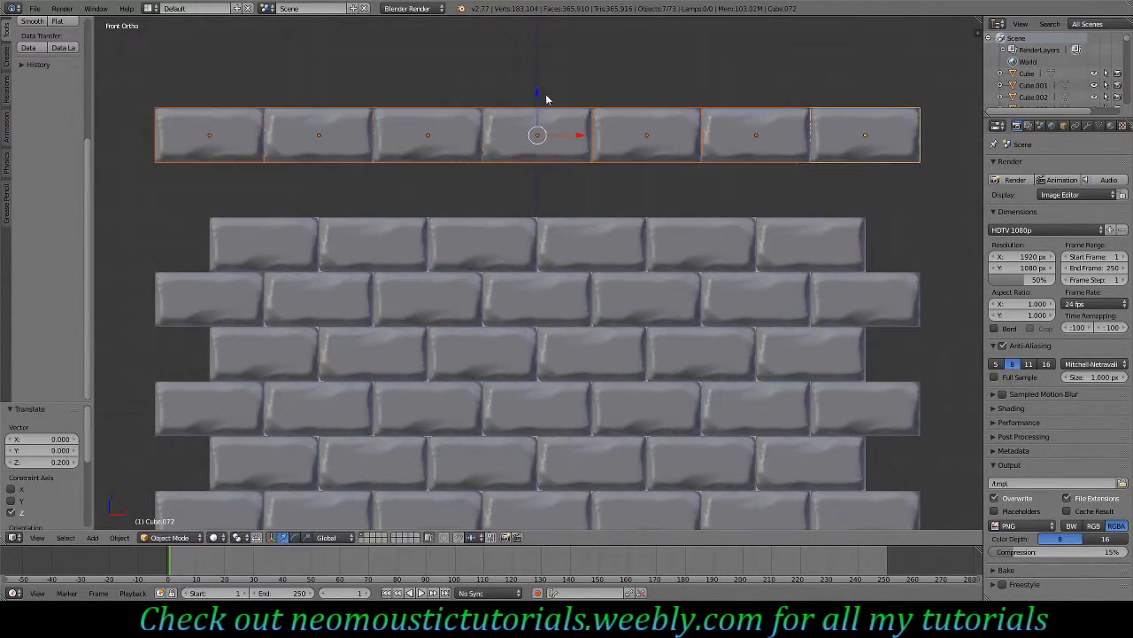
key("g")
key("z")
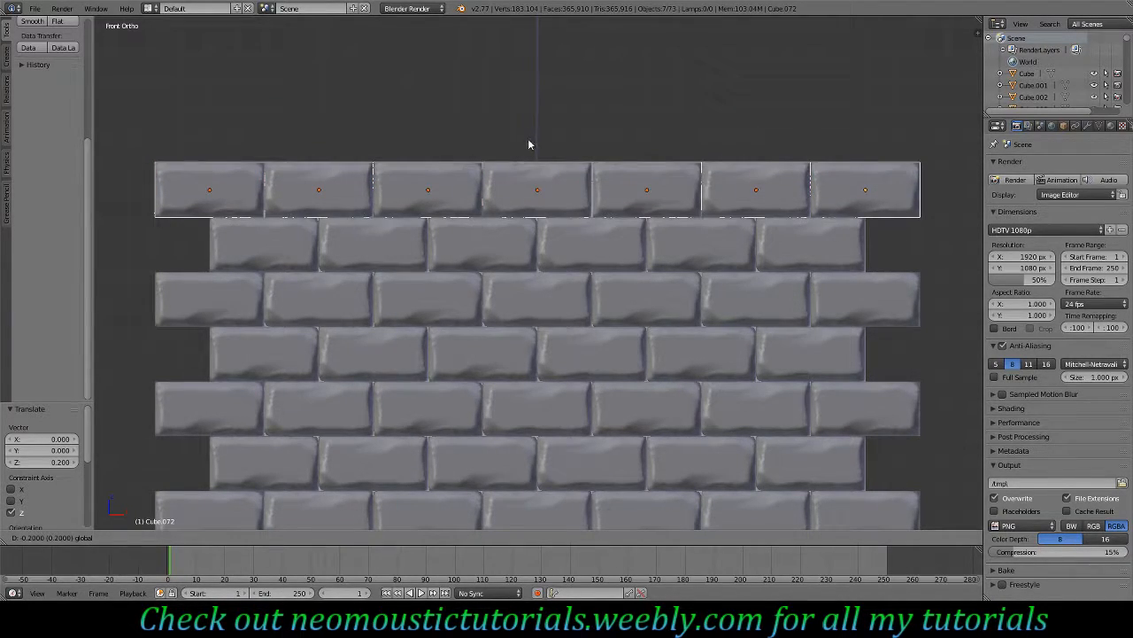
left_click(528, 139)
Examine the wall from behind, comparing the top brick row with the upper edge of the low-poly panel.
middle_click_drag(640, 218, 629, 263)
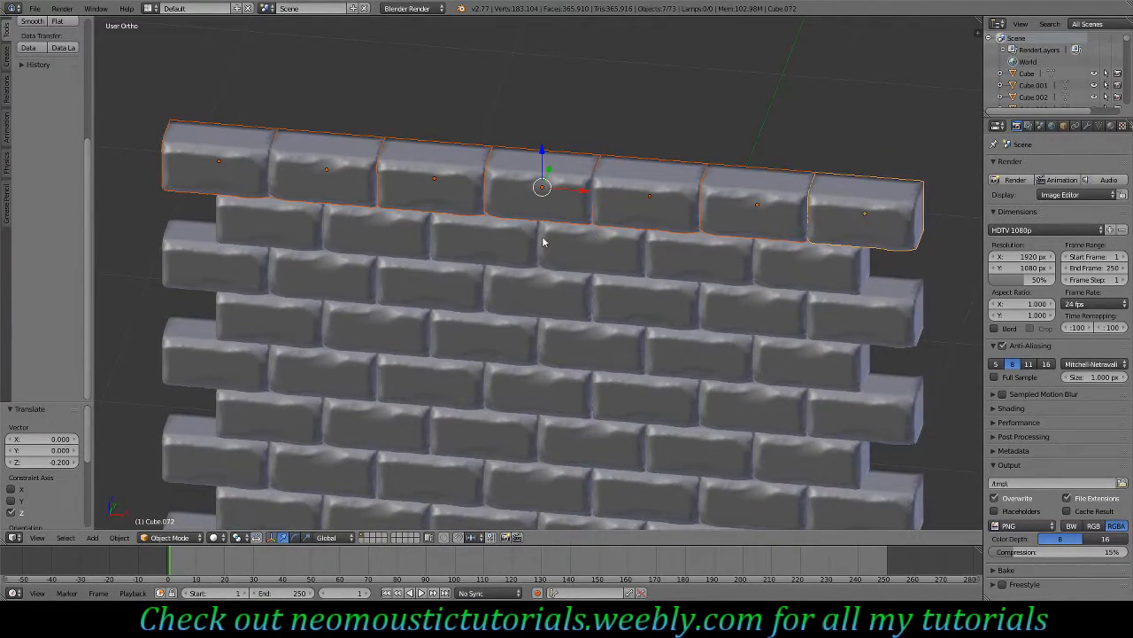
middle_click_drag(513, 254, 718, 334)
mouse_move(562, 331)
middle_mouse_down()
mouse_move(611, 333)
mouse_move(577, 330)
middle_mouse_up()
right_click(551, 346)
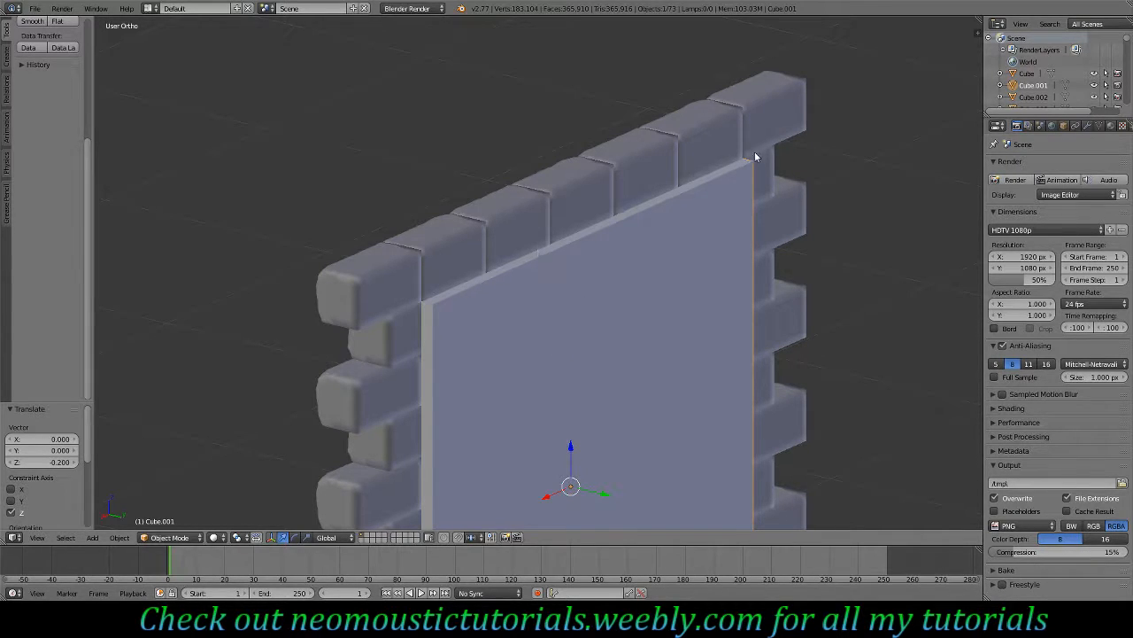
middle_click_drag(458, 427, 766, 331)
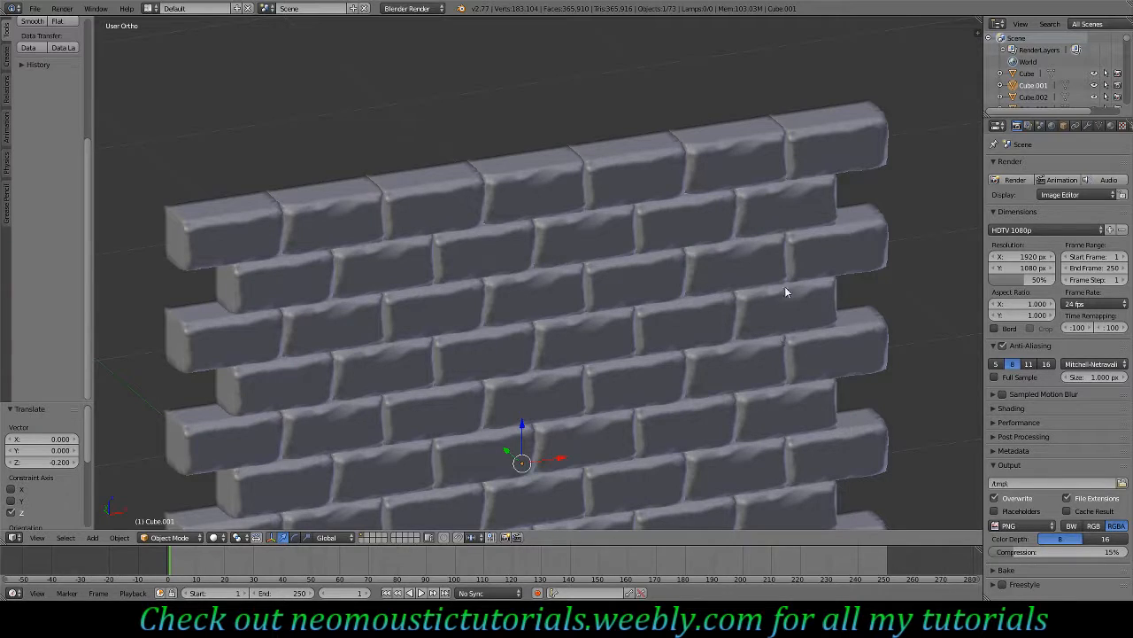
key("KP_1")
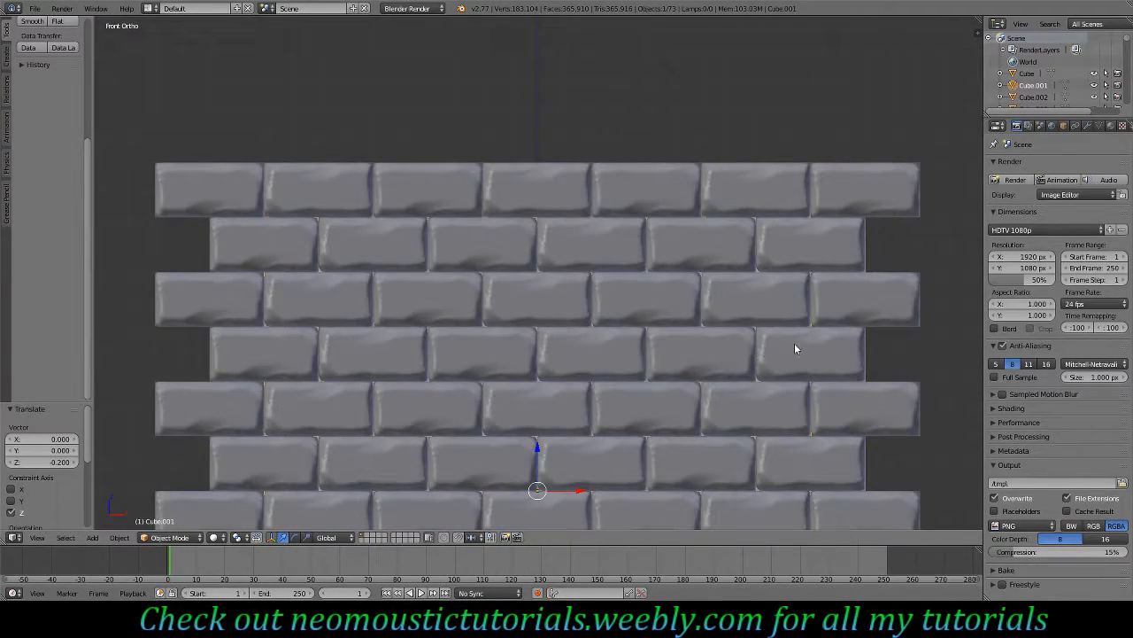
right_click(794, 348)
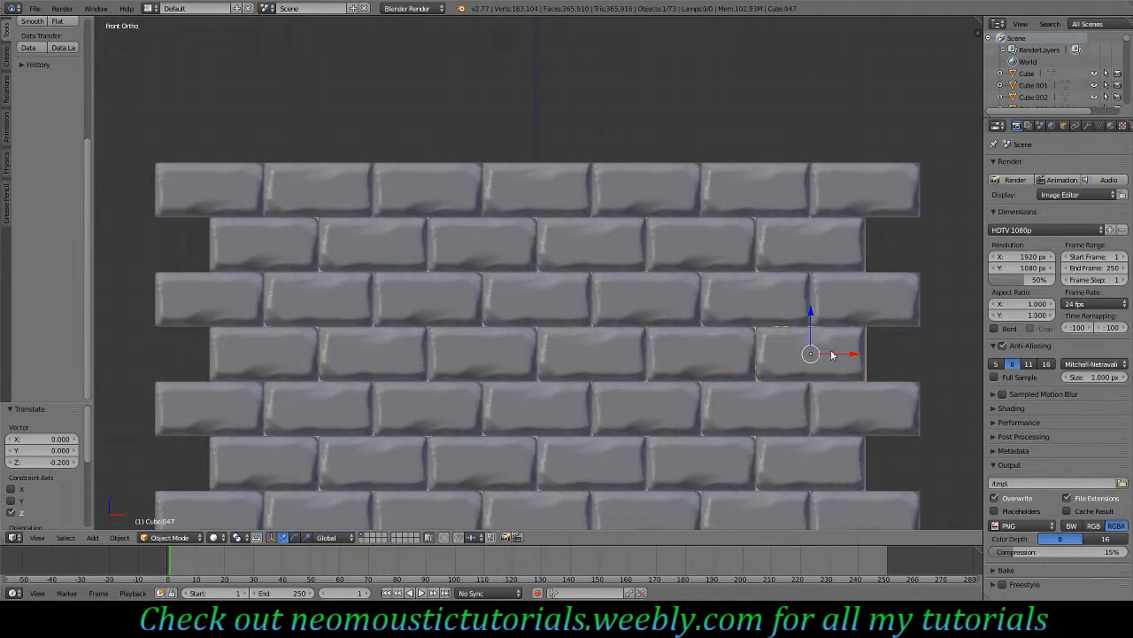
key("shift+d")
key("x")
left_click_drag(867, 364, 847, 361, "ctrl")
right_click(285, 360)
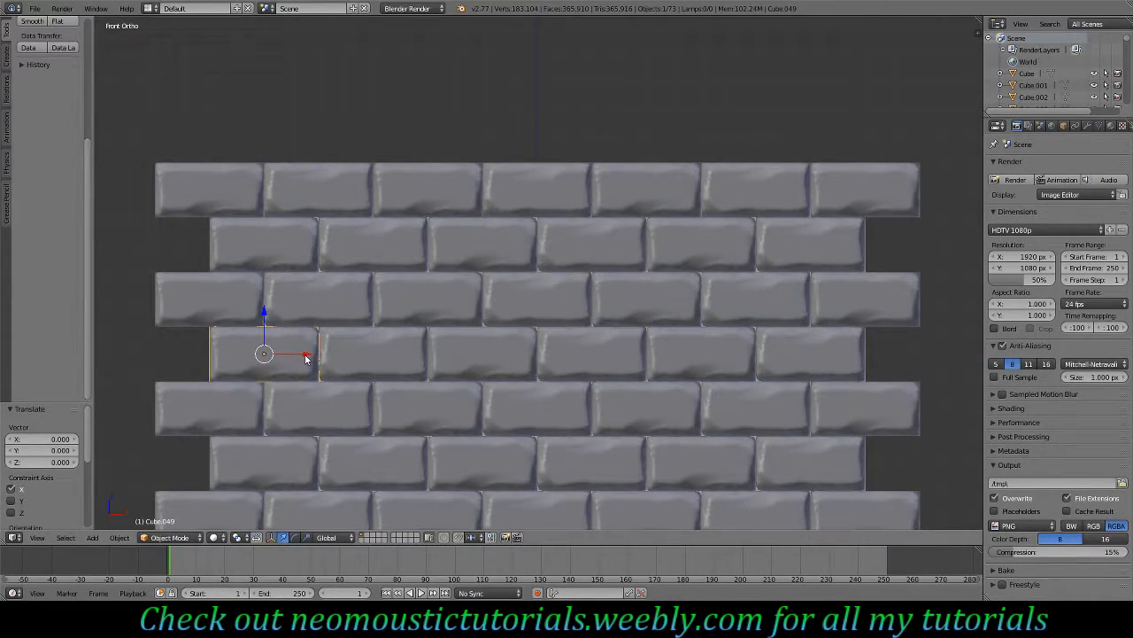
key("shift+d")
key("x")
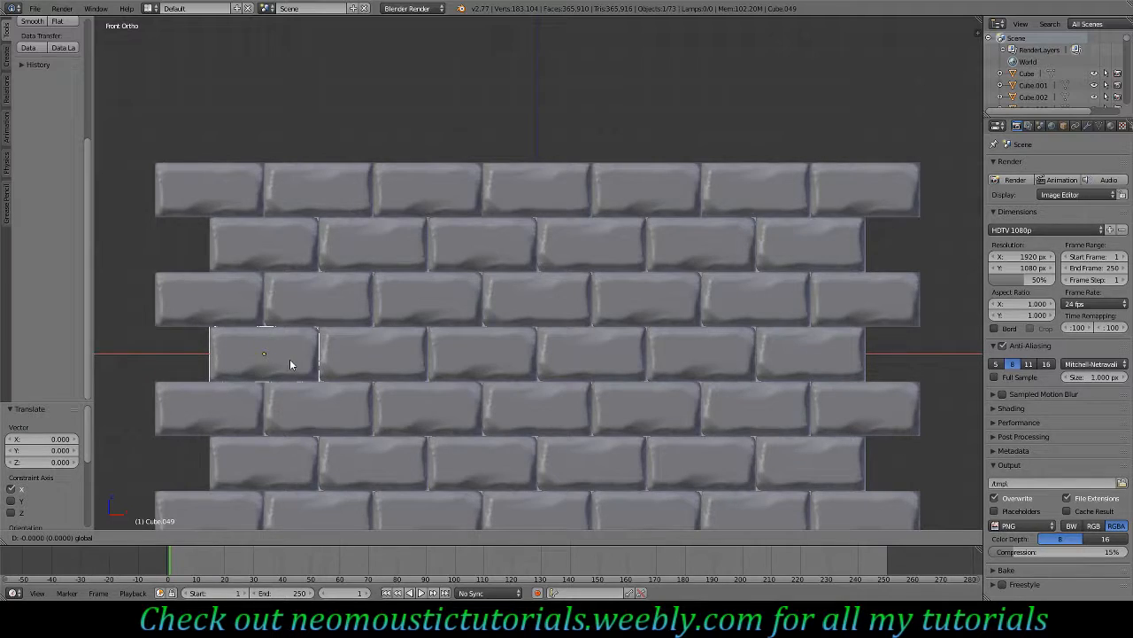
left_click(289, 360)
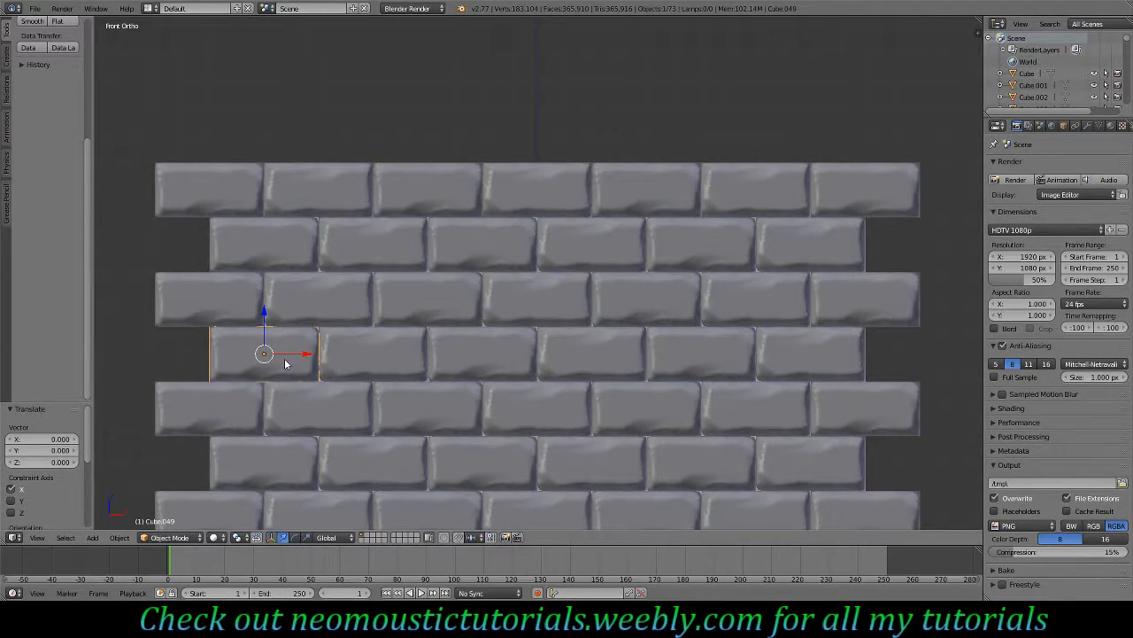
Rotate the leftmost brick of the fourth row from the top 180° around the Y axis.
key("r")
type("y")
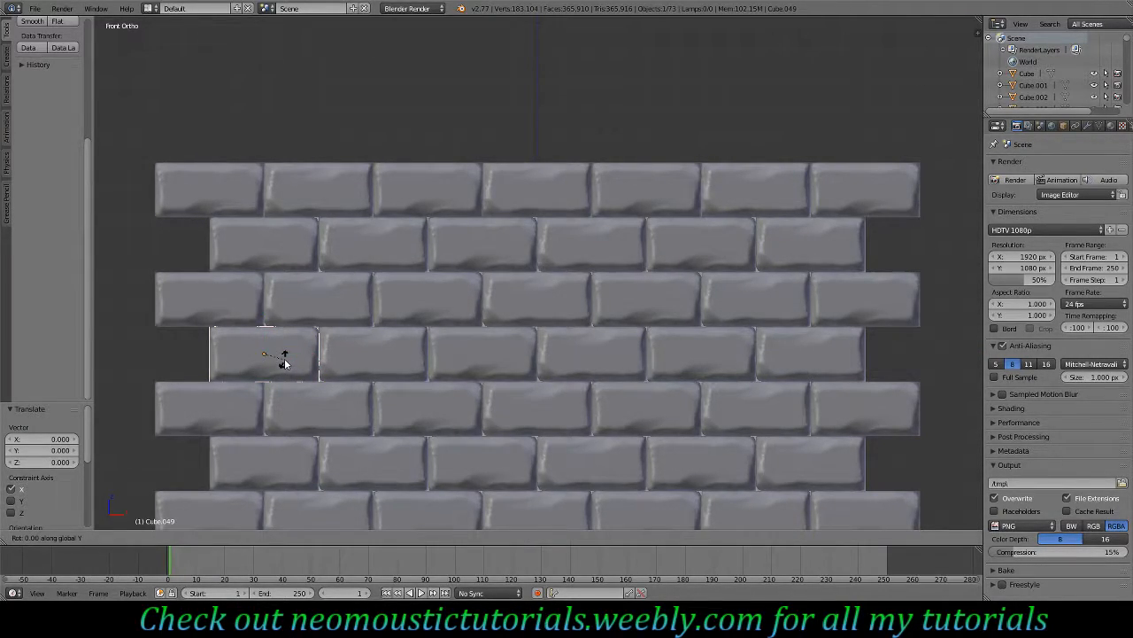
type("180")
key("Return")
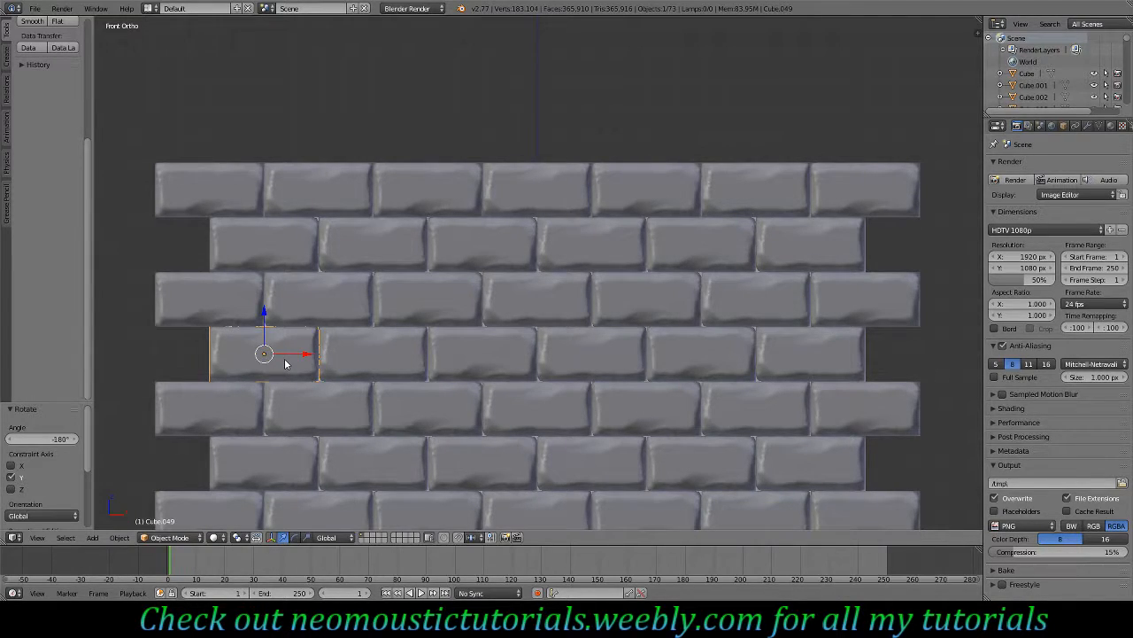
Select the leftmost brick in each of the five shorter six-brick rows and delete them.
scroll(322, 333, "down", 2, "ctrl")
scroll(321, 334, "up", 1, "ctrl")
scroll(322, 333, "down", 8, "shift")
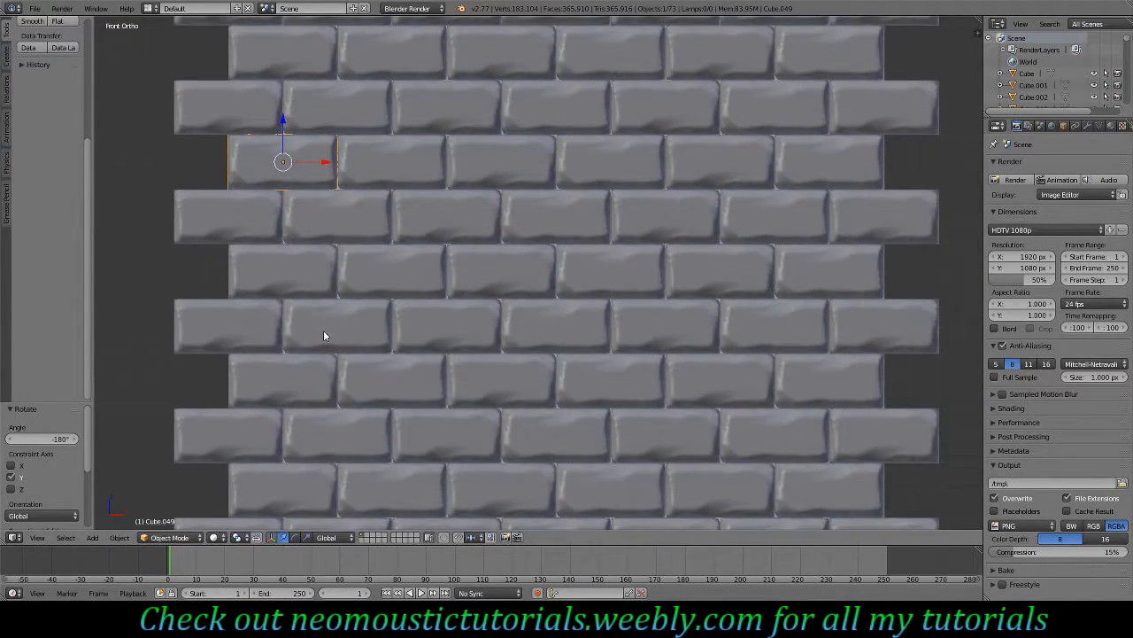
scroll(293, 384, "down", 3, "shift")
right_click(292, 314)
right_click(291, 408, "shift")
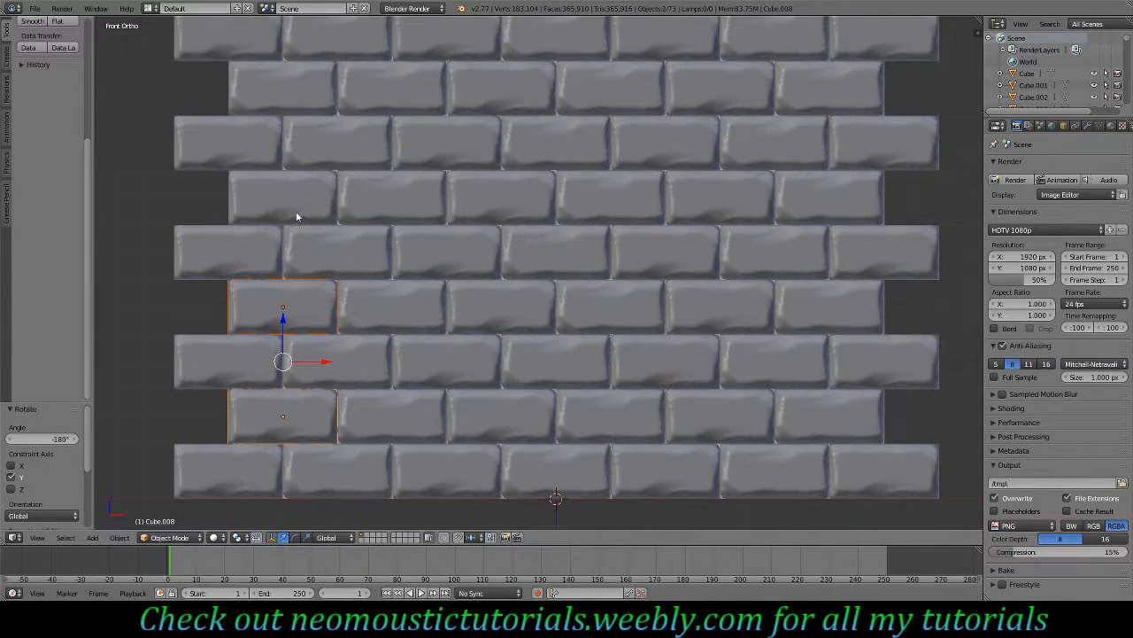
right_click(296, 210, "shift")
scroll(296, 211, "up", 5, "shift")
right_click(295, 209, "shift")
right_click(294, 106, "shift")
key("x")
left_click(367, 212)
Duplicate the rightmost bricks of the upper four shorter rows and move the copies -2 along X into the gaps.
right_click(787, 87)
right_click(827, 190, "shift")
right_click(840, 303, "shift")
right_click(837, 434, "shift")
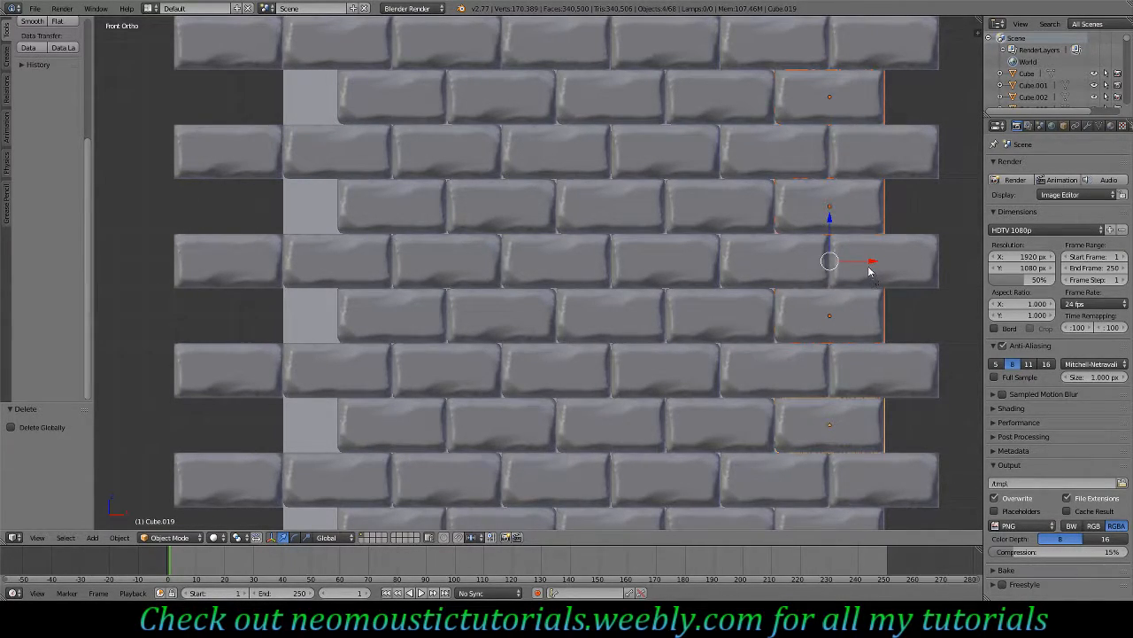
key("shift+d")
key("x")
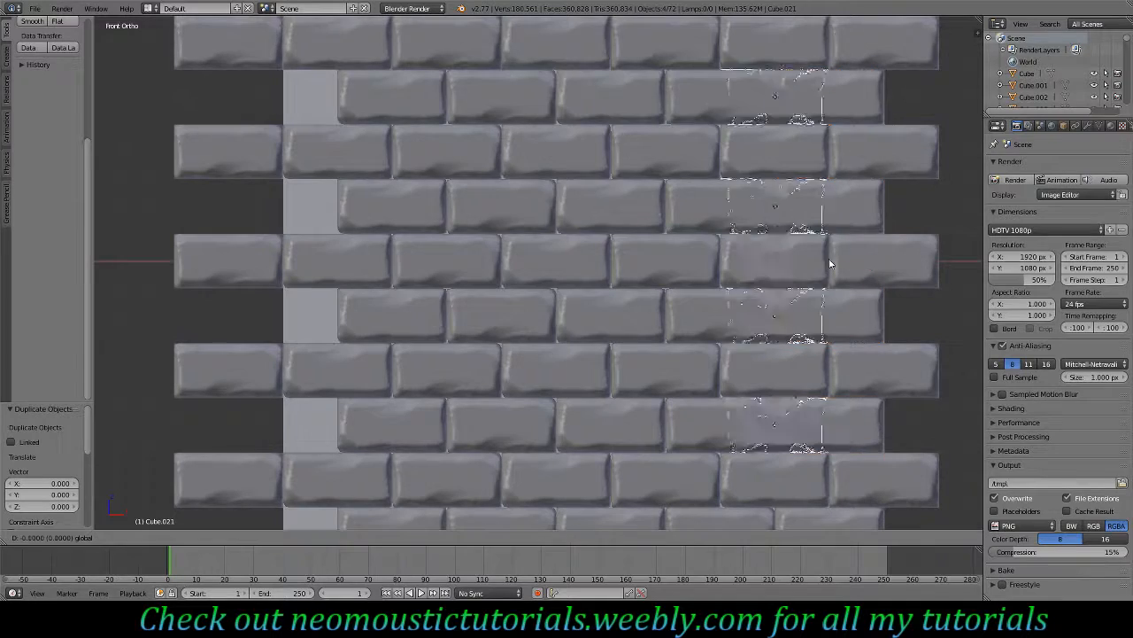
left_click(333, 258)
scroll(468, 255, "down", 4, "shift")
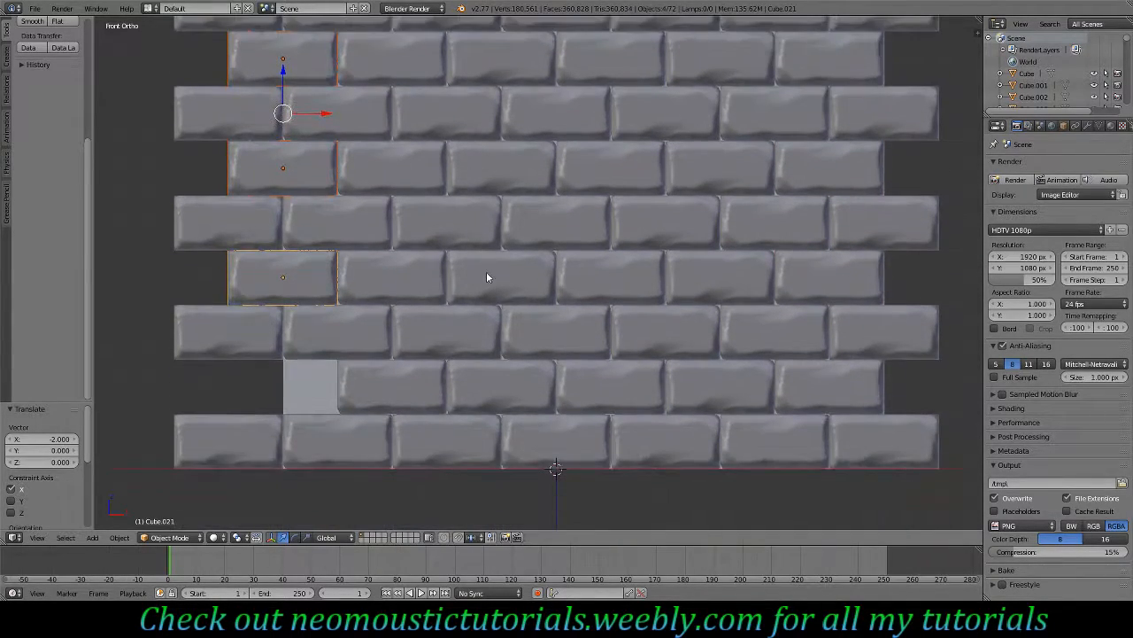
Duplicate the rightmost brick of the lowest shorter row and move the copy -2 along X to fill its gap.
right_click(834, 379)
key("shift+d")
right_click(889, 377)
left_click_drag(869, 383, 315, 390, "ctrl")
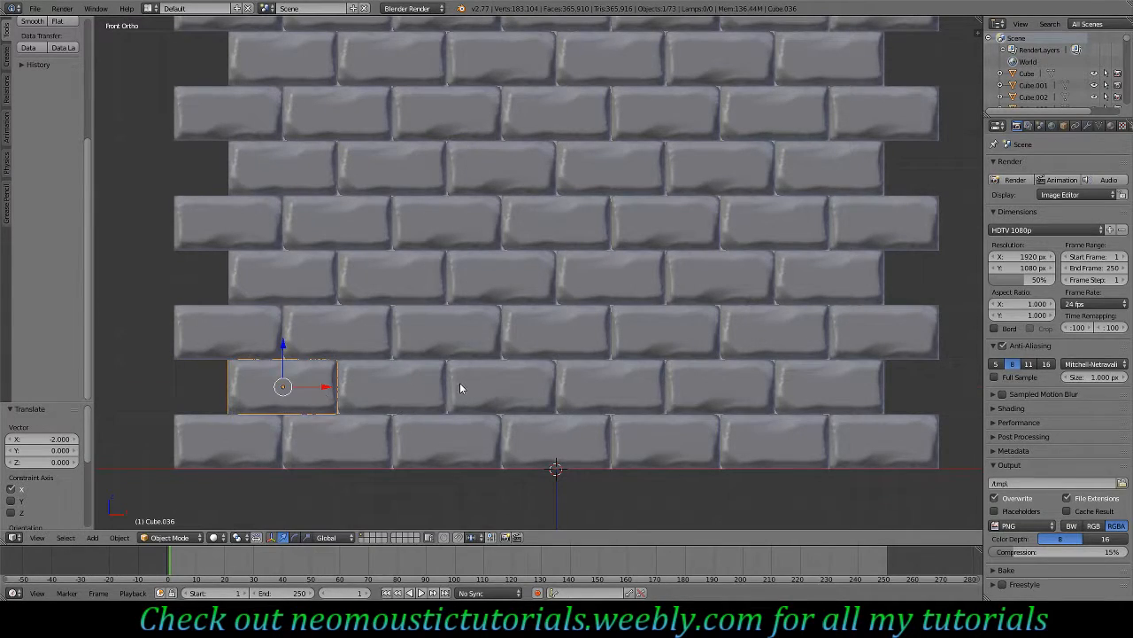
Duplicate the six bricks of the second row from the bottom and move the copies -0.4 along Z as a new bottom row.
scroll(460, 387, "up", 3, "shift")
scroll(458, 389, "up", 3, "shift")
scroll(404, 271, "down", 8, "shift")
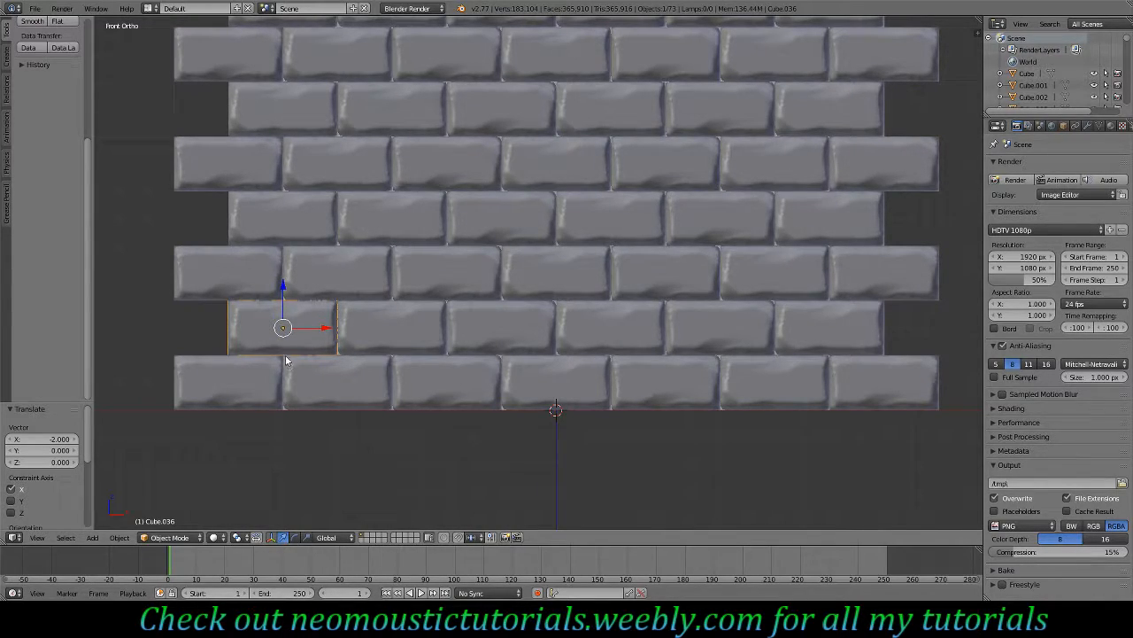
right_click(383, 335, "shift")
right_click(513, 331, "shift")
right_click(651, 325, "shift")
right_click(742, 319, "shift")
right_click(833, 322, "shift")
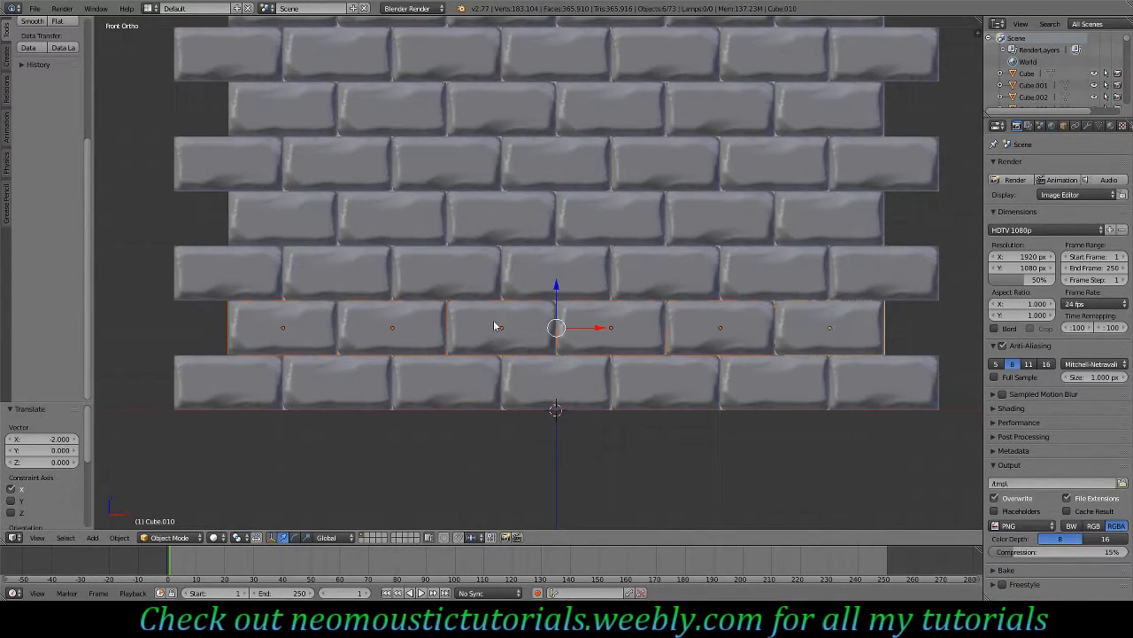
key("shift+d")
right_click(581, 337)
type("gz-0.4000 (0.4000) global")
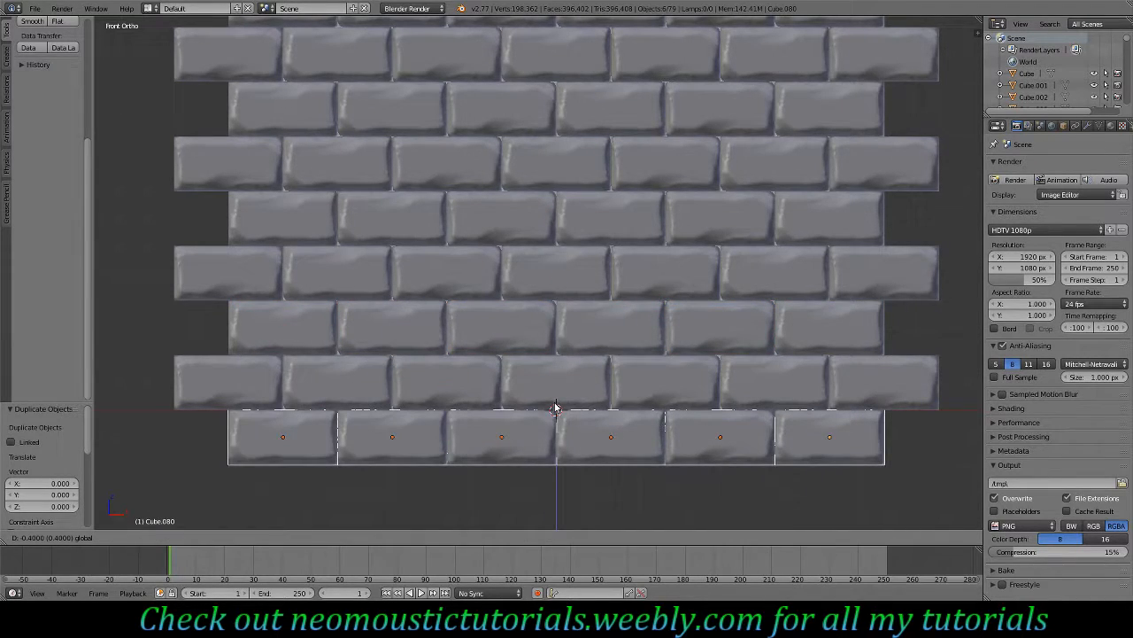
key("Return")
Move the low-poly wall panel 3 units along Y away from the bricks and hide it.
middle_click_drag(568, 256, 521, 292)
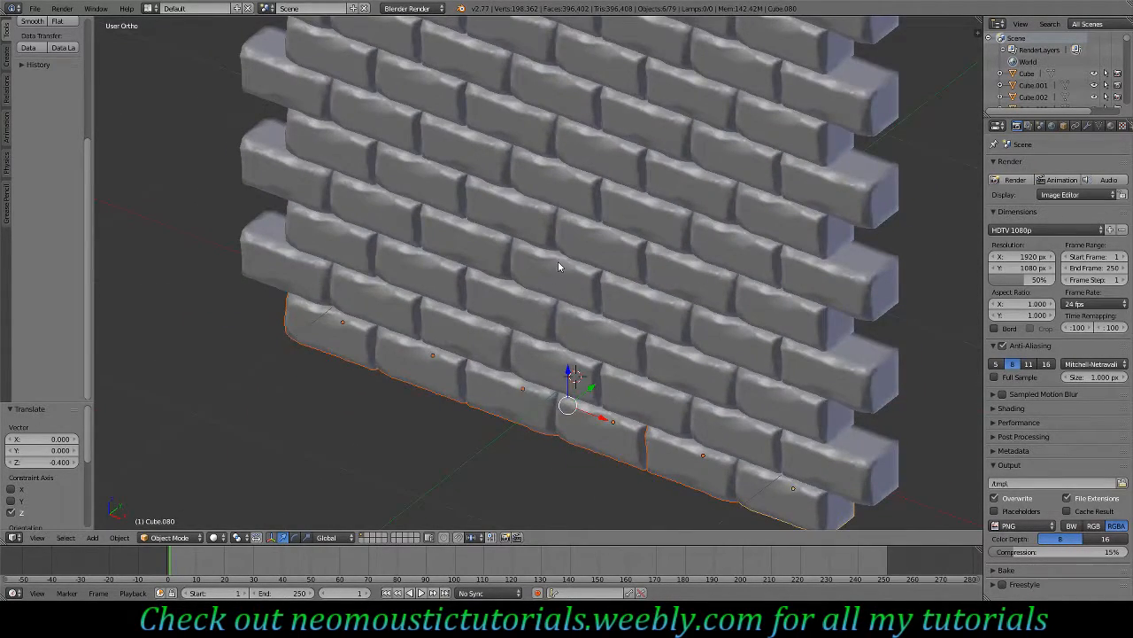
scroll(558, 265, "down", 4)
middle_click_drag(739, 256, 587, 246)
right_click(561, 232)
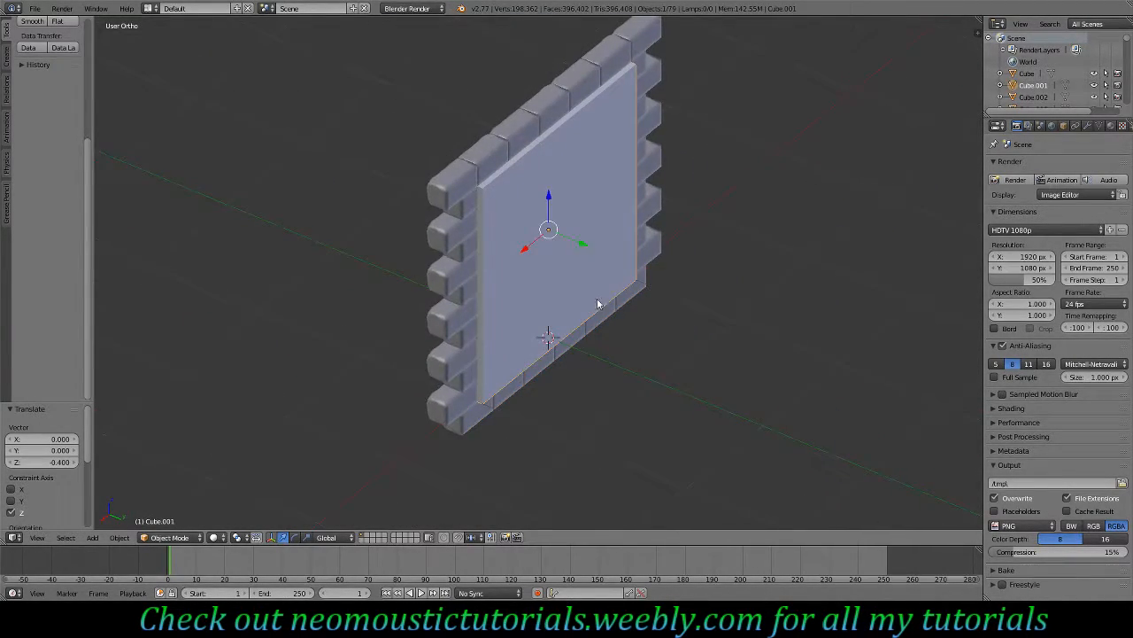
key("g")
key("y")
key("Return")
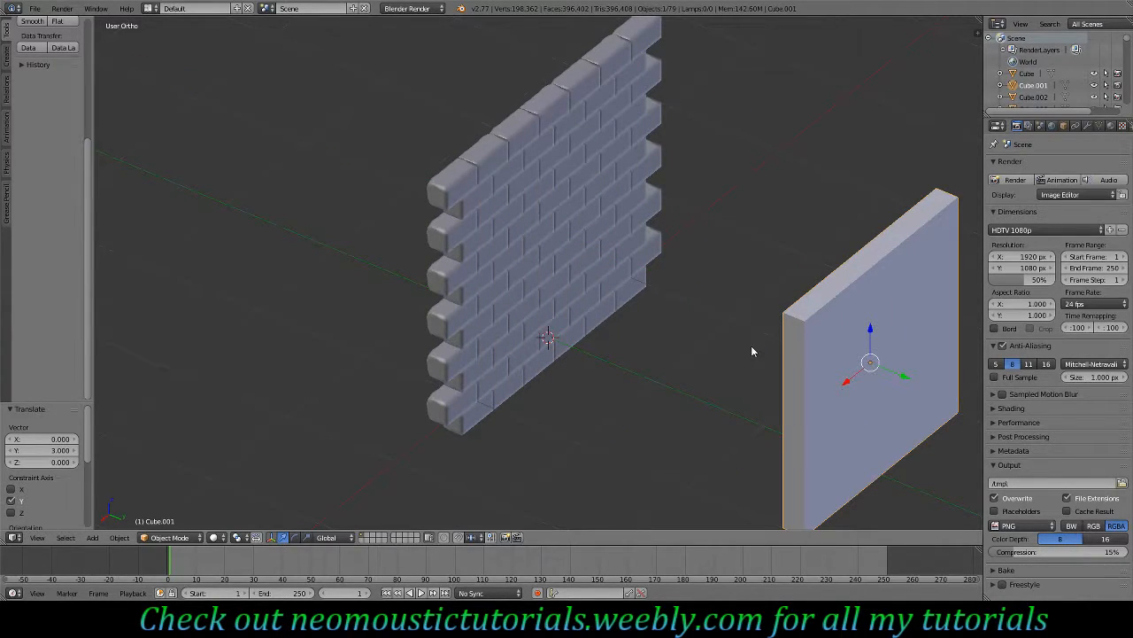
key("h")
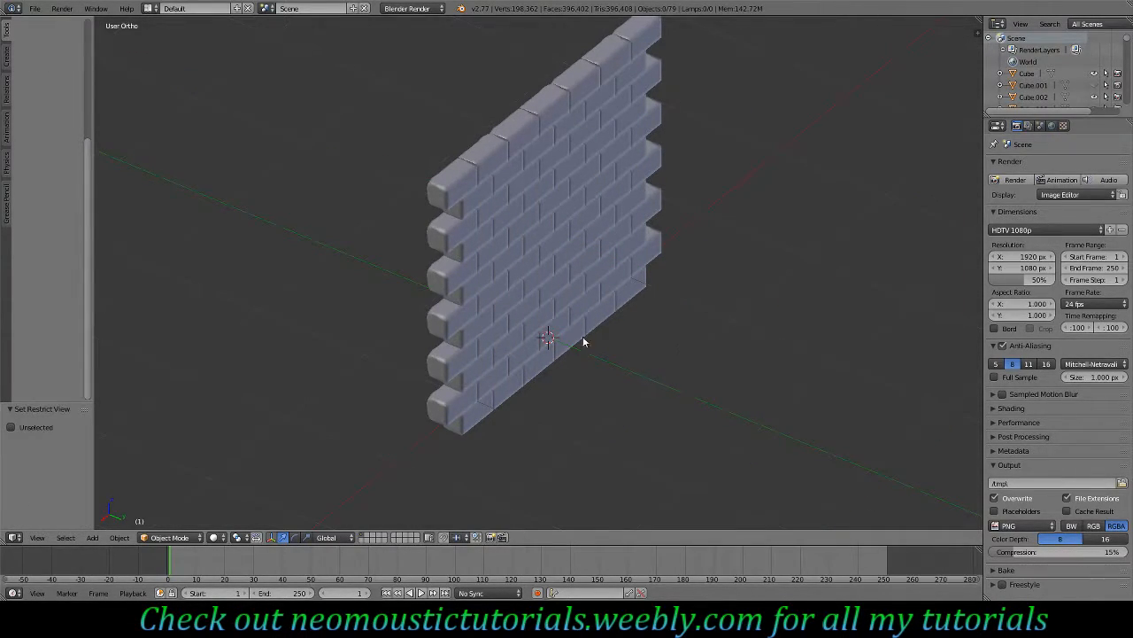
Inspect the back of the brick wall, and restore the hidden panel to its original position.
middle_click_drag(599, 339, 564, 347)
middle_click_drag(603, 174, 643, 230)
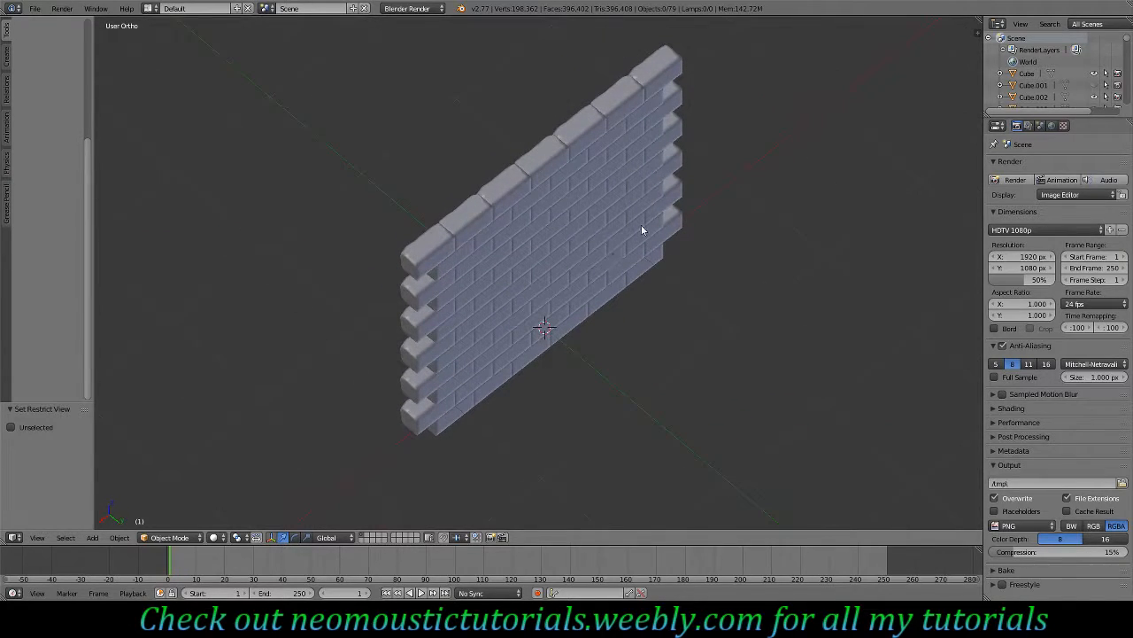
key("alt+h")
key("alt+g")
Select the low-poly wall panel behind the bricks and start a Wavefront (.obj) export.
middle_click_drag(579, 322, 576, 282)
right_click(524, 260)
right_click(534, 284)
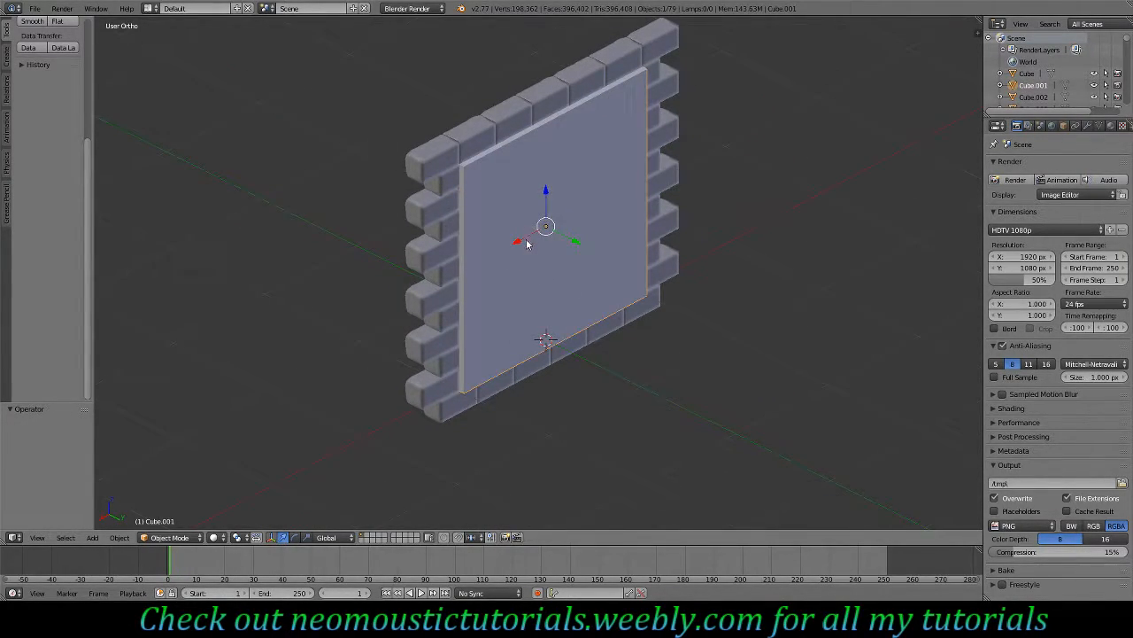
scroll(212, 202, "up", 5)
scroll(460, 224, "down", 6)
scroll(49, 133, "up", 5)
left_click(35, 8)
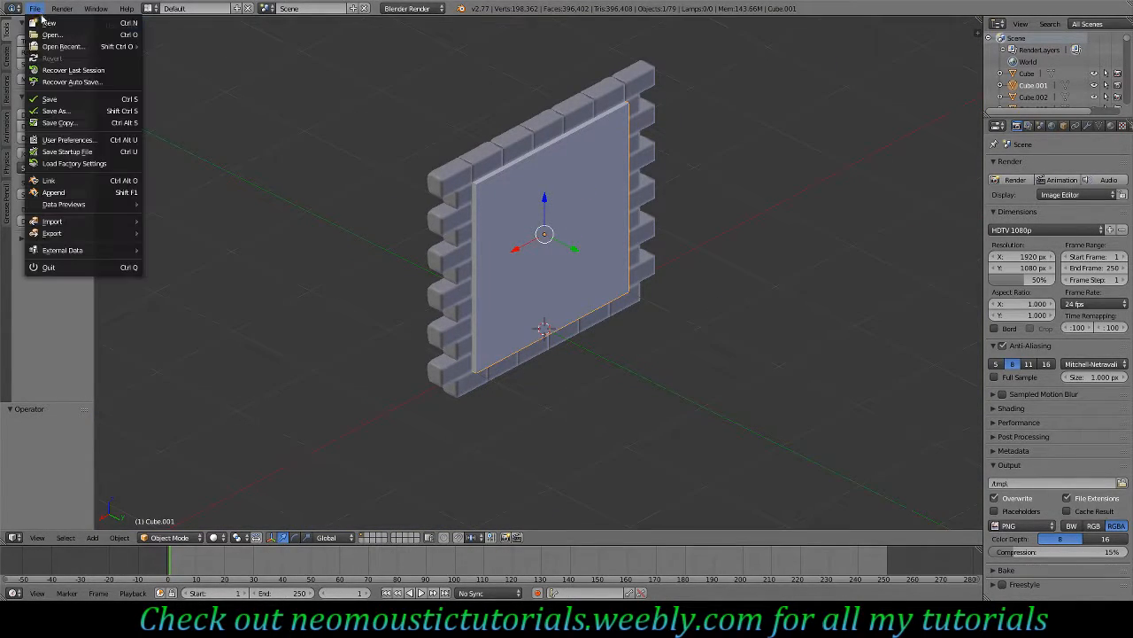
mouse_move(71, 233)
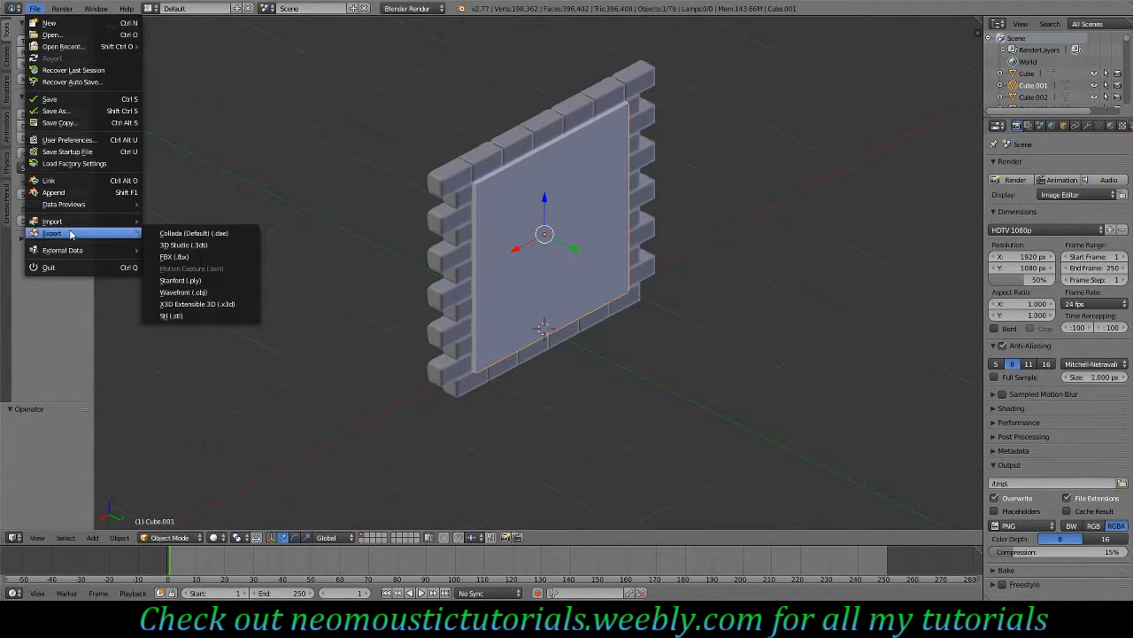
left_click(195, 293)
Enable Selection Only, disable Write Normals and Write Materials, and export the panel over WallLP.obj on the Desktop.
scroll(24, 479, "down", 2)
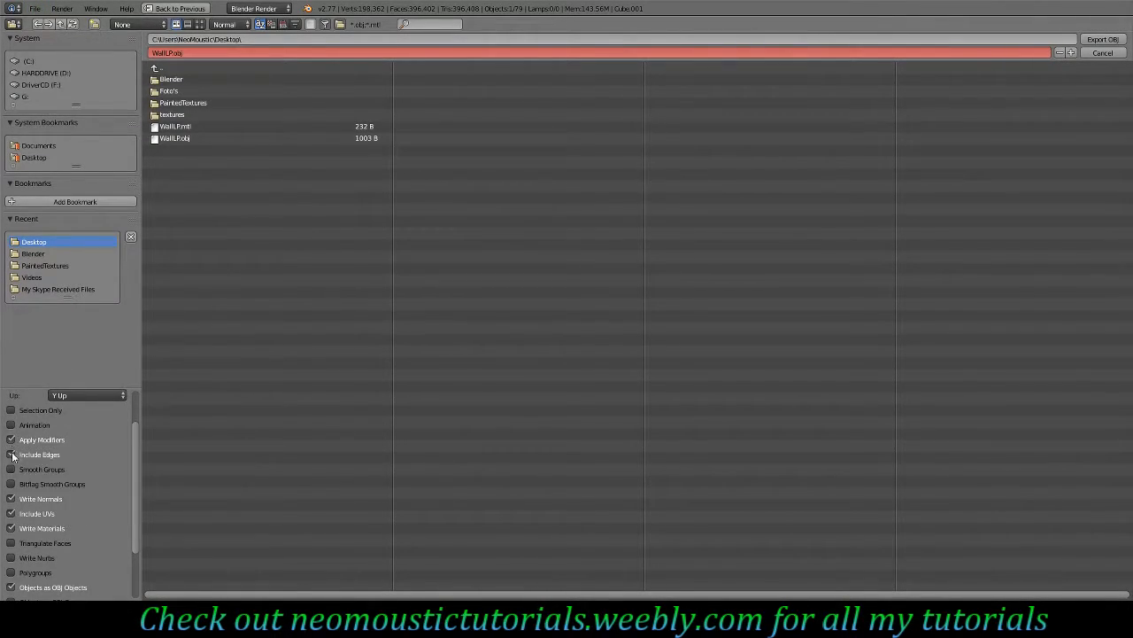
left_click(11, 454)
left_click(11, 439)
left_click(13, 439)
left_click(12, 454)
left_click(12, 410)
scroll(44, 476, "down", 2)
left_click(10, 452)
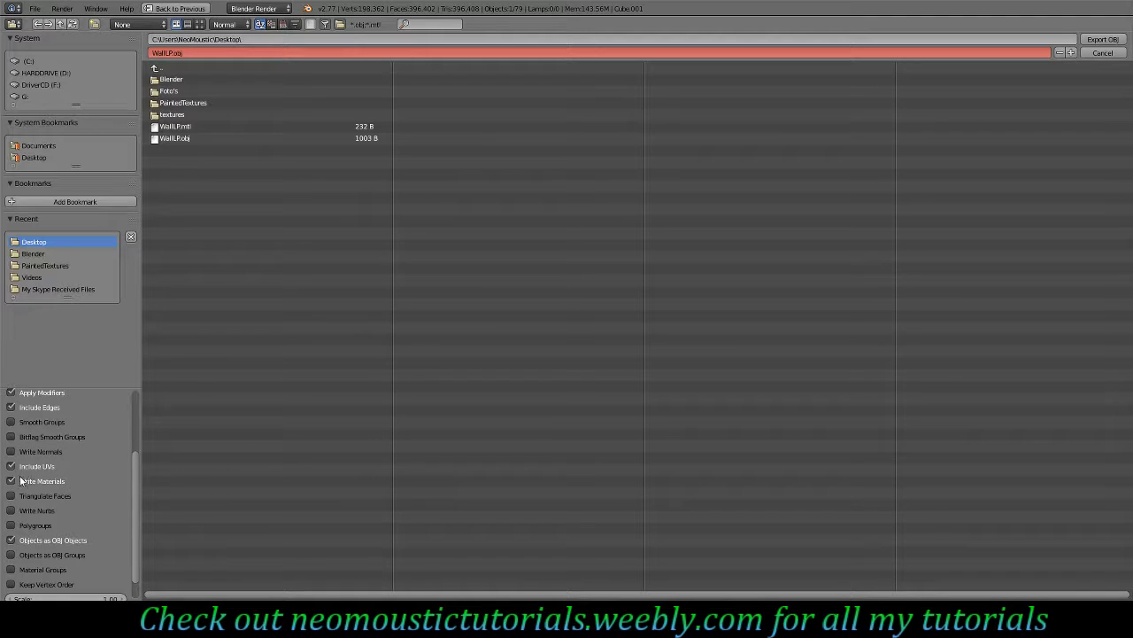
left_click(11, 481)
scroll(49, 463, "up", 5)
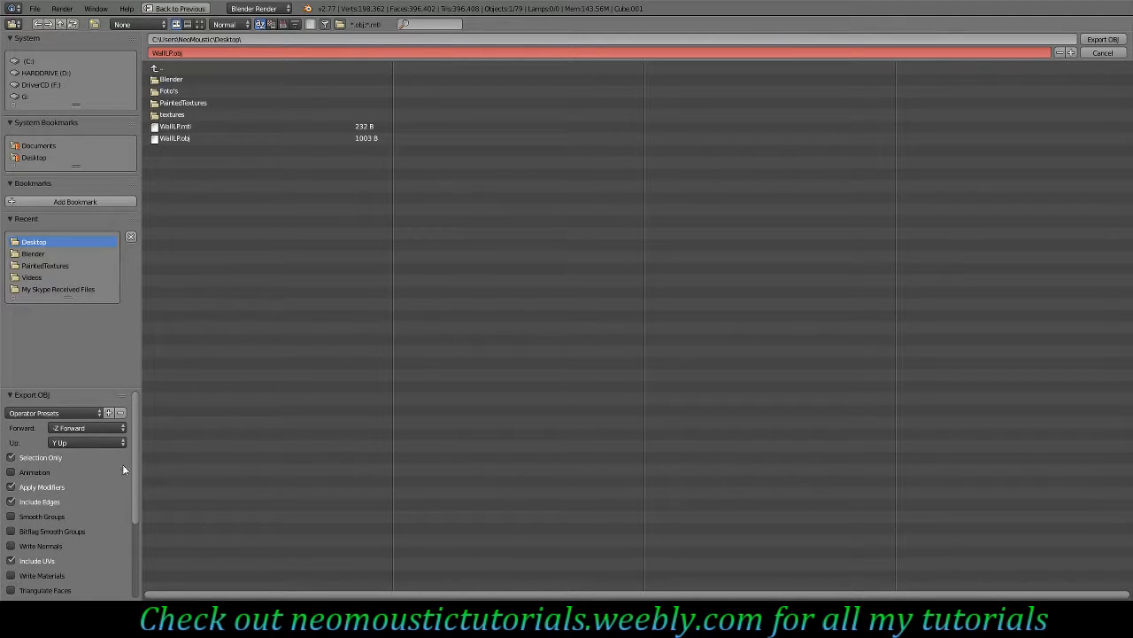
left_click(1104, 40)
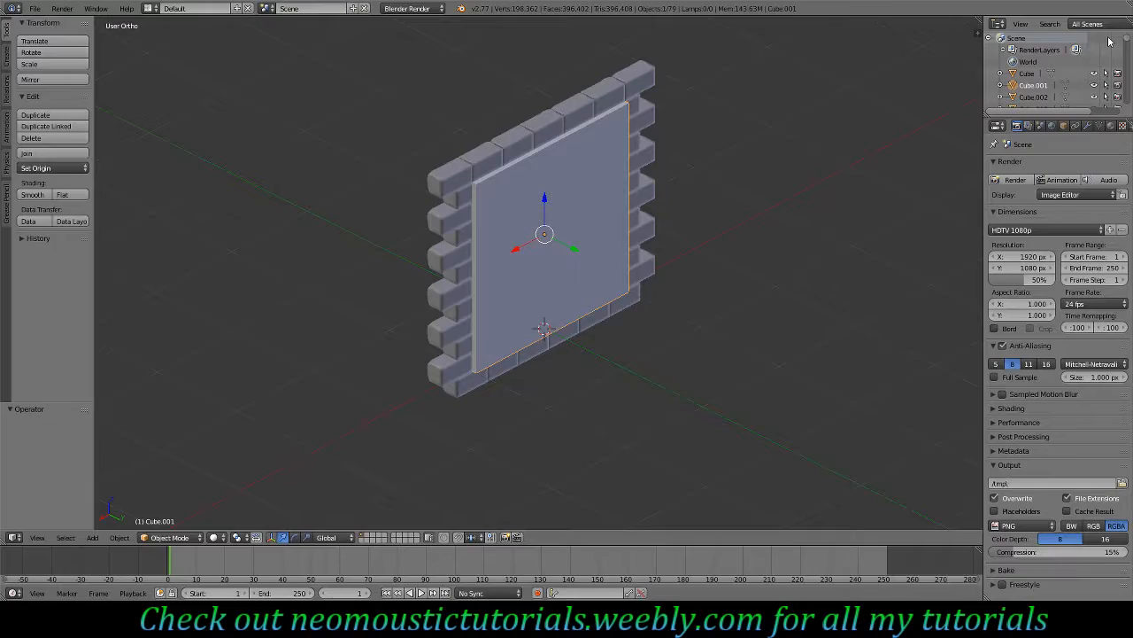
Move the low-poly panel 3 units along Y, clear of the brick wall.
left_click_drag(569, 250, 823, 354)
middle_click_drag(519, 304, 561, 328)
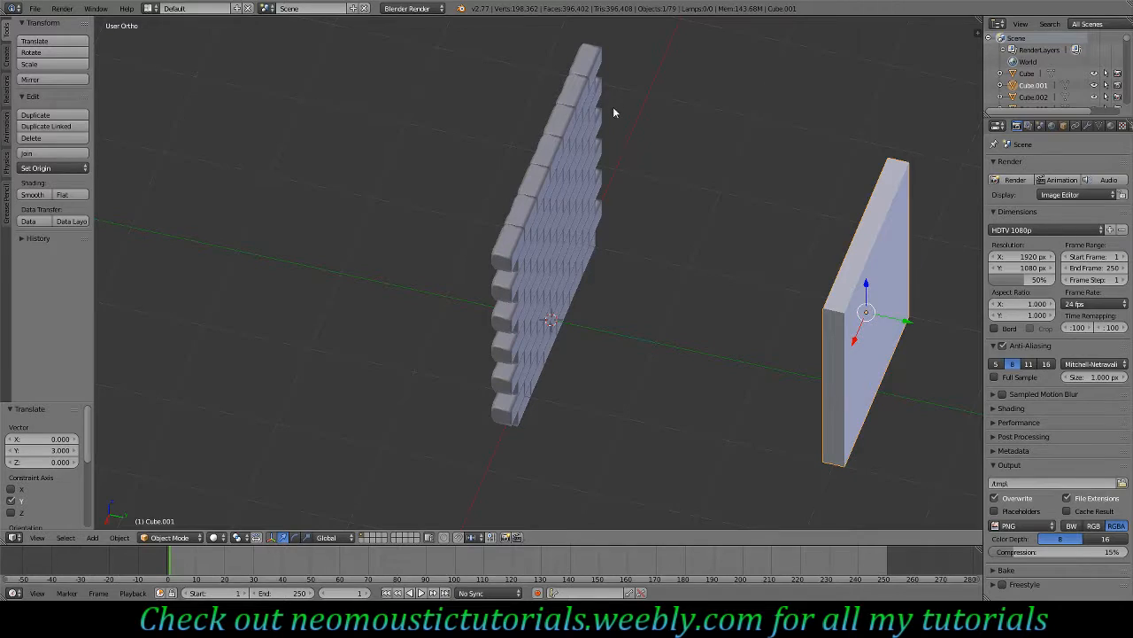
Select all the high-poly bricks without the panel and export them to the Desktop as WallHP.obj.
key("z")
right_click(583, 95)
key("b")
left_click_drag(634, 44, 435, 529)
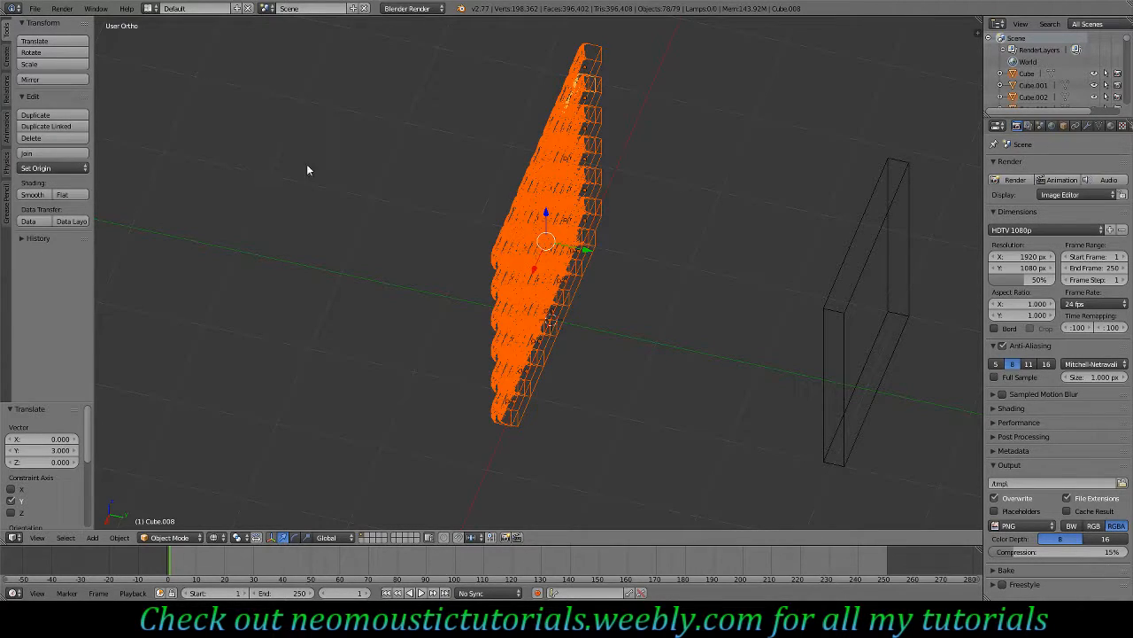
left_click(35, 8)
mouse_move(57, 233)
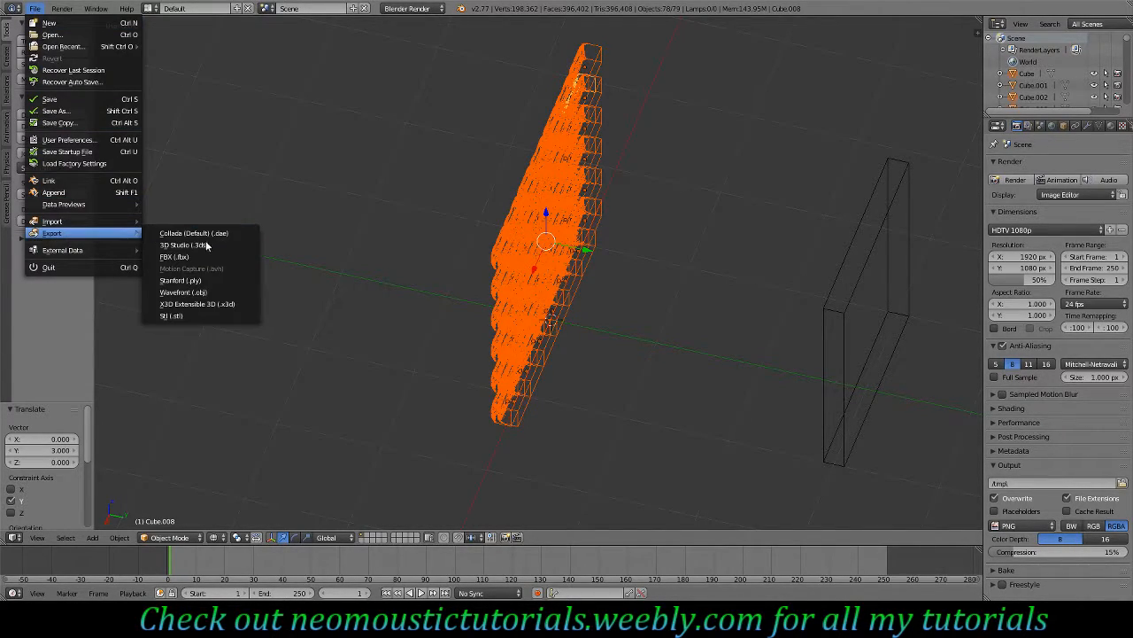
left_click(204, 292)
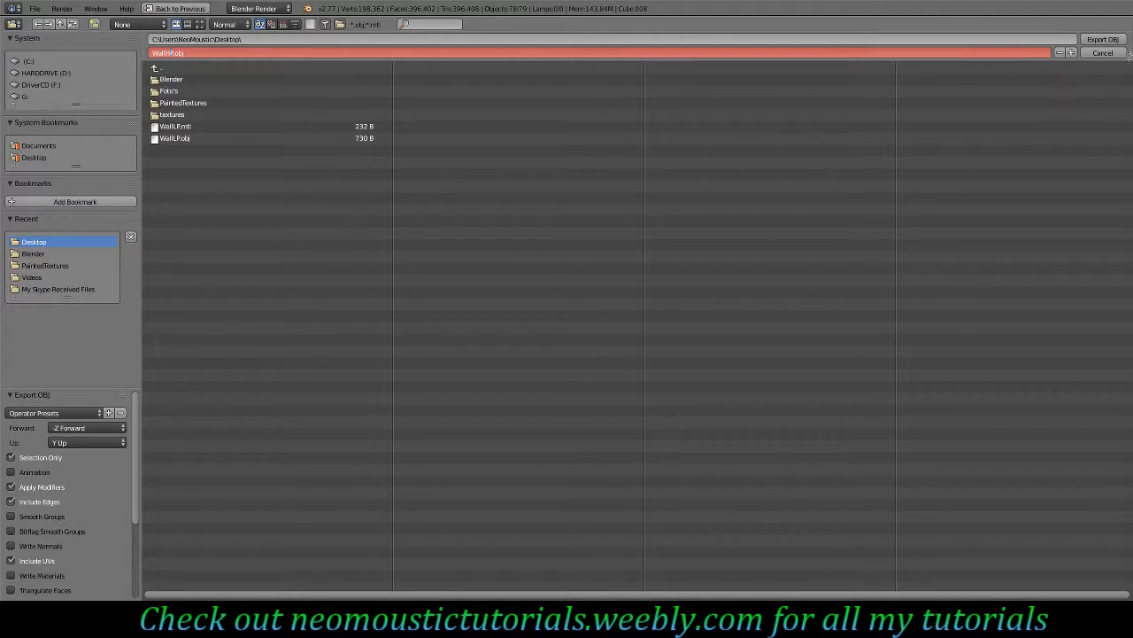
left_click(1102, 39)
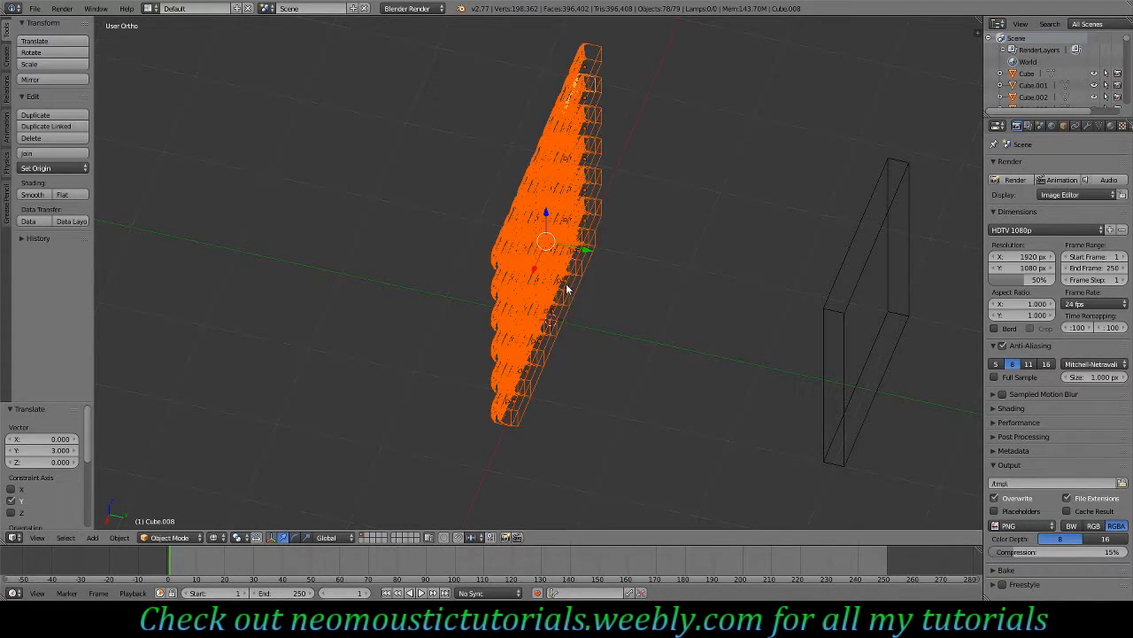
mouse_move(566, 288)
middle_mouse_down()
mouse_move(564, 218)
mouse_move(577, 264)
mouse_move(513, 271)
middle_mouse_up()
key("z")
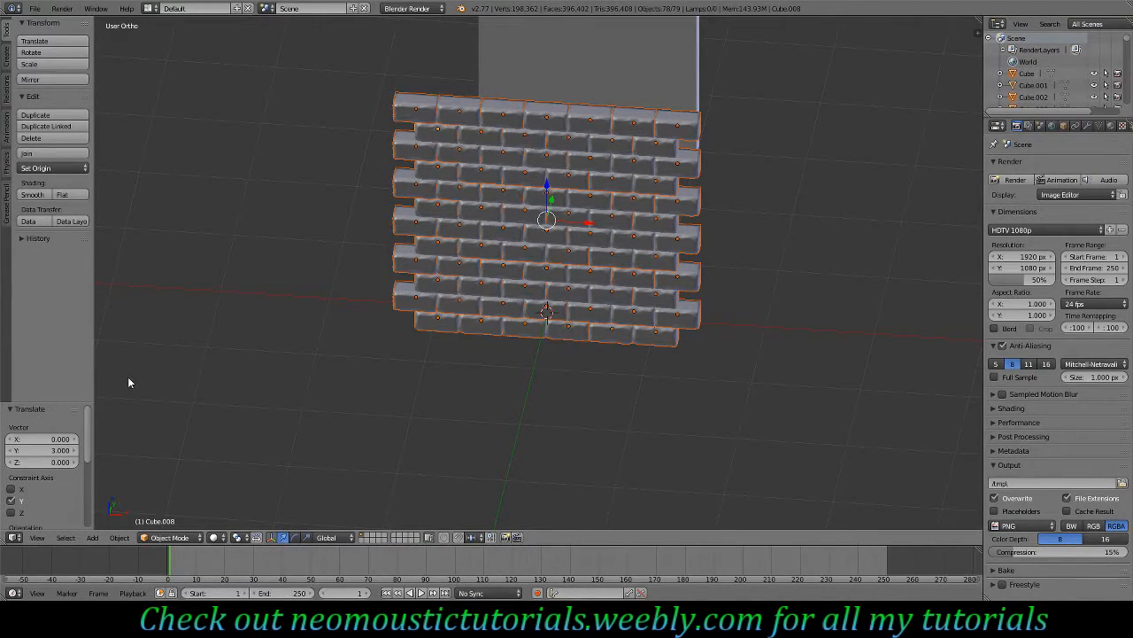
Switch to xNormal with the other windows cleared from the desktop, and delete the leftover WallLP.mtl file.
key("alt+Tab")
left_click(1067, 9)
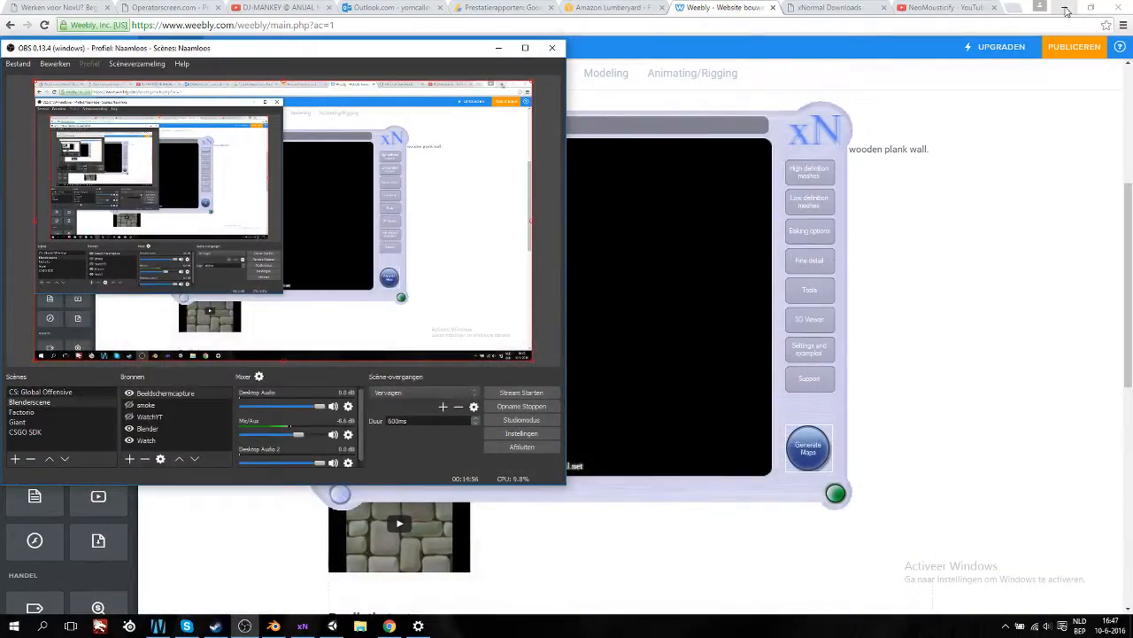
left_click(1067, 9)
left_click_drag(689, 116, 973, 51)
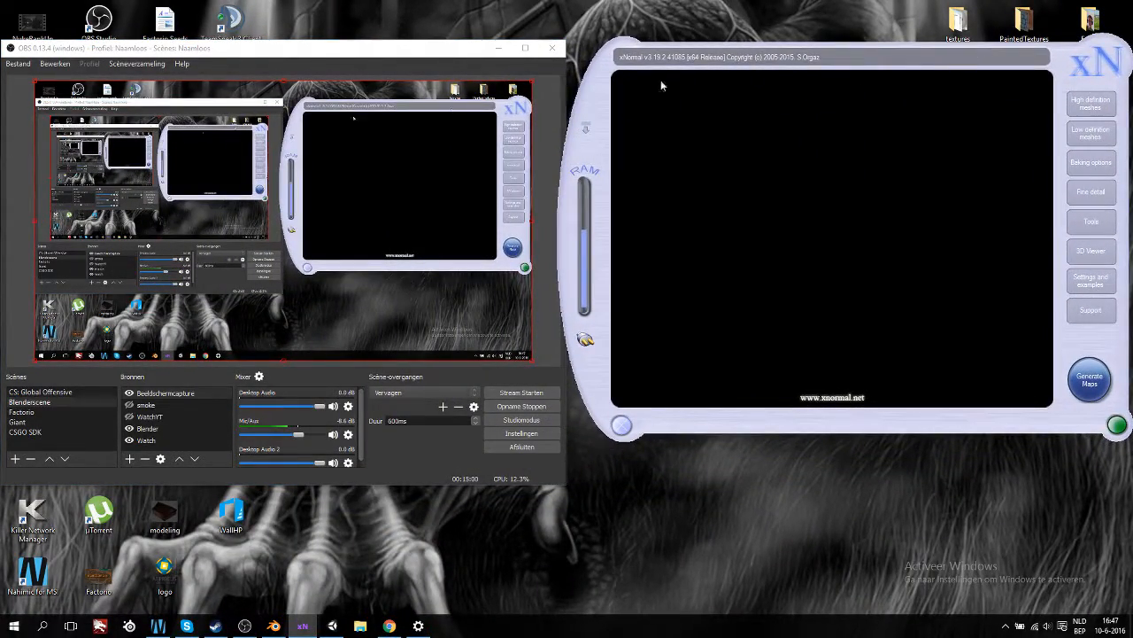
left_click(499, 48)
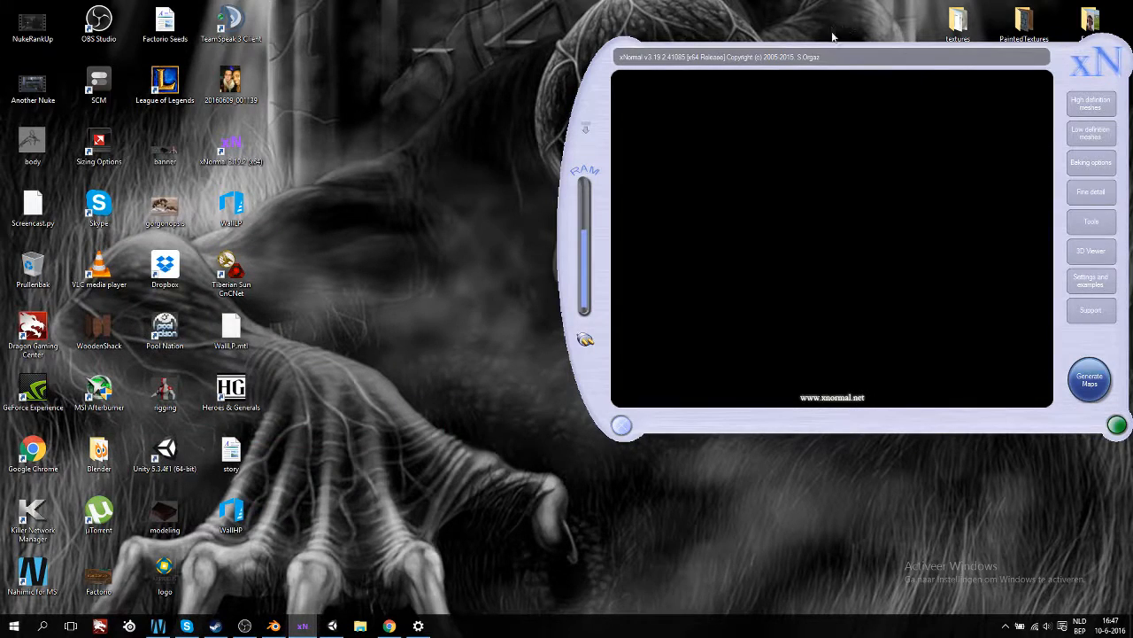
right_click(245, 330)
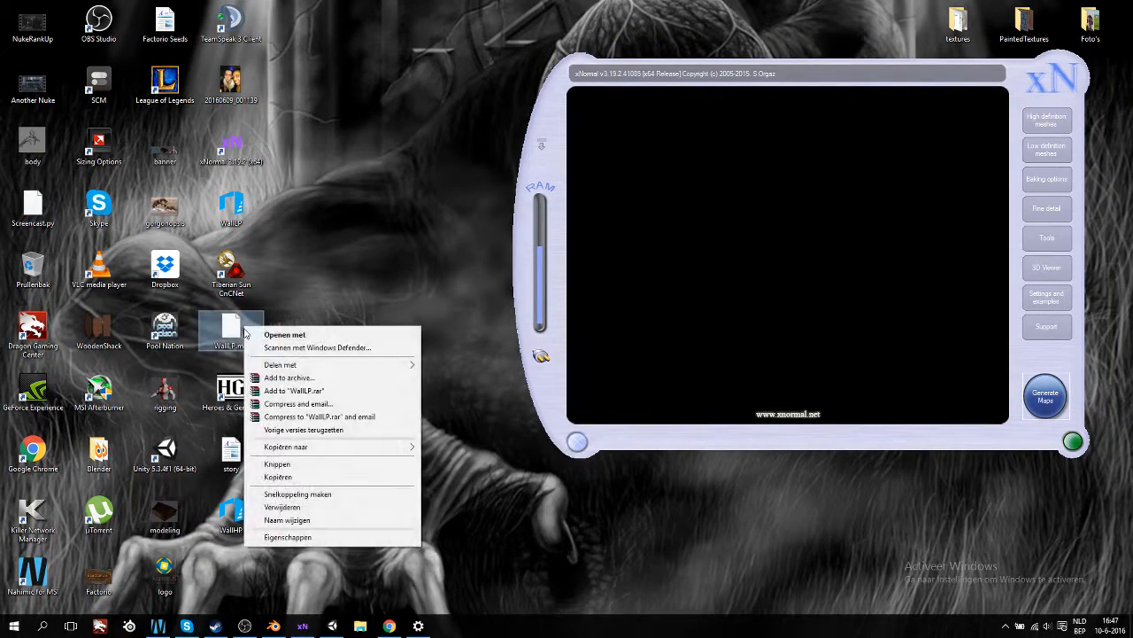
left_click(299, 507)
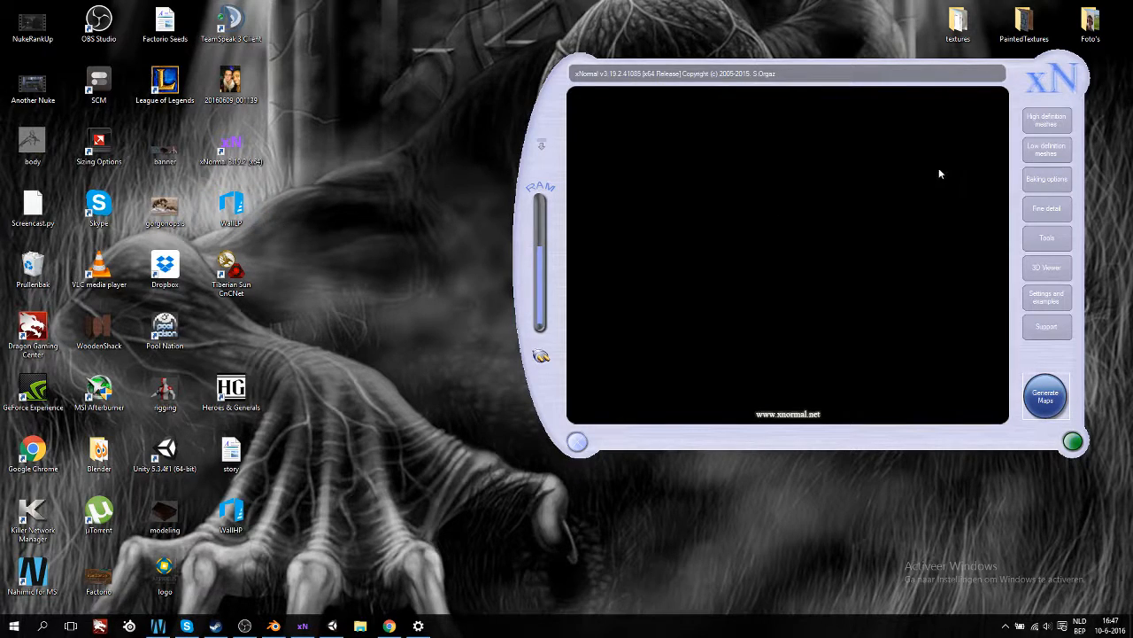
Load WallHP from the desktop as the high definition mesh and WallLP as the low definition mesh.
left_click(1051, 128)
left_click_drag(231, 512, 758, 216)
left_click(1047, 150)
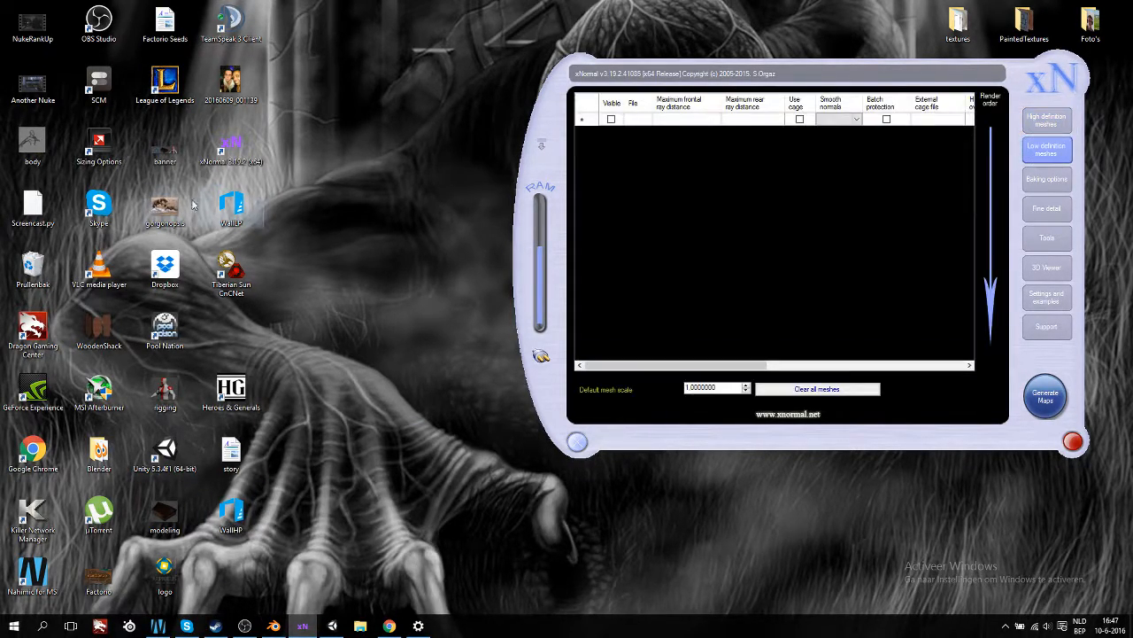
left_click_drag(231, 208, 831, 220)
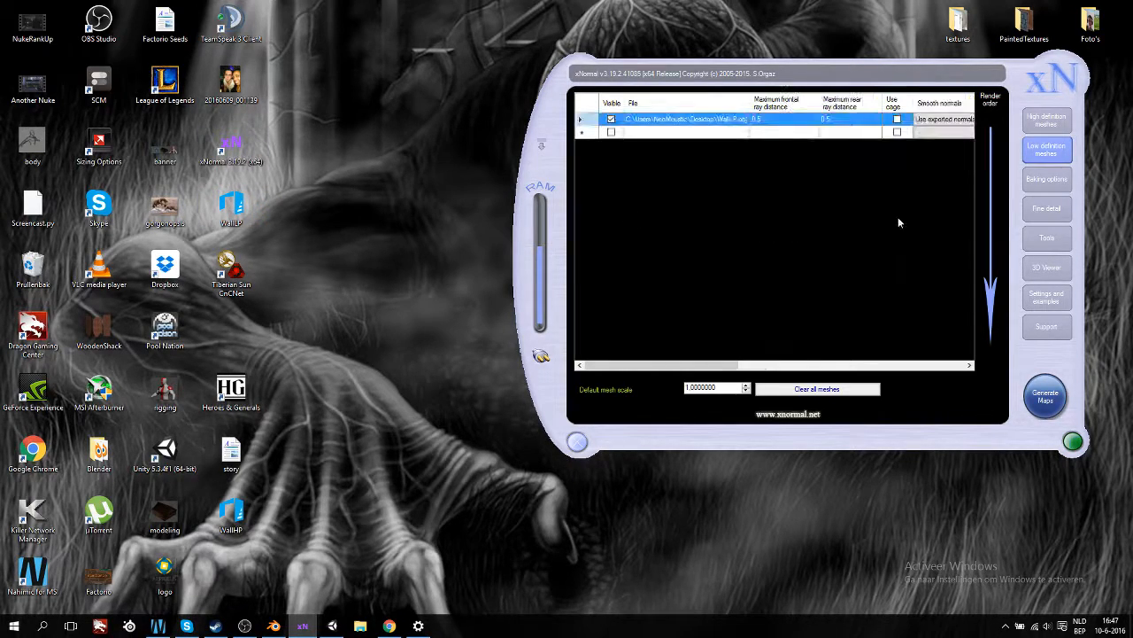
Set the baking size to 1024 by 1024 and enable the height map and ambient occlusion alongside the normal map.
left_click(1064, 188)
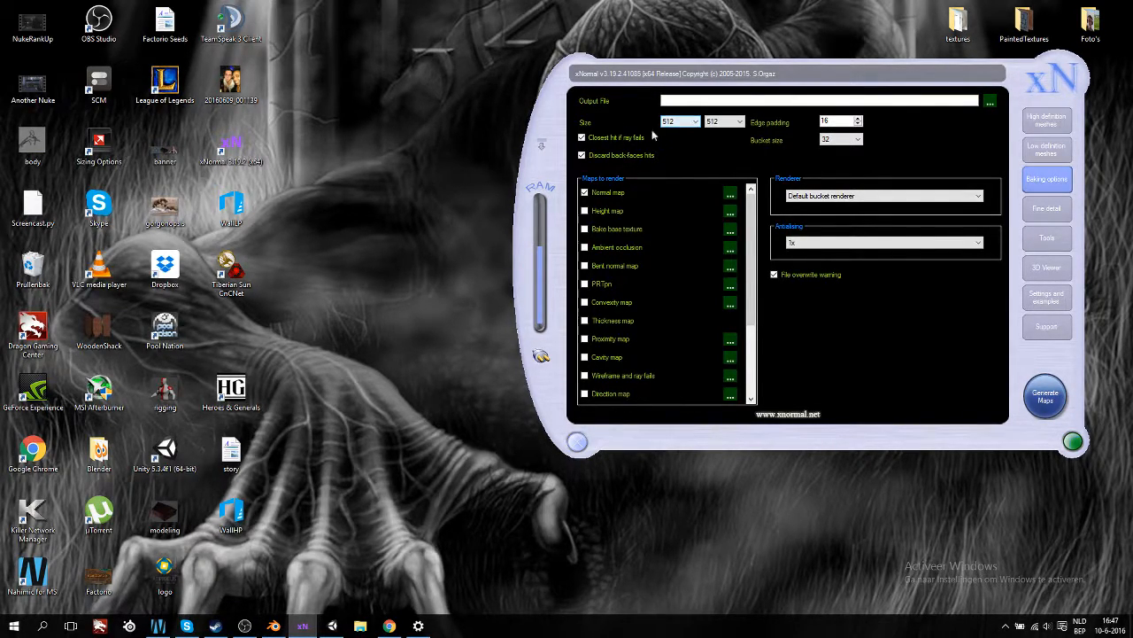
left_click(696, 123)
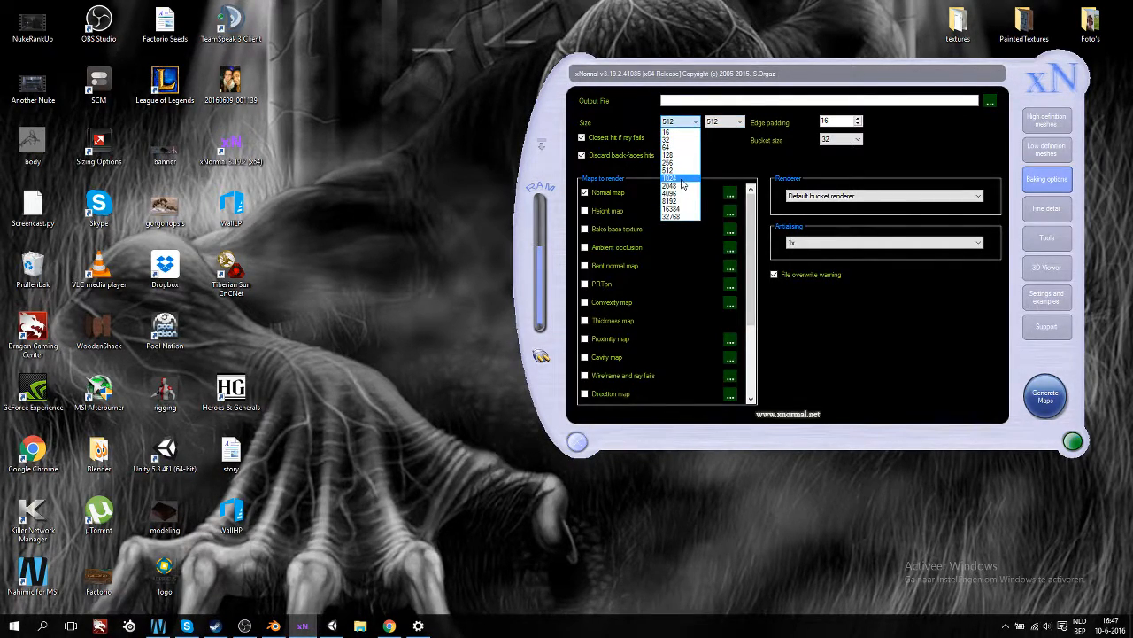
left_click(683, 183)
left_click(728, 123)
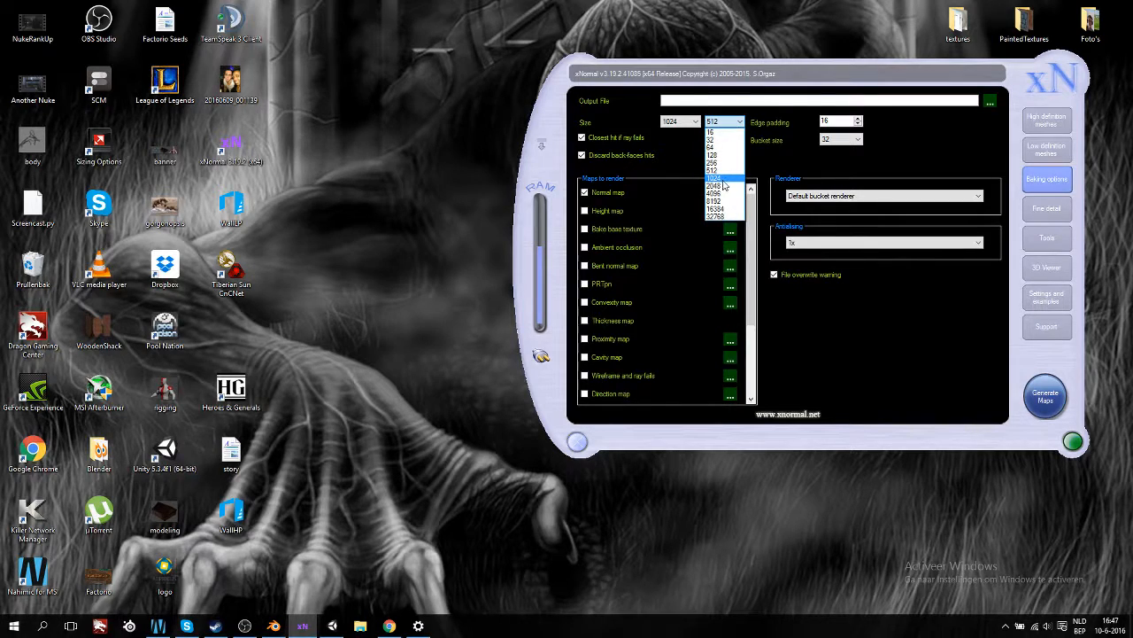
left_click(716, 179)
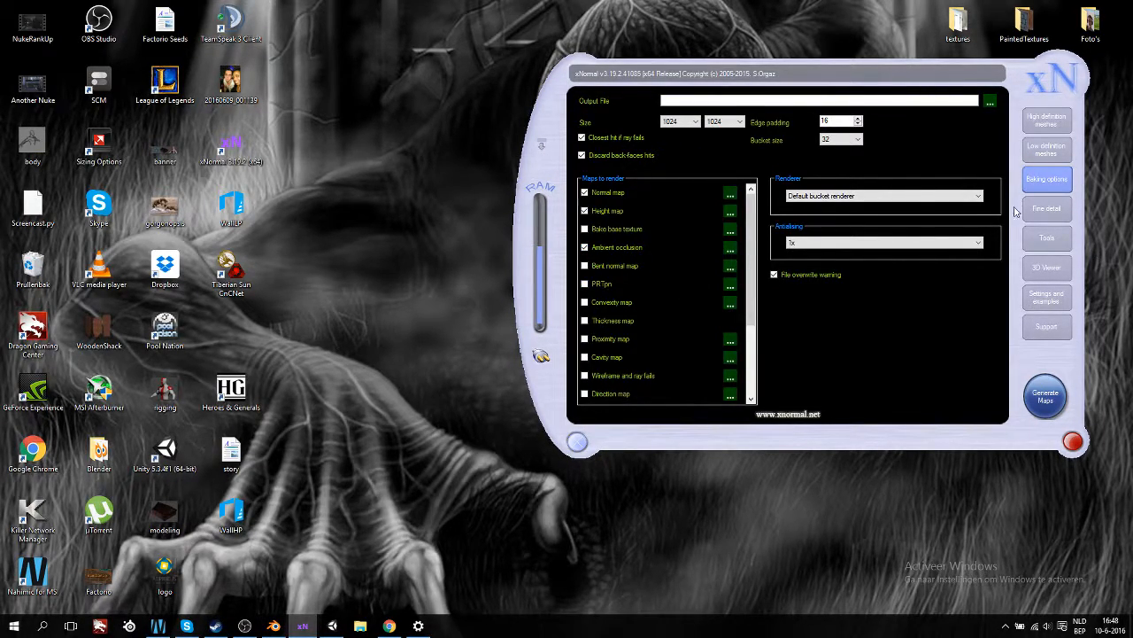
Set the bake's output file to WallTutorial in BMP format on the desktop.
left_click(1046, 403)
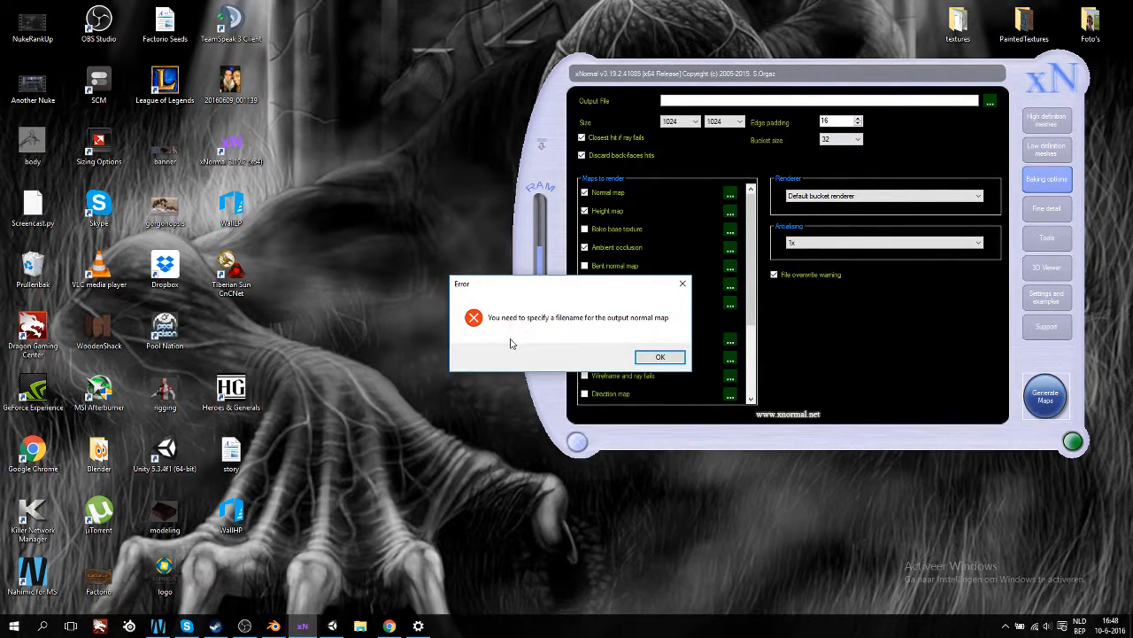
left_click(656, 355)
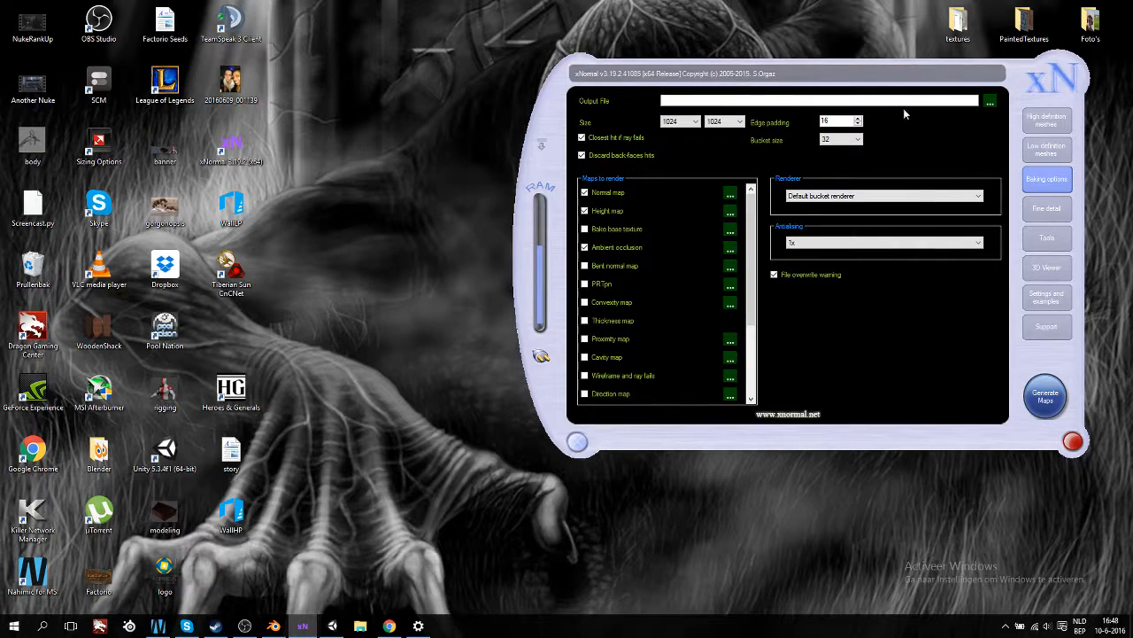
left_click(990, 101)
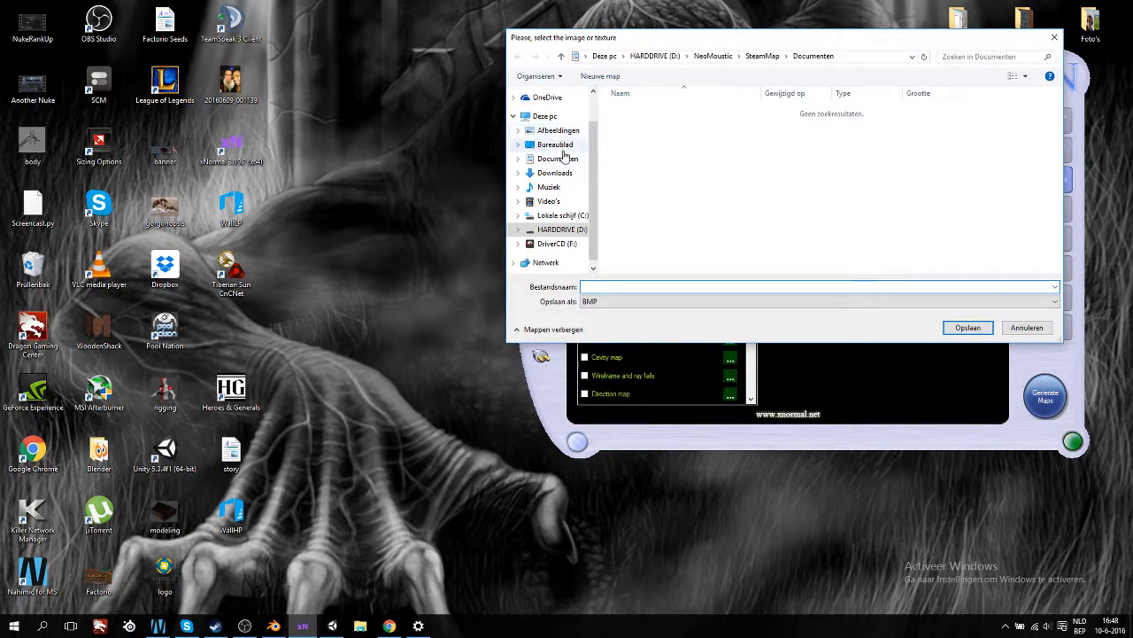
left_click(555, 145)
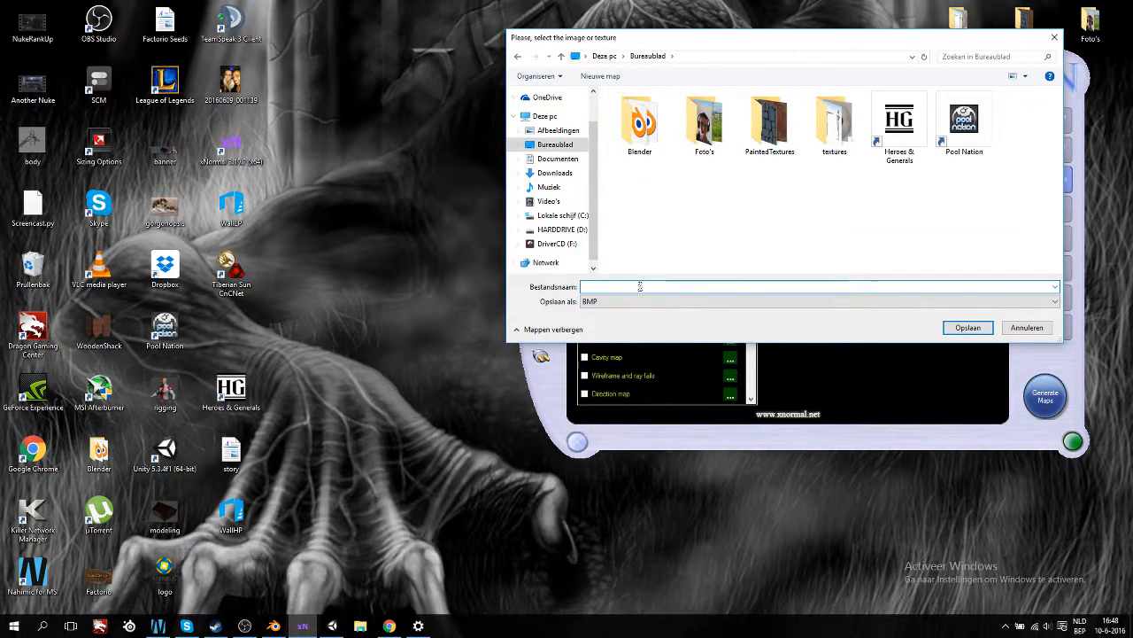
type("Wall")
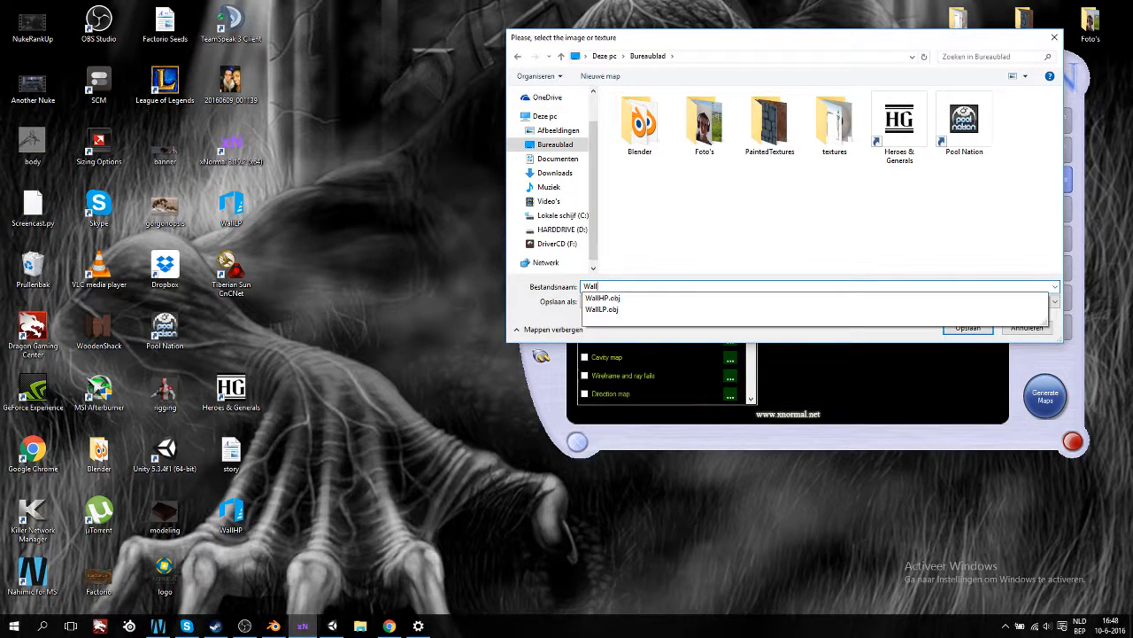
type("Tutorial")
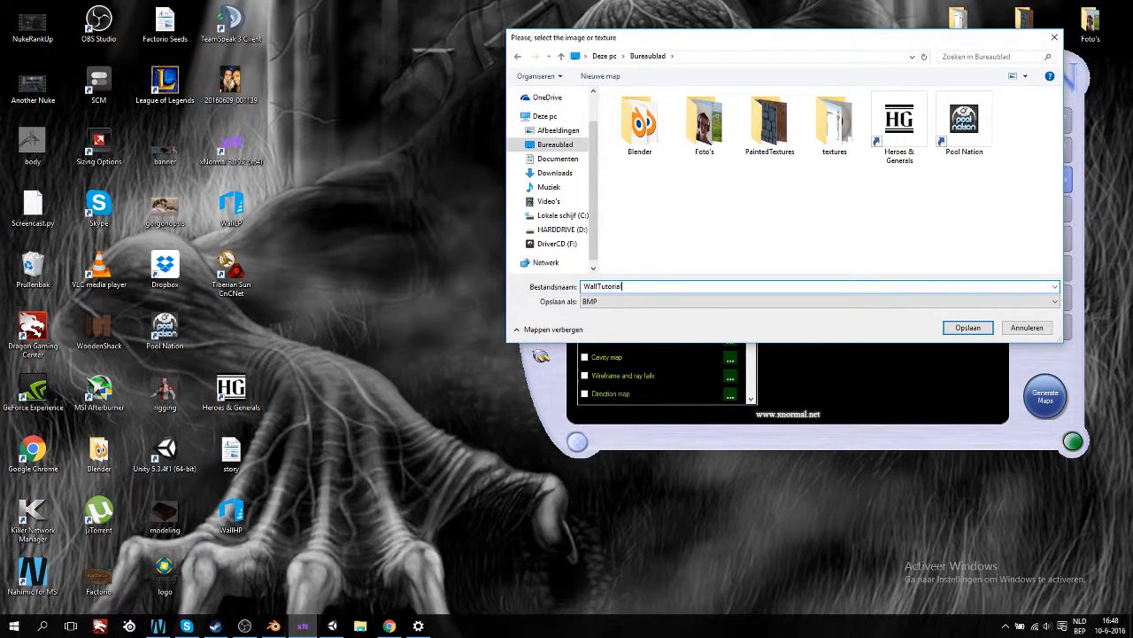
left_click(948, 329)
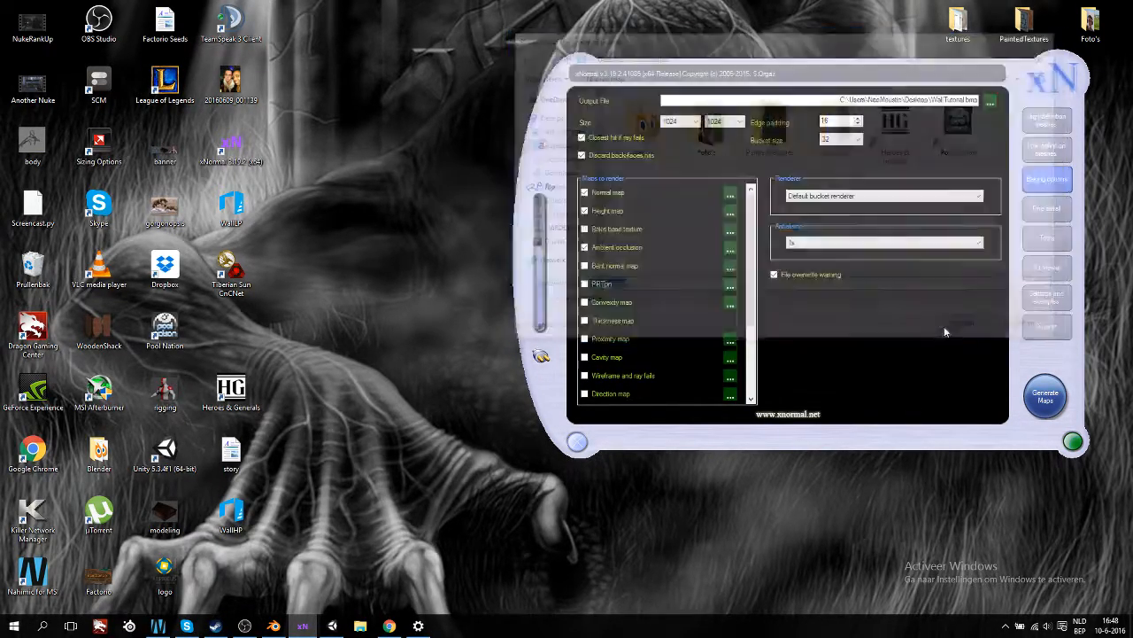
Generate the maps, check the height map in the tonemapper with its default range, and close the bake preview.
left_click(1044, 396)
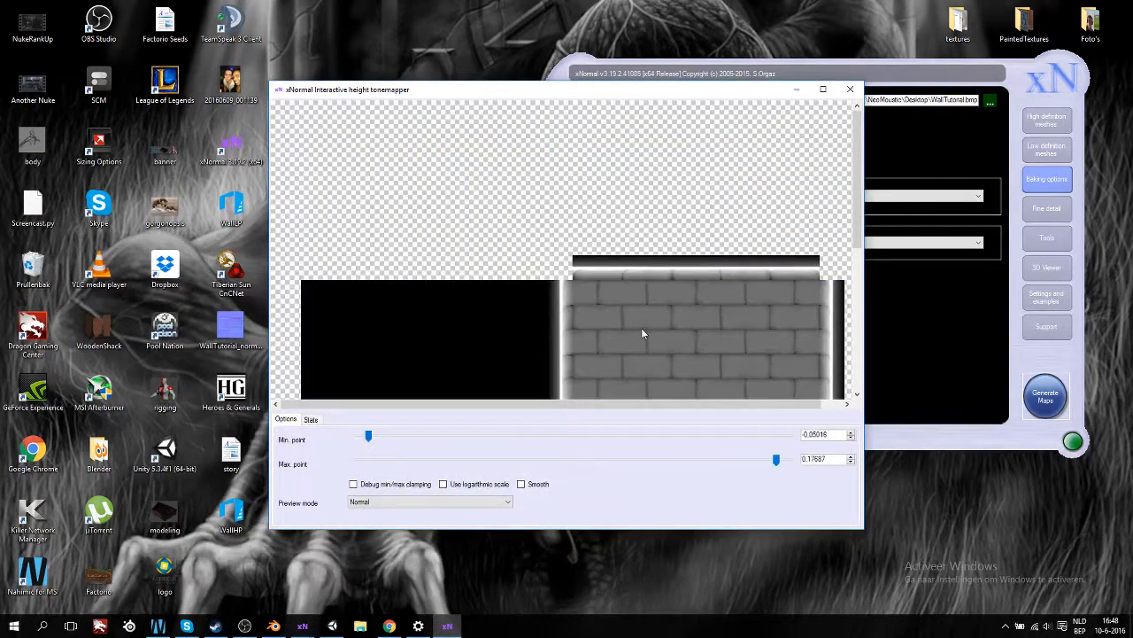
scroll(598, 294, "down", 2)
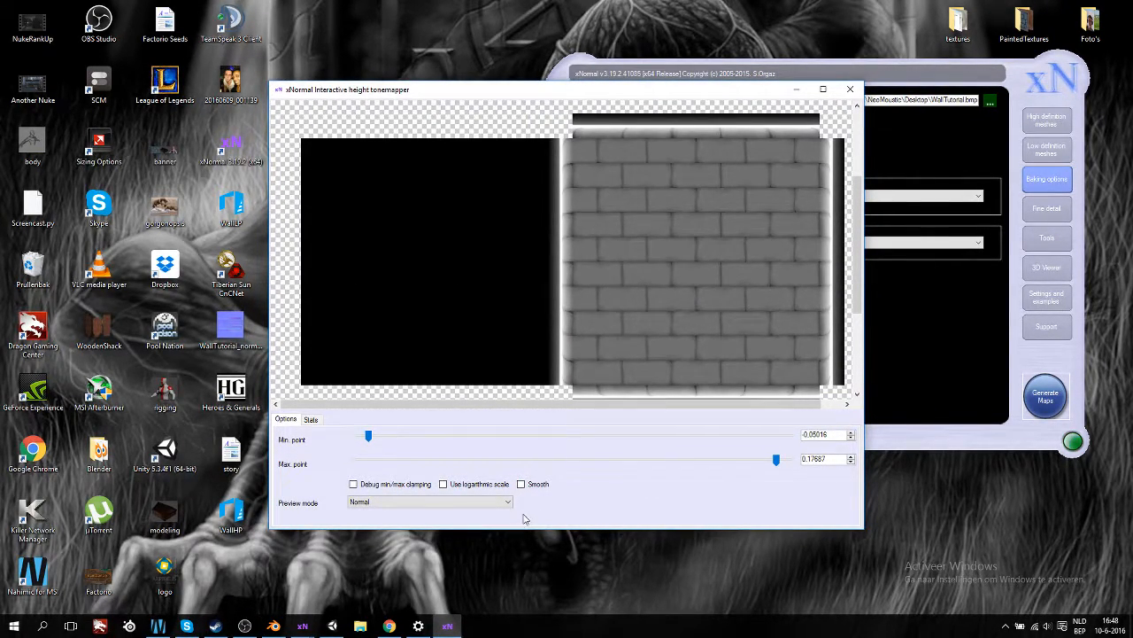
scroll(658, 268, "up", 1)
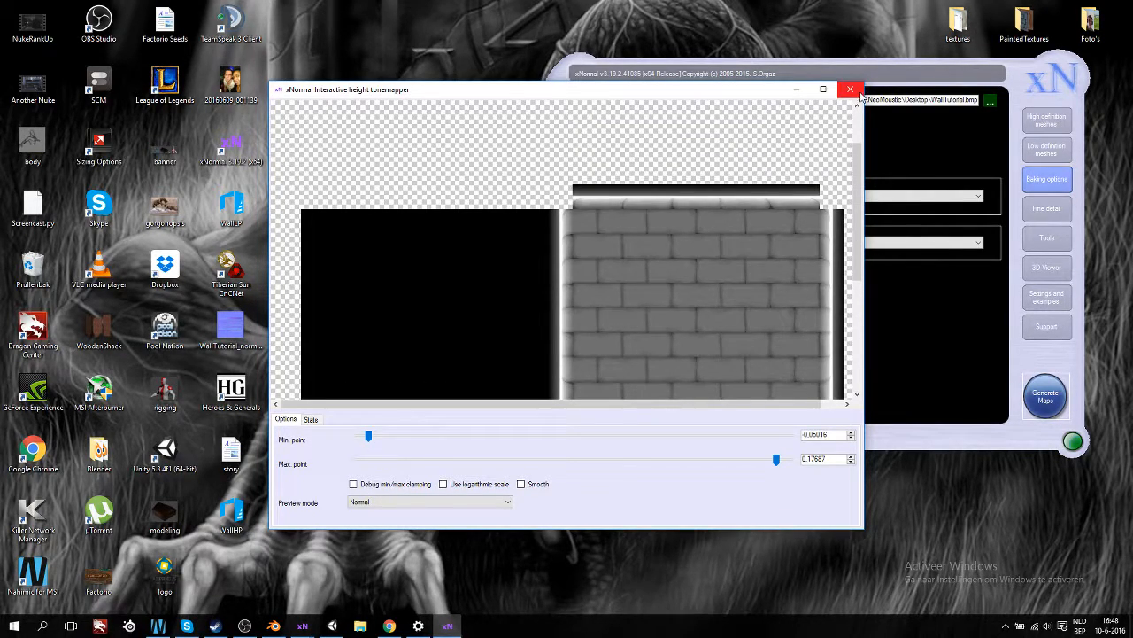
left_click(851, 88)
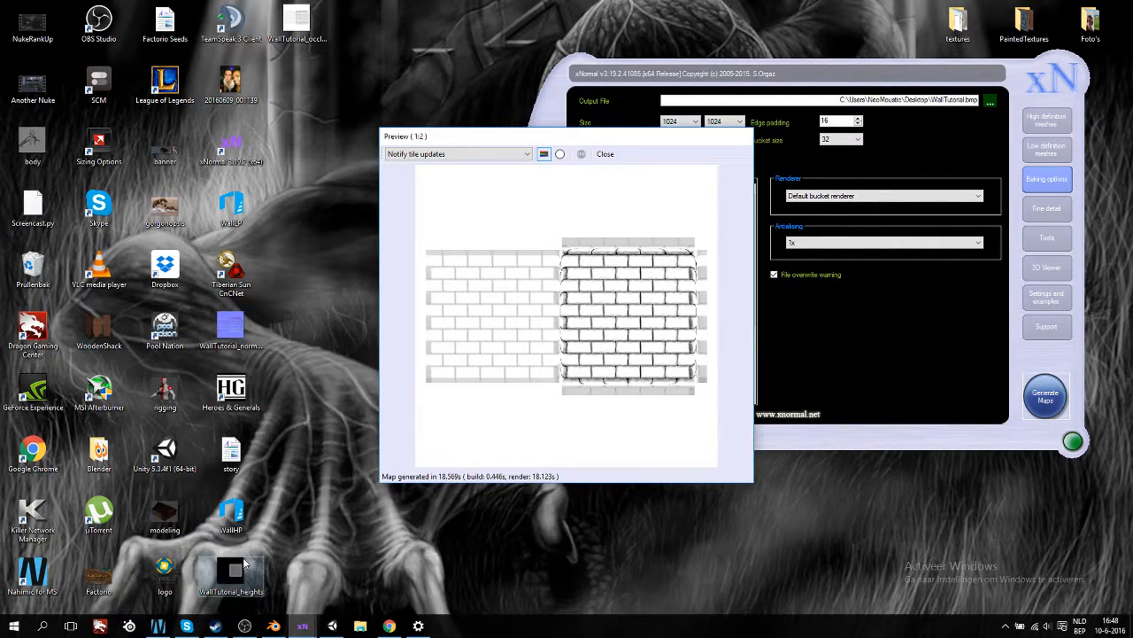
left_click_drag(693, 142, 630, 149)
left_click(542, 161)
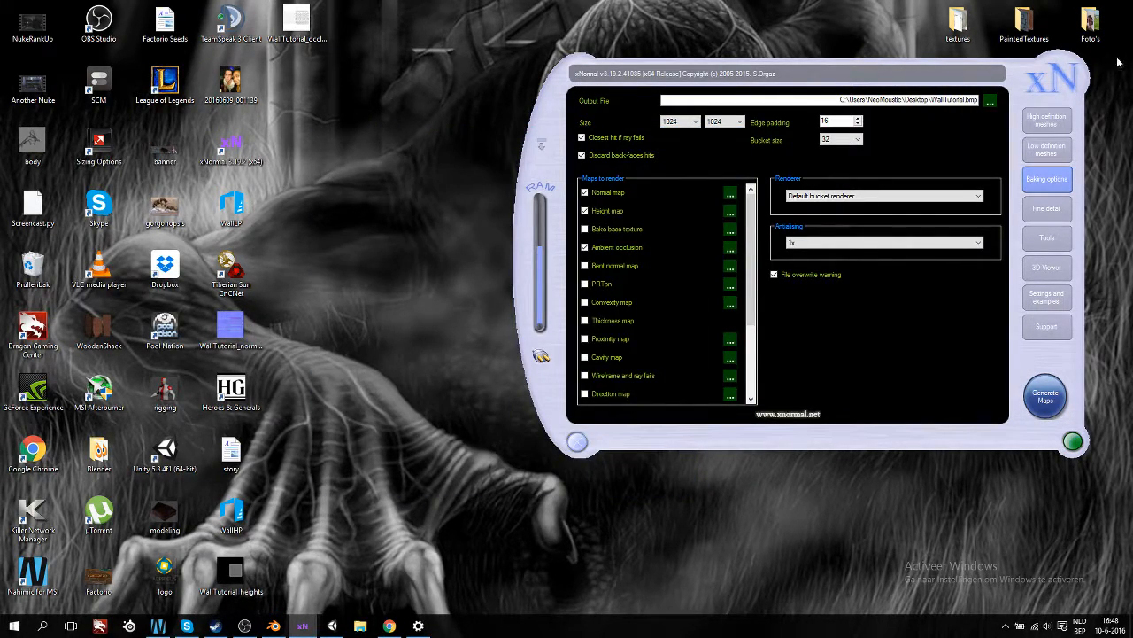
Import WallLP and the WallTutorial occlusion, heights and normals images from the desktop into the Assets folder of the Unity project.
left_click(332, 625)
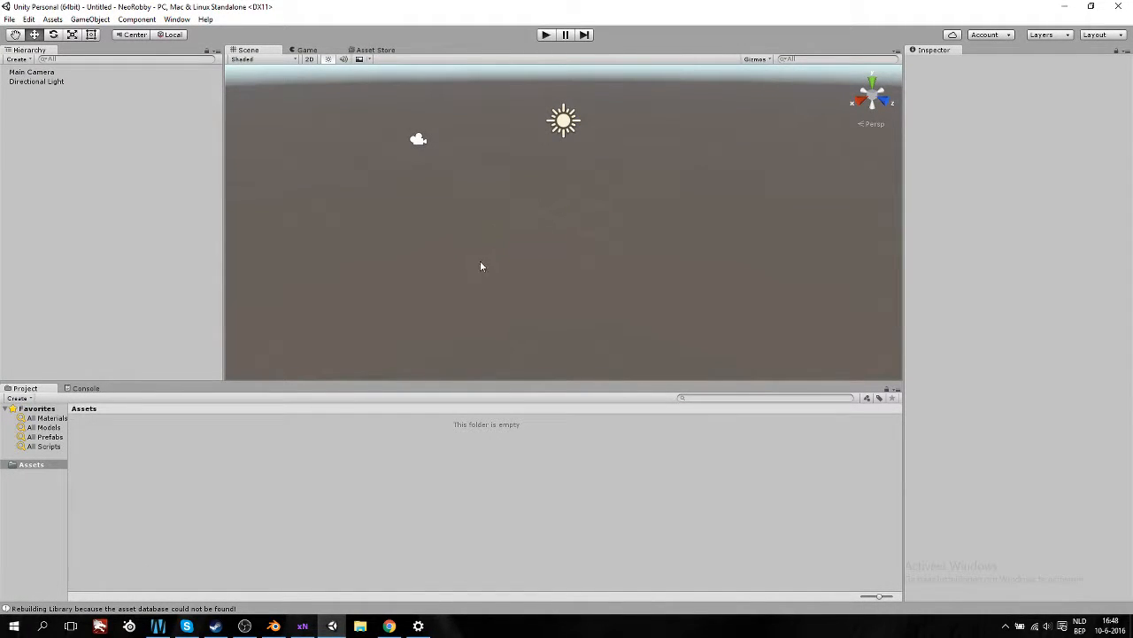
left_click(1061, 9)
left_click(251, 212)
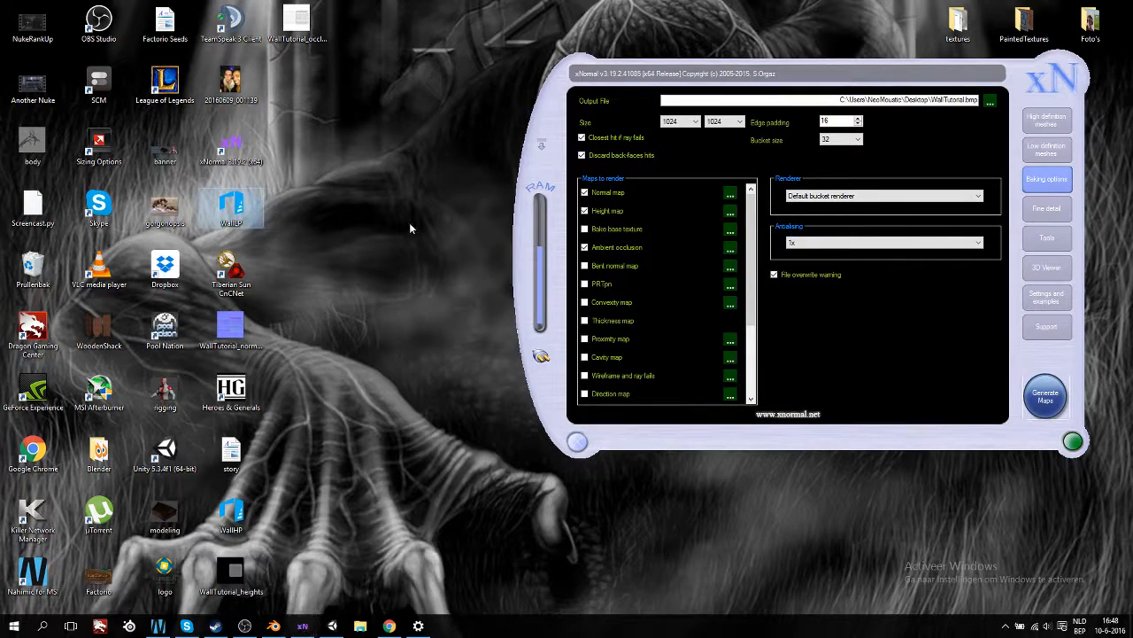
left_click(307, 41, "shift")
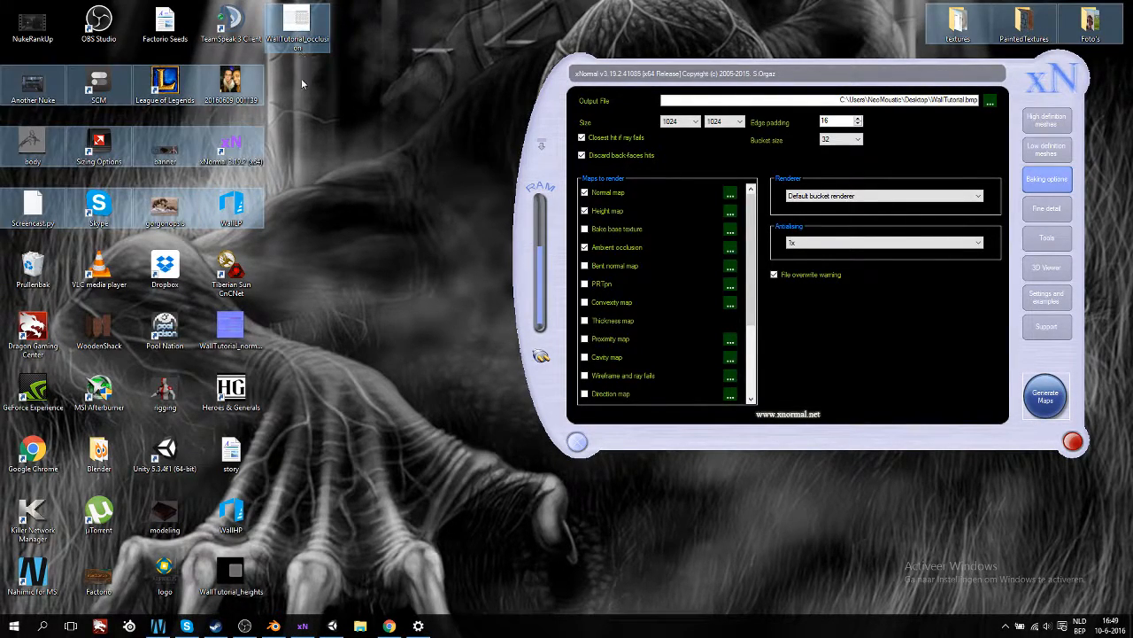
left_click(236, 207)
left_click(297, 34, "ctrl")
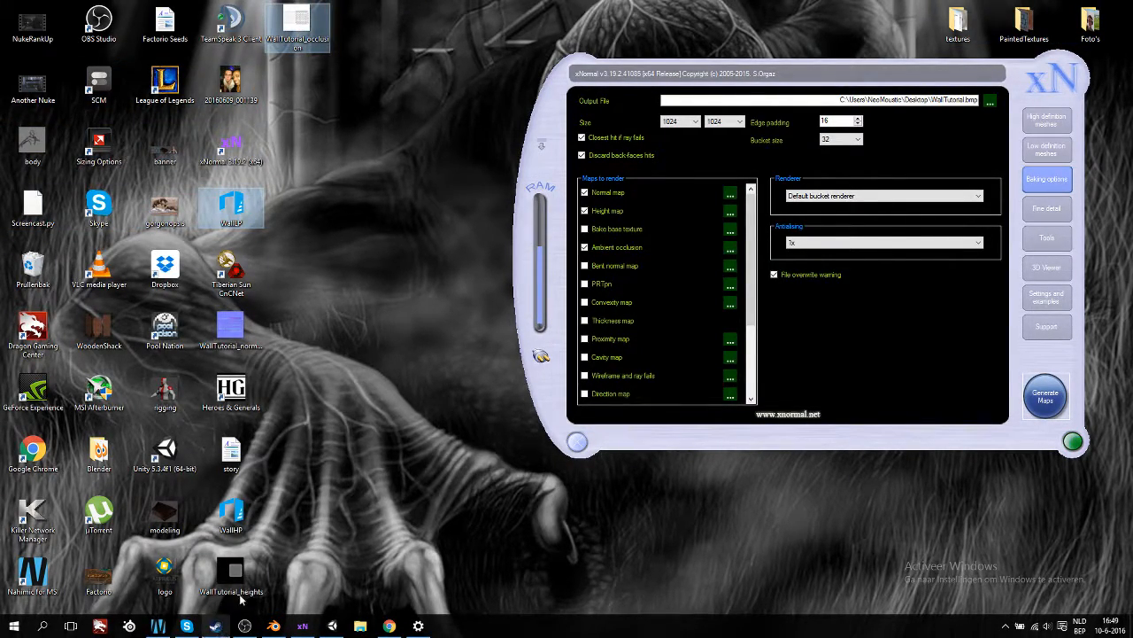
left_click(236, 580, "ctrl")
left_click(230, 330, "ctrl")
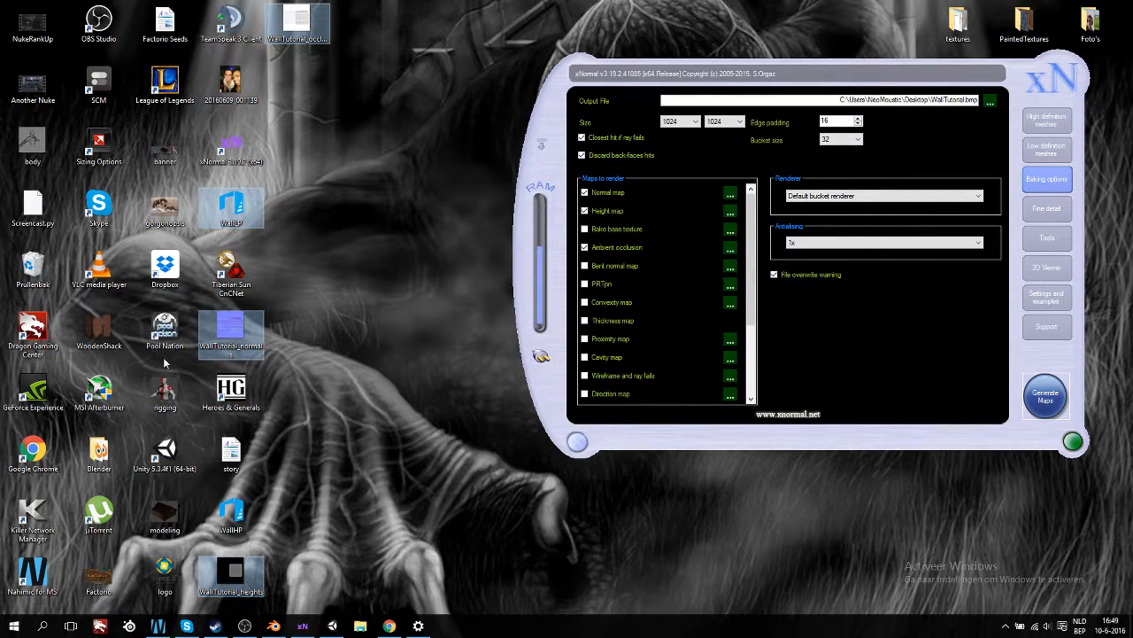
left_click_drag(230, 325, 423, 485)
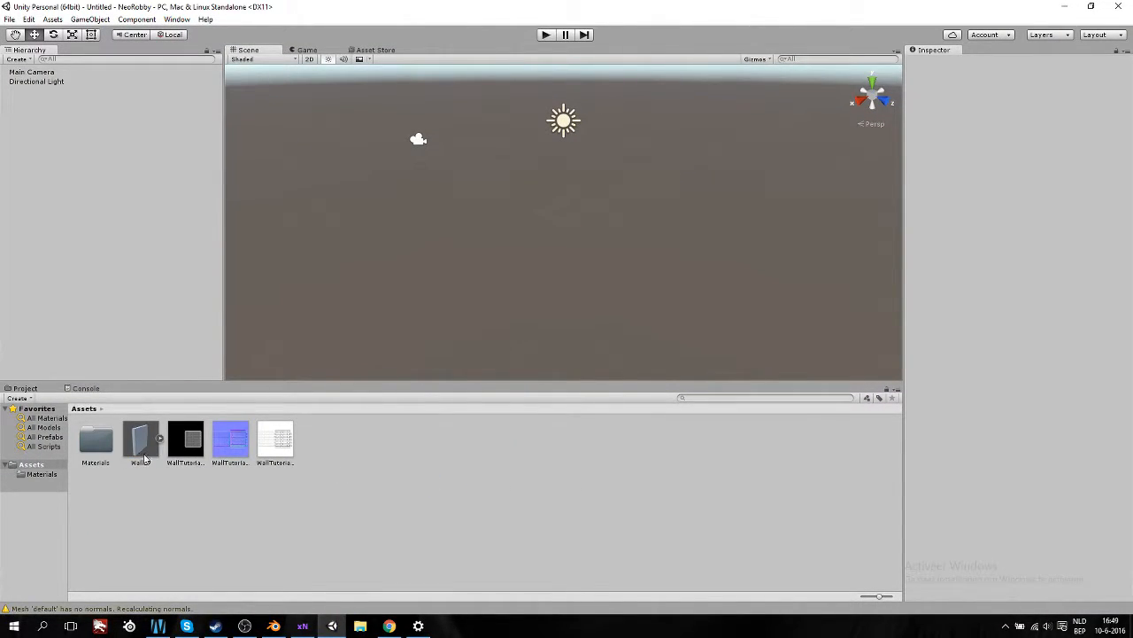
Place the WallLP model in the scene and select the directional light to check how the wall is lit.
left_click_drag(143, 450, 125, 224)
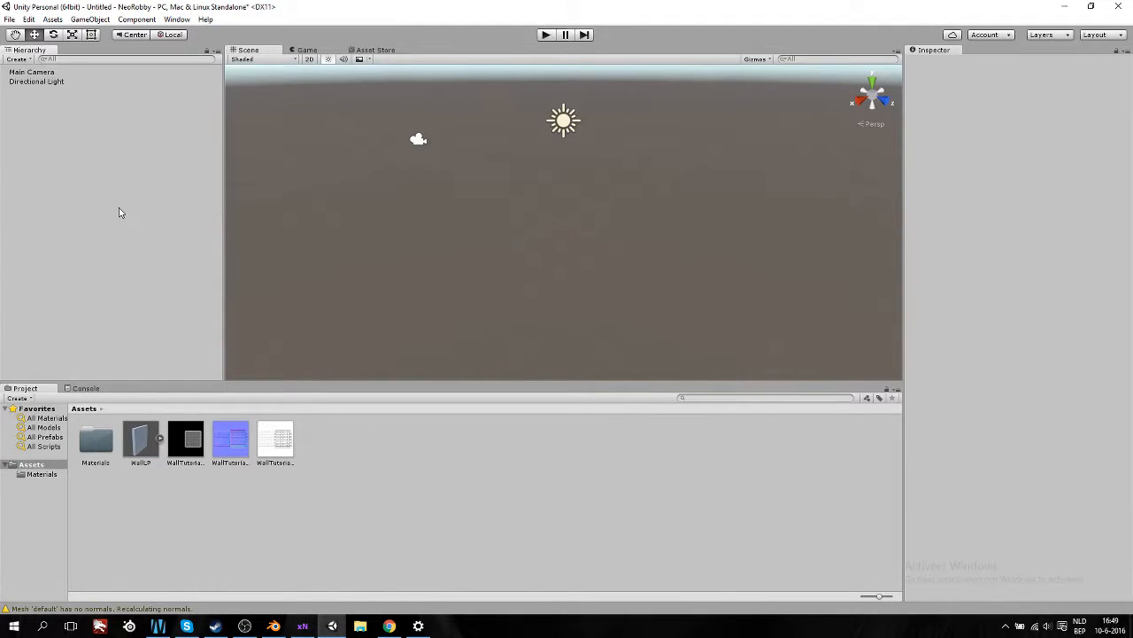
scroll(624, 219, "up", 5)
middle_click_drag(623, 218, 582, 317)
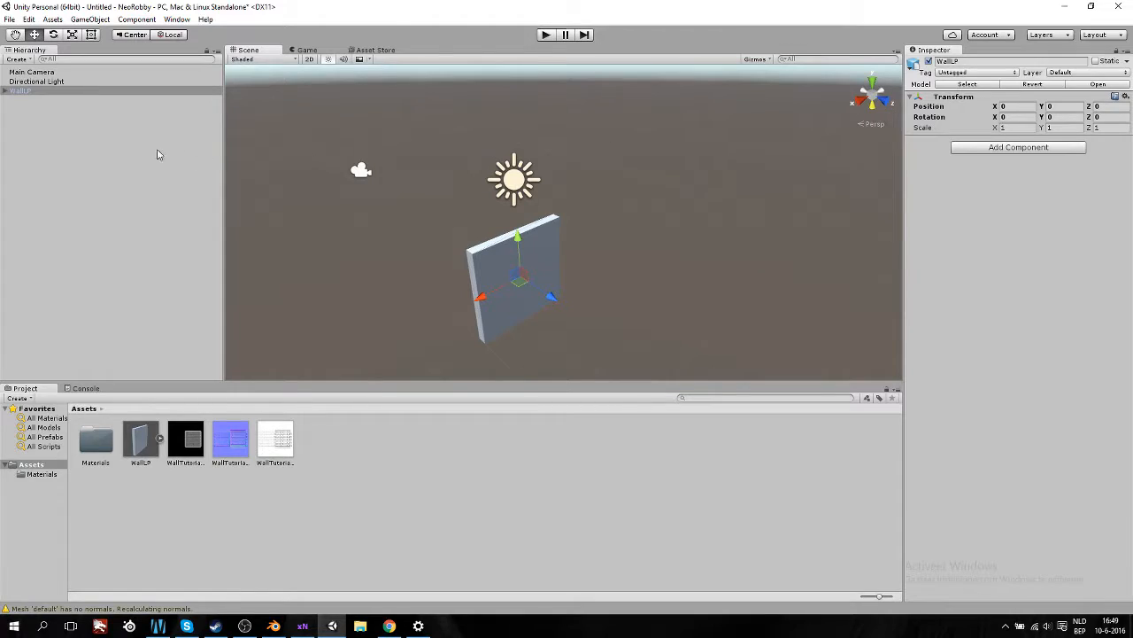
left_click(32, 82)
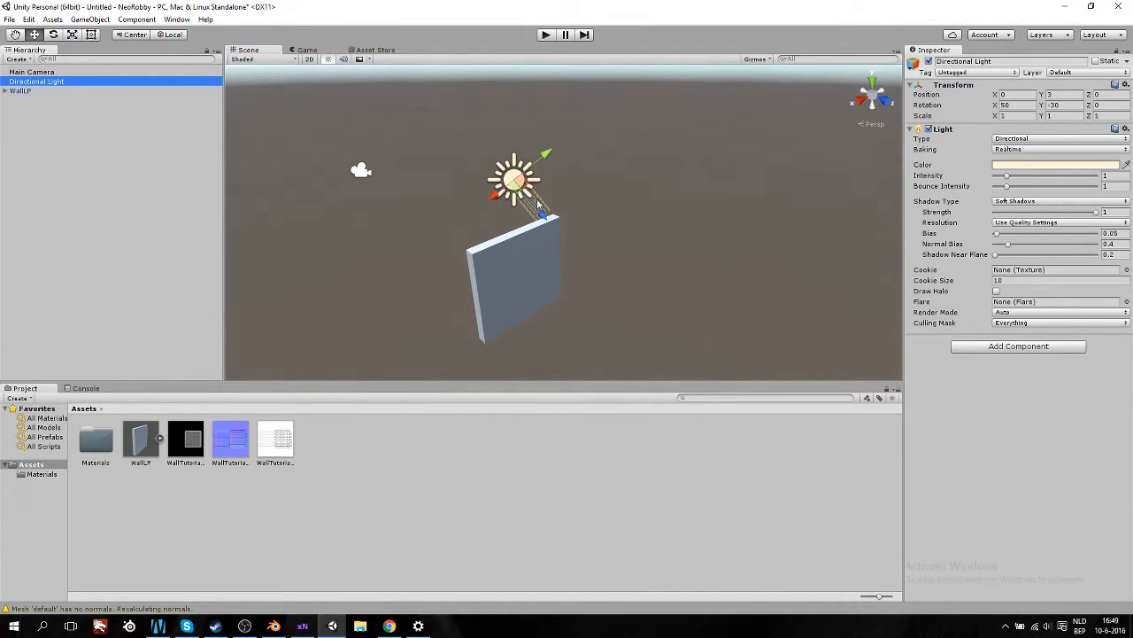
right_click_drag(408, 321, 493, 334)
middle_click_drag(494, 333, 738, 186)
scroll(626, 302, "down", 8)
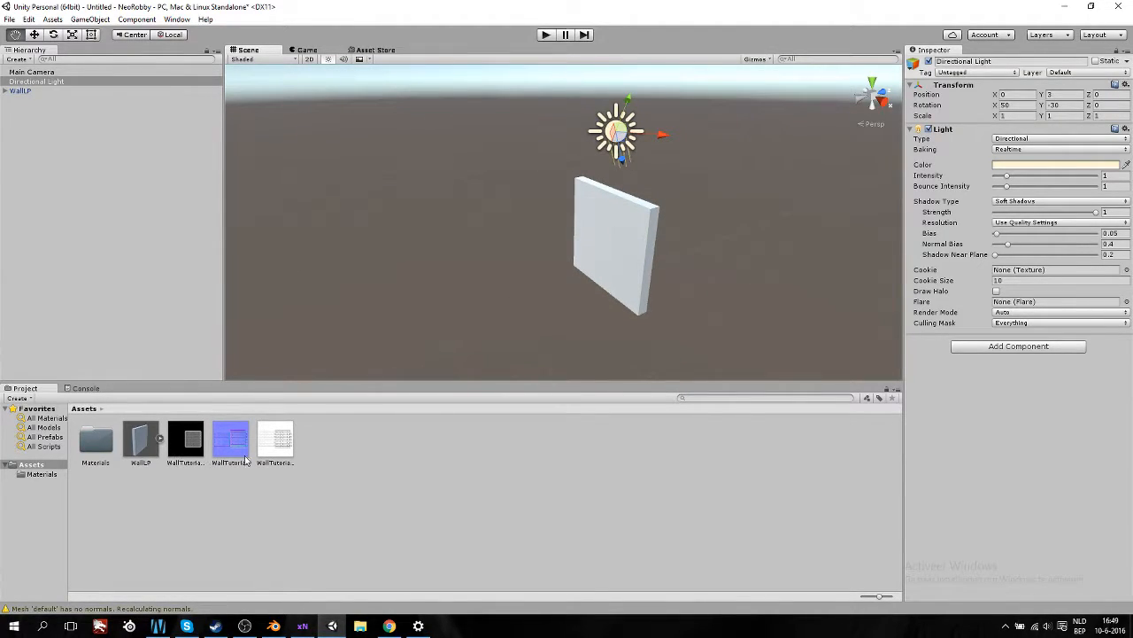
Create a material named Walld in the Assets folder and apply it to the wall in the scene.
right_click(395, 457)
mouse_move(531, 247)
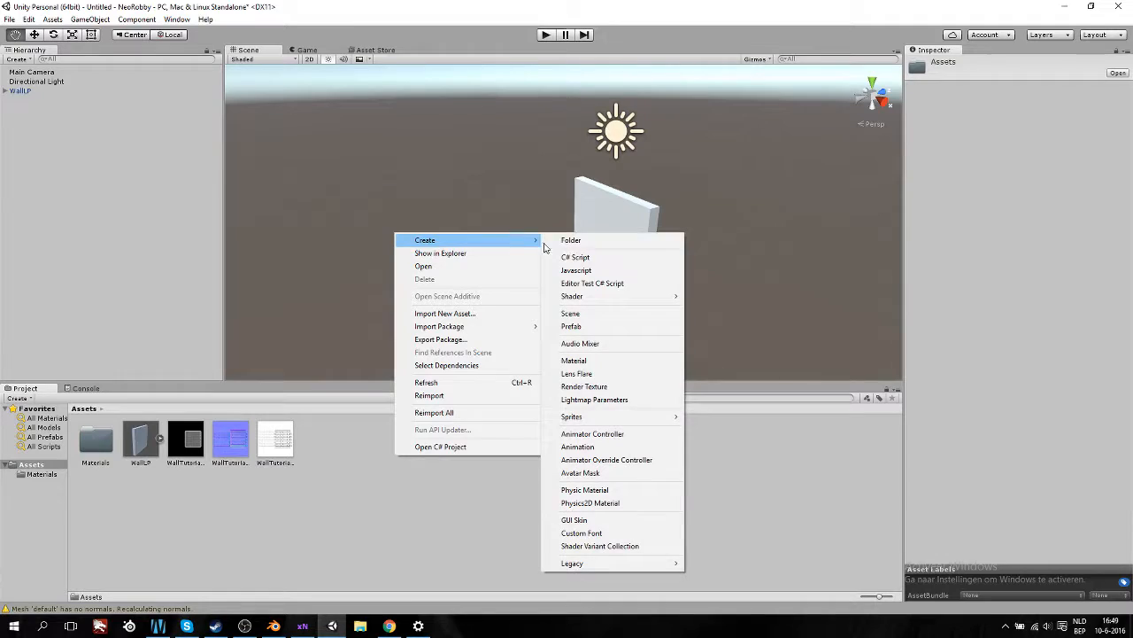
left_click(607, 363)
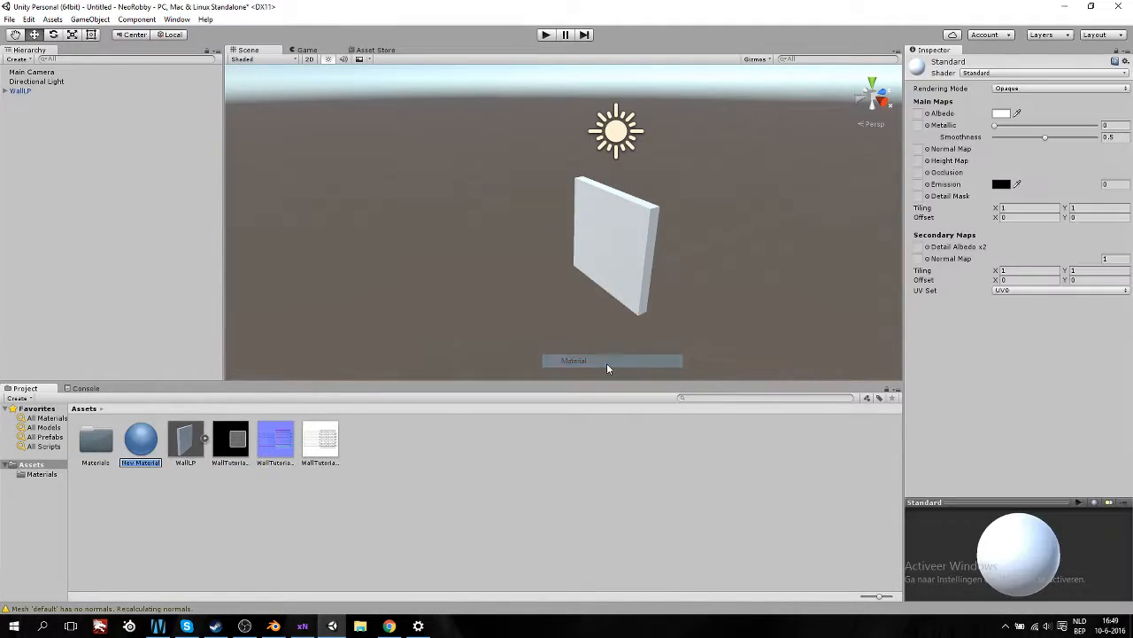
type("Wall")
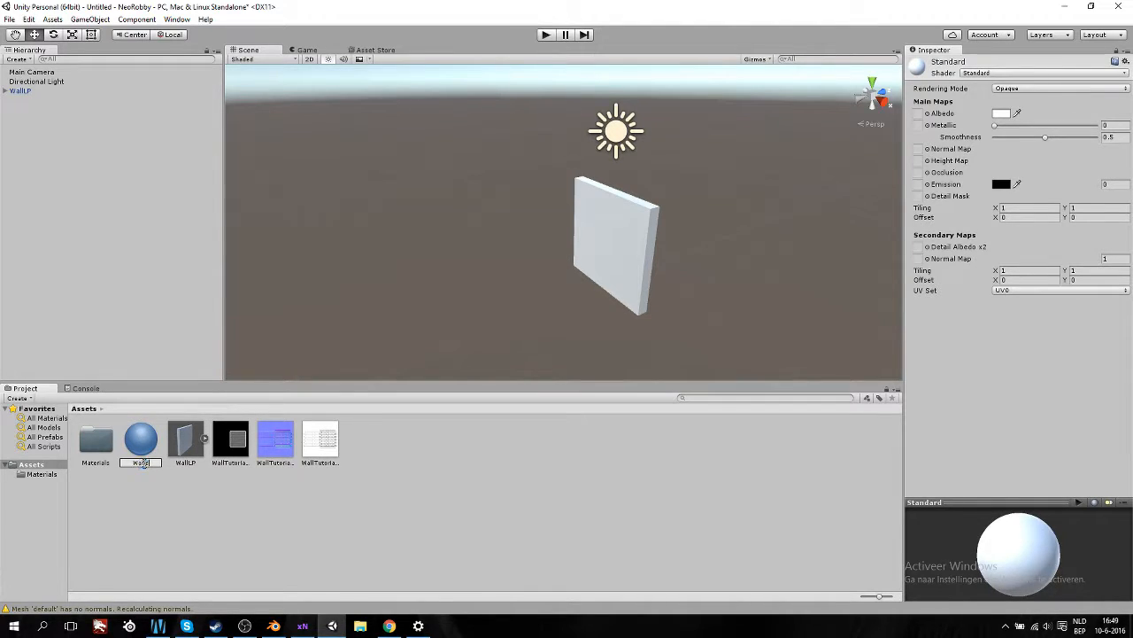
key("Return")
left_click(144, 464)
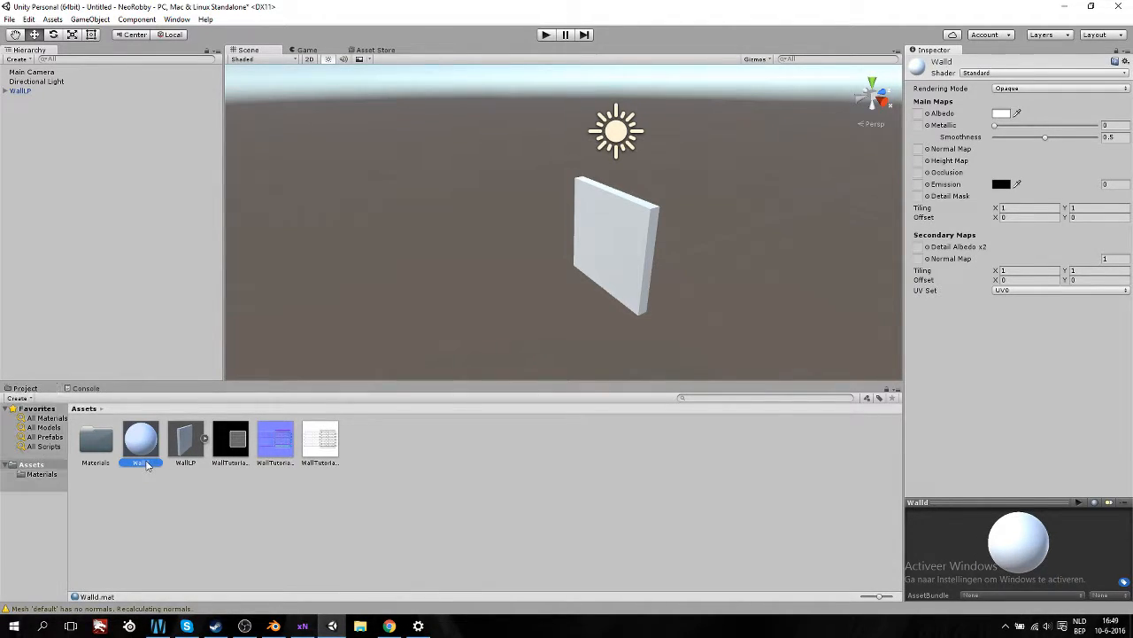
left_click(163, 497)
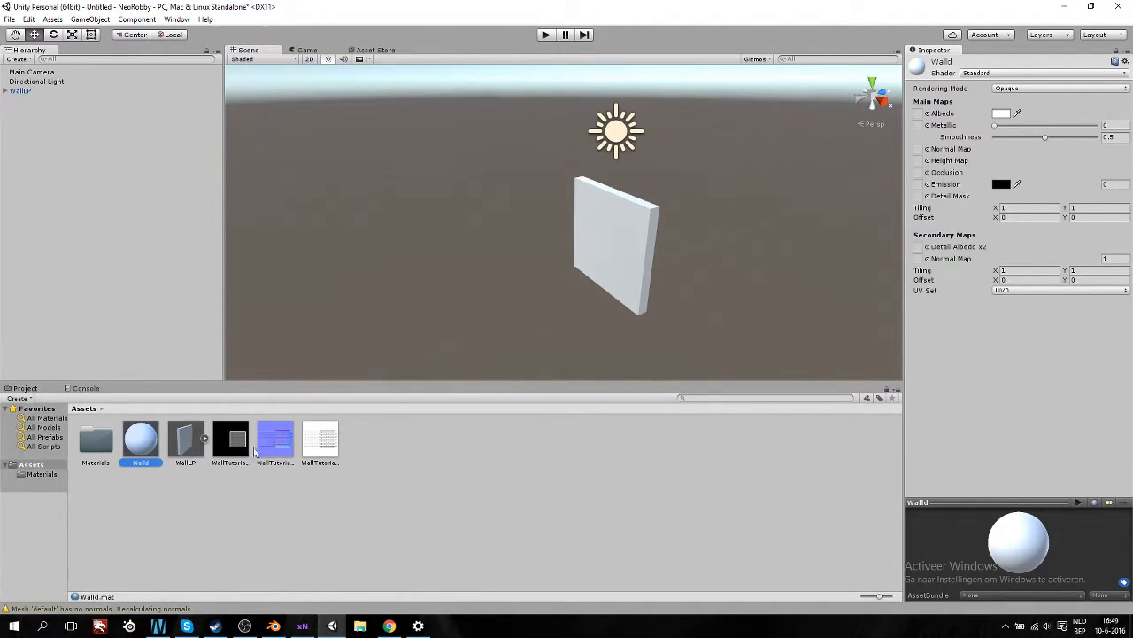
left_click_drag(141, 452, 603, 235)
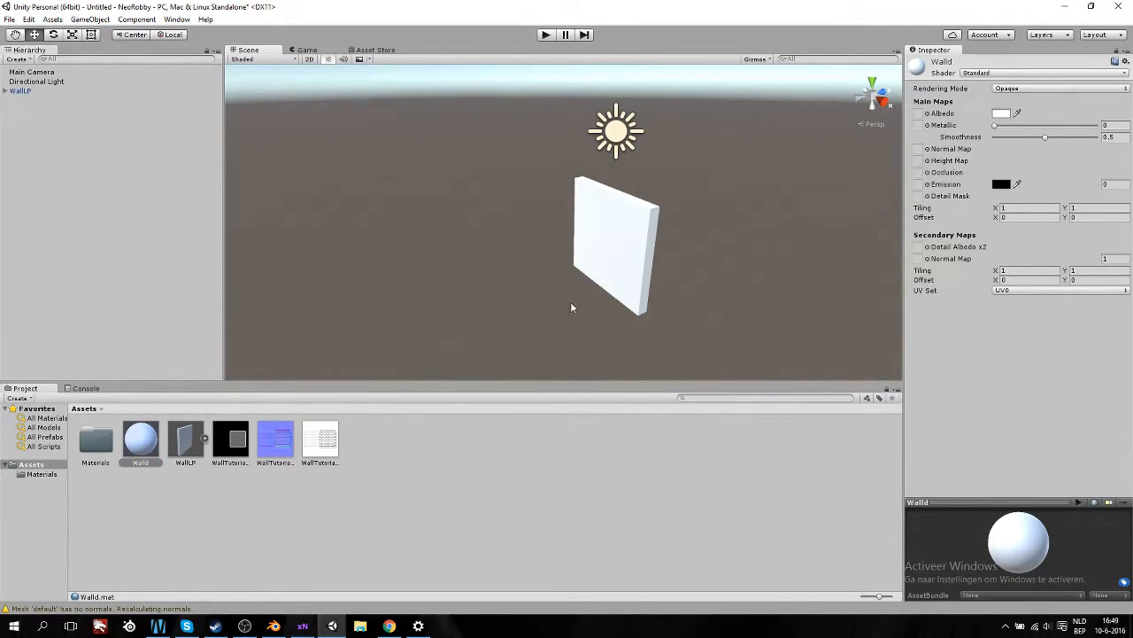
Widen the Inspector and switch the Walld material's shader to Standard (Specular setup).
left_click_drag(904, 155, 823, 146)
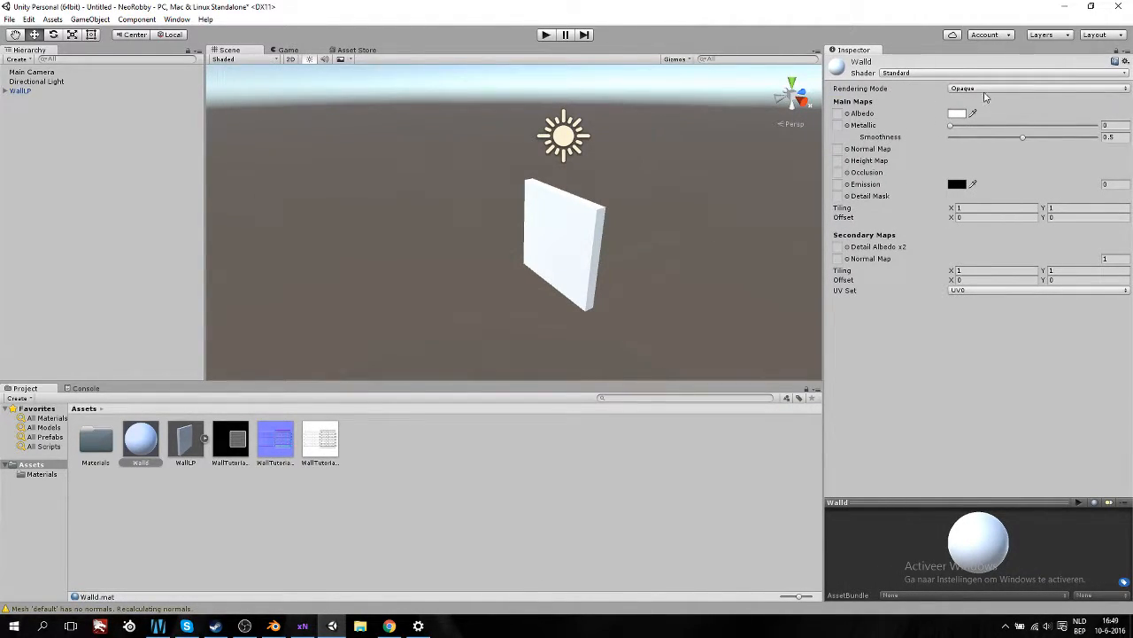
left_click(983, 89)
left_click(978, 74)
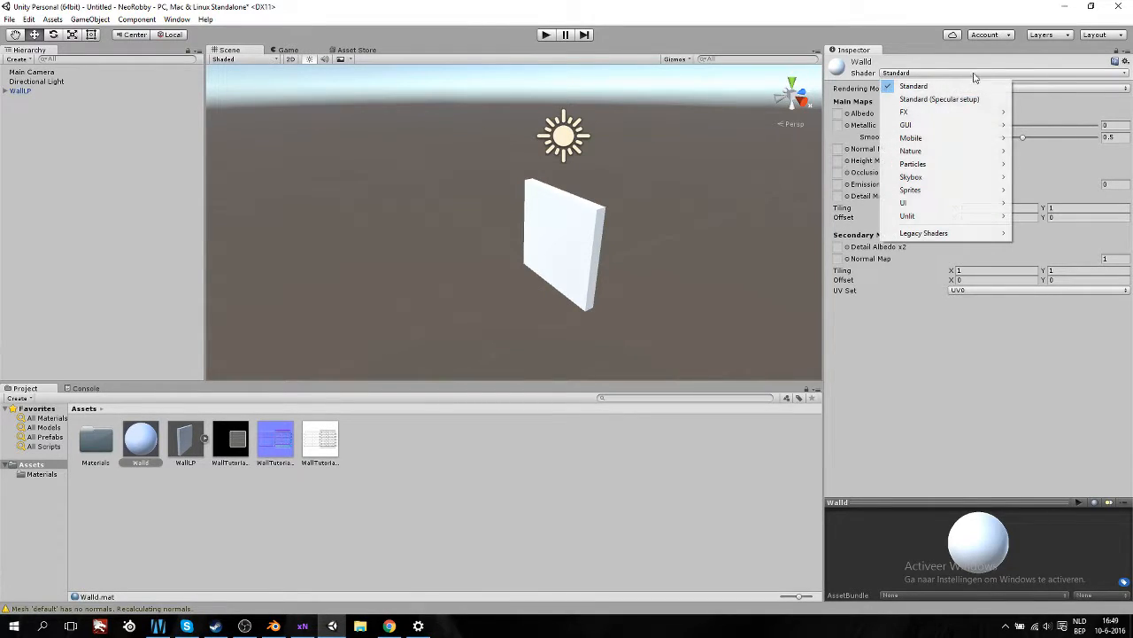
left_click(929, 101)
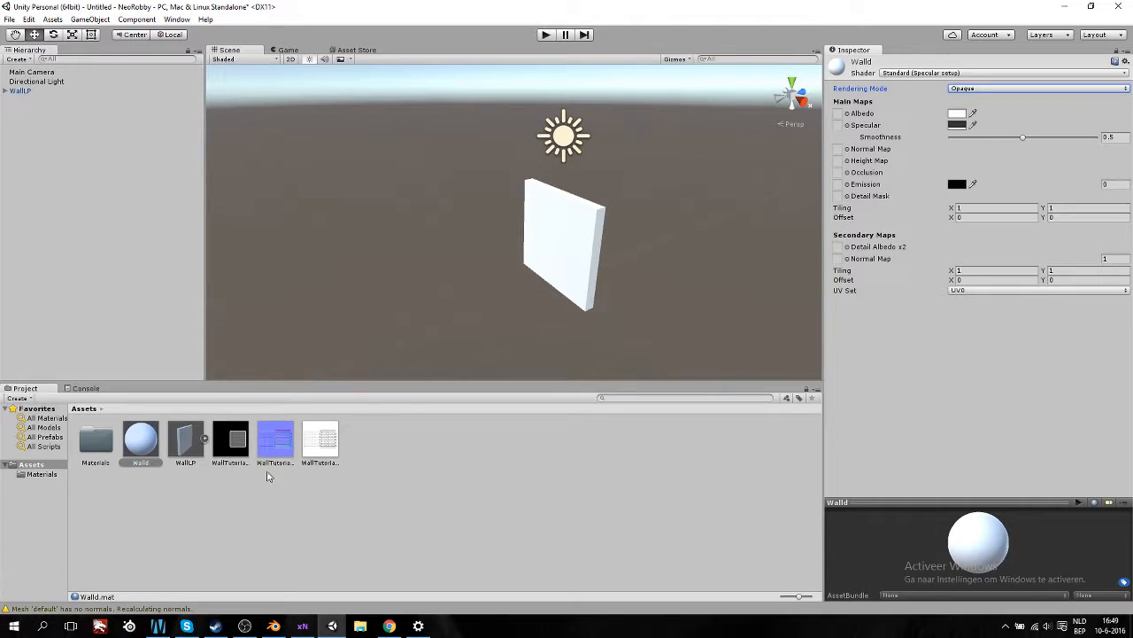
Try the WallTutorial heights texture as the height map and the normals texture as the normal map of Walld, and inspect both wall faces.
left_click_drag(228, 443, 840, 163)
left_click_drag(282, 447, 838, 156)
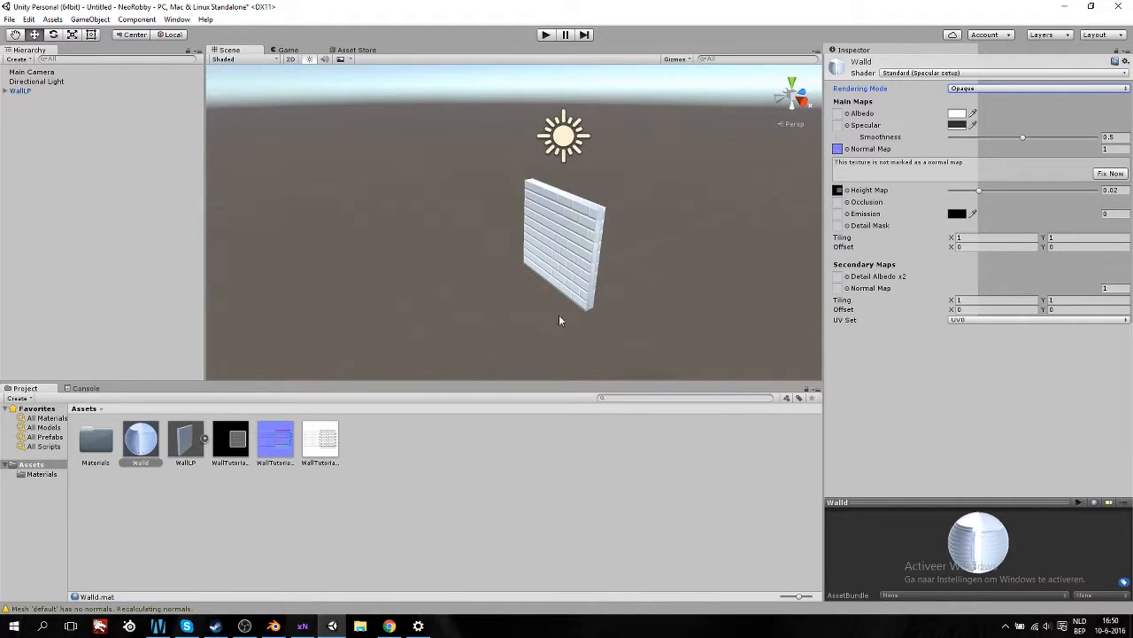
scroll(552, 320, "up", 3)
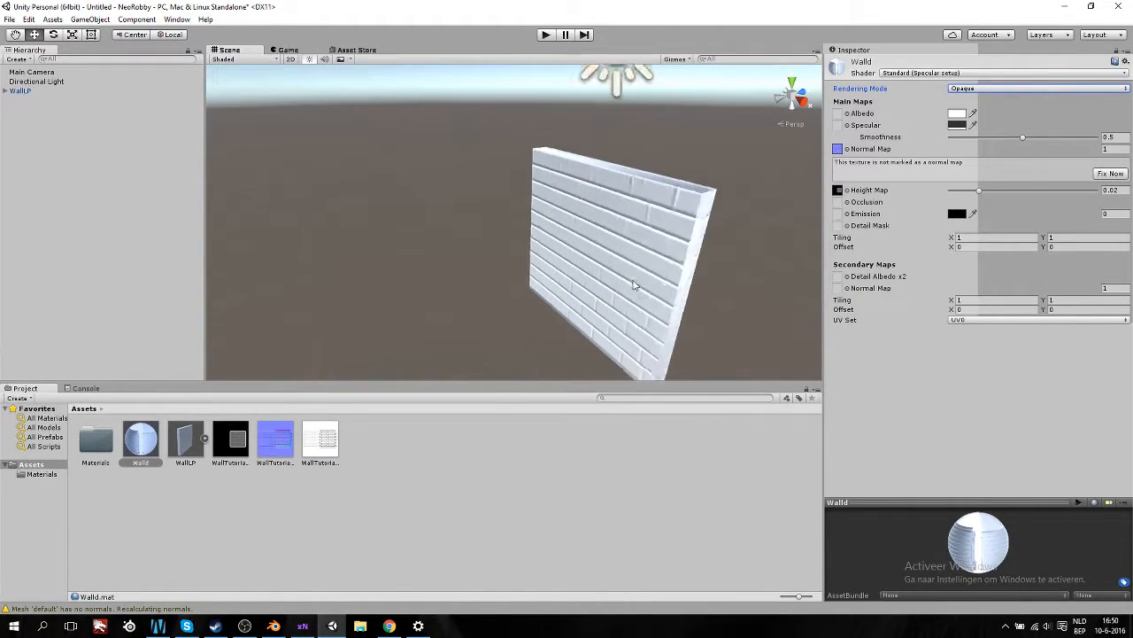
scroll(588, 317, "down", 2)
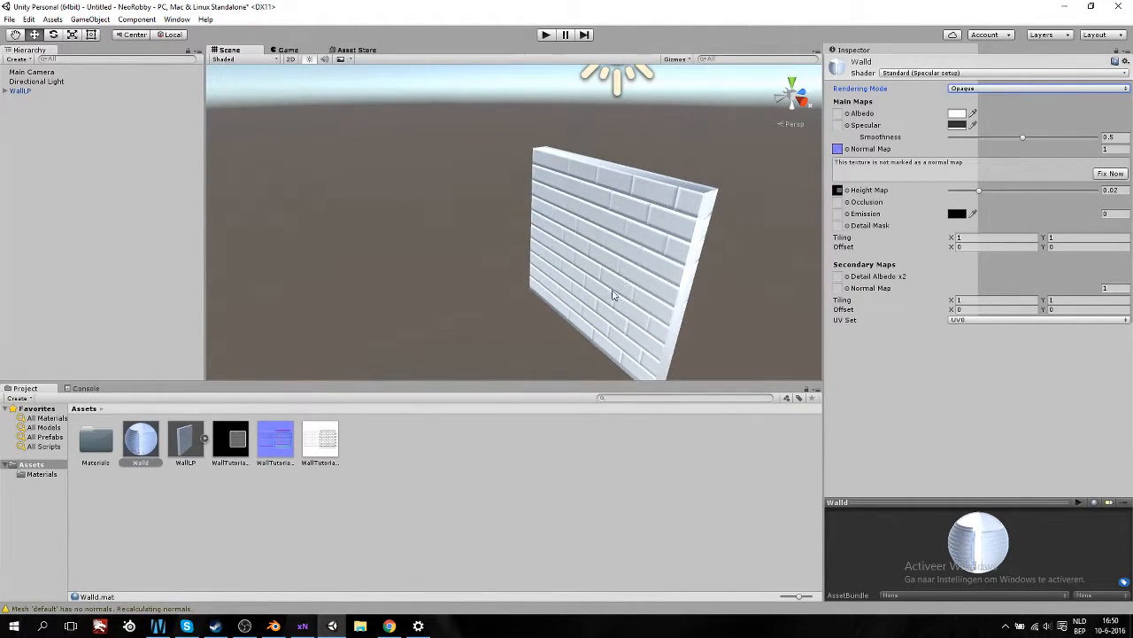
left_click_drag(525, 325, 463, 286, "alt")
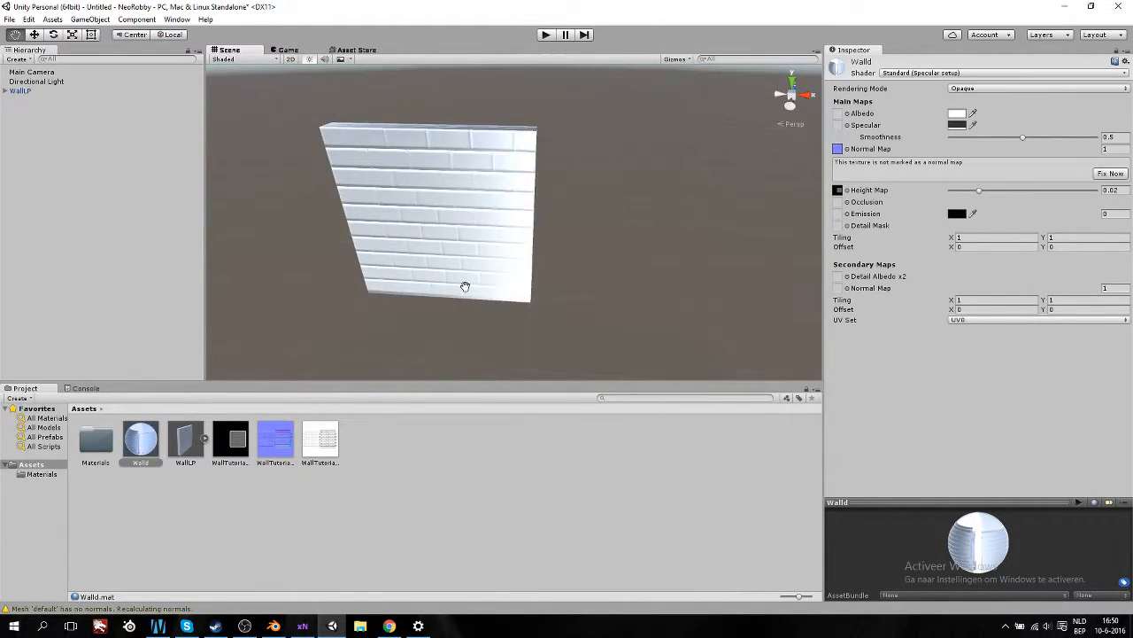
left_click_drag(568, 252, 602, 310, "alt")
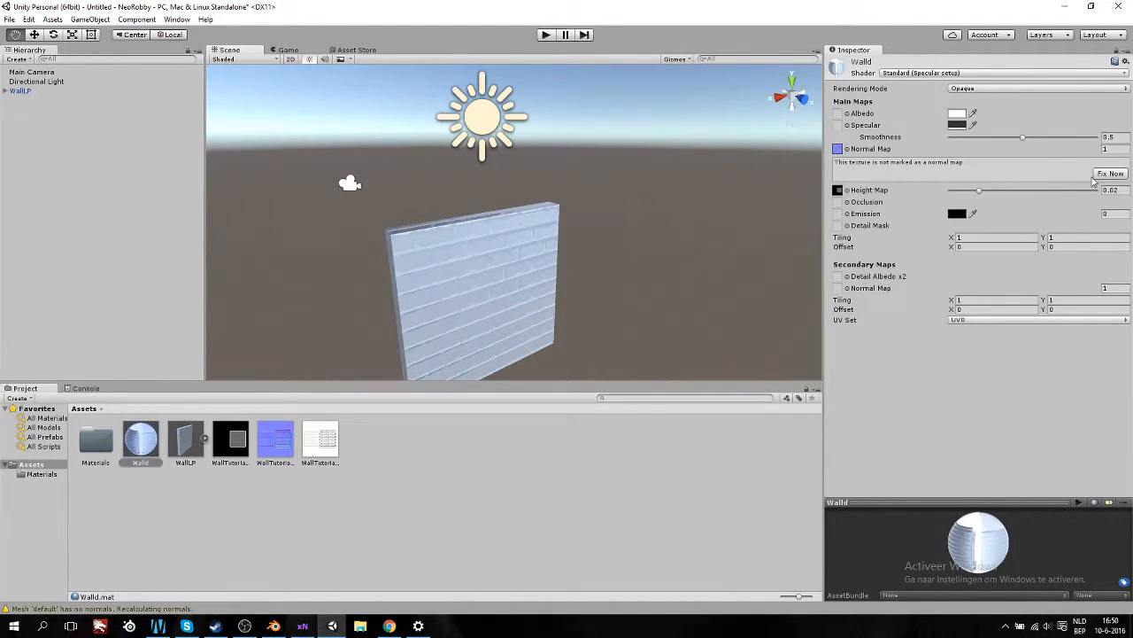
Clear the normal map and height map textures from the Walld material by setting both to None.
left_click(837, 149)
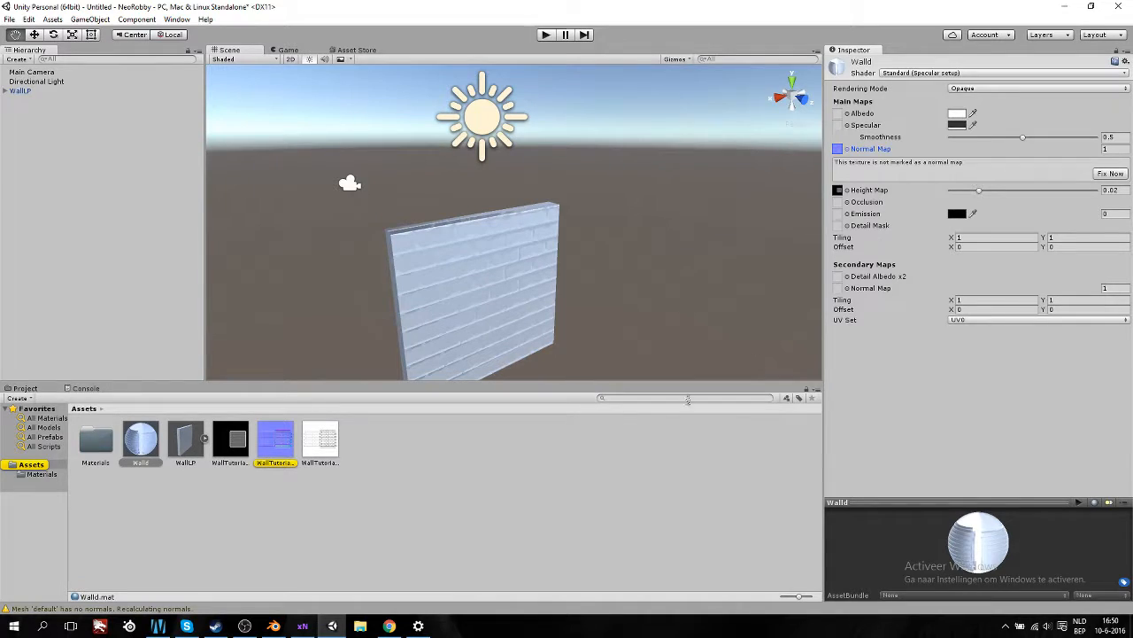
left_click(848, 149)
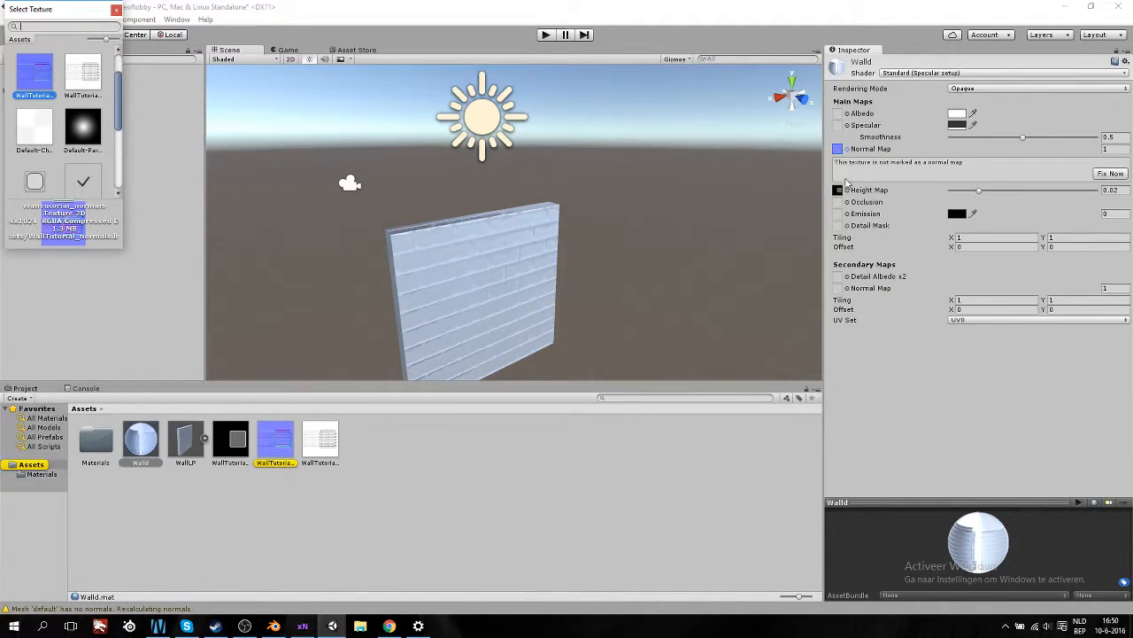
left_click_drag(117, 106, 124, 71)
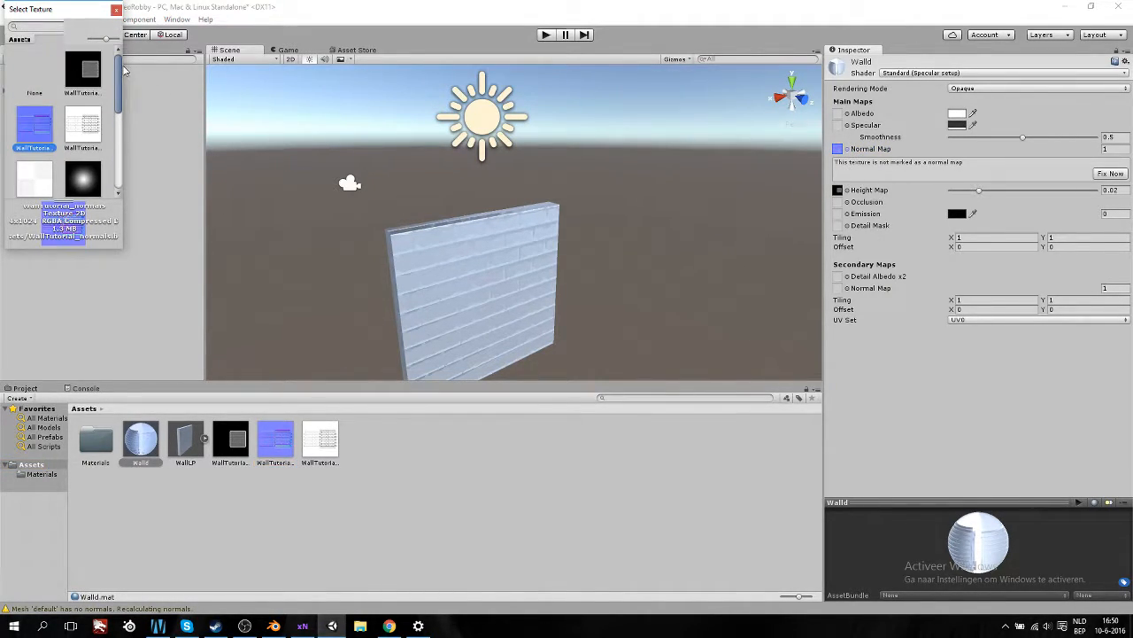
left_click(34, 89)
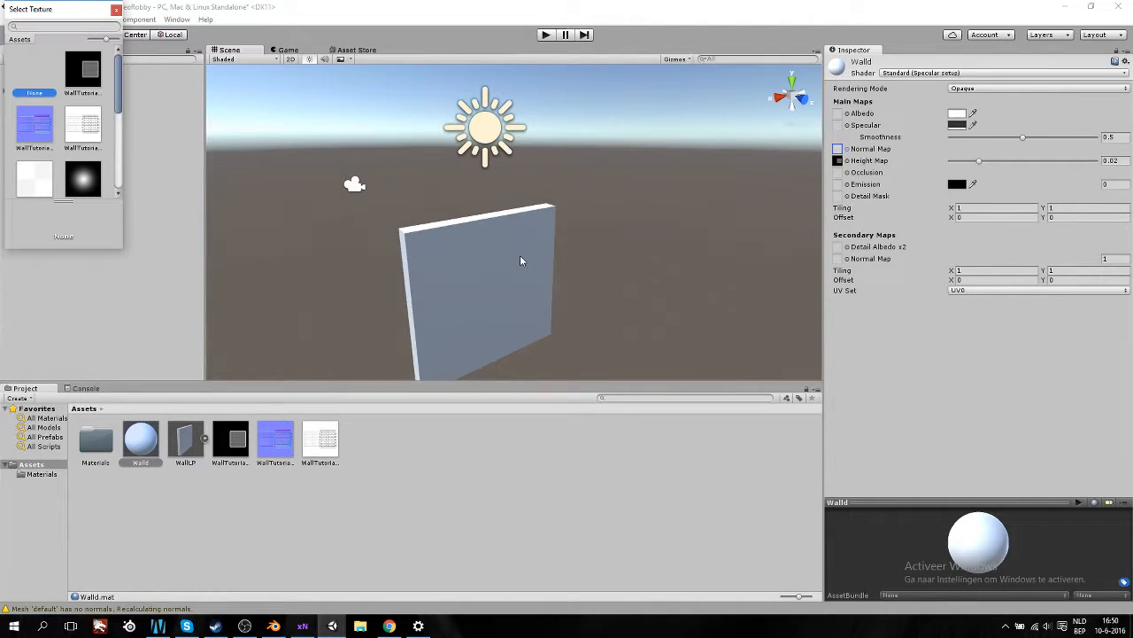
left_click(848, 162)
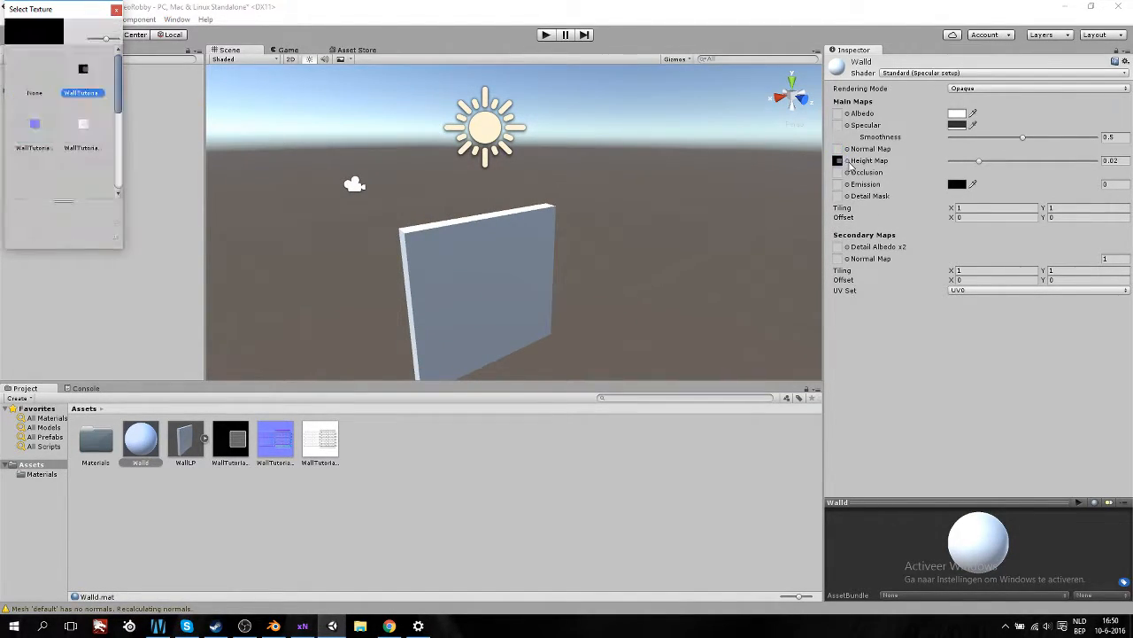
left_click(41, 84)
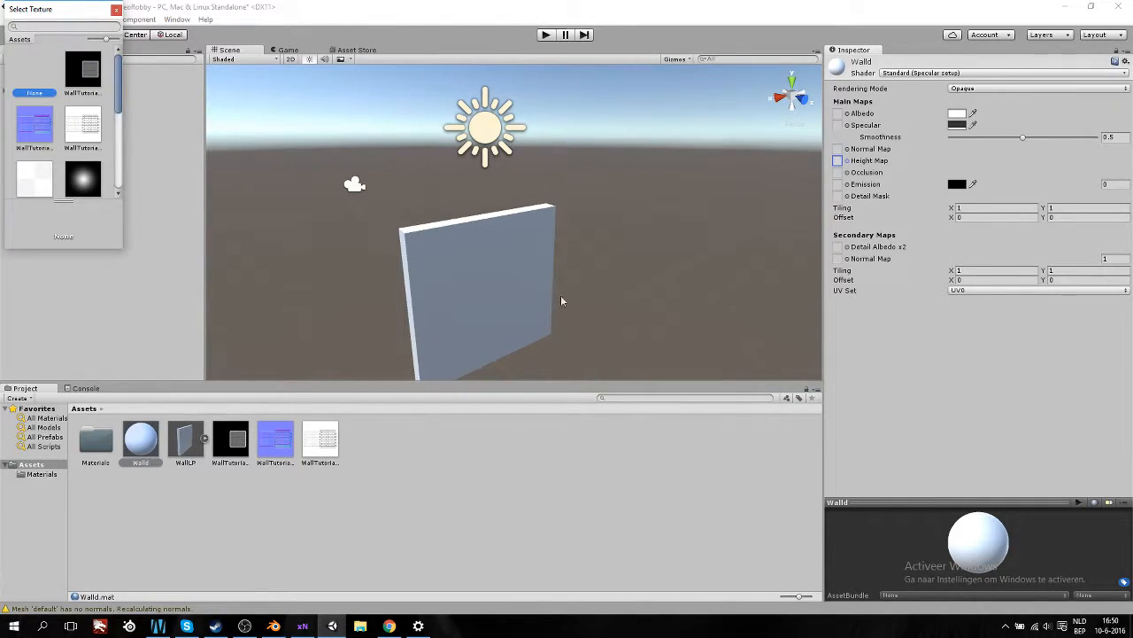
Assign the WallTutorial normals texture as Walld's normal map and fix its import type so it is marked as a normal map.
left_click(274, 447)
left_click_drag(278, 440, 839, 150)
mouse_move(498, 290)
left_mouse_down()
mouse_move(490, 263)
mouse_move(503, 286)
left_mouse_up()
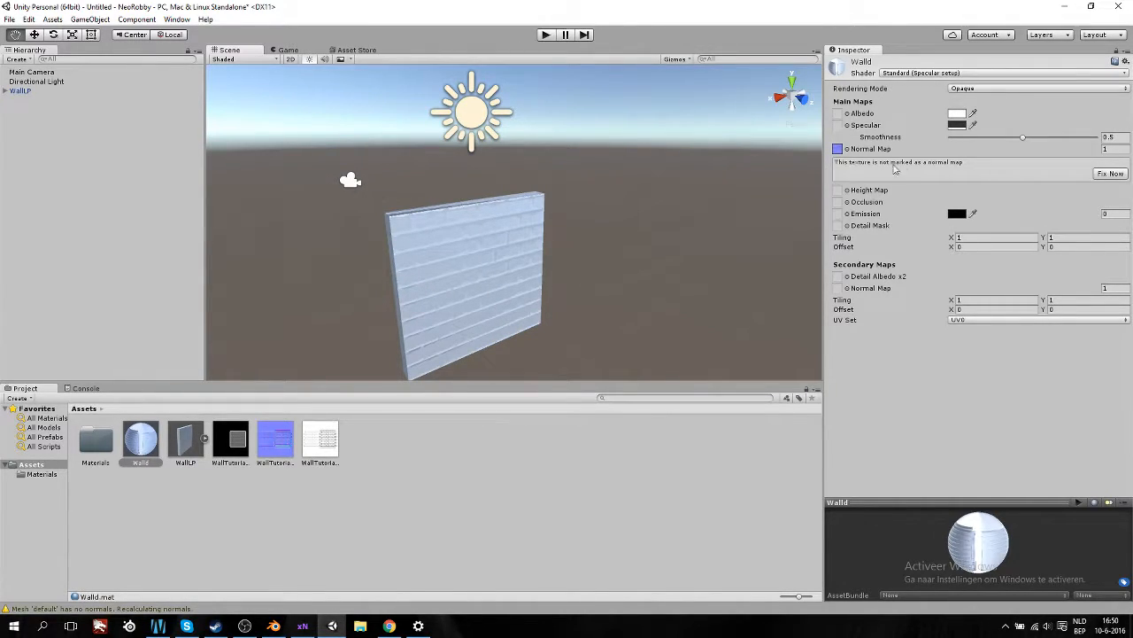
left_click(1113, 175)
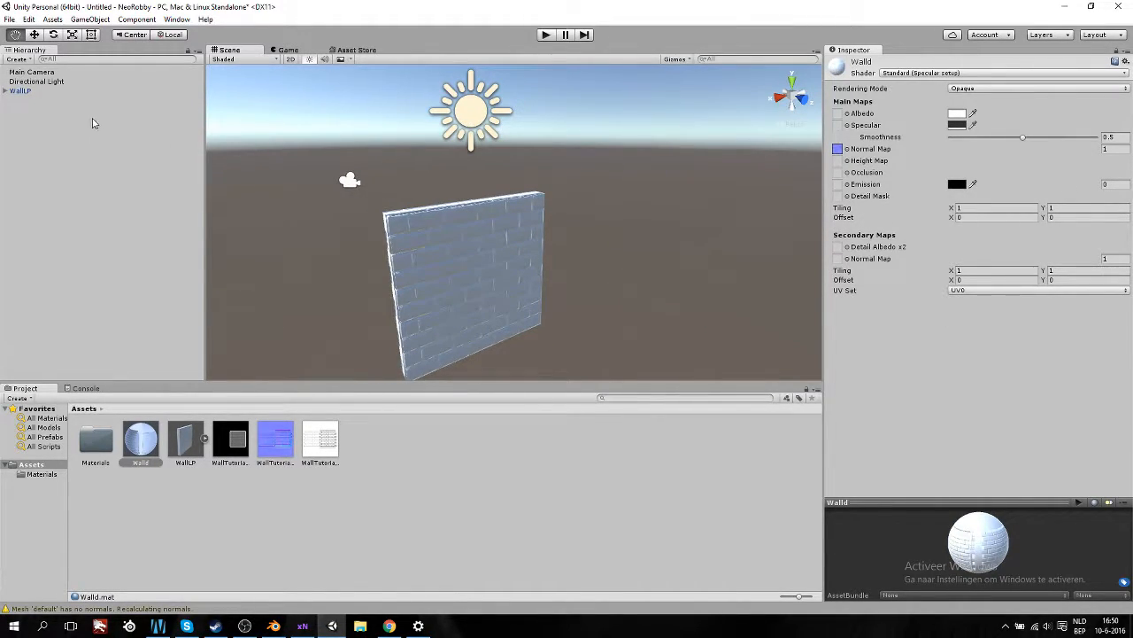
Rotate the directional light to about X 63, Y -210, Z -180 and inspect the lit brick face up close.
left_click(36, 80)
left_click_drag(451, 203, 361, 138)
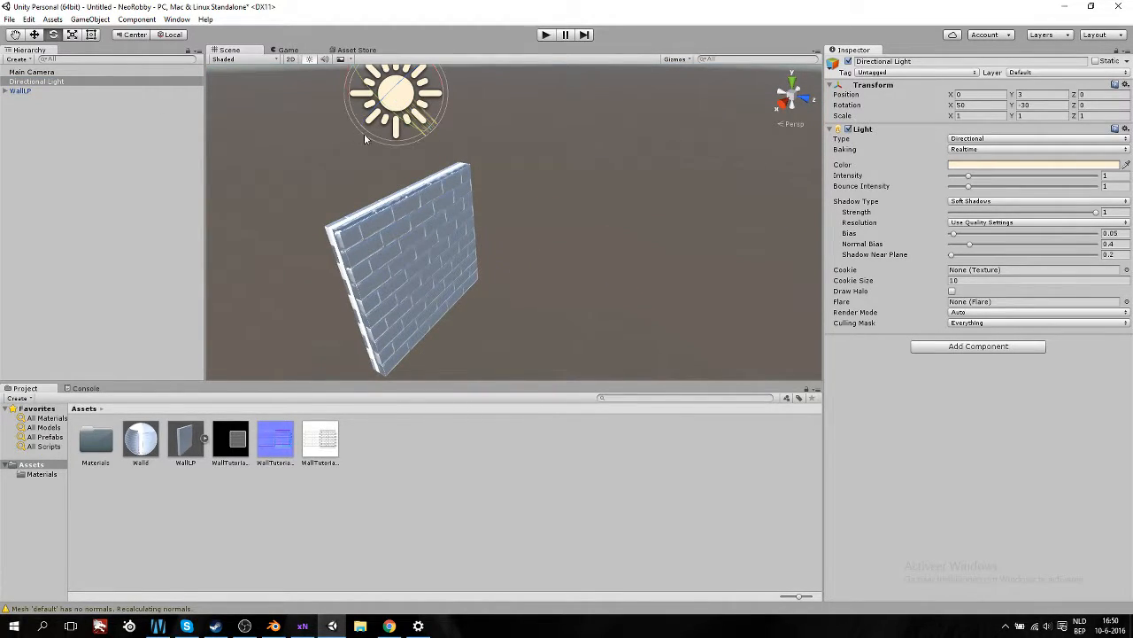
left_click_drag(428, 91, 564, 275)
scroll(566, 278, "up", 3)
right_click_drag(594, 343, 581, 288)
middle_click_drag(591, 316, 575, 270)
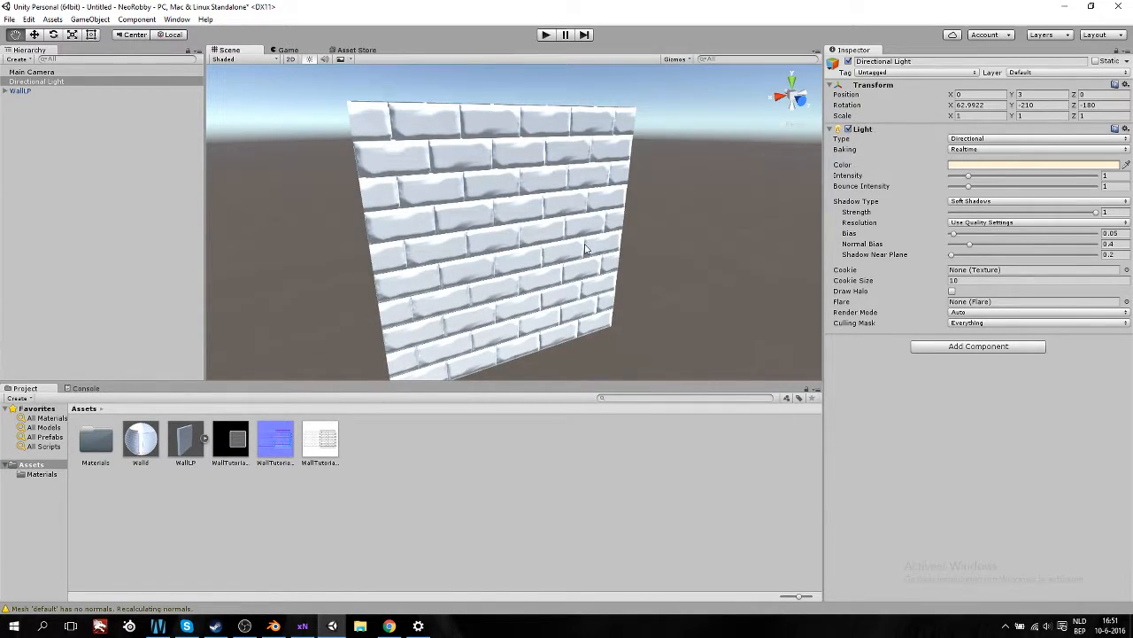
left_click(27, 93)
key("e")
left_click(146, 442)
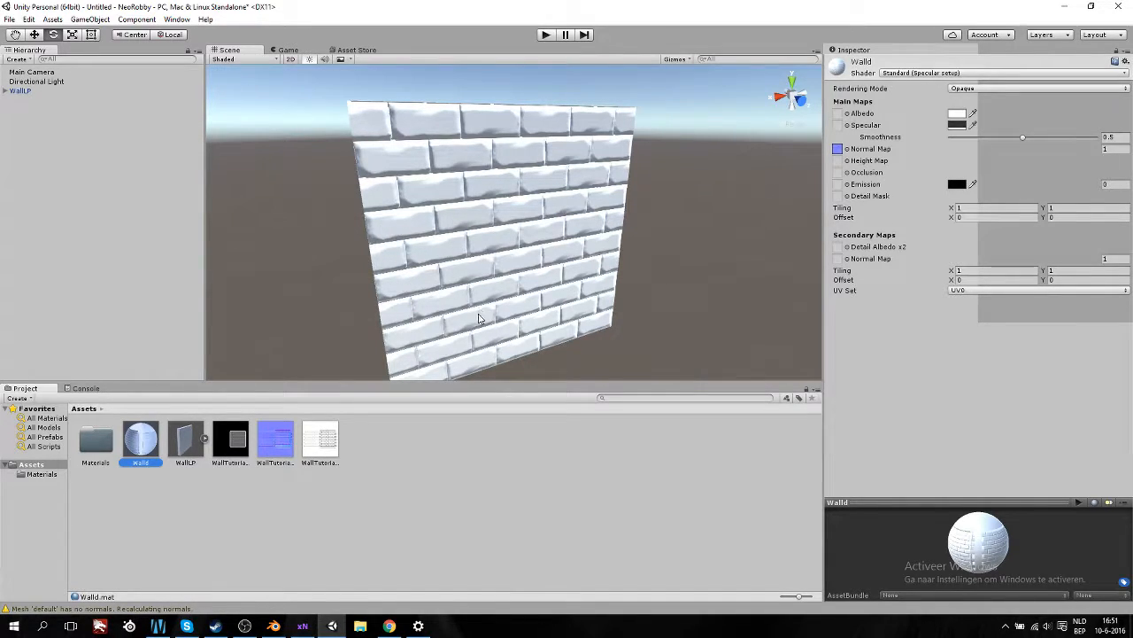
Duplicate WallLP and move the copy along the X axis to position 2, flush beside the original, checking the seam between them.
scroll(464, 279, "down", 3)
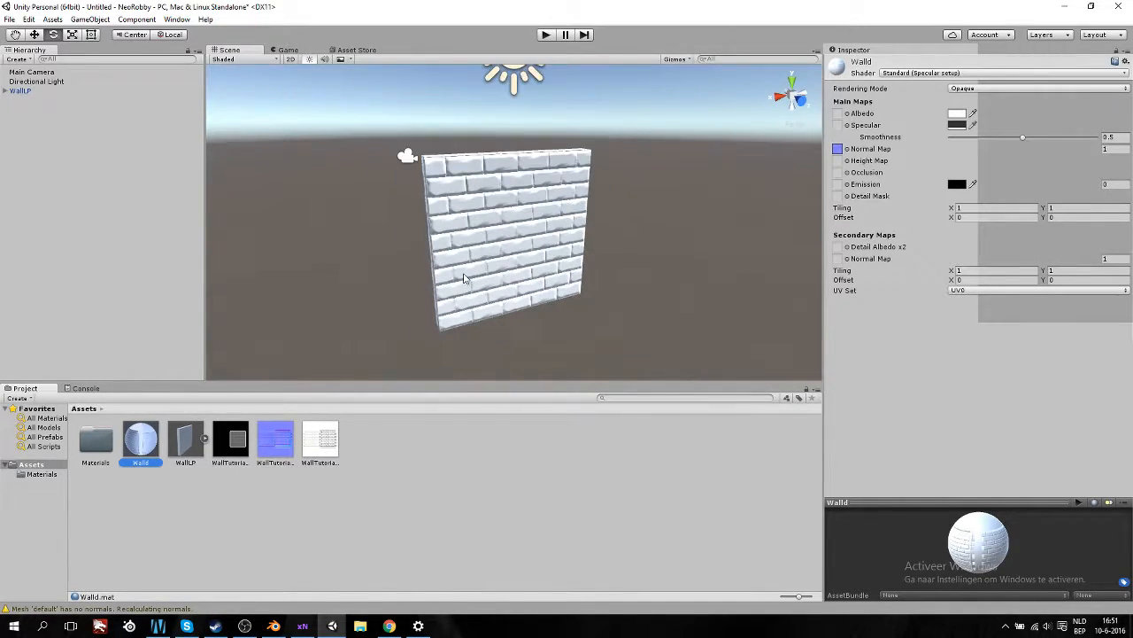
left_click(20, 91)
key("ctrl+d")
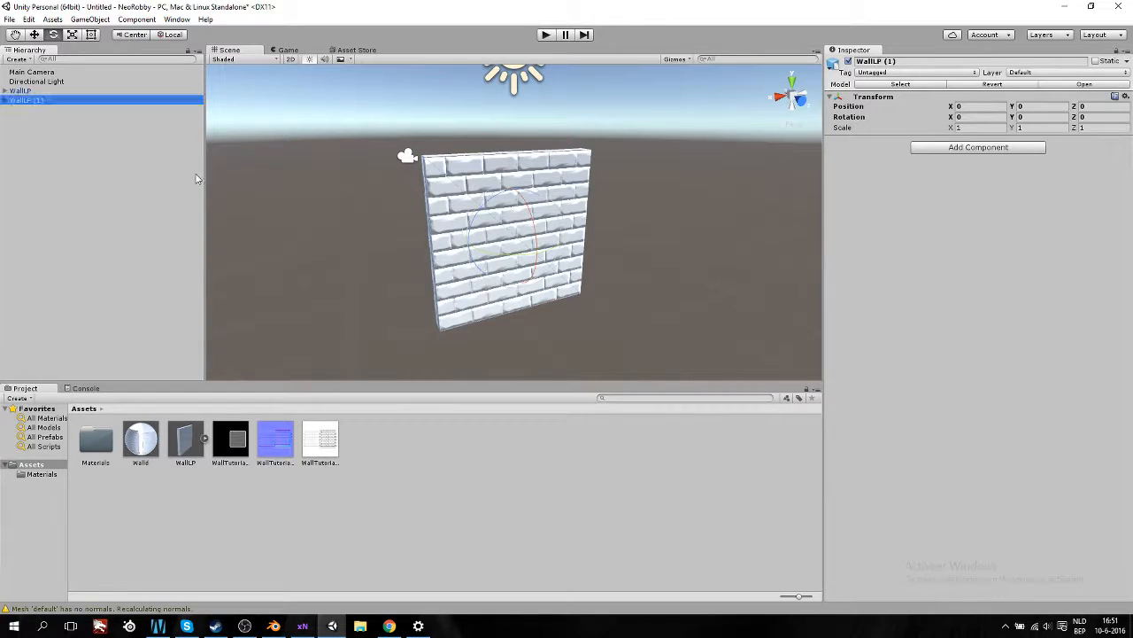
left_click(15, 35)
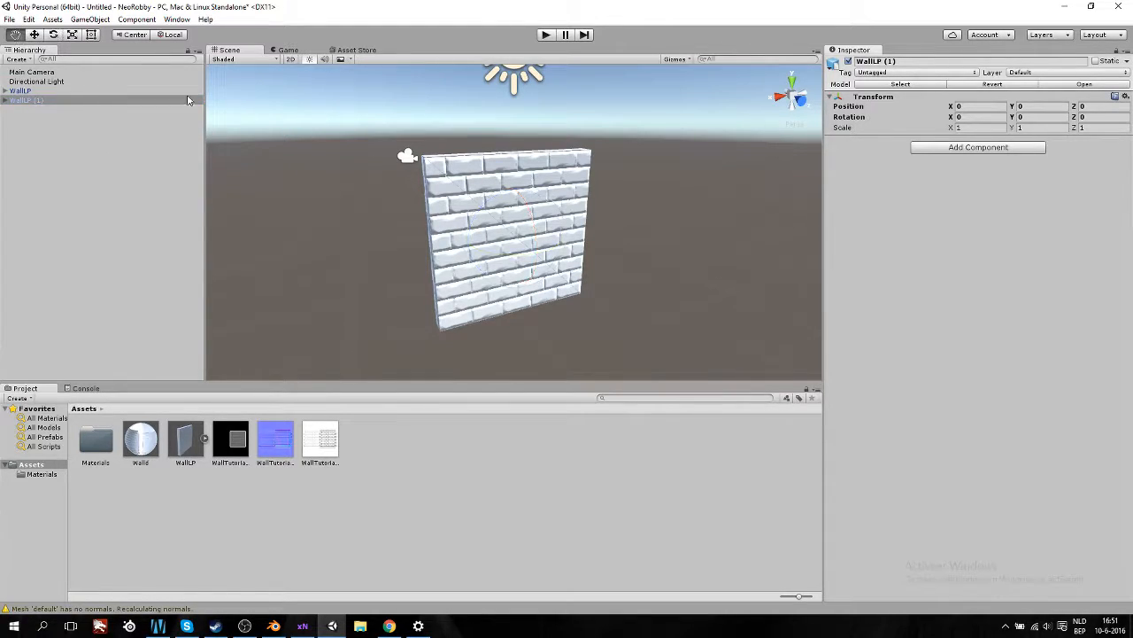
left_click(35, 35)
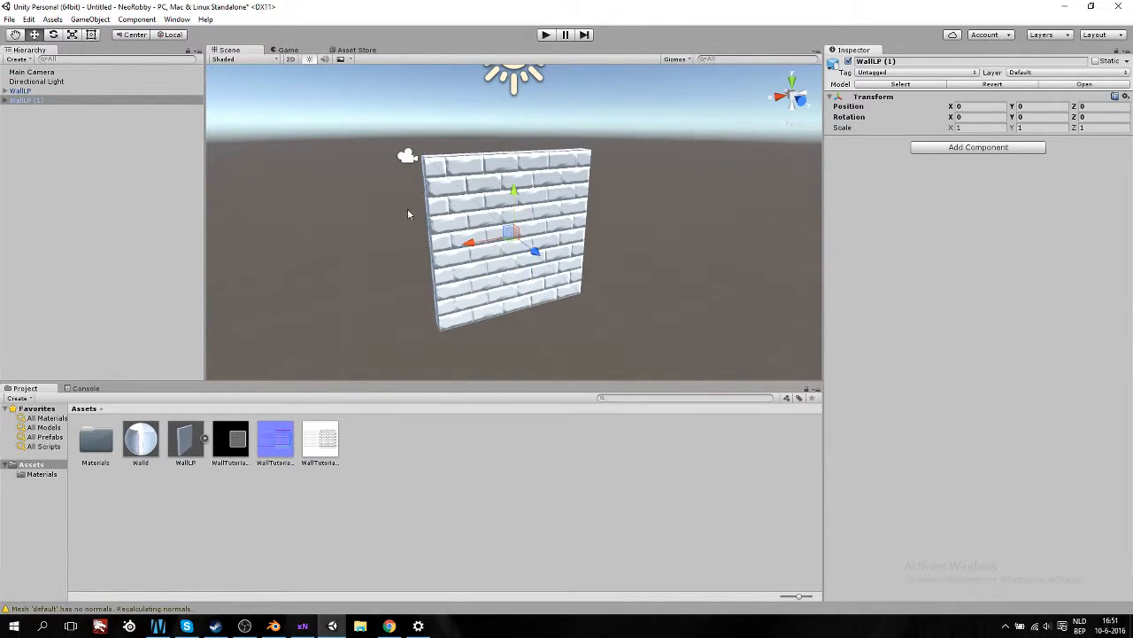
left_click_drag(474, 248, 489, 303)
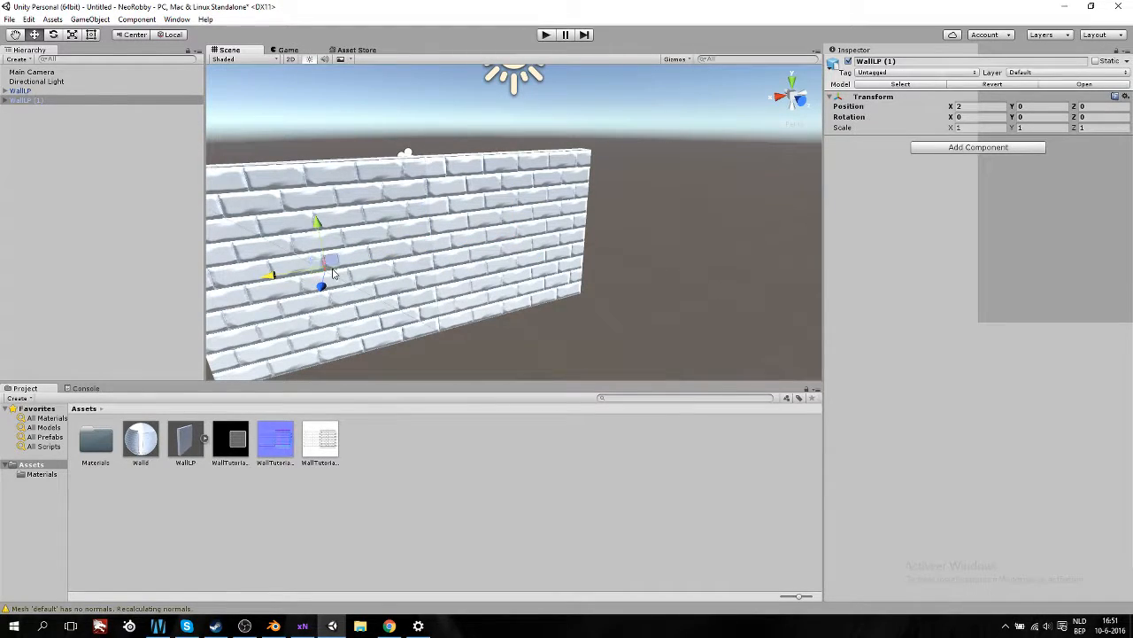
scroll(491, 302, "up", 4)
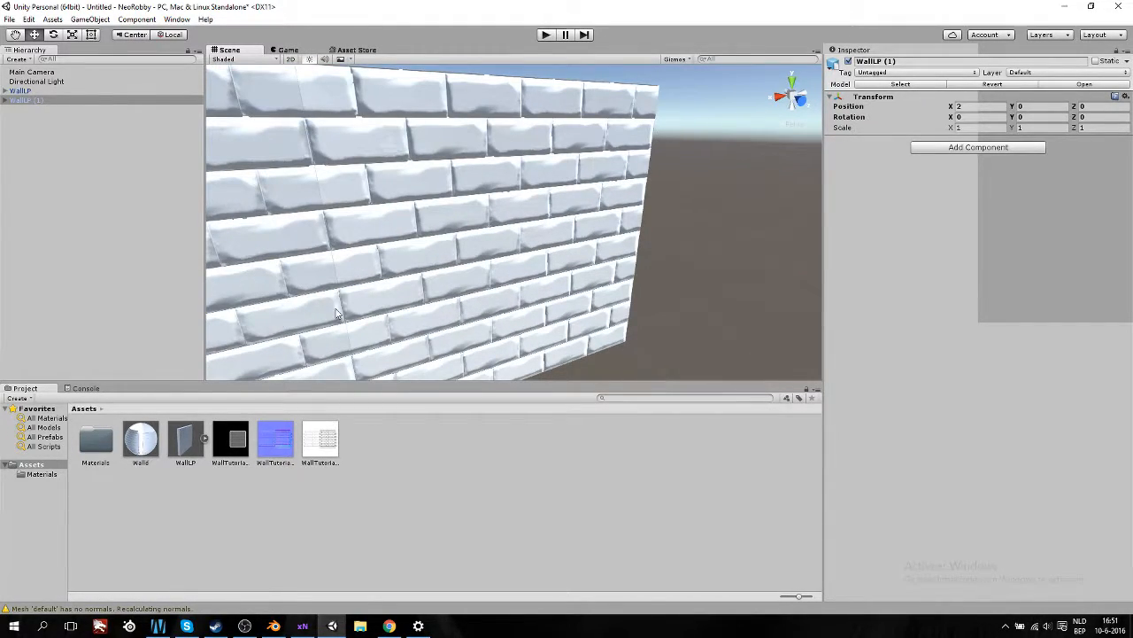
Duplicate WallLP (1) and move the copy along the X axis to position 4, flush with the existing wall.
middle_click_drag(332, 240, 336, 240)
scroll(335, 240, "down", 10)
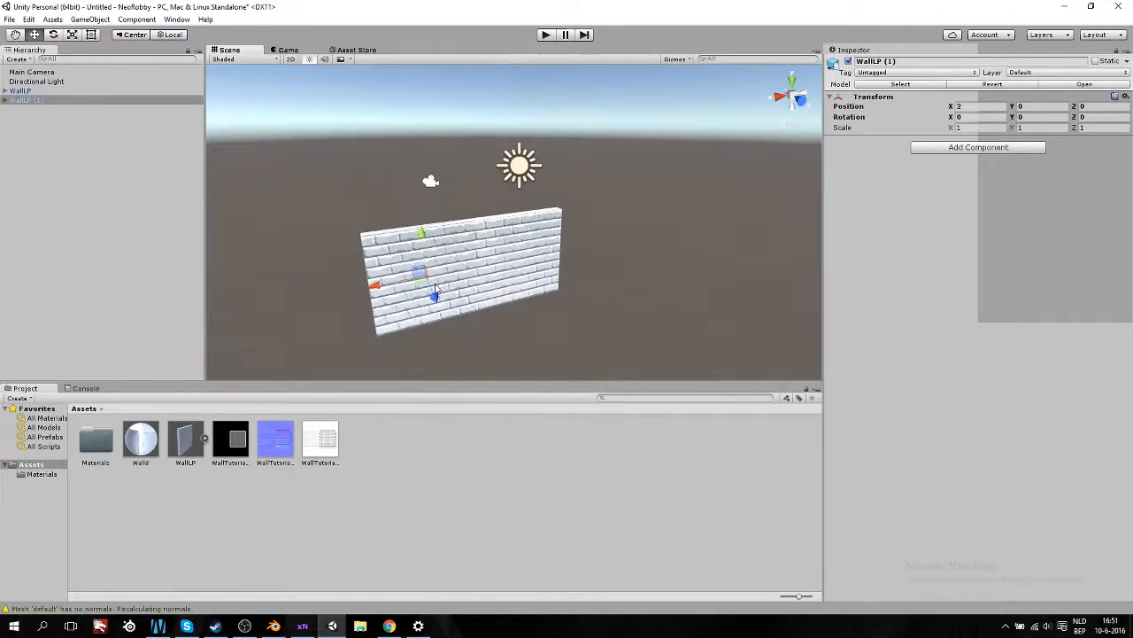
right_click_drag(642, 299, 535, 294)
middle_click_drag(671, 302, 615, 306)
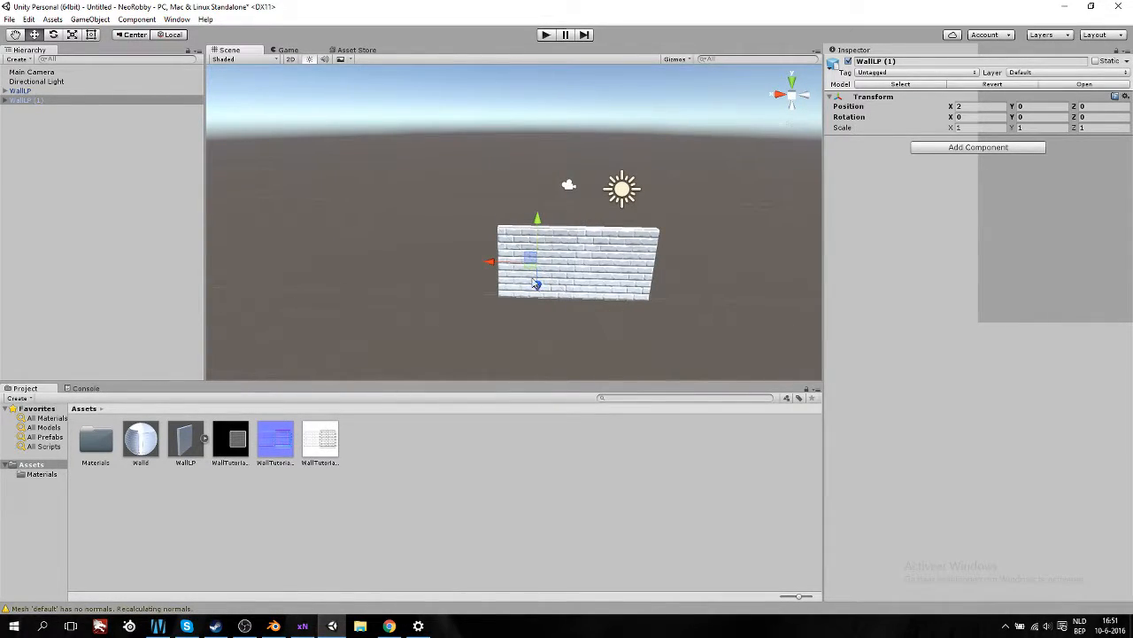
key("ctrl+d")
left_click_drag(490, 266, 410, 267)
scroll(571, 297, "up", 6)
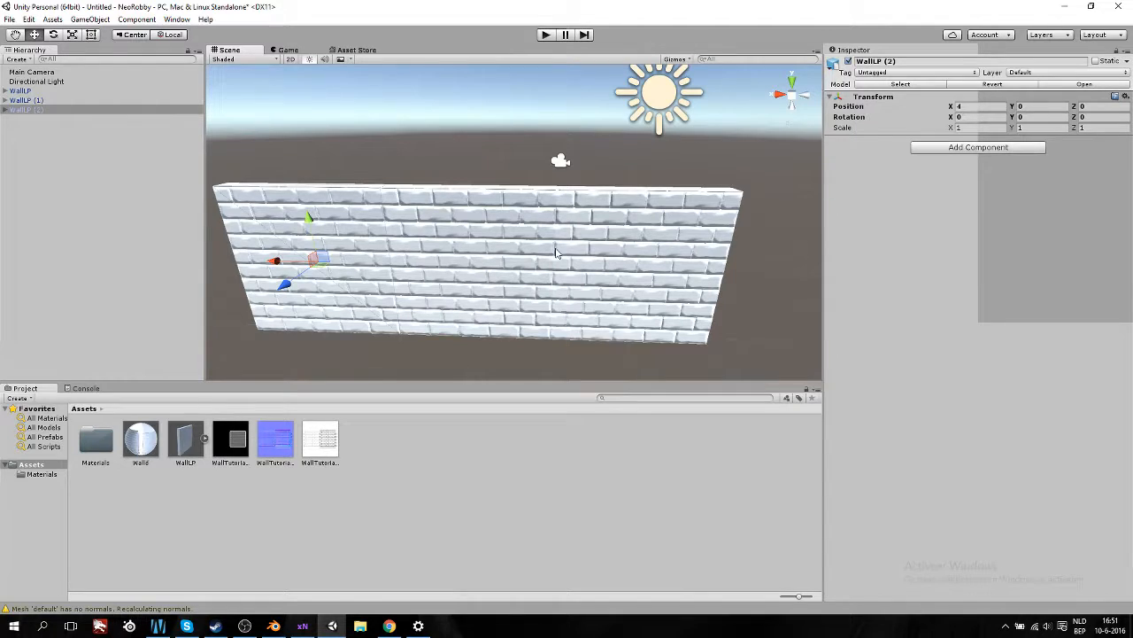
Deselect the new wall copy and examine the three-segment wall for seams from close up and farther away.
left_click_drag(424, 312, 449, 337, "alt")
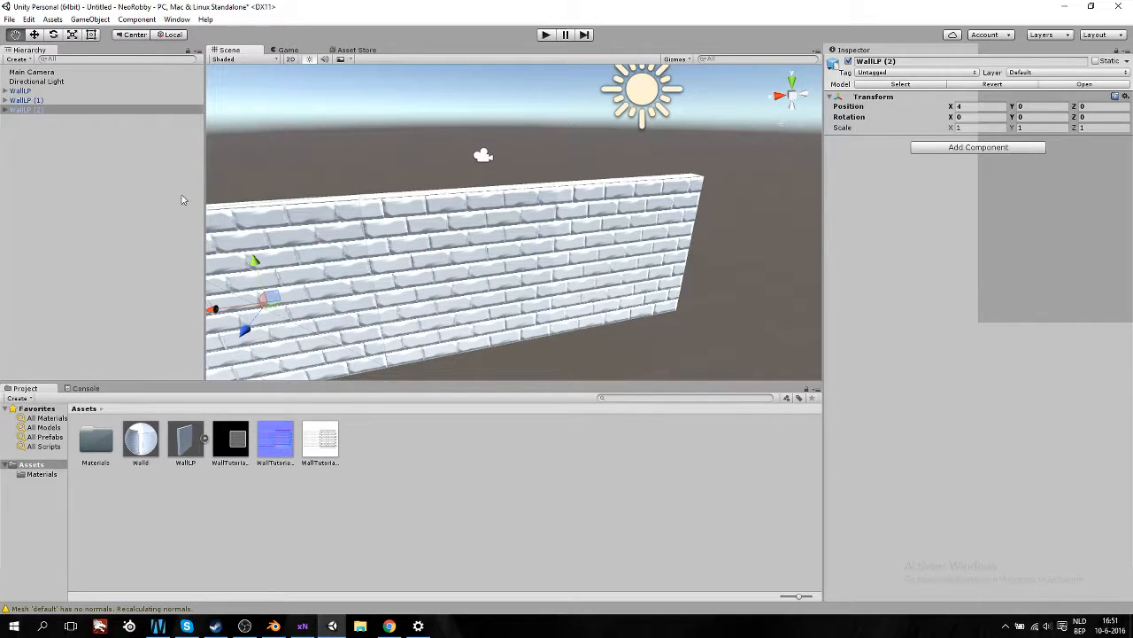
right_click(34, 110)
left_click(190, 247)
left_click(187, 243)
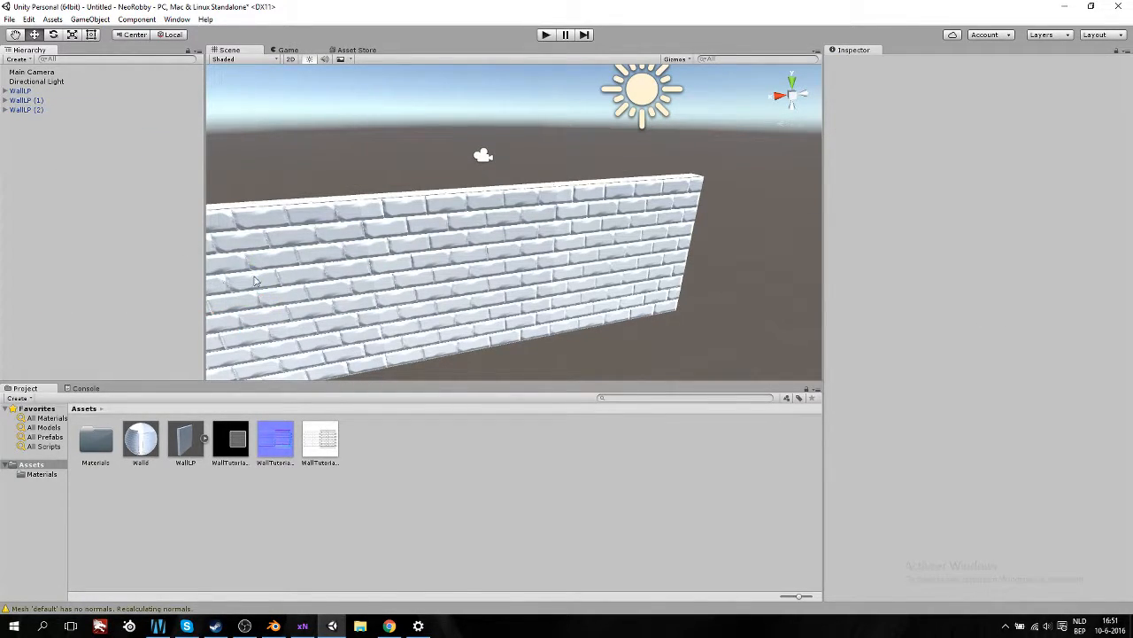
scroll(426, 305, "down", 3)
scroll(427, 302, "down", 3)
scroll(434, 301, "up", 2)
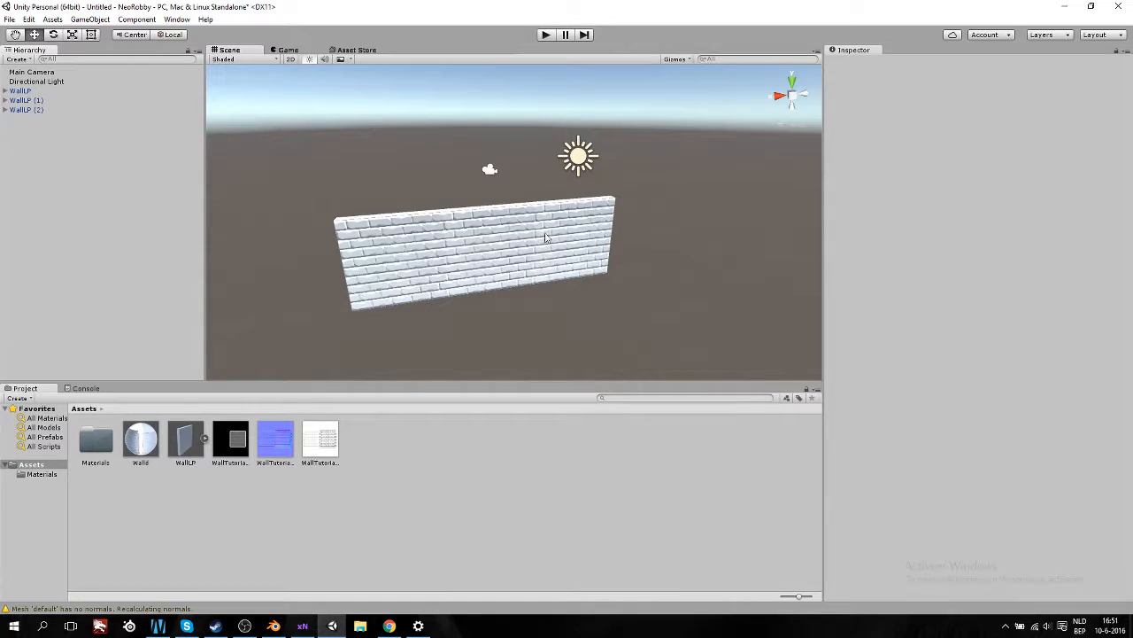
scroll(447, 287, "up", 3)
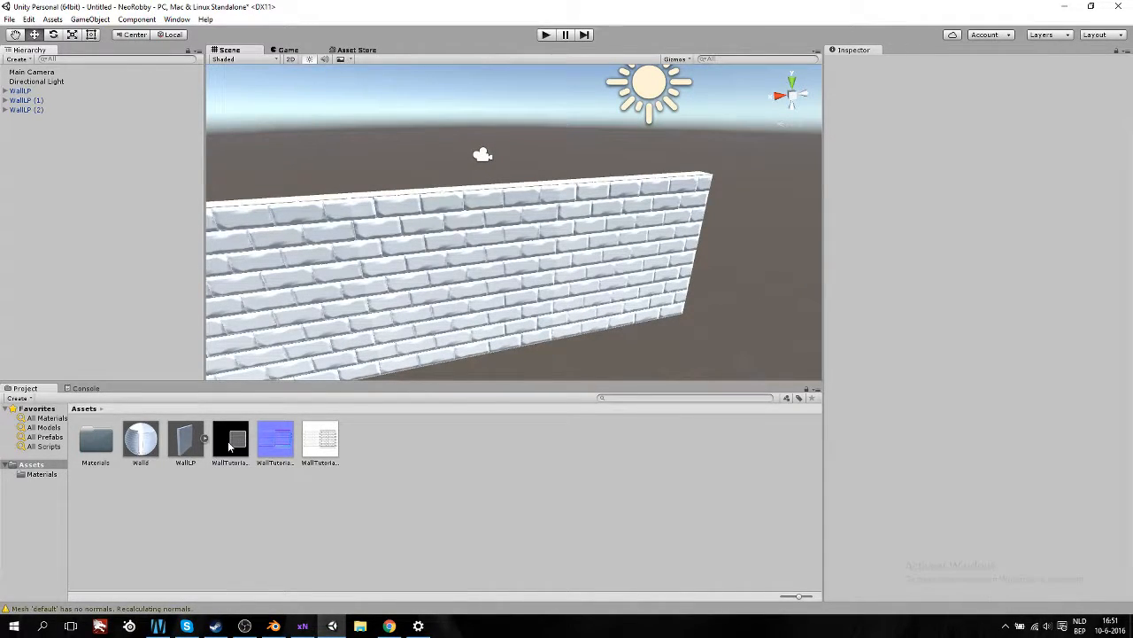
Assign the WallTutorial heights texture as the Walld material's height map and view the wall from its end.
left_click(137, 445)
left_click_drag(232, 442, 838, 163)
middle_click_drag(438, 333, 530, 328)
right_click_drag(443, 326, 528, 325)
right_click_drag(381, 323, 457, 322)
middle_click_drag(354, 325, 484, 311)
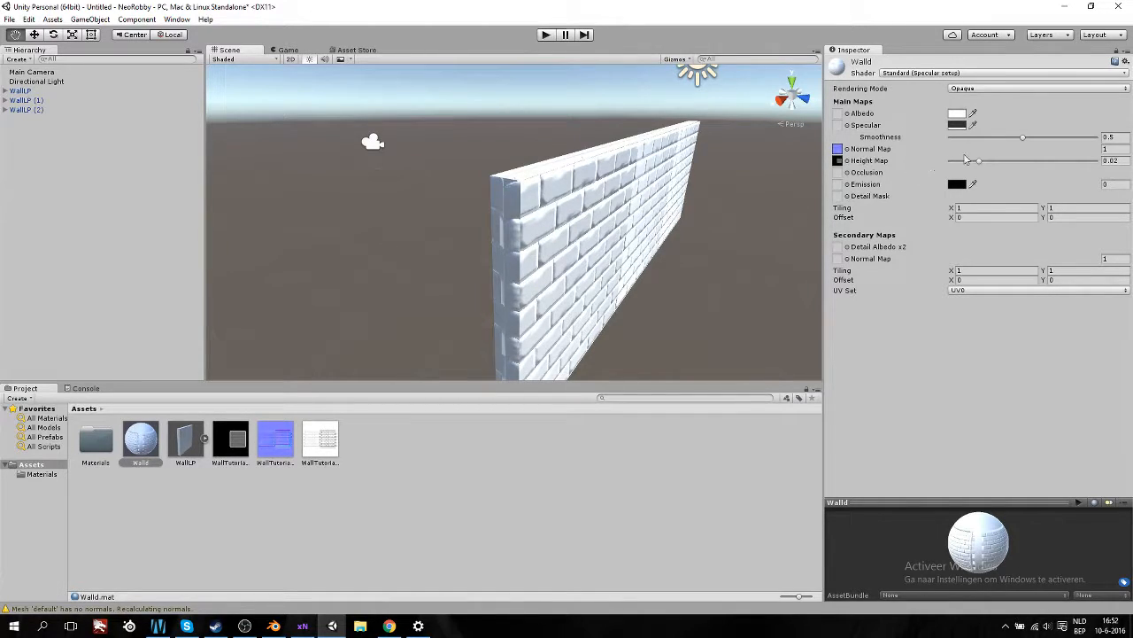
Try other height map strengths on the Walld material, restoring the value to 0.02.
mouse_move(978, 161)
left_mouse_down()
mouse_move(1098, 163)
mouse_move(920, 161)
mouse_move(1028, 160)
mouse_move(999, 161)
left_mouse_up()
key("BackSpace")
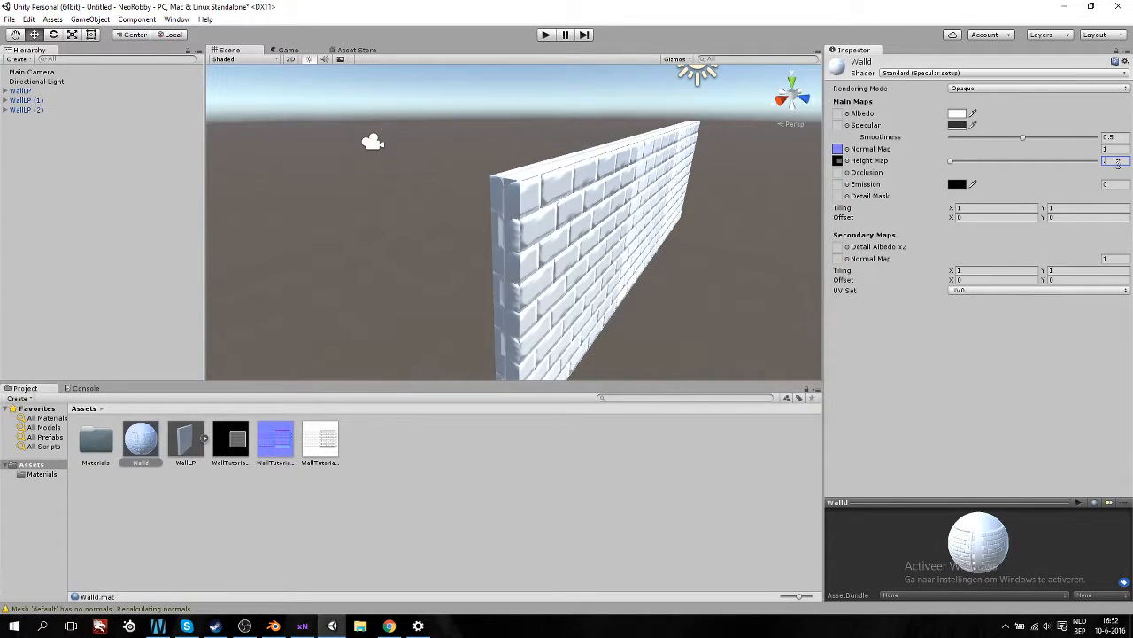
type("2")
key("BackSpace")
type("0.02")
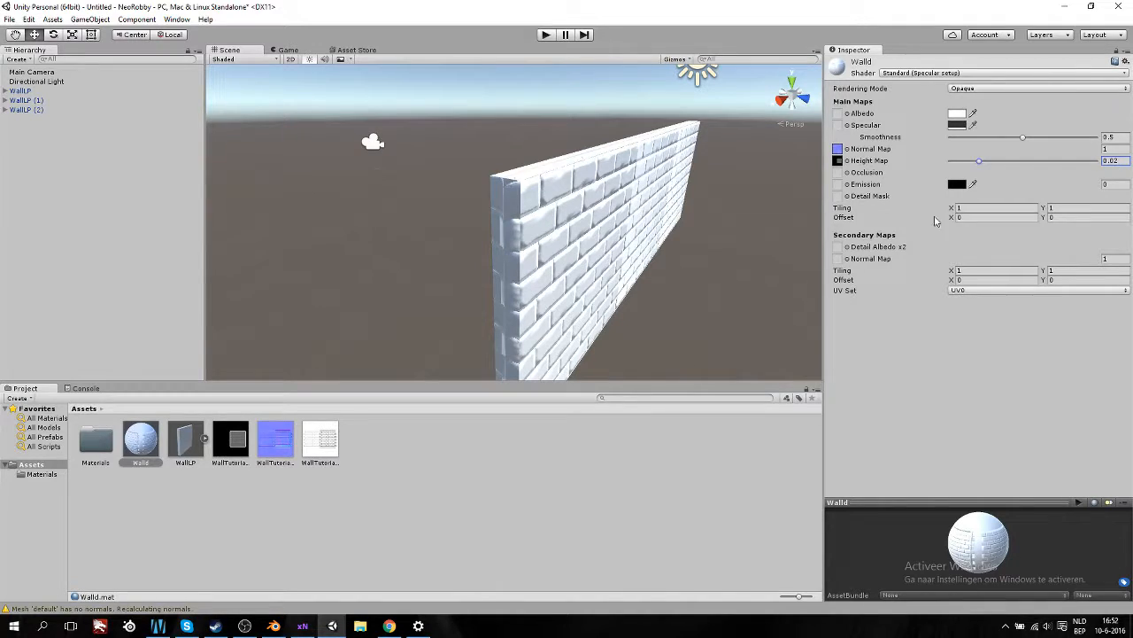
Assign the WallTutorial occlusion texture as Walld's occlusion map and set its strength to about 0.288.
middle_click_drag(734, 263, 686, 266)
right_click_drag(685, 265, 556, 280)
middle_click_drag(618, 282, 551, 294)
left_click_drag(321, 443, 846, 186)
right_click_drag(650, 319, 531, 299)
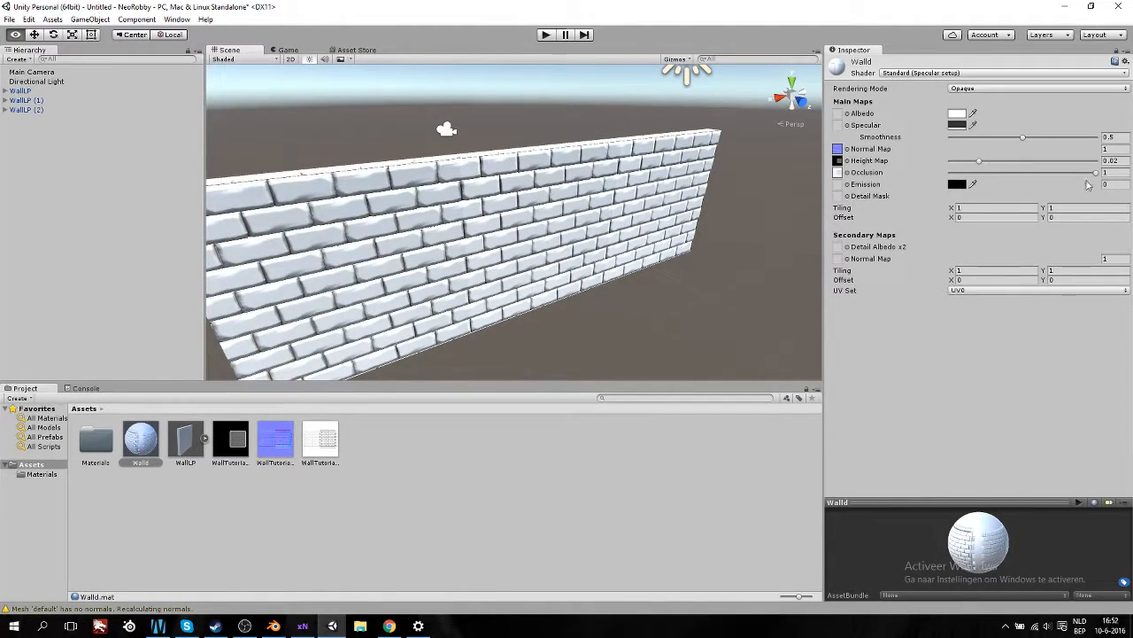
left_click_drag(1096, 173, 1061, 173)
mouse_move(1023, 191)
left_mouse_down()
mouse_move(977, 192)
mouse_move(1004, 189)
left_mouse_up()
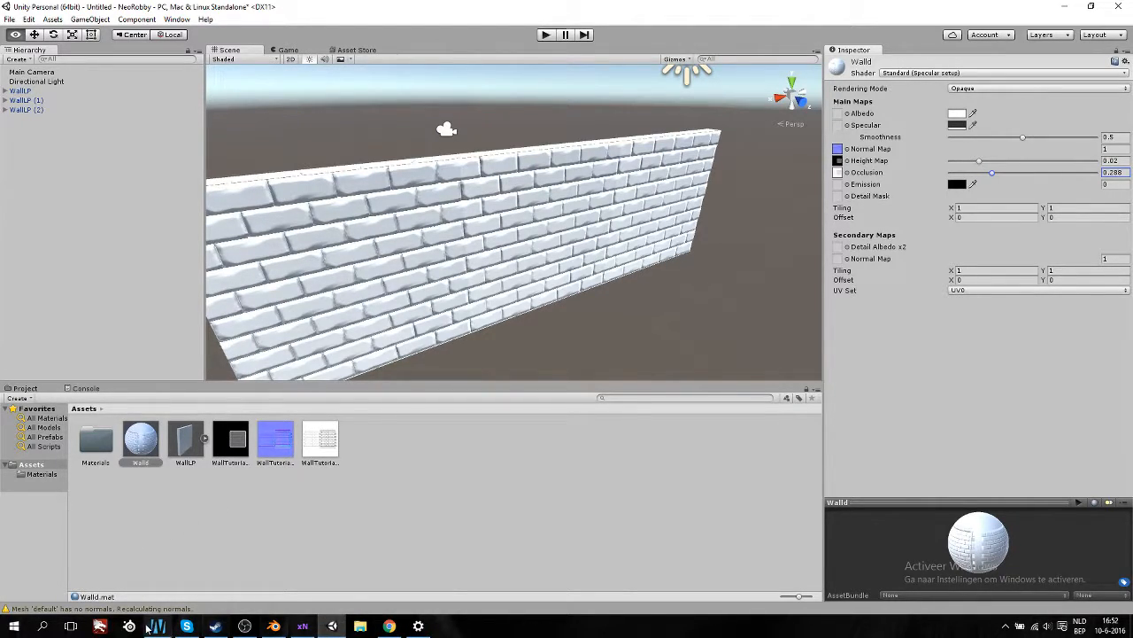
Switch to Paint, open WallTutorial_occlusion from the desktop in it, and bring the Paint window in front of xNormal.
left_click(43, 626)
type("paint")
key("Return")
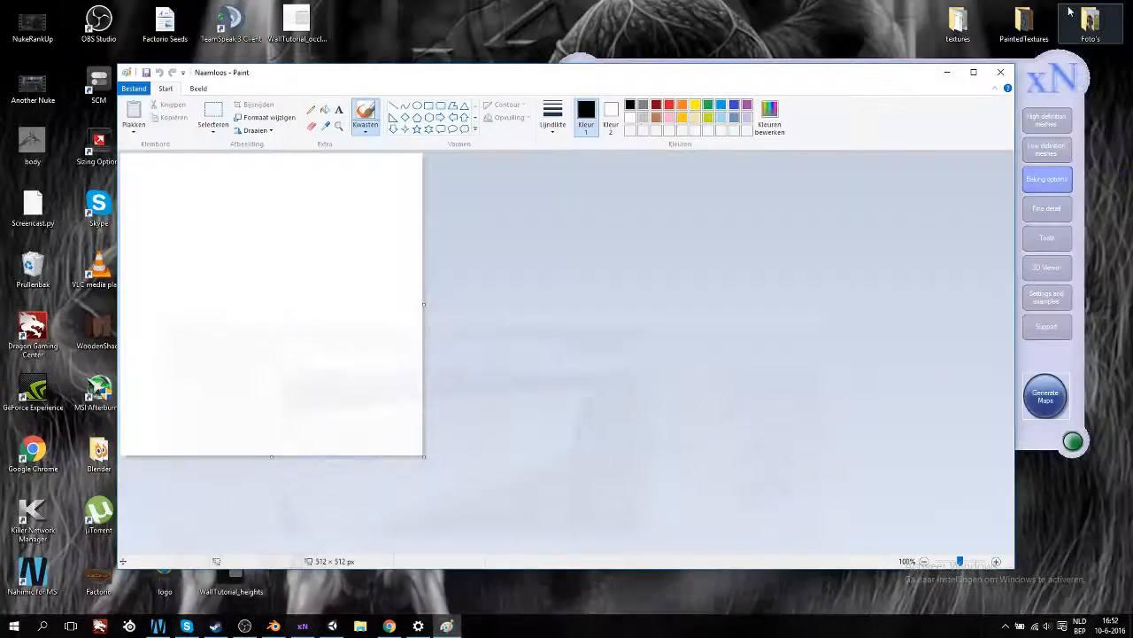
left_click(1065, 7)
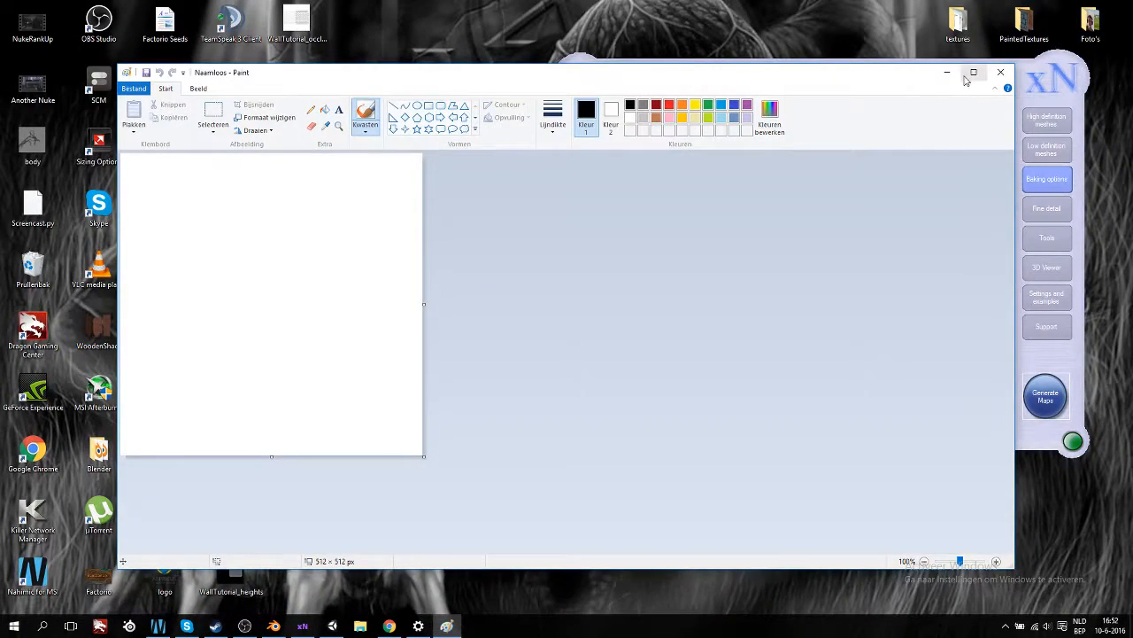
left_click(1051, 74)
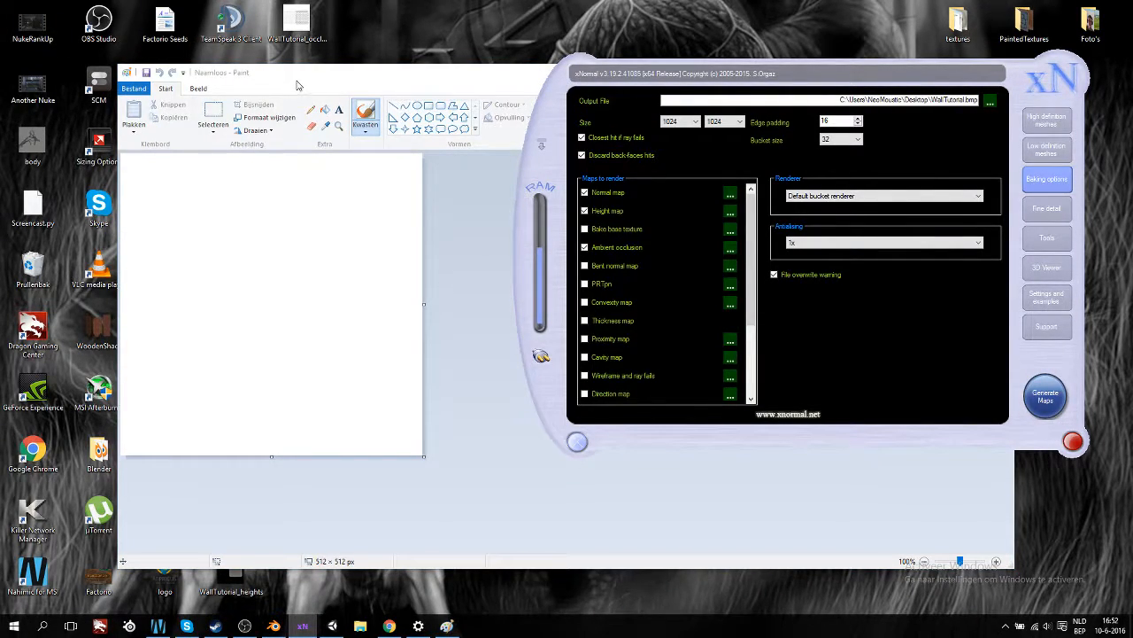
left_click_drag(301, 26, 271, 271)
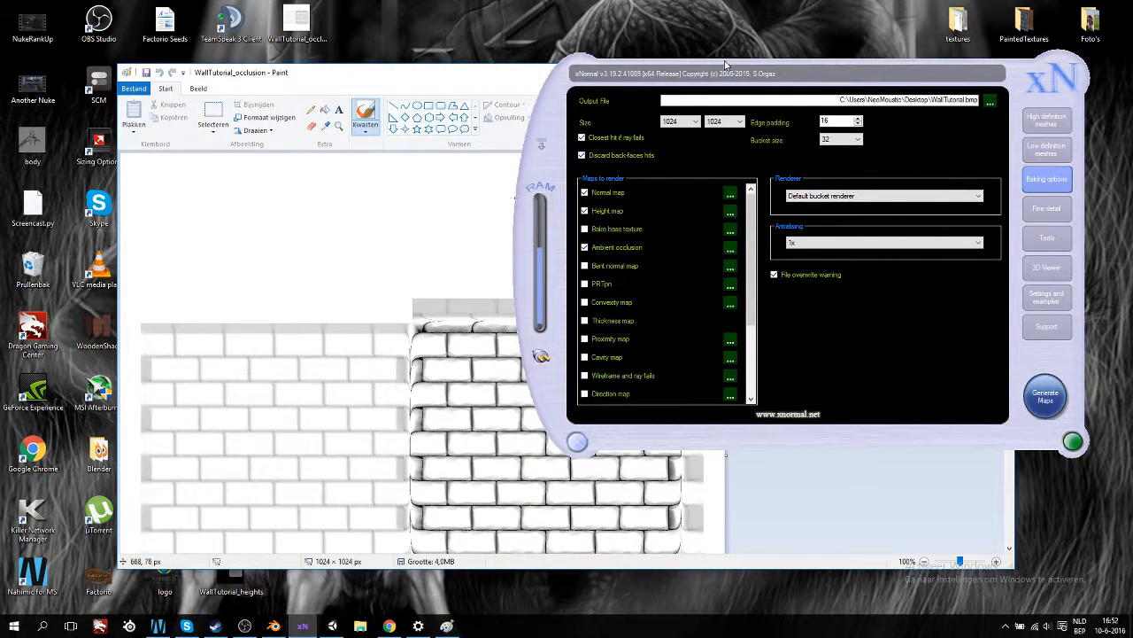
left_click(463, 71)
left_click_drag(463, 70, 395, 38)
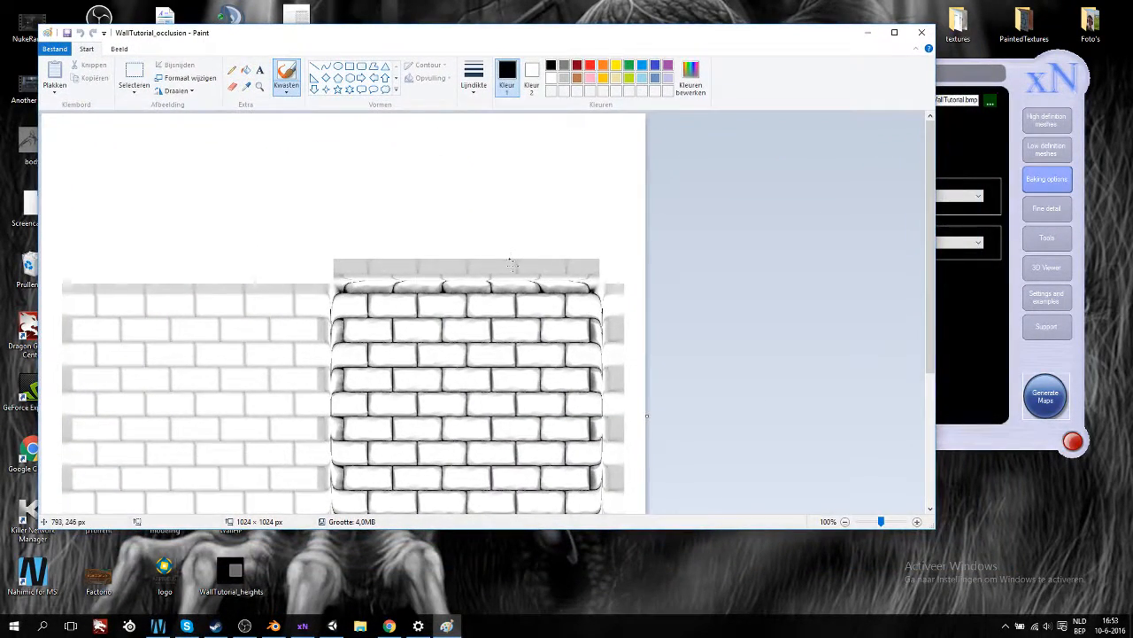
scroll(510, 262, "down", 5)
scroll(504, 298, "up", 2)
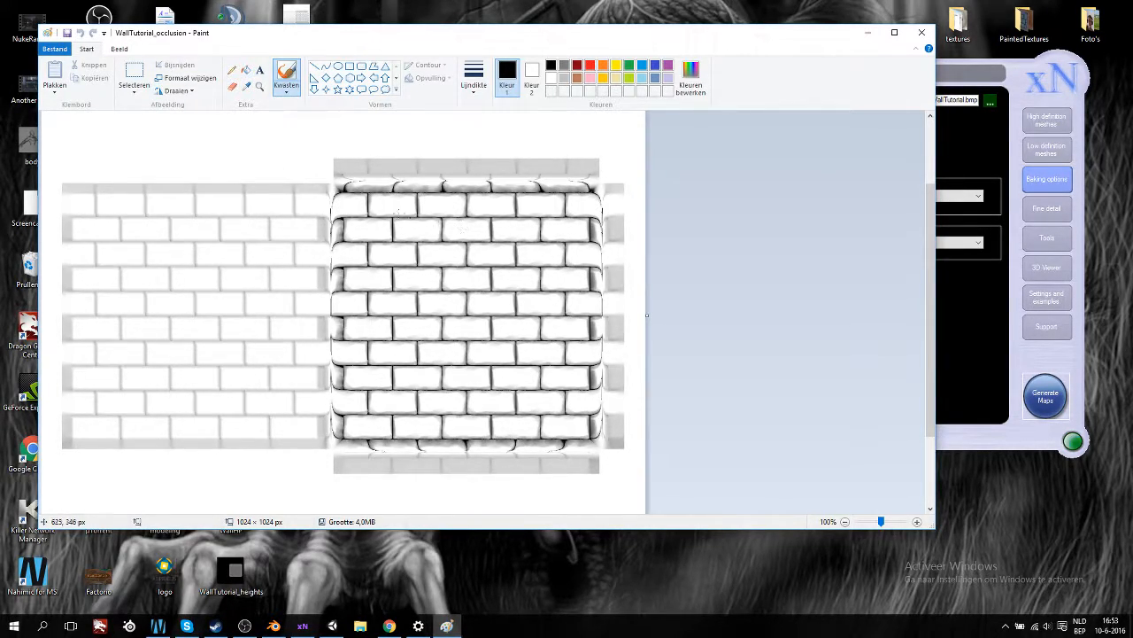
Try filling the first brick in the top row of the dark-outlined section with black.
left_click(245, 70)
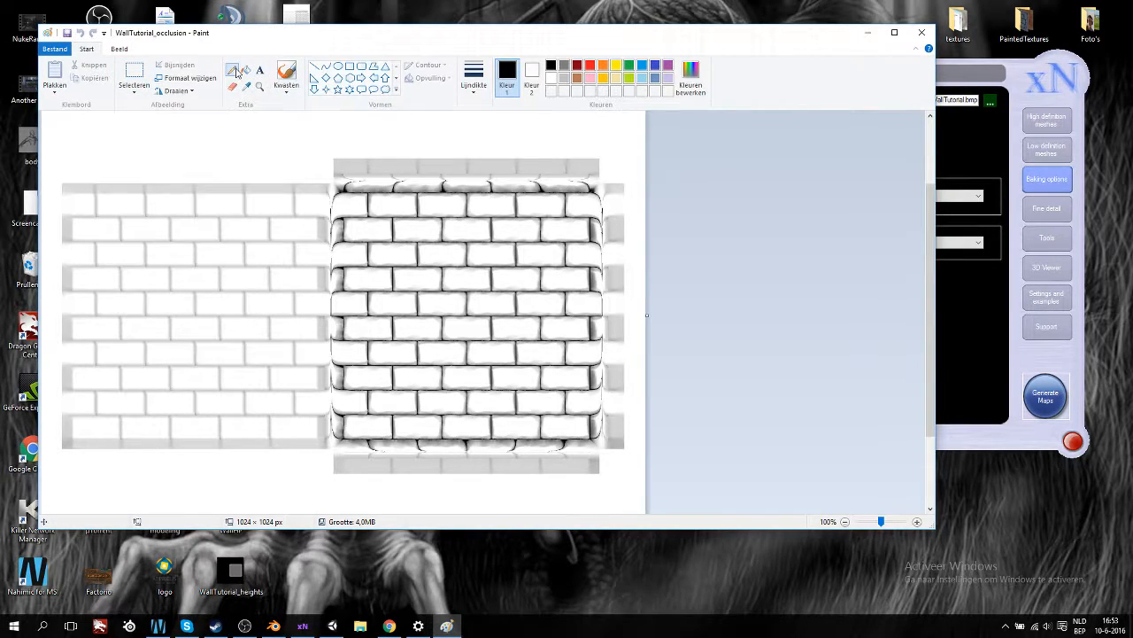
left_click(356, 207)
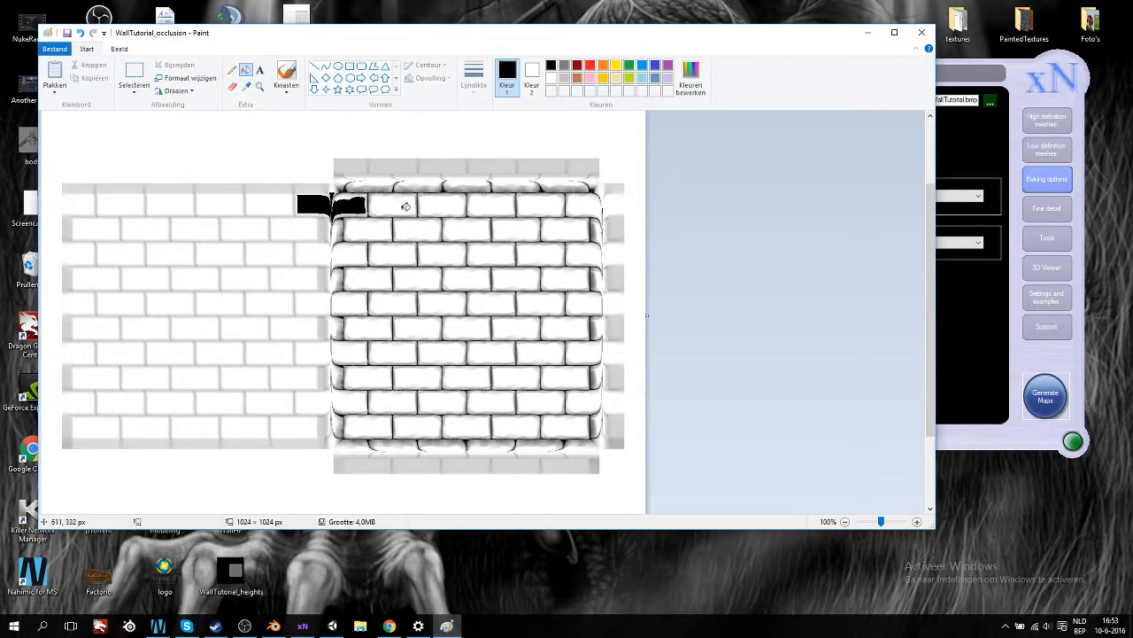
key("ctrl+z")
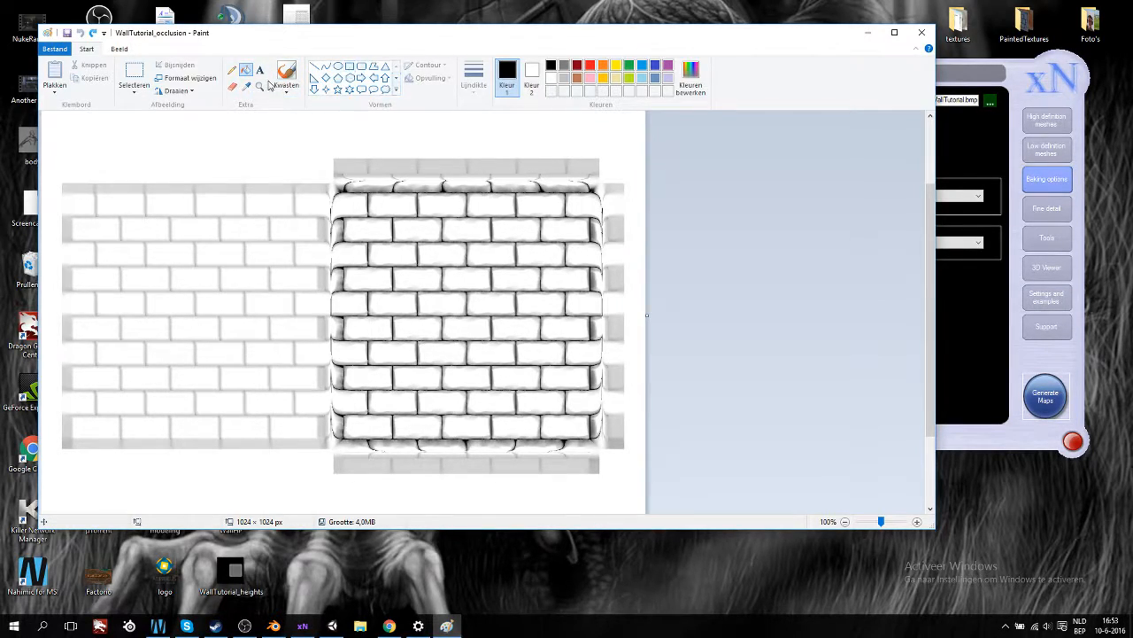
Choose brown as the drawing colour and try a pencil stroke of the thickest line width over the upper bricks.
left_click(232, 71)
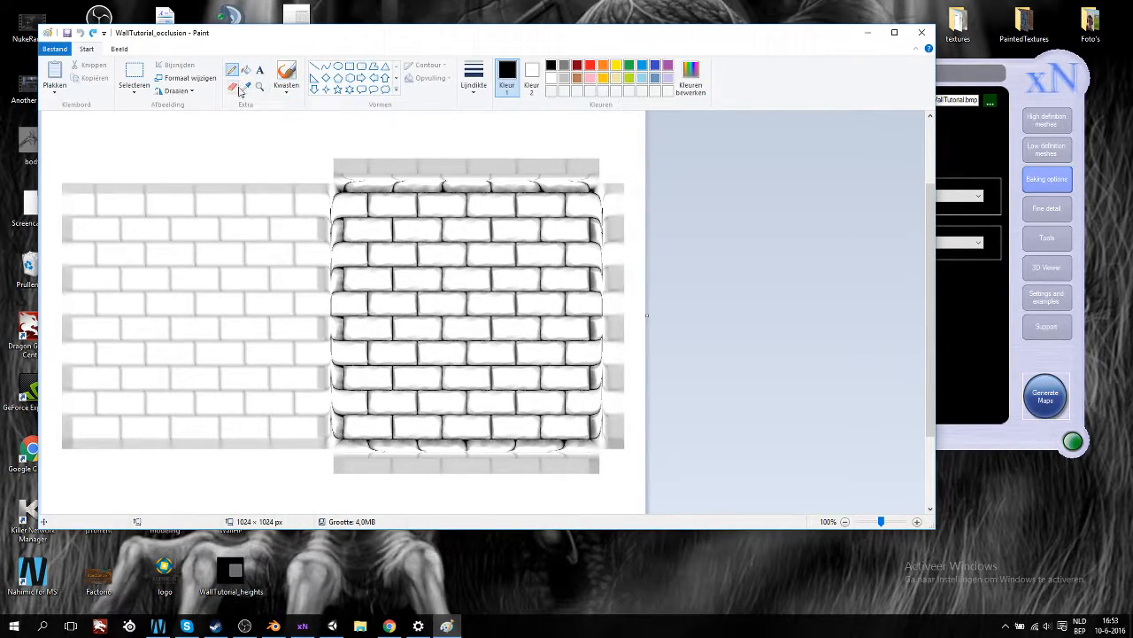
left_click(576, 79)
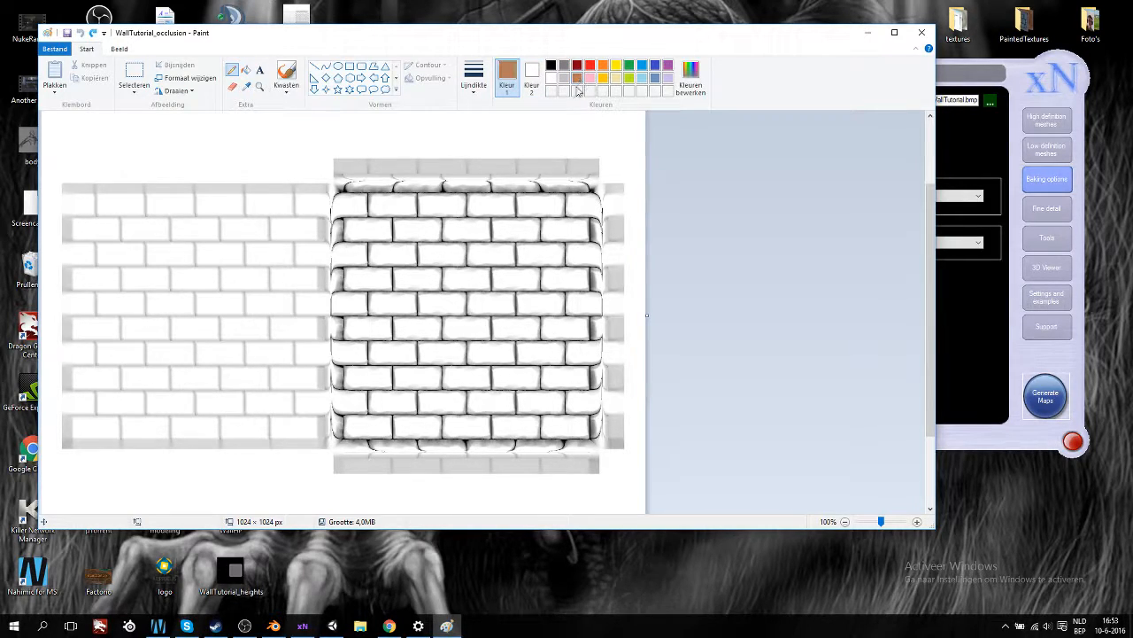
left_click(474, 84)
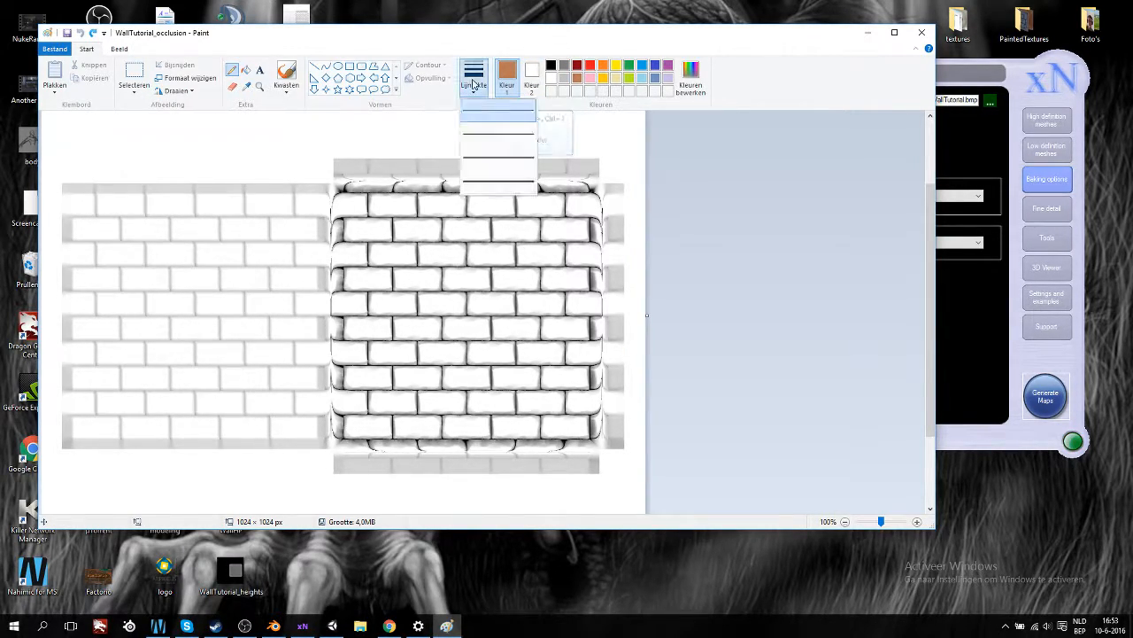
left_click(498, 188)
left_click_drag(354, 179, 389, 183)
key("ctrl+z")
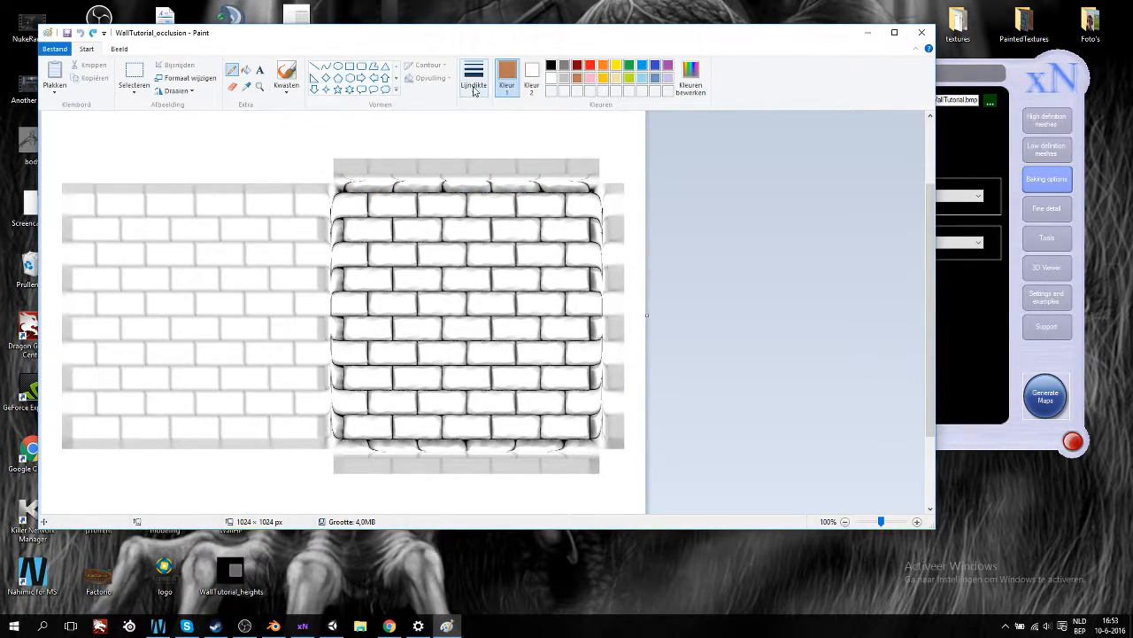
Try covering the occlusion map with a solid-filled, brown-outlined rectangle of about 980 × 666 px.
left_click(350, 65)
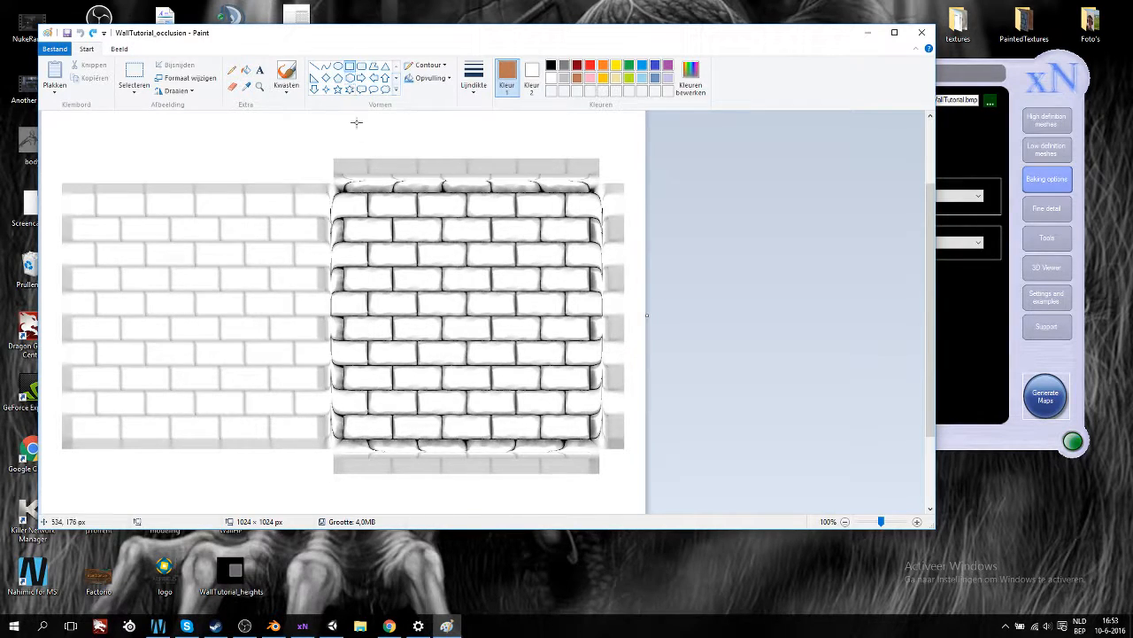
left_click(440, 80)
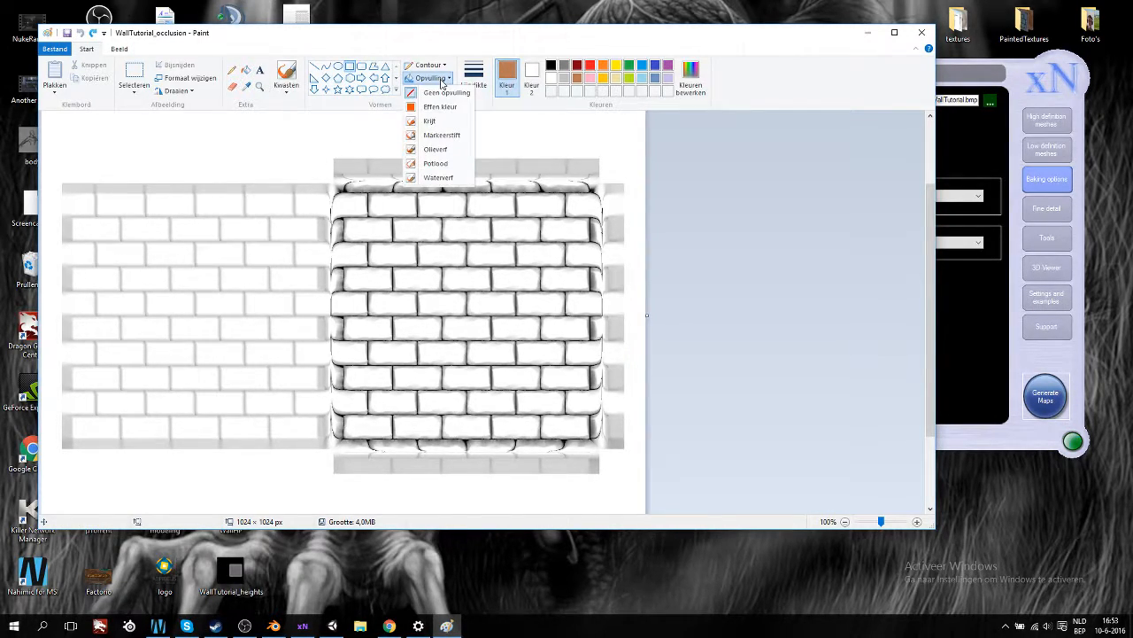
left_click(440, 107)
left_click_drag(52, 121, 629, 512)
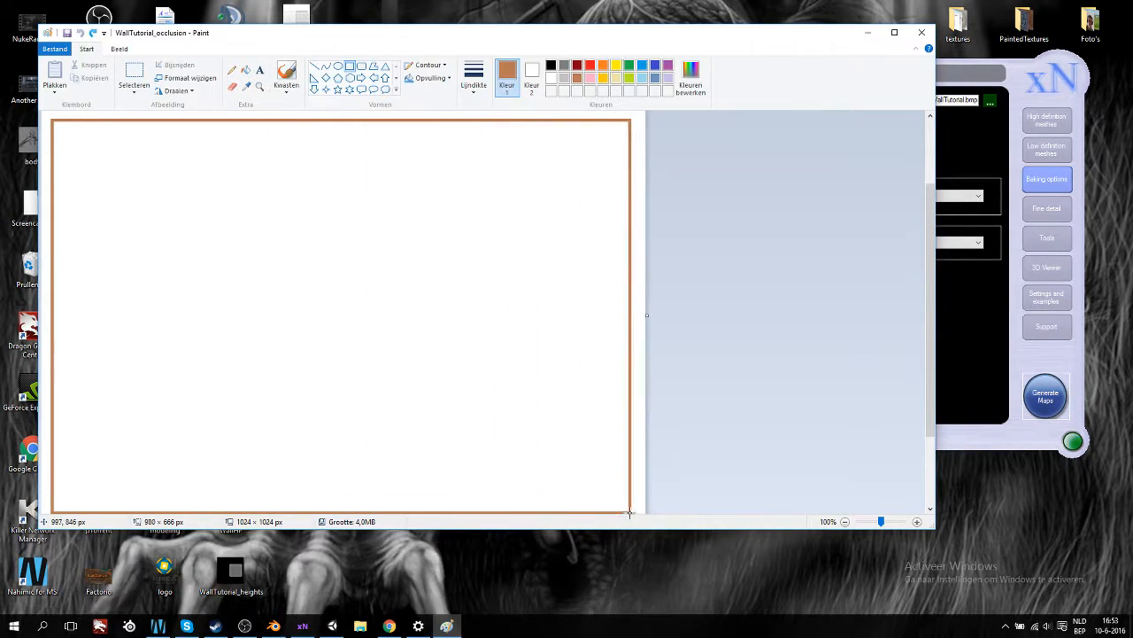
scroll(611, 411, "down", 2)
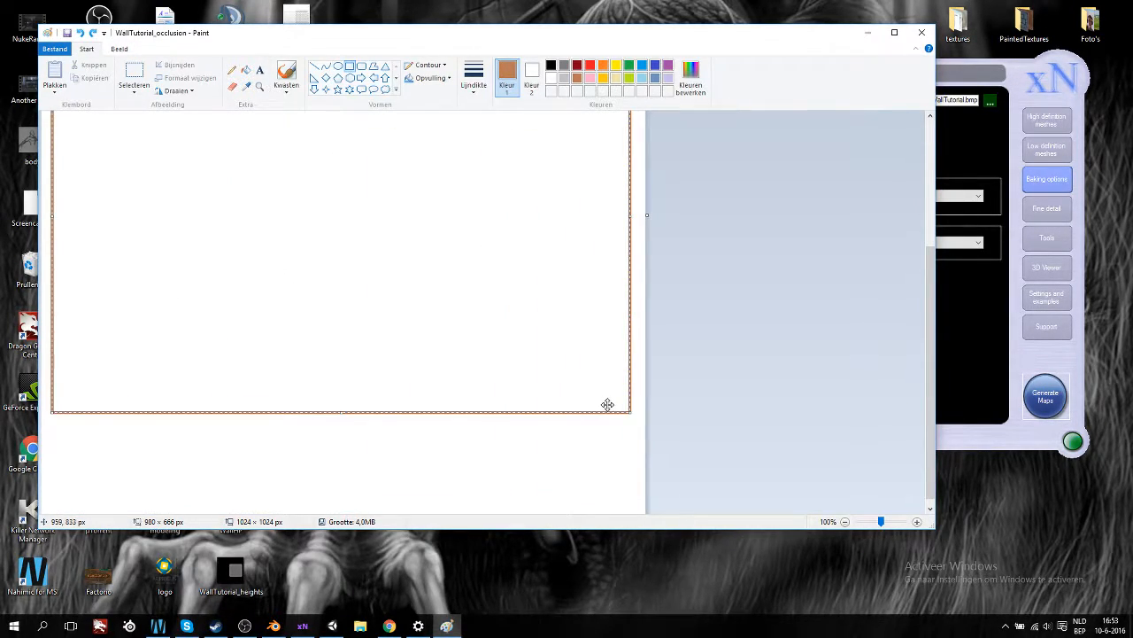
left_click(575, 445)
key("ctrl+z")
scroll(500, 347, "up", 2)
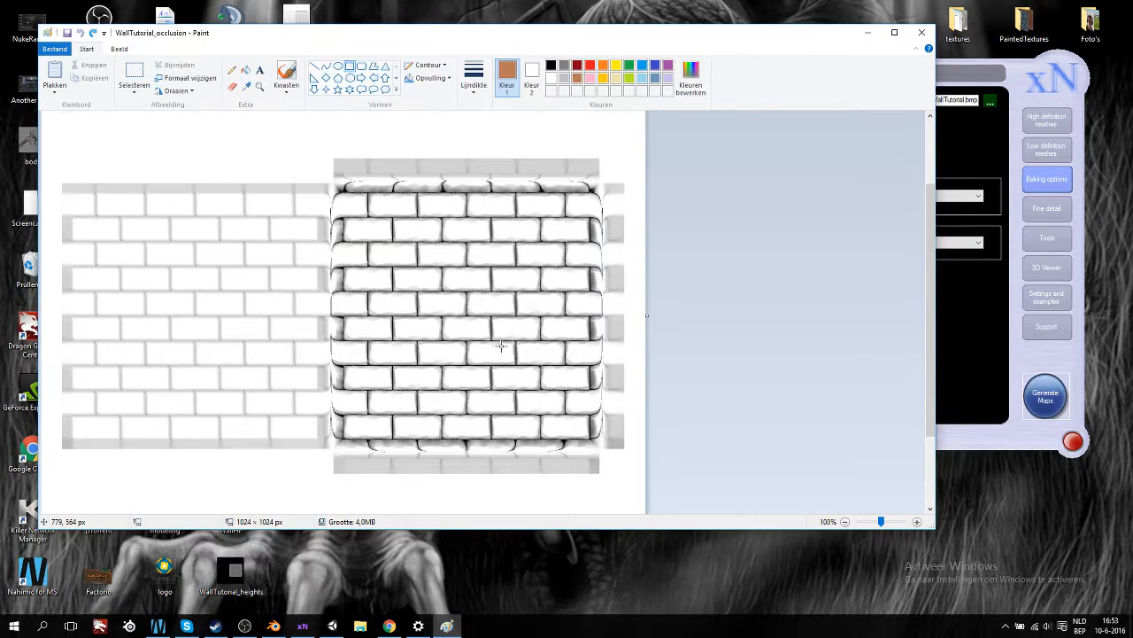
Adjust the shape's outline and fill settings and try another rectangle of about 997 × 635 px over the map.
left_click(442, 68)
left_click(448, 78)
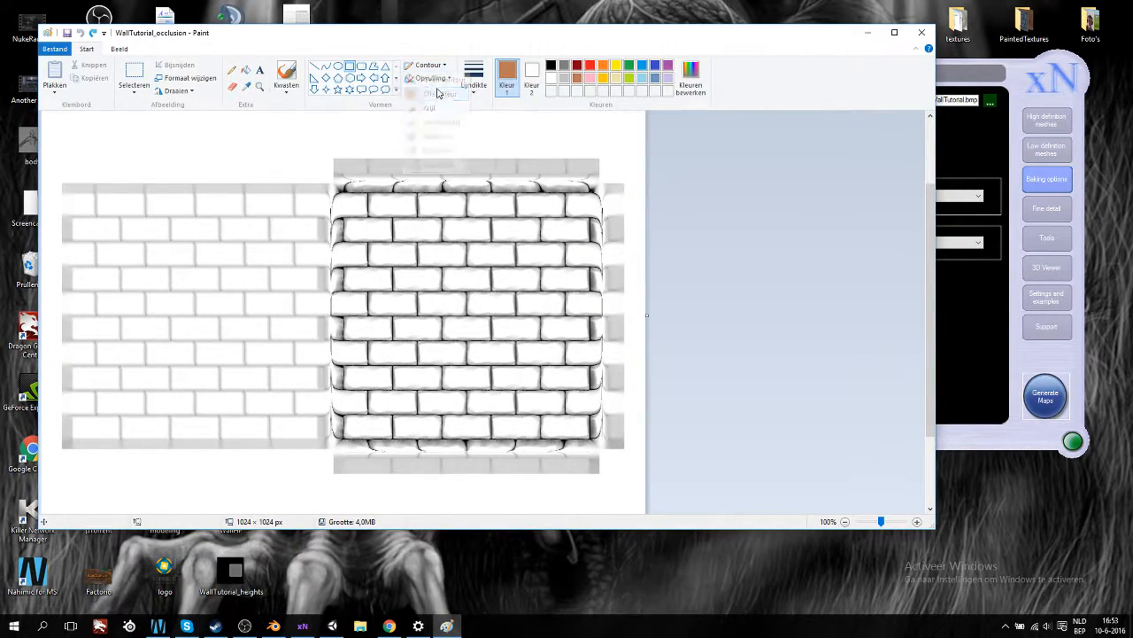
left_click(438, 92)
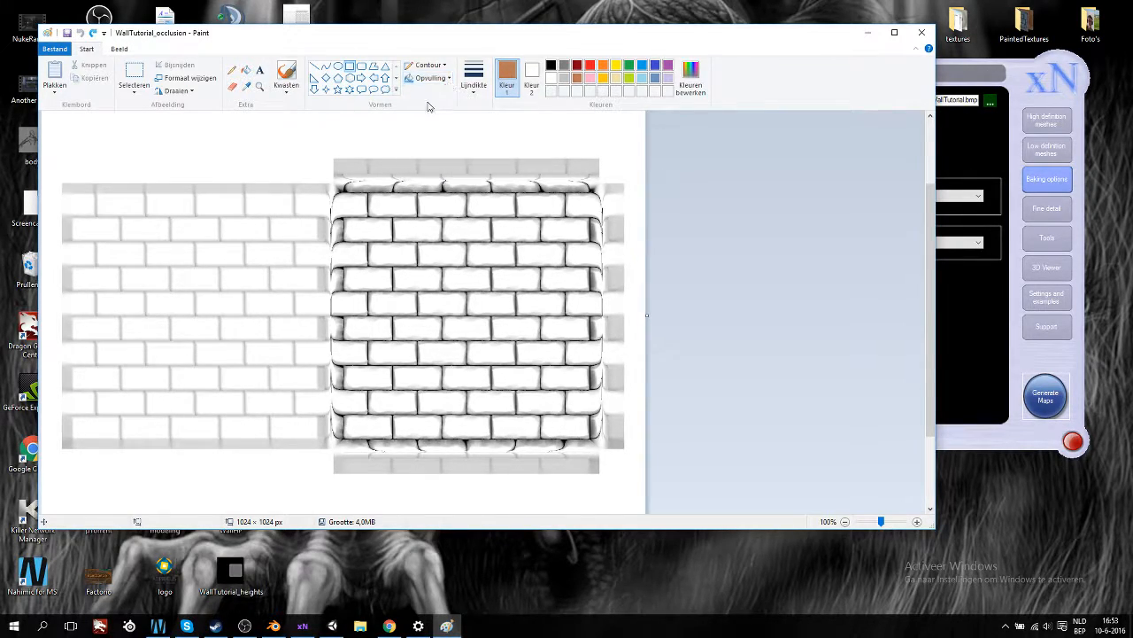
mouse_move(46, 124)
left_mouse_down()
mouse_move(491, 438)
mouse_move(644, 488)
mouse_move(636, 500)
left_mouse_up()
key("ctrl+z")
Paint over the wall in the occlusion map with overlapping brown strokes of the Marker brush, mostly covering the dark-outlined brick section.
left_click(234, 74)
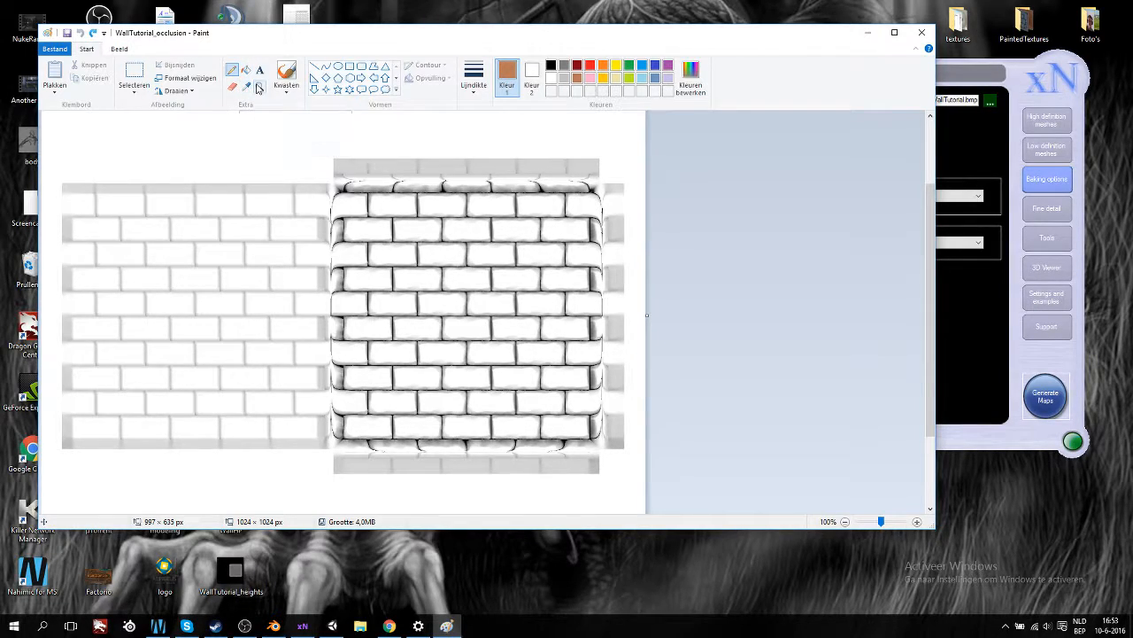
left_click(286, 89)
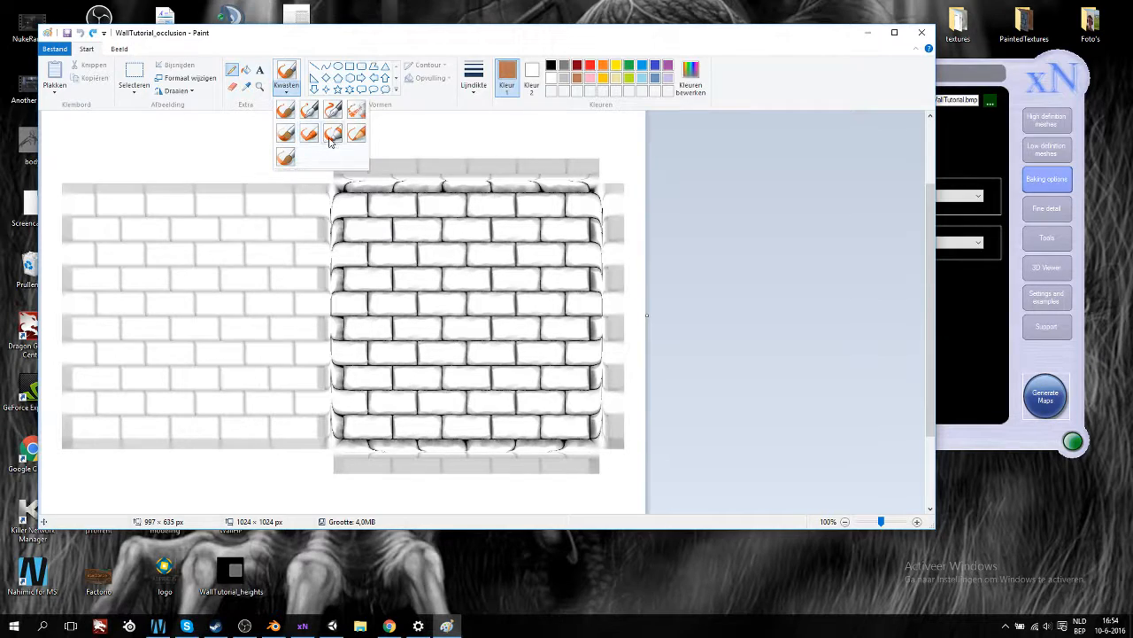
left_click(332, 135)
mouse_move(60, 174)
left_mouse_down()
mouse_move(53, 432)
mouse_move(576, 462)
mouse_move(417, 468)
mouse_move(472, 467)
mouse_move(350, 434)
mouse_move(292, 310)
mouse_move(486, 206)
mouse_move(625, 264)
mouse_move(496, 443)
left_mouse_up()
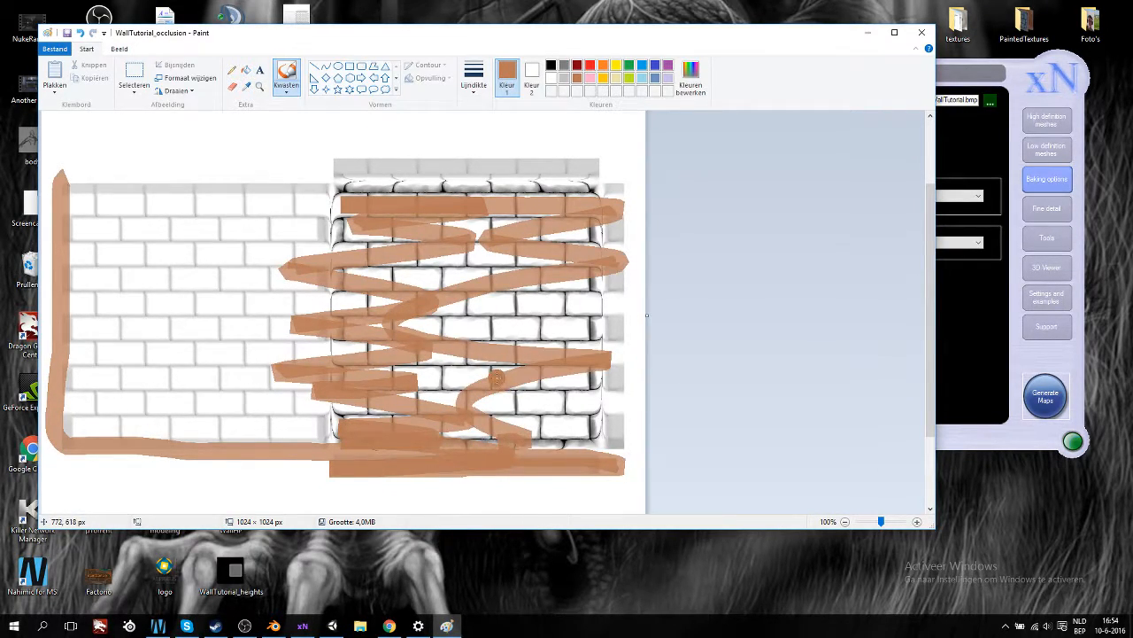
mouse_move(353, 190)
left_mouse_down()
mouse_move(420, 231)
mouse_move(567, 217)
mouse_move(625, 421)
mouse_move(434, 354)
mouse_move(239, 337)
mouse_move(447, 417)
left_mouse_up()
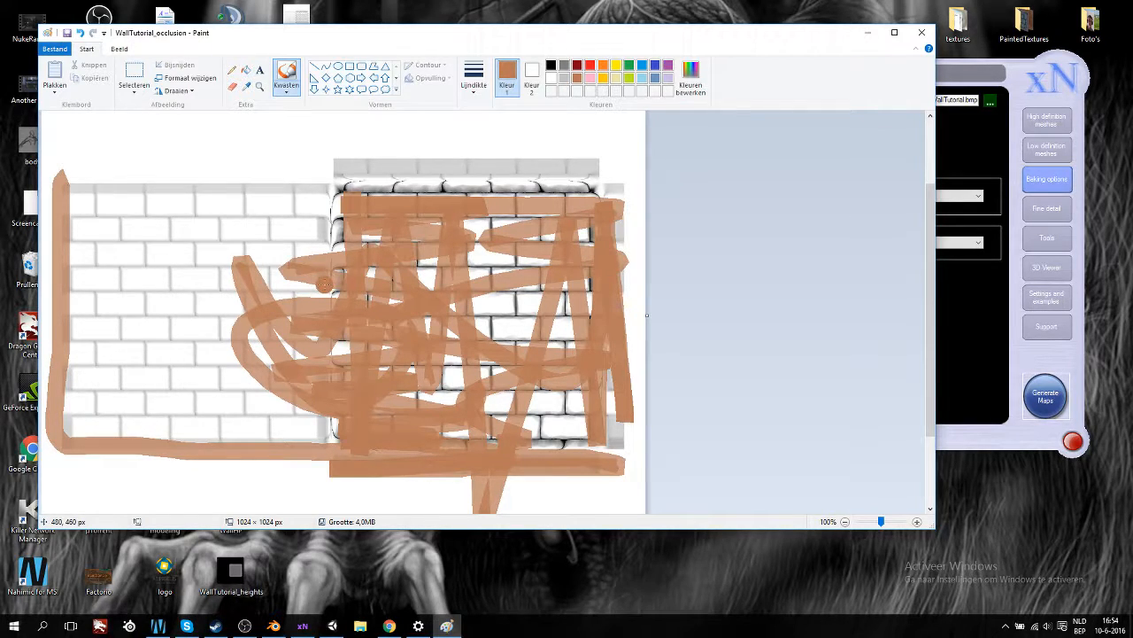
Save the painted image as a PNG named WallTutorial_texture on the desktop and close the image editor.
left_click(55, 49)
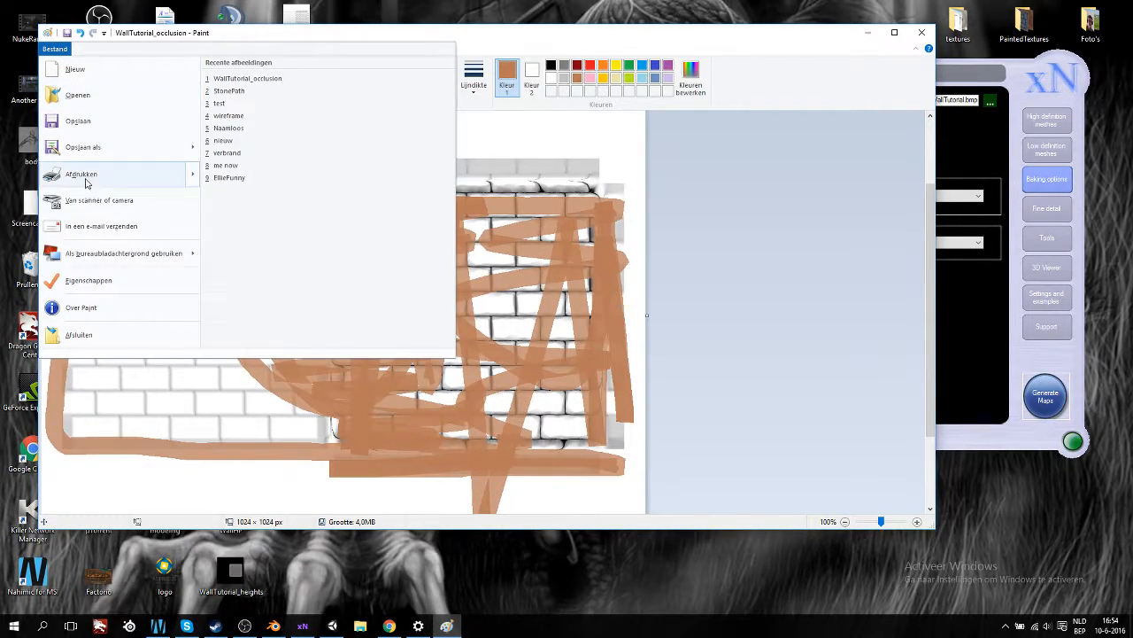
mouse_move(63, 147)
left_click(266, 88)
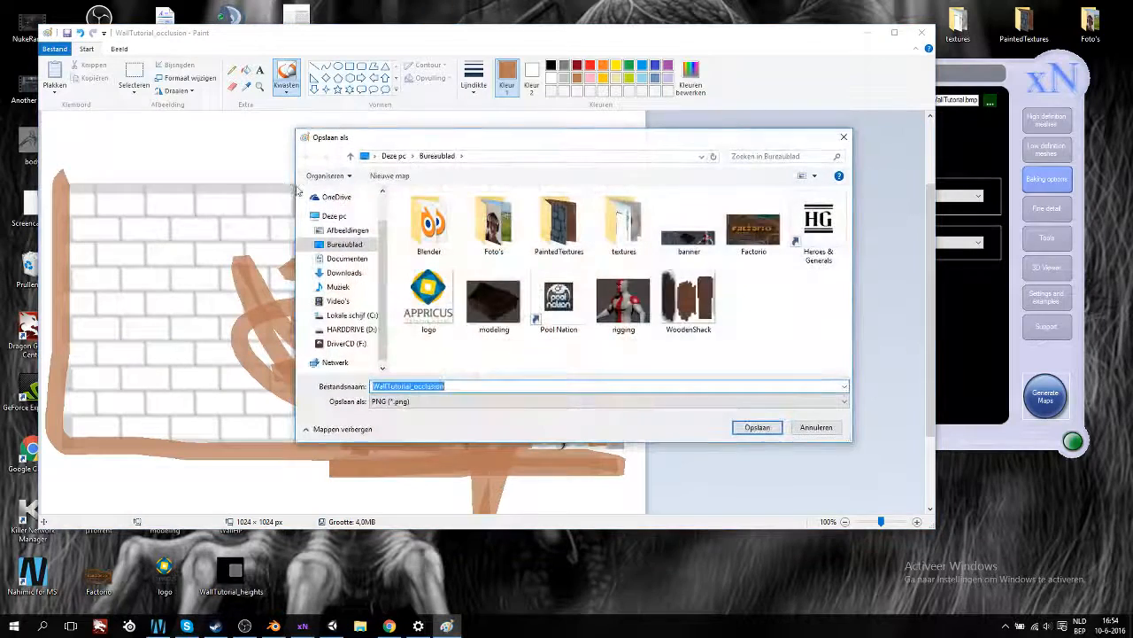
left_click_drag(455, 386, 409, 387)
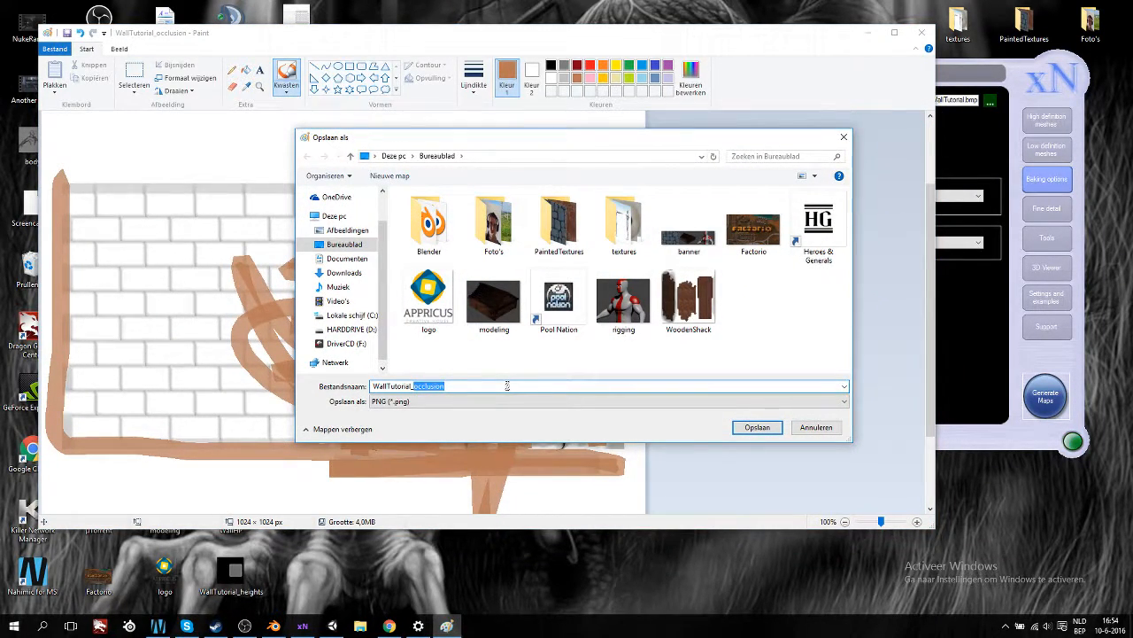
type("_texture")
key("Return")
left_click(920, 32)
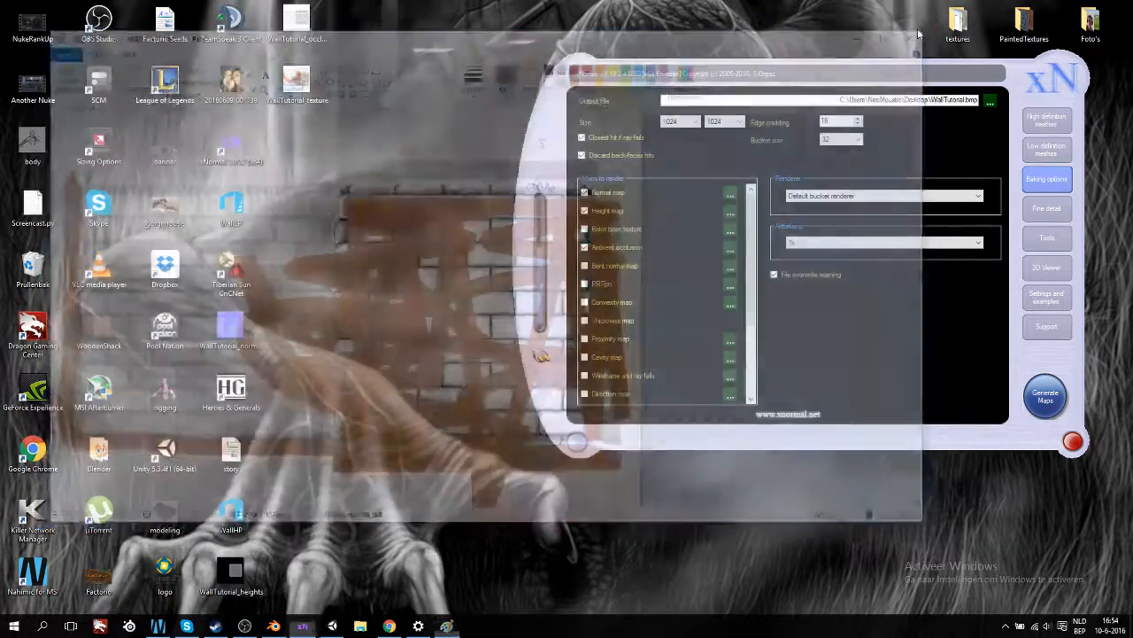
Switch to Unity, import the WallTutorial_texture image into the project assets and assign it as the Walld material's albedo map.
mouse_move(300, 92)
left_mouse_down()
mouse_move(407, 576)
mouse_move(389, 619)
mouse_move(335, 628)
mouse_move(436, 460)
left_mouse_up()
left_click_drag(361, 450, 840, 115)
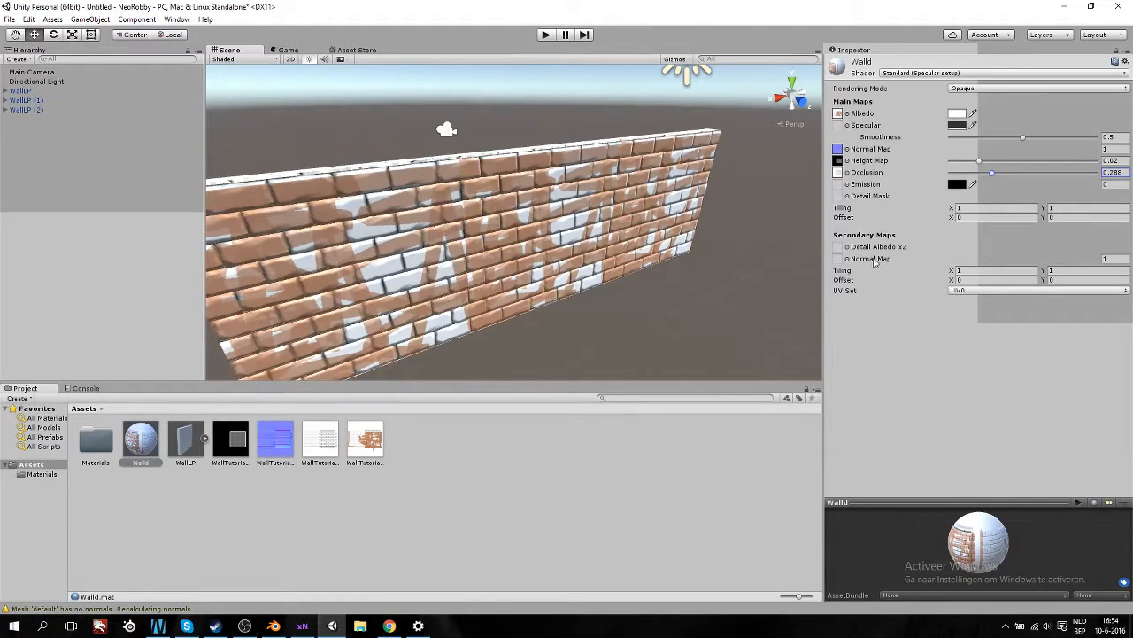
left_click_drag(534, 285, 651, 325, "alt")
middle_click_drag(649, 324, 554, 298)
left_click_drag(555, 298, 593, 301, "alt")
middle_click_drag(651, 297, 620, 299)
scroll(610, 299, "down", 5)
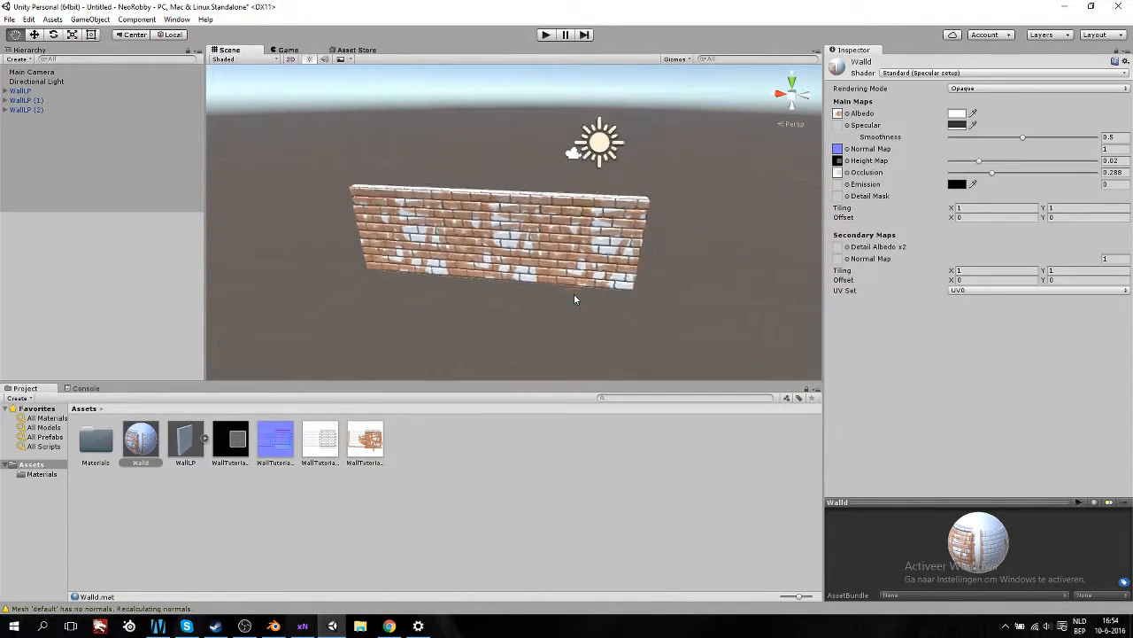
scroll(574, 290, "up", 5)
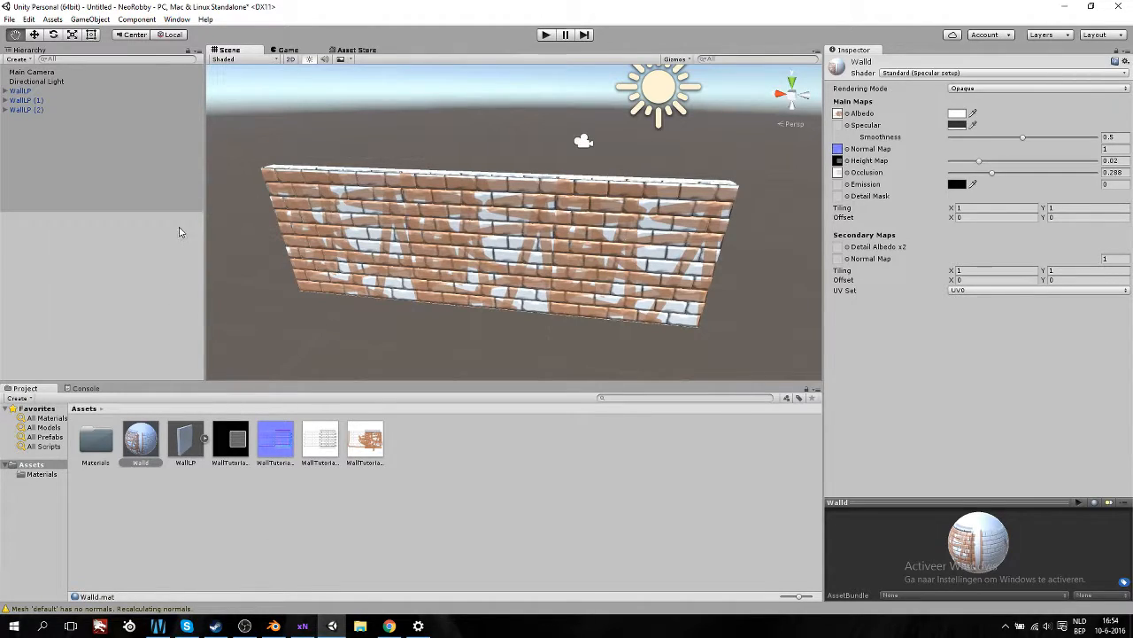
Move the Main Camera along the Z axis to about 1.483, in front of the brick wall.
left_click(49, 73)
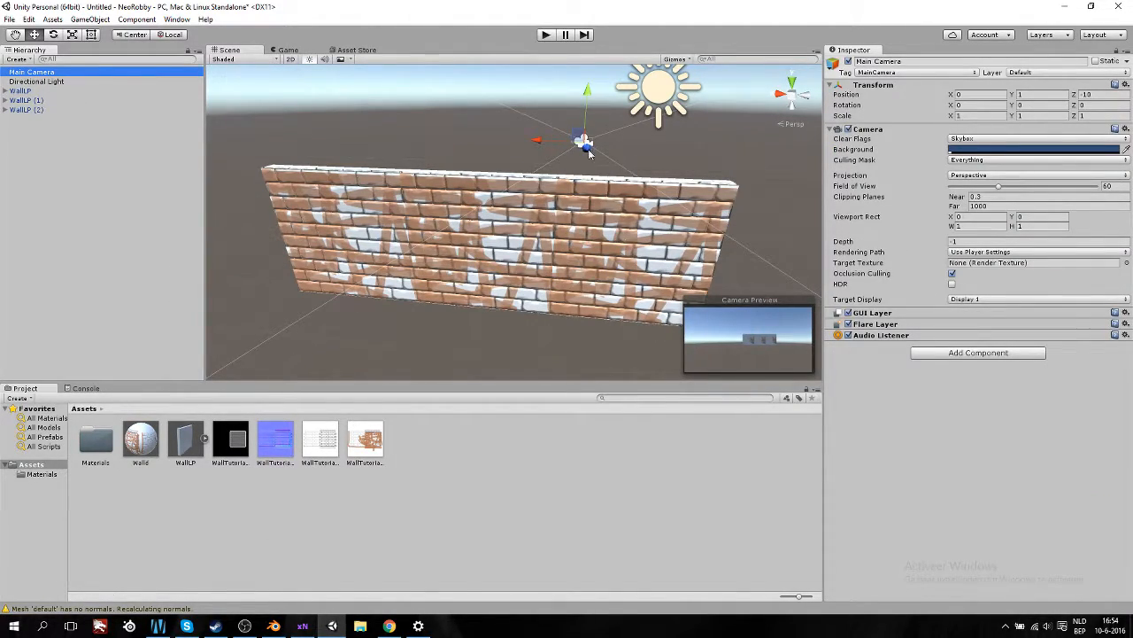
left_click_drag(588, 153, 620, 277)
left_click_drag(616, 208, 610, 252)
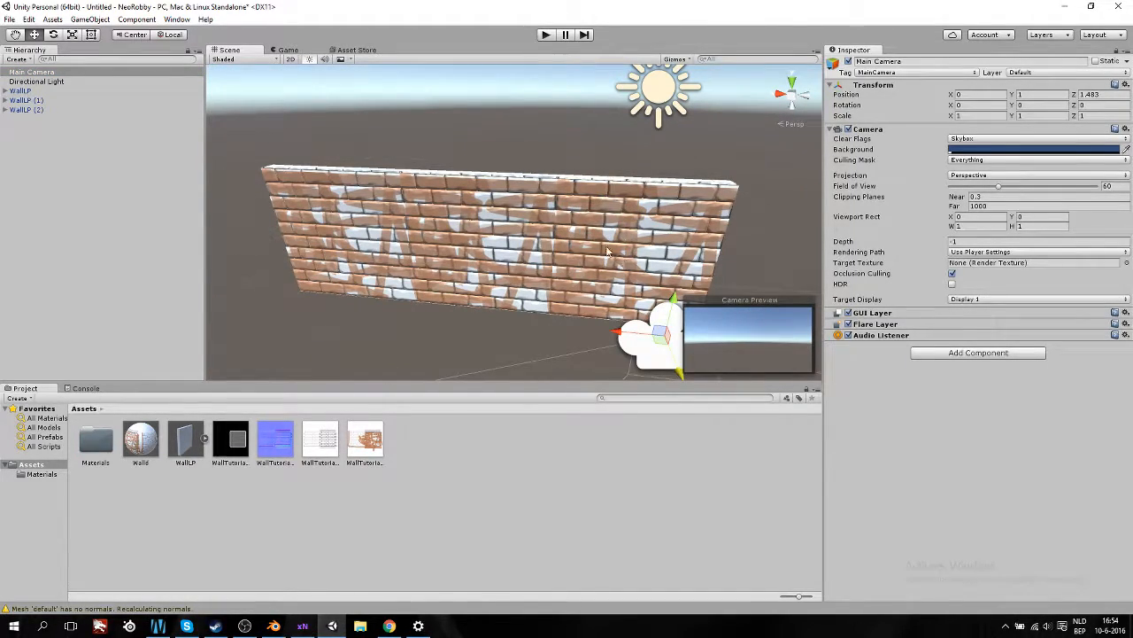
Rotate the Main Camera to about 141° around Y so it faces the wall, and briefly preview the scene in play mode.
scroll(610, 252, "down", 5)
left_click(53, 35)
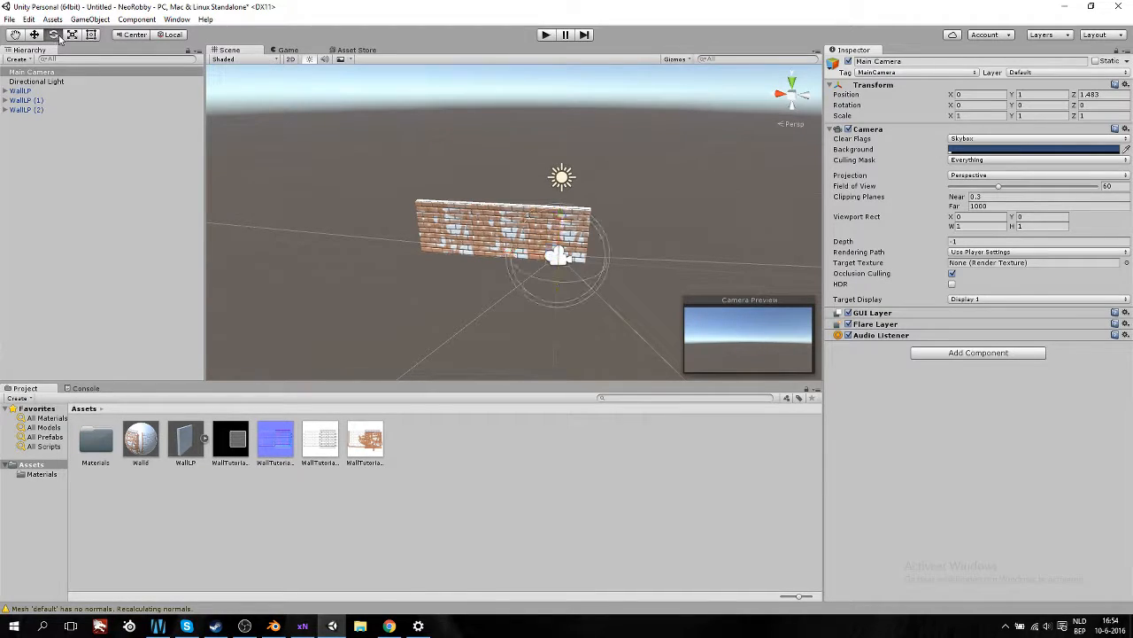
left_click_drag(568, 278, 312, 170)
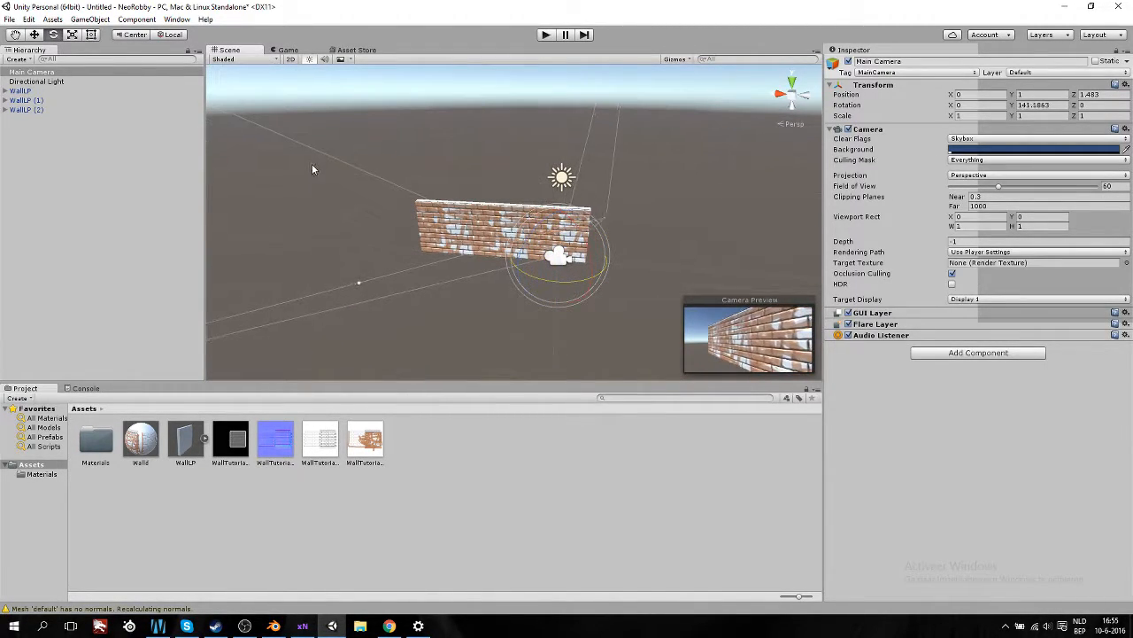
left_click(545, 35)
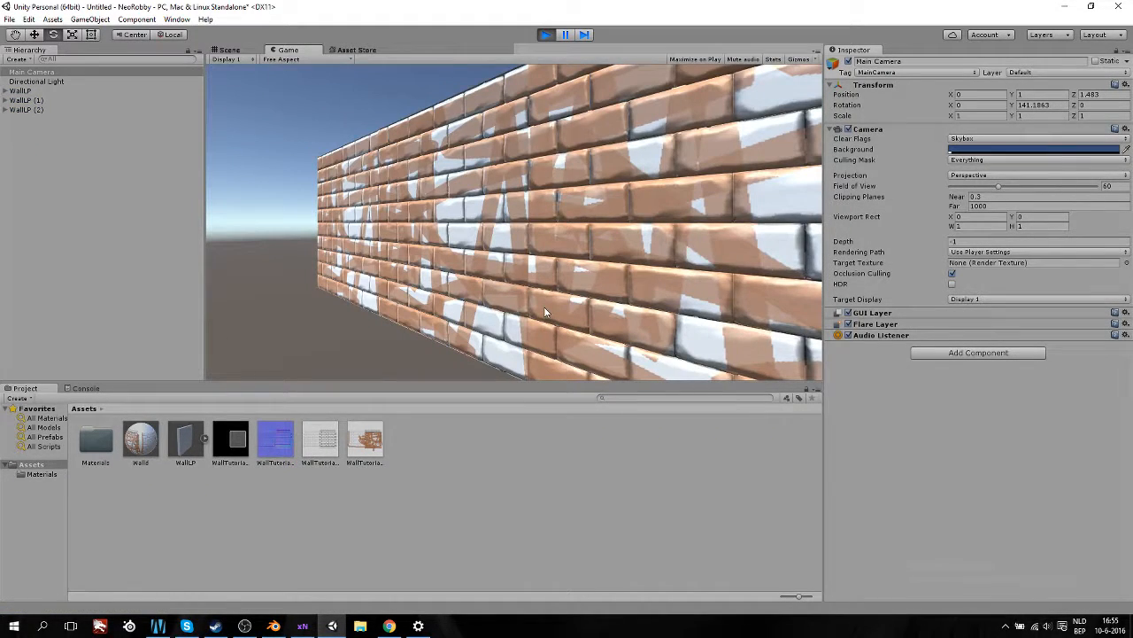
left_click(546, 36)
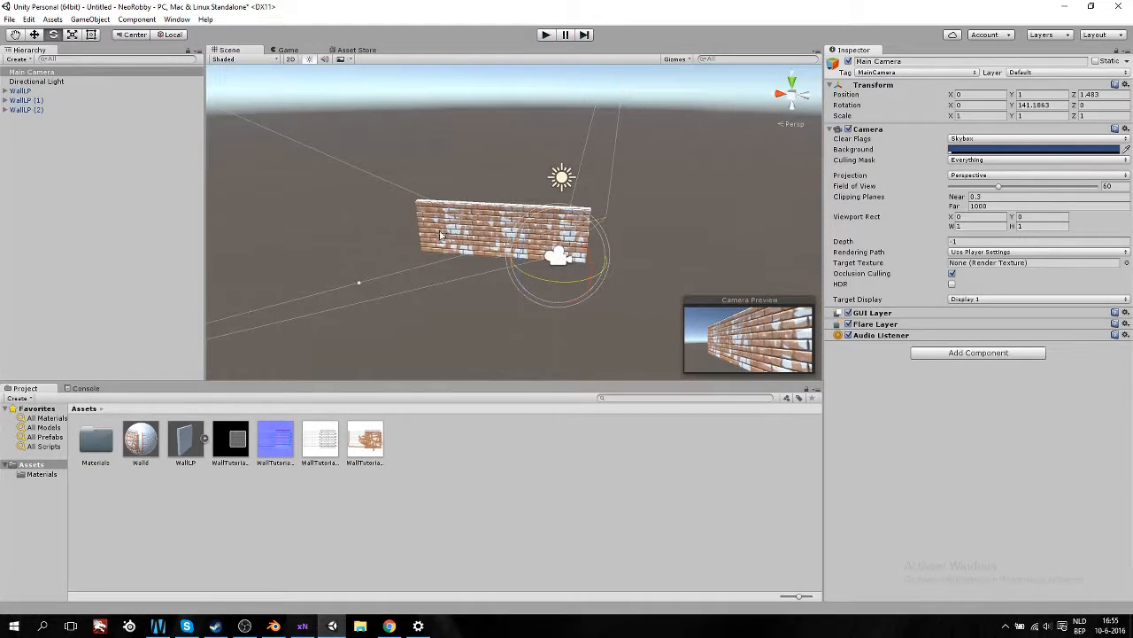
Duplicate the WallLP (2) wall section and move the copy up to Y 2, directly above the original.
left_click(46, 102)
left_click(152, 147)
left_click(26, 110)
key("e")
key("w")
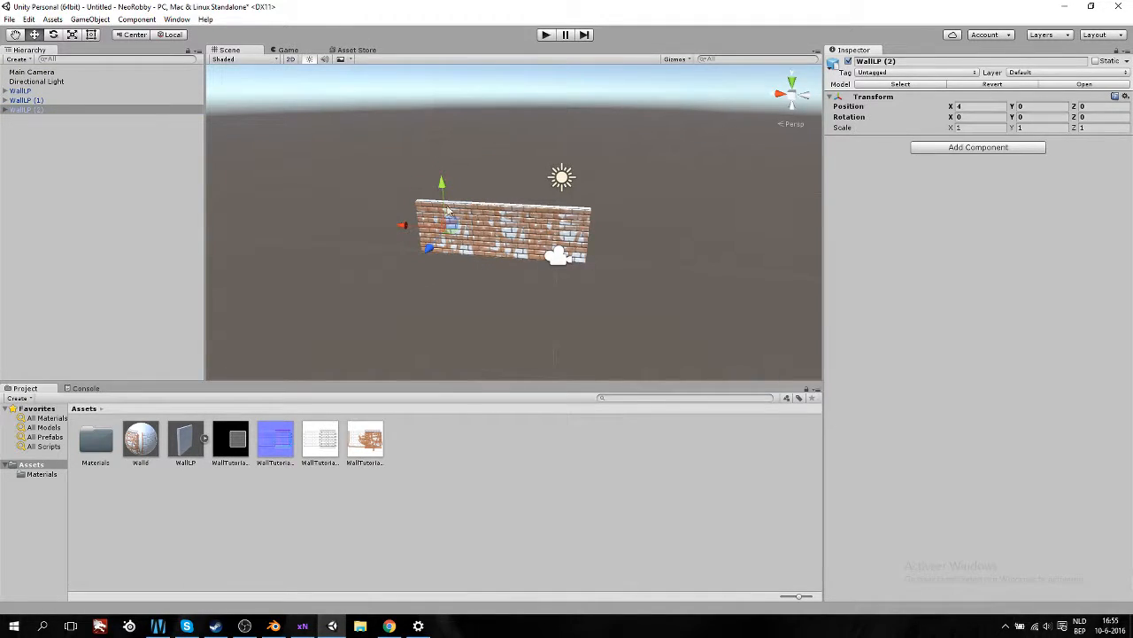
mouse_move(442, 189)
left_mouse_down()
mouse_move(441, 130)
mouse_move(441, 192)
left_mouse_up()
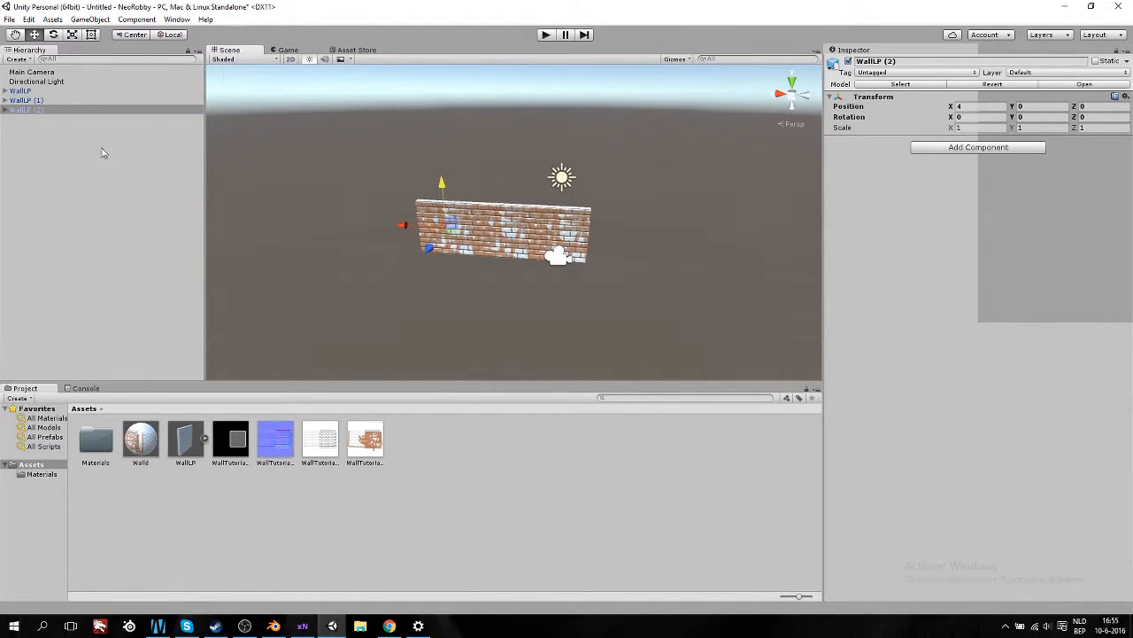
key("ctrl+d")
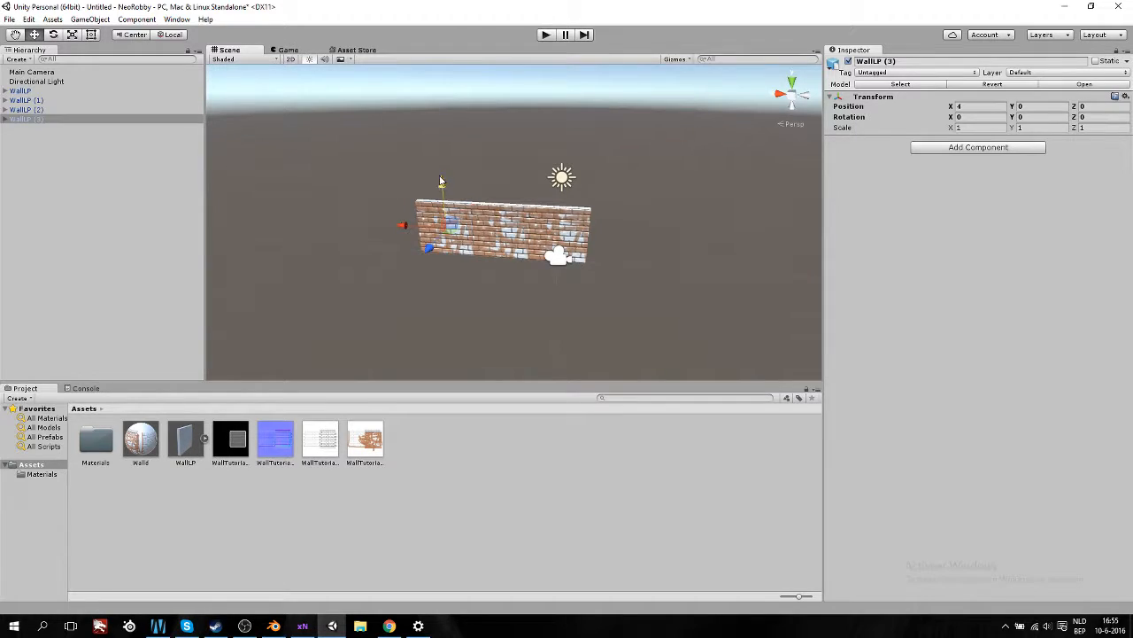
left_click_drag(441, 182, 440, 132)
Duplicate the upper wall section, place the copy beside it at X 2, and preview the enlarged wall in play mode.
key("ctrl+d")
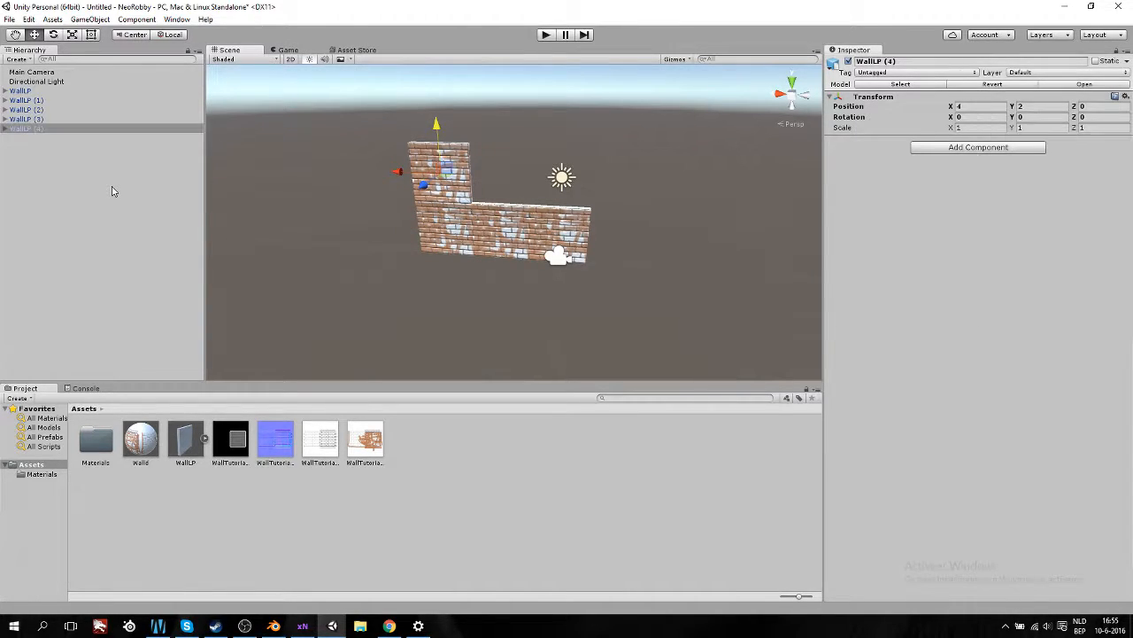
left_click_drag(396, 173, 458, 173)
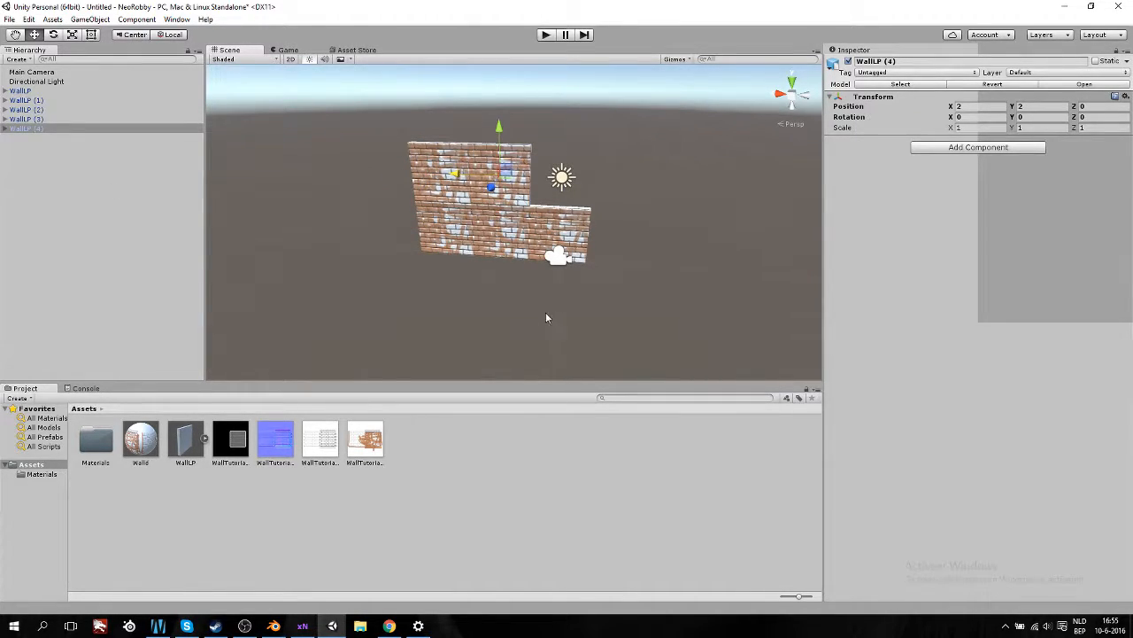
left_click(545, 34)
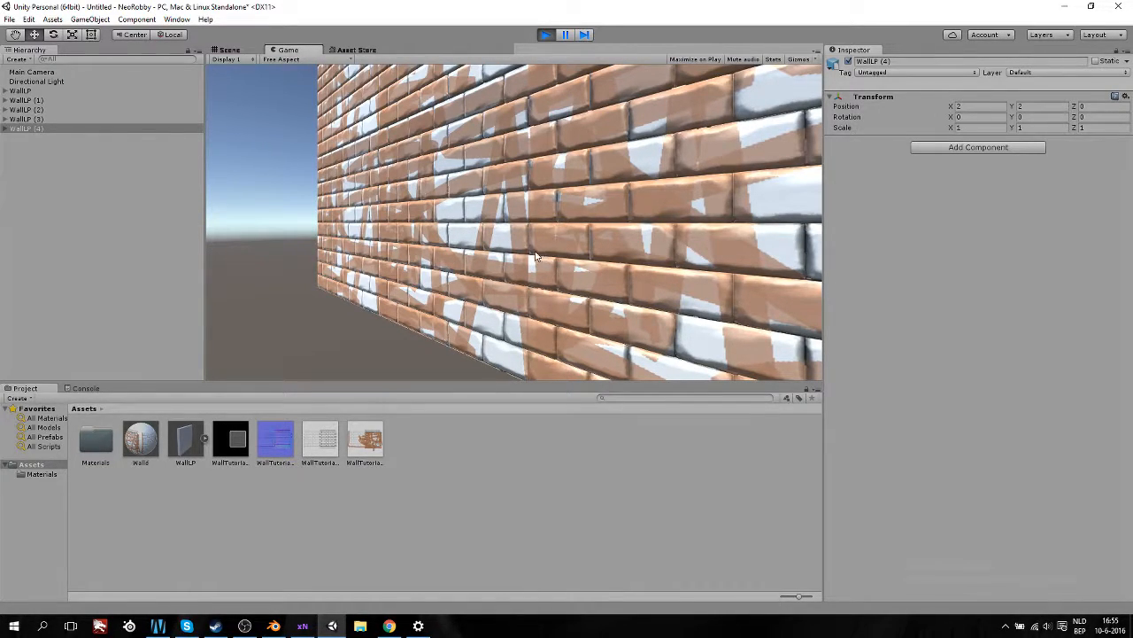
left_click(244, 625)
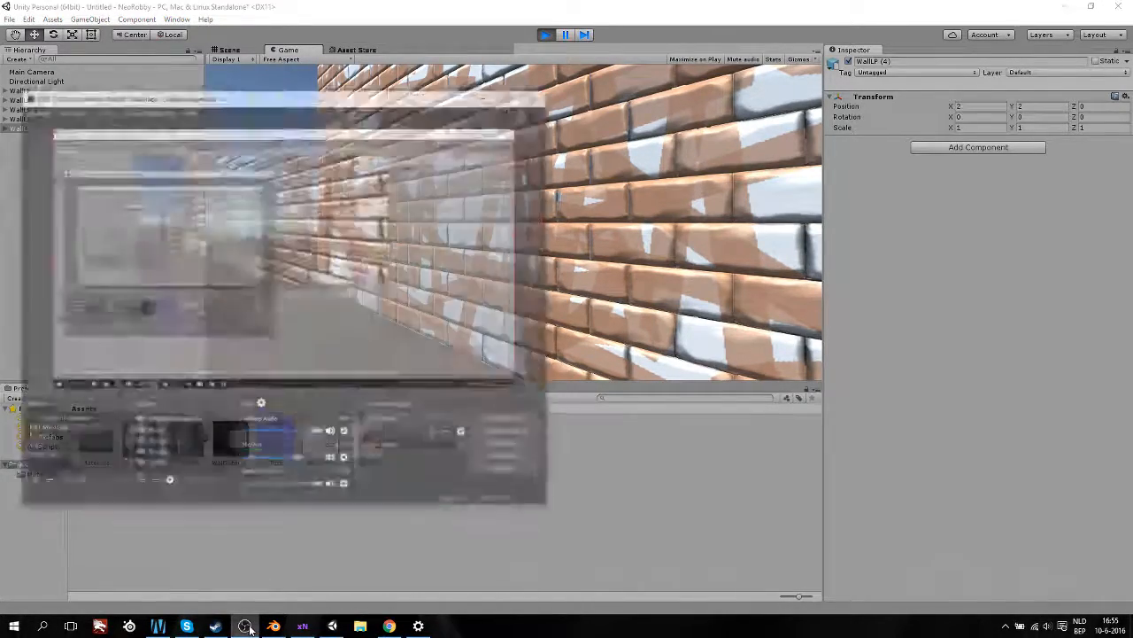